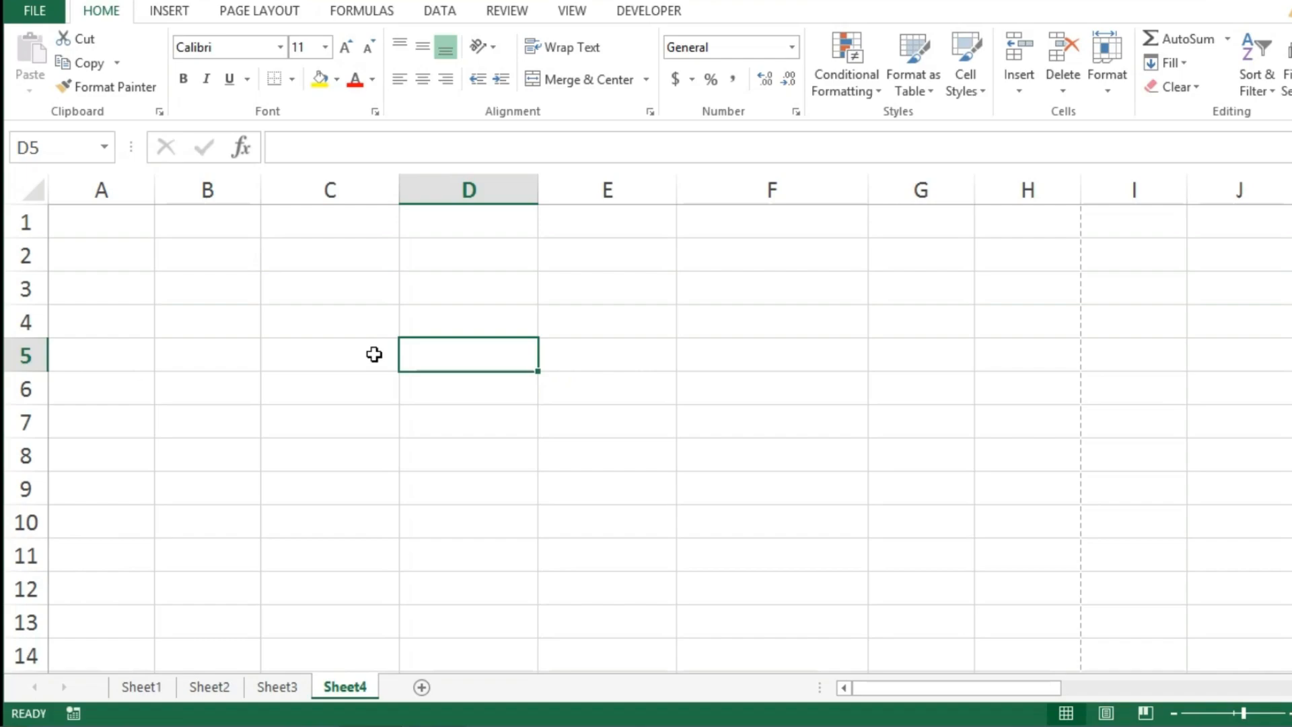
click(336, 274)
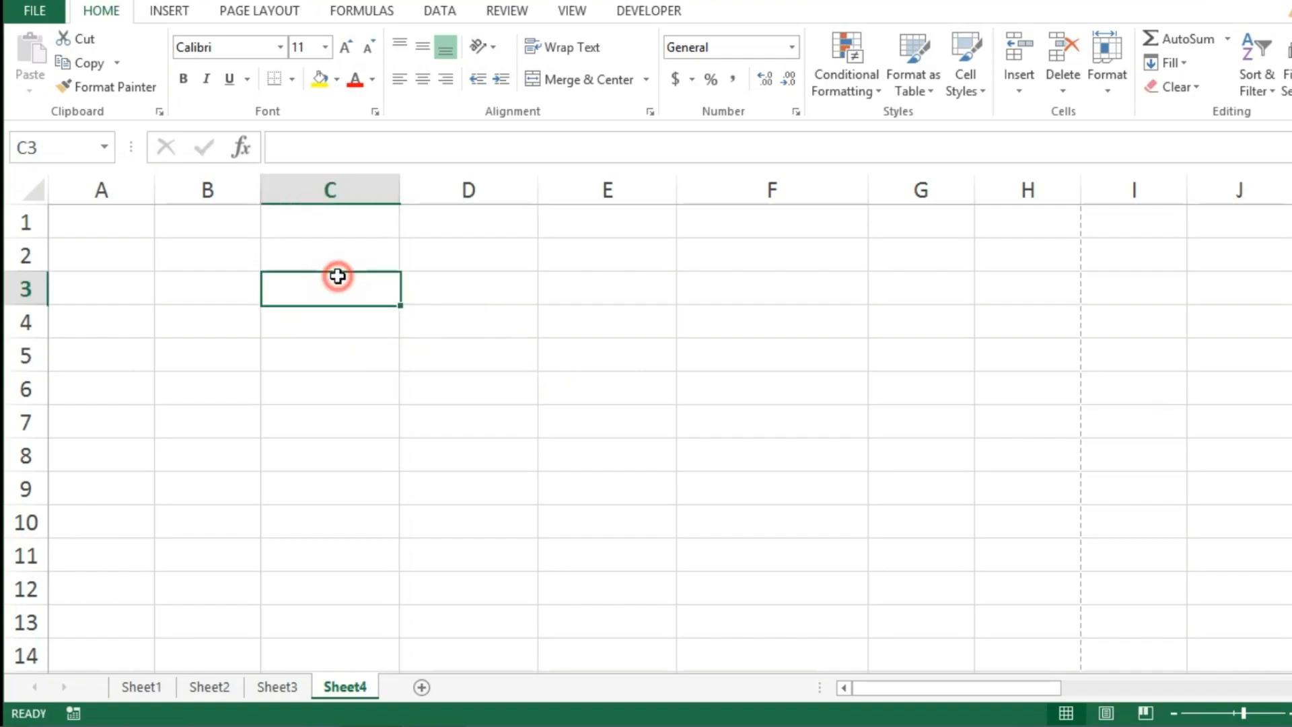
text(12345678)
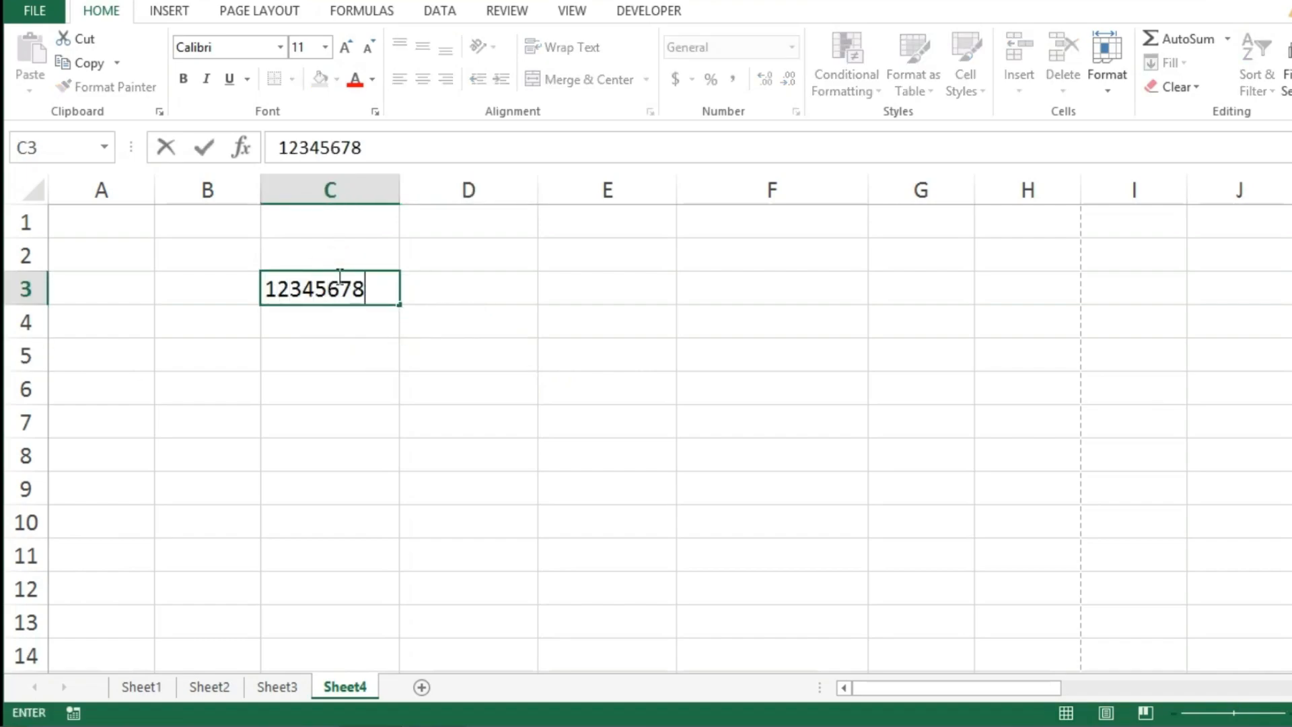
text(765434567876)
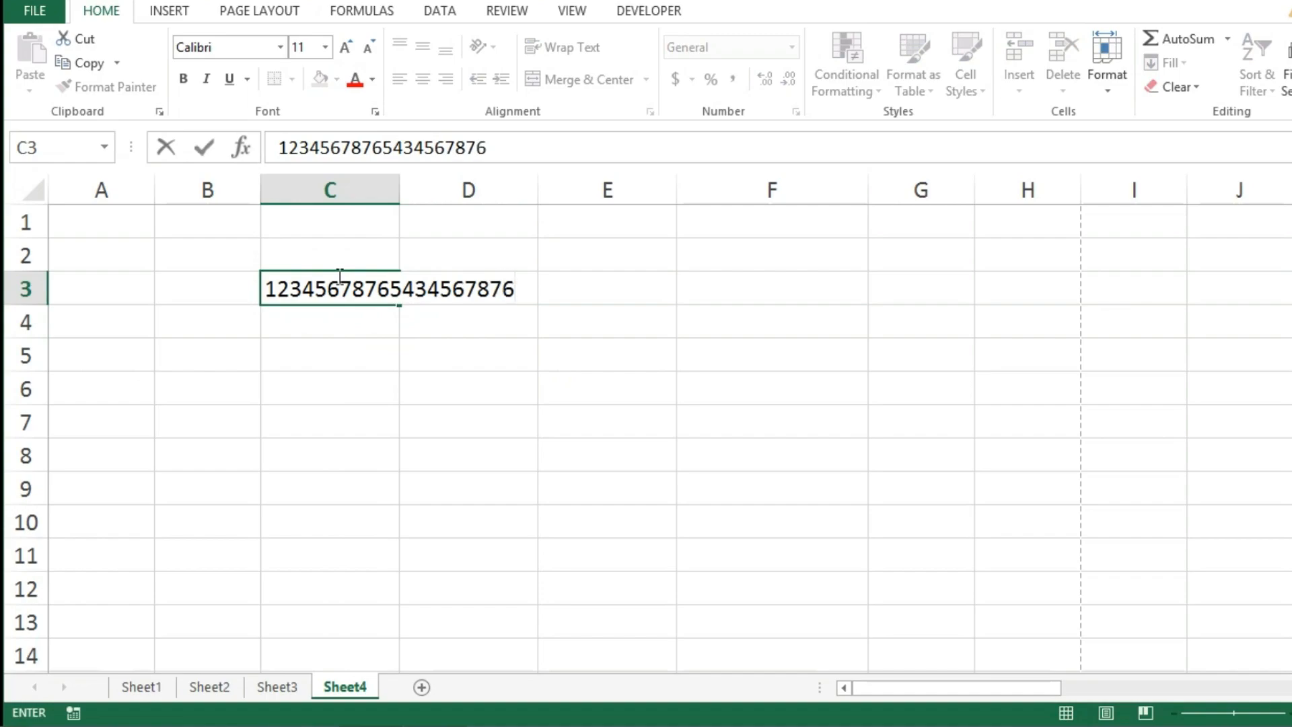
key(Return)
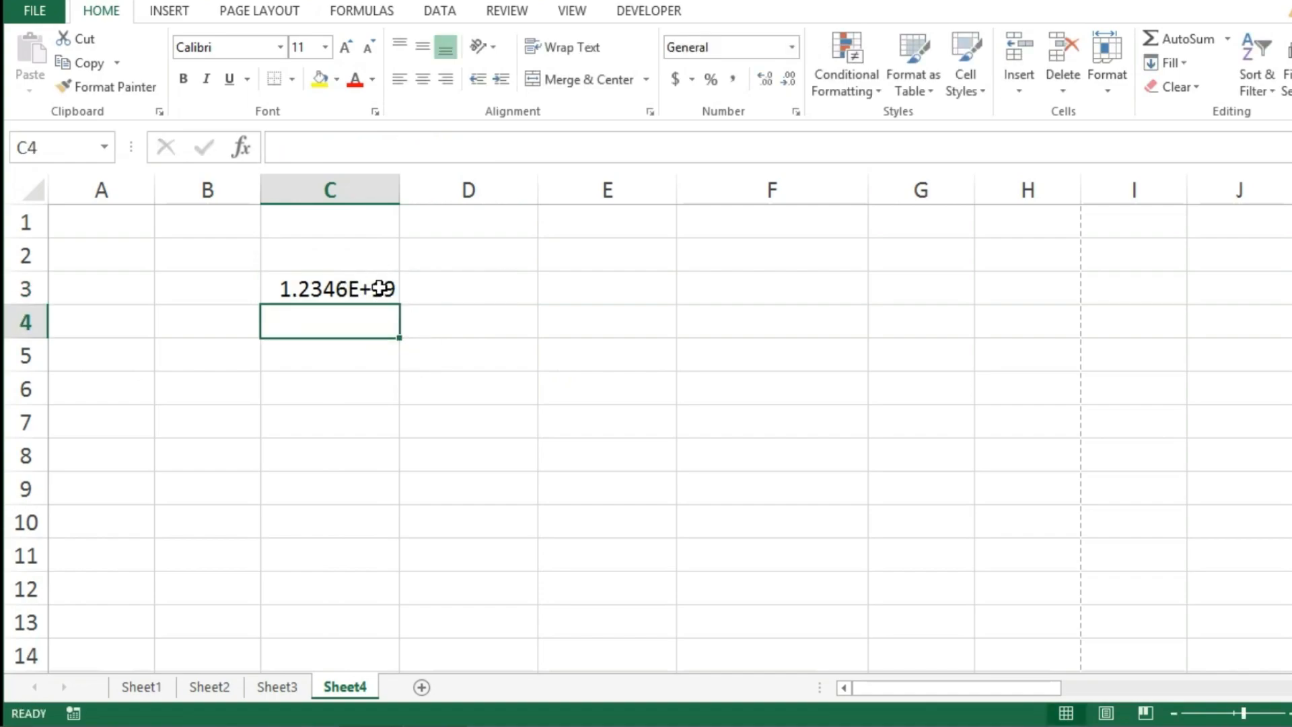
click(380, 288)
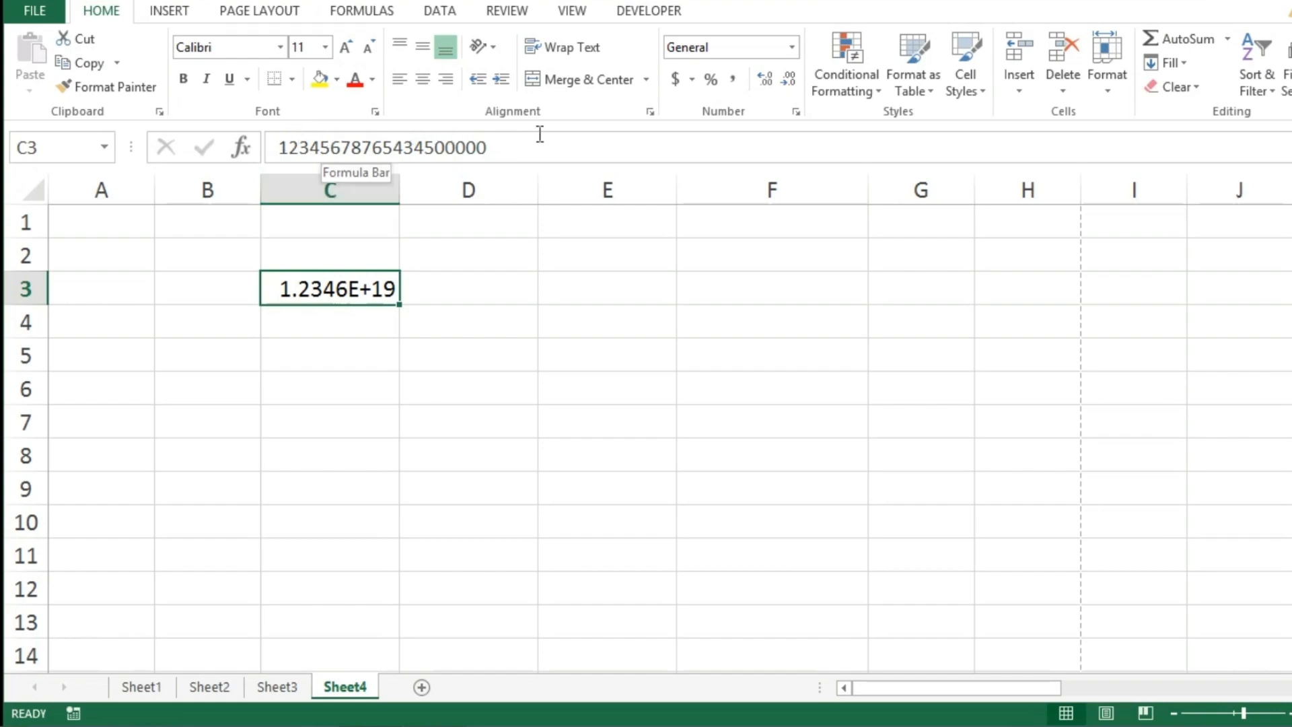
click(340, 332)
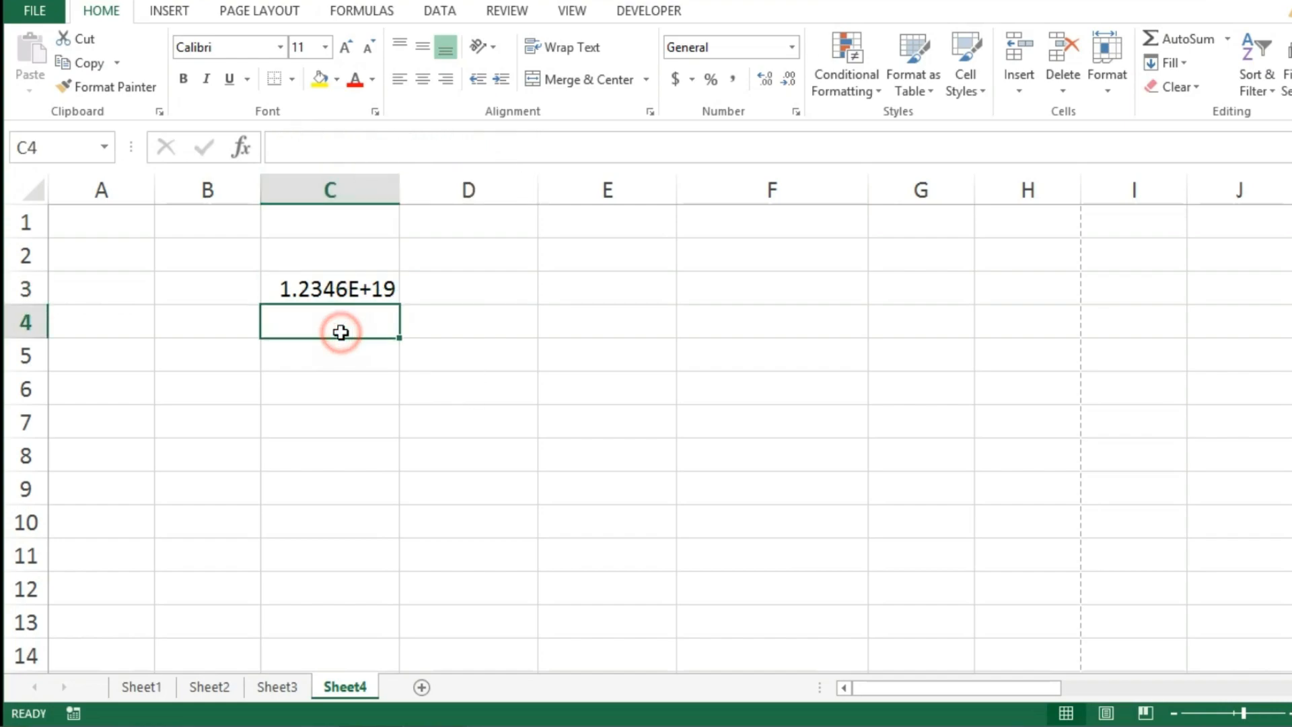
Format cell C3 as Number with no decimal places and fit column C's width to its content.
click(324, 285)
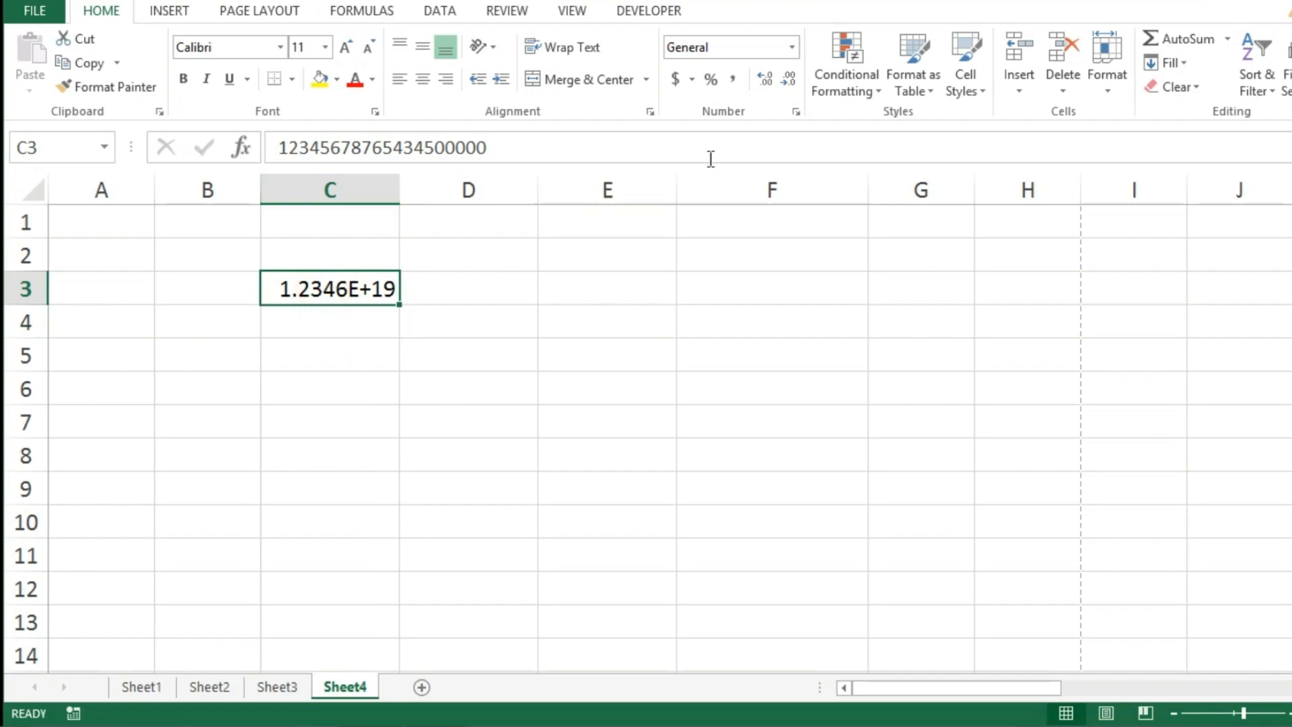
click(794, 50)
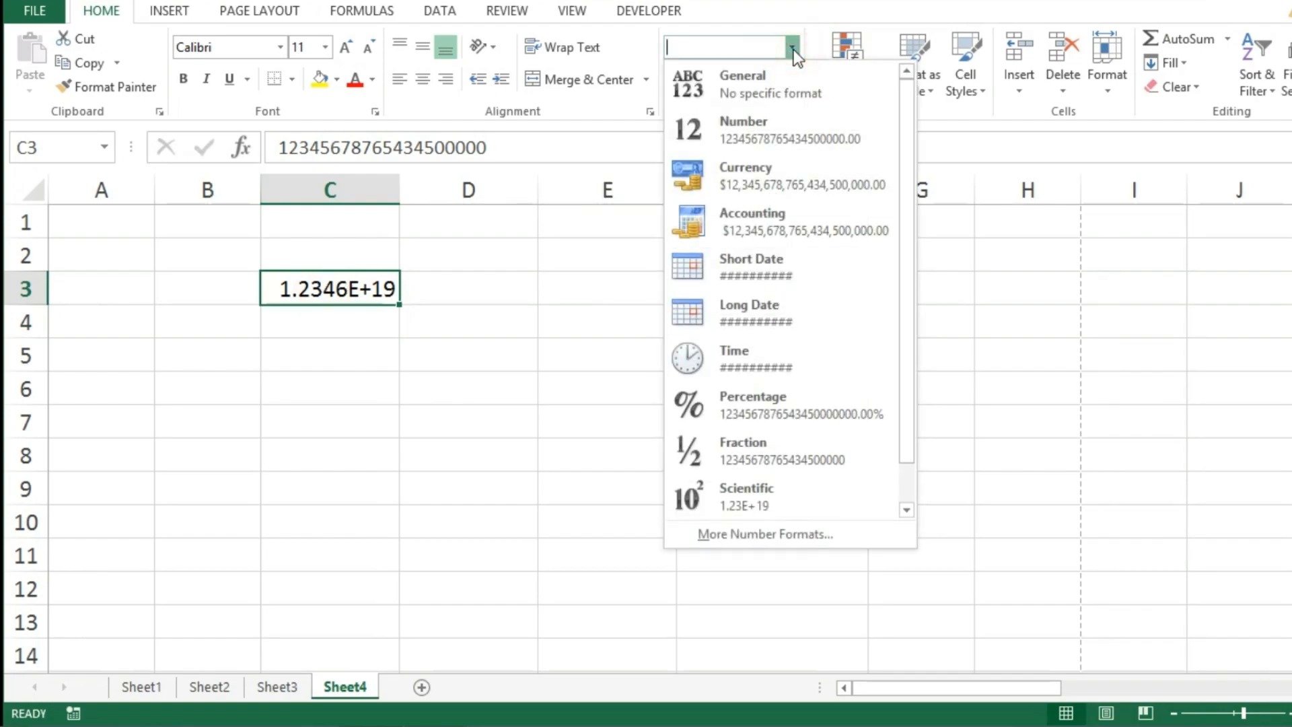
click(785, 127)
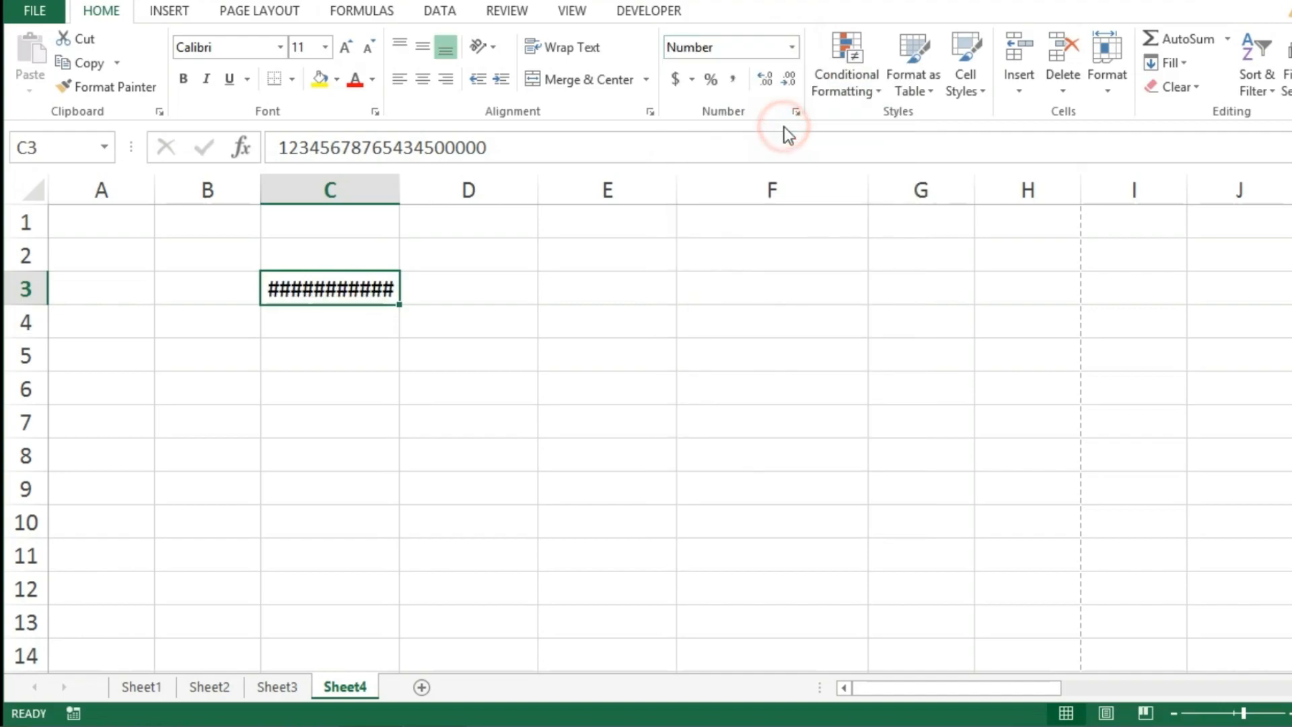
double_click(397, 194)
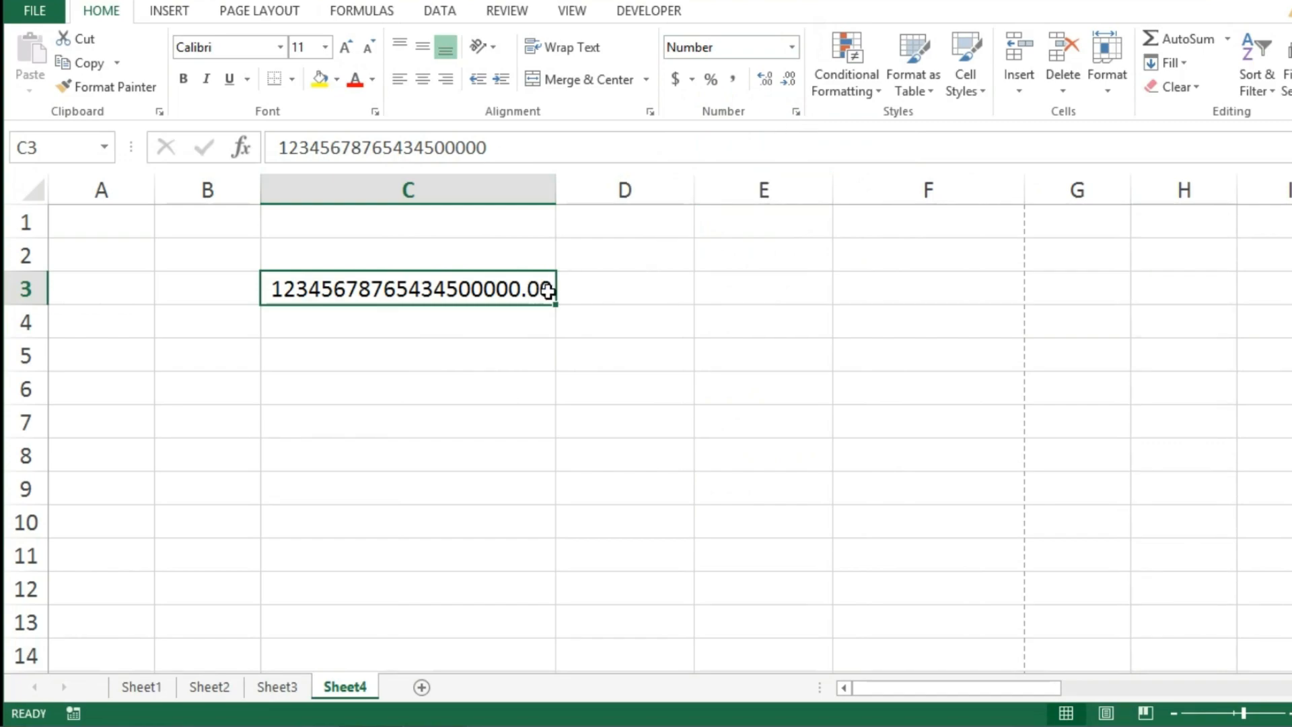
click(789, 79)
click(789, 79)
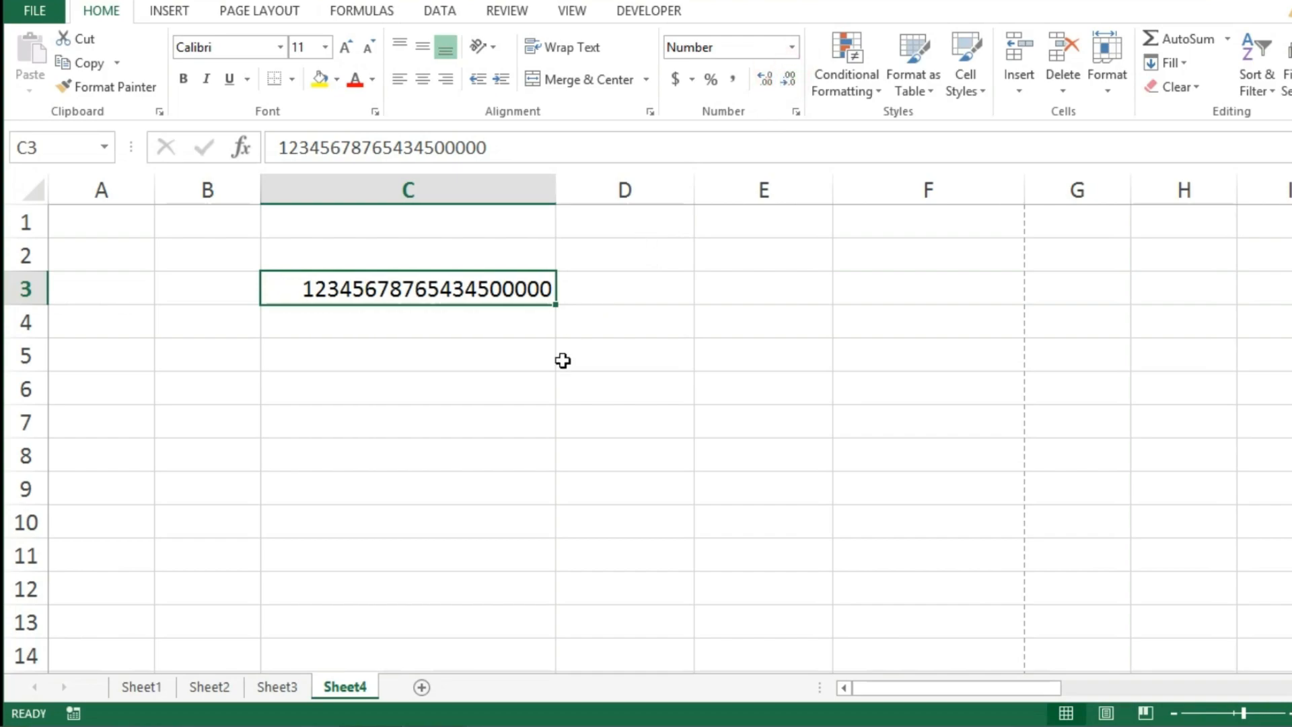
click(436, 321)
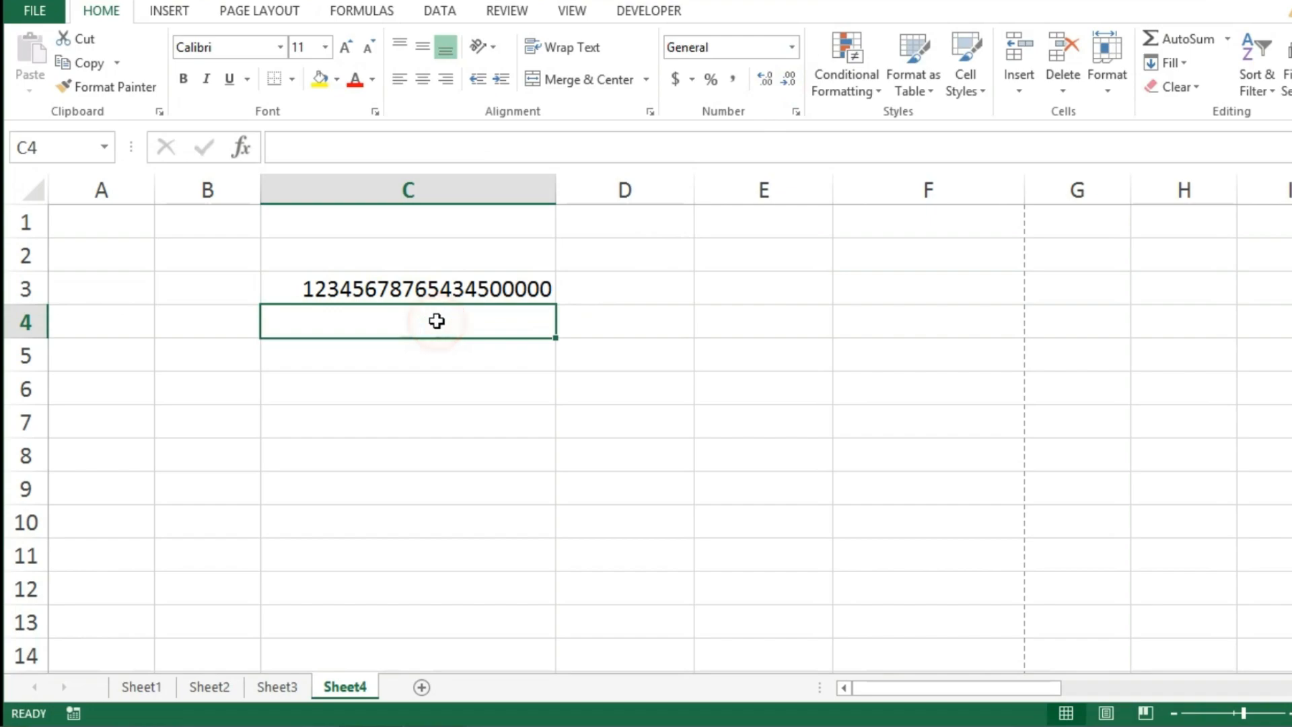
text(12345678908765432)
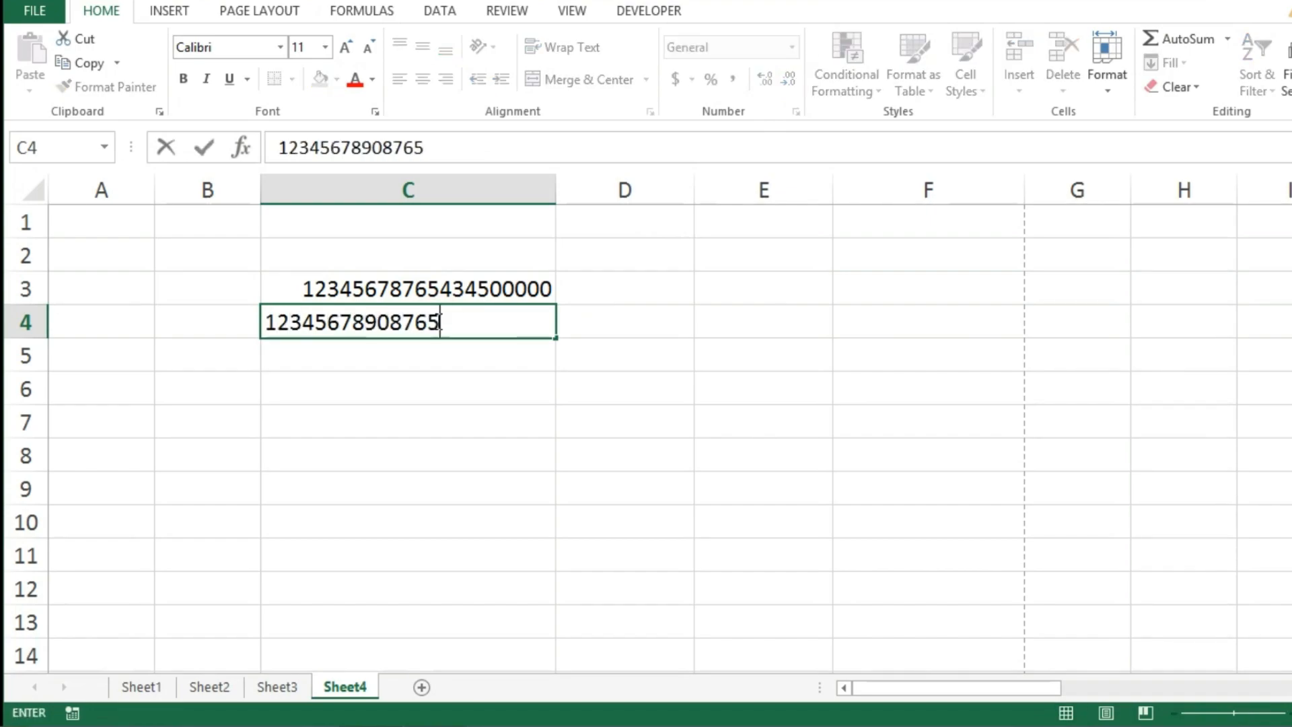
key(Return)
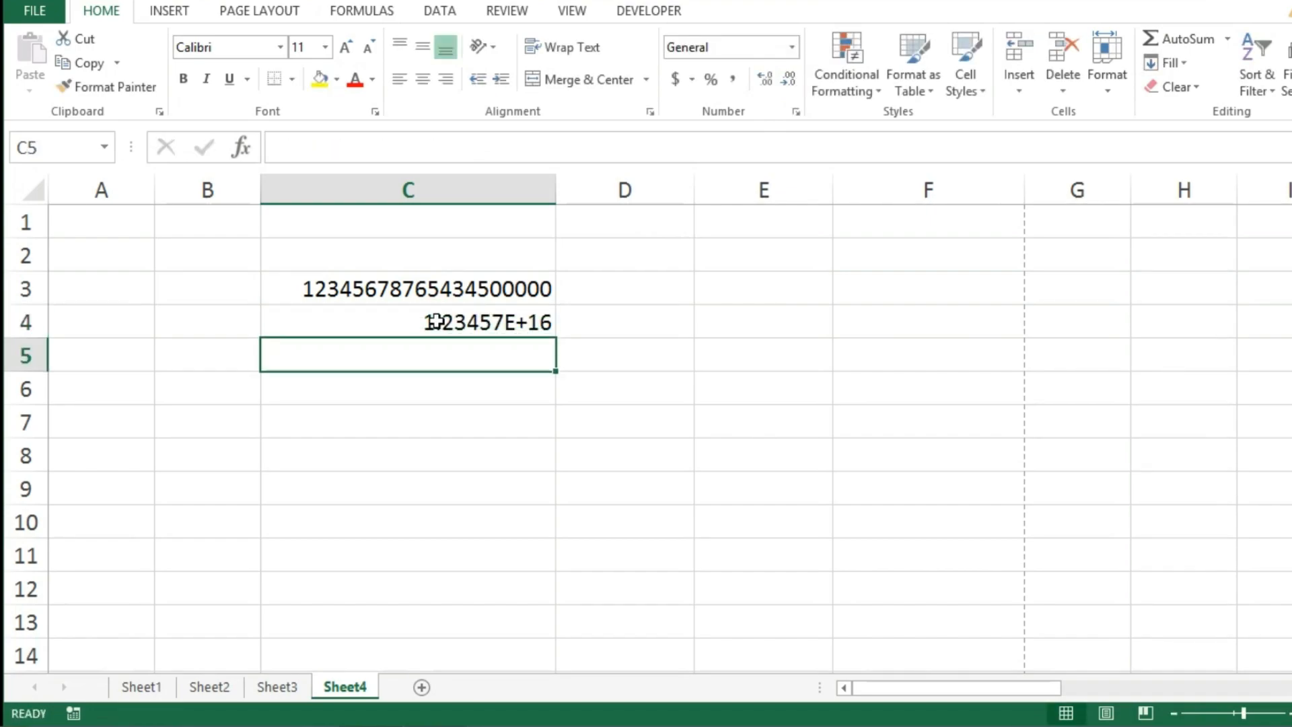
Convert the number in cell C4 to text by adding a leading apostrophe, and check the cell's content.
click(472, 320)
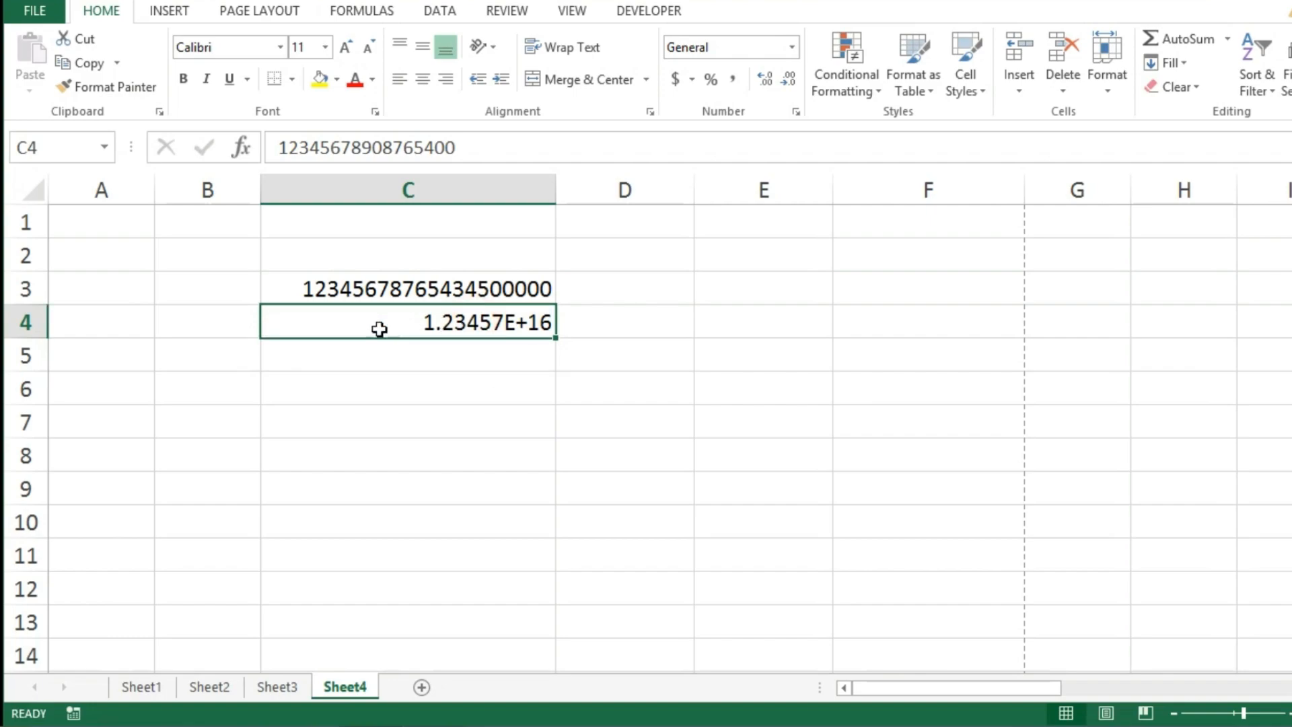
click(278, 146)
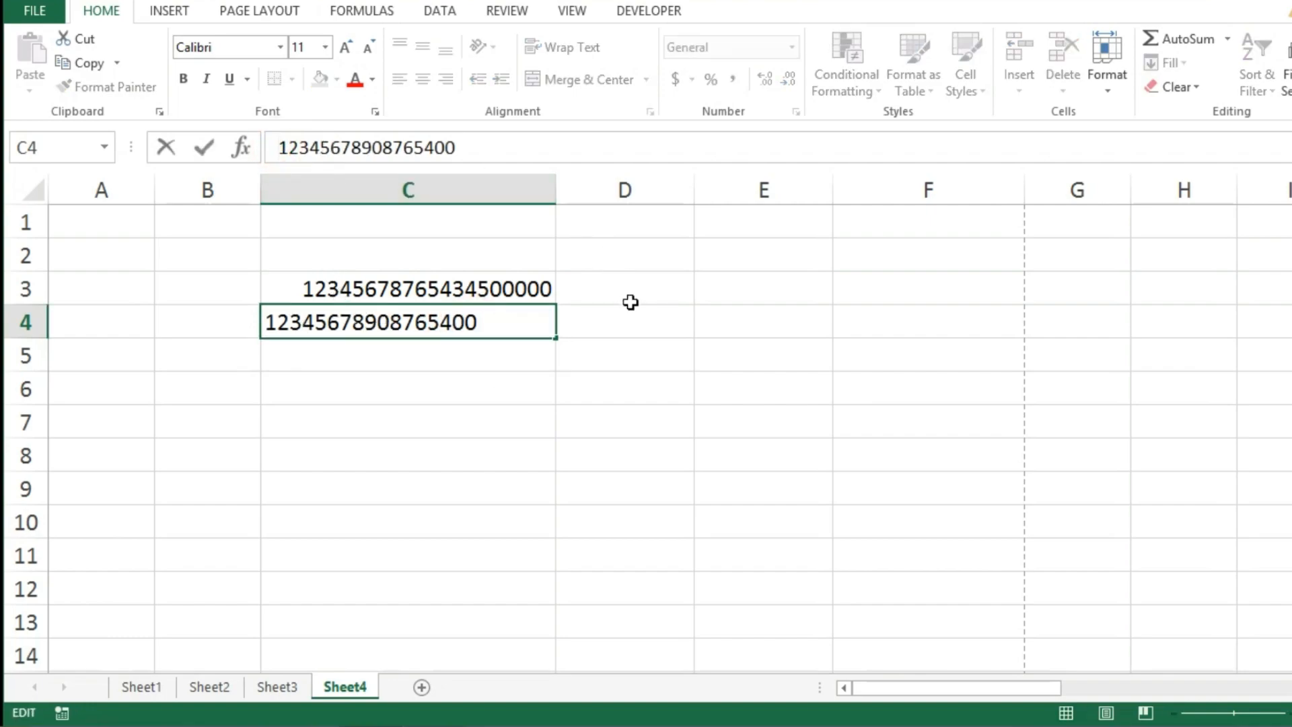
text(')
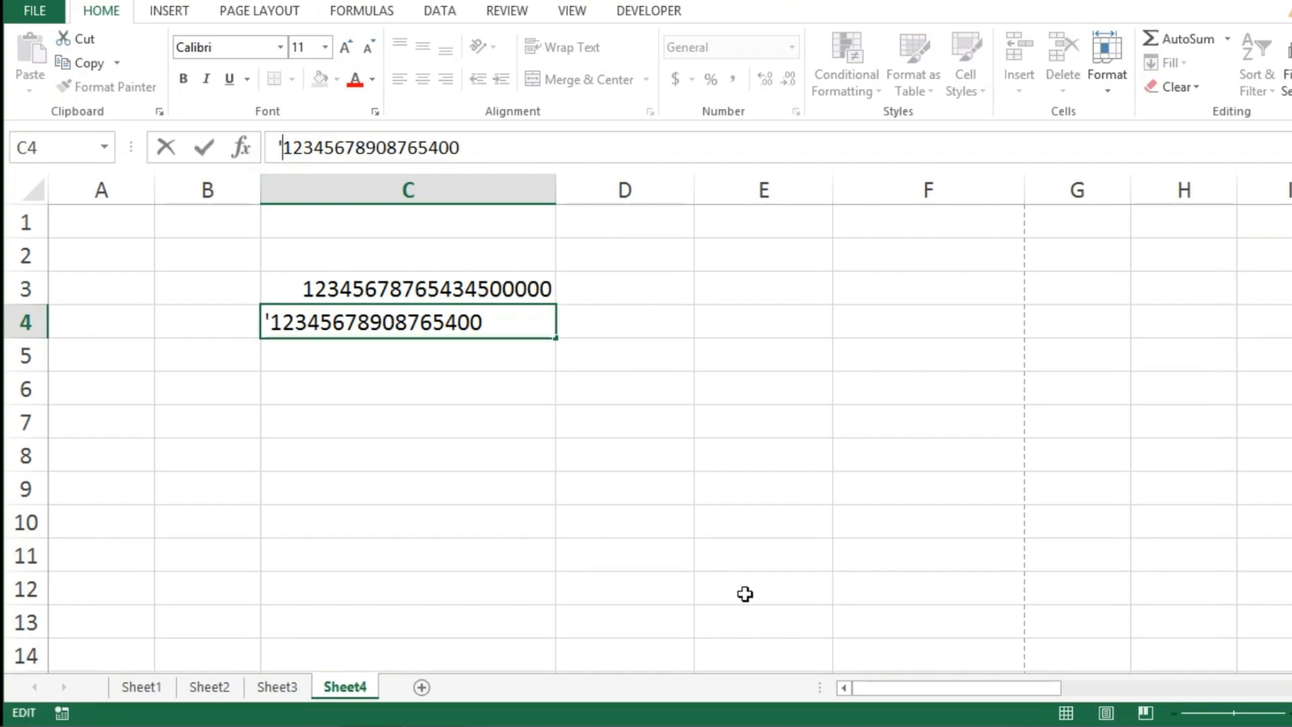
key(Return)
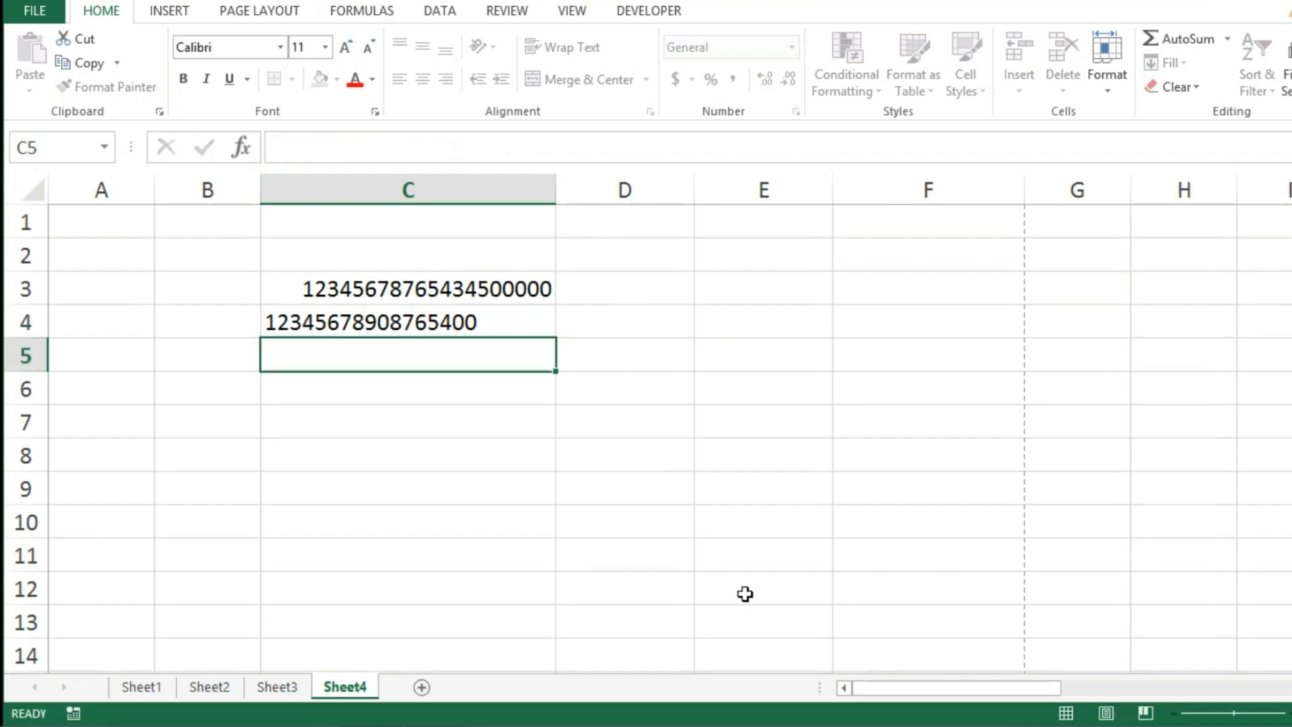
click(373, 320)
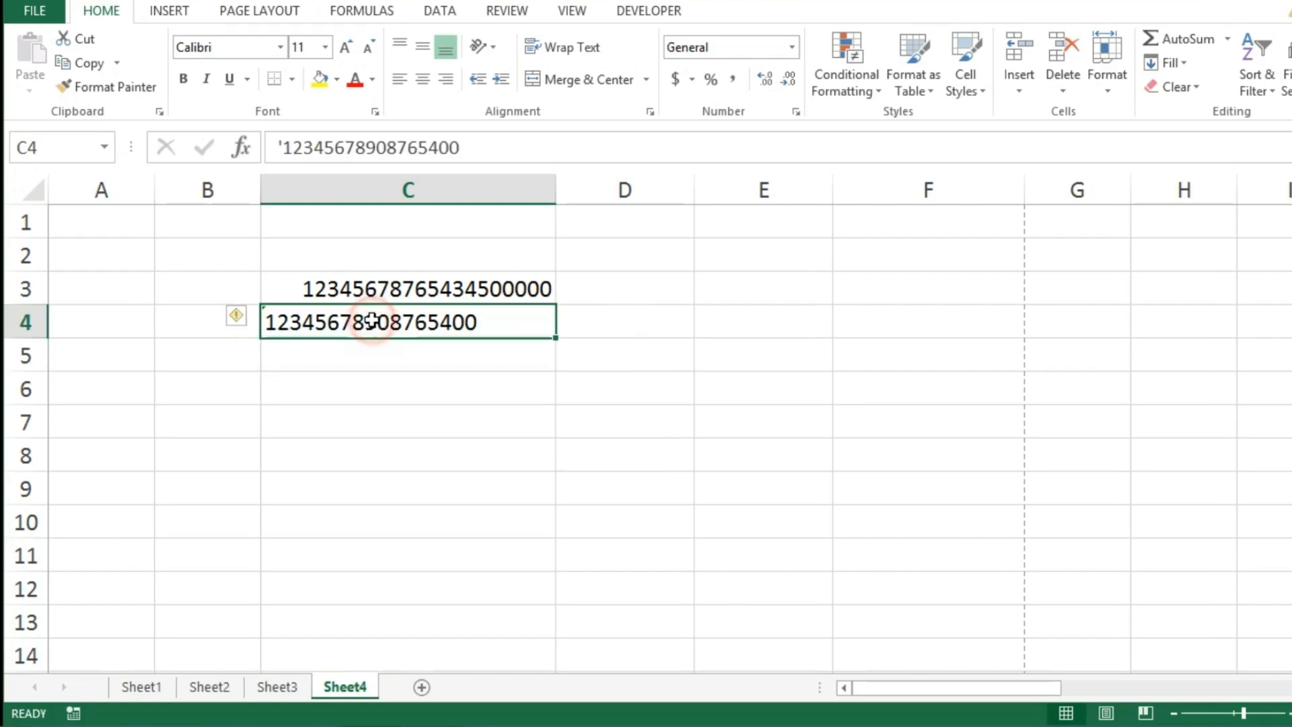
click(356, 328)
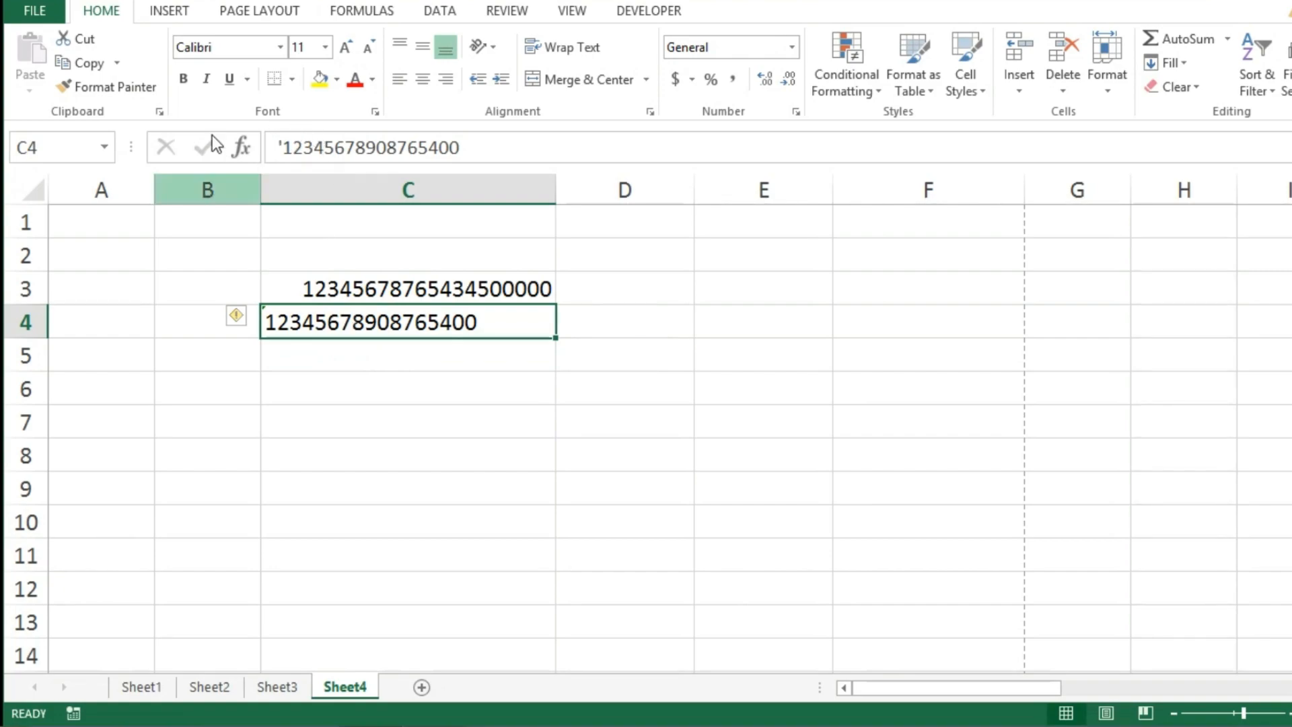
Clear the contents of cells C1:C11.
click(459, 286)
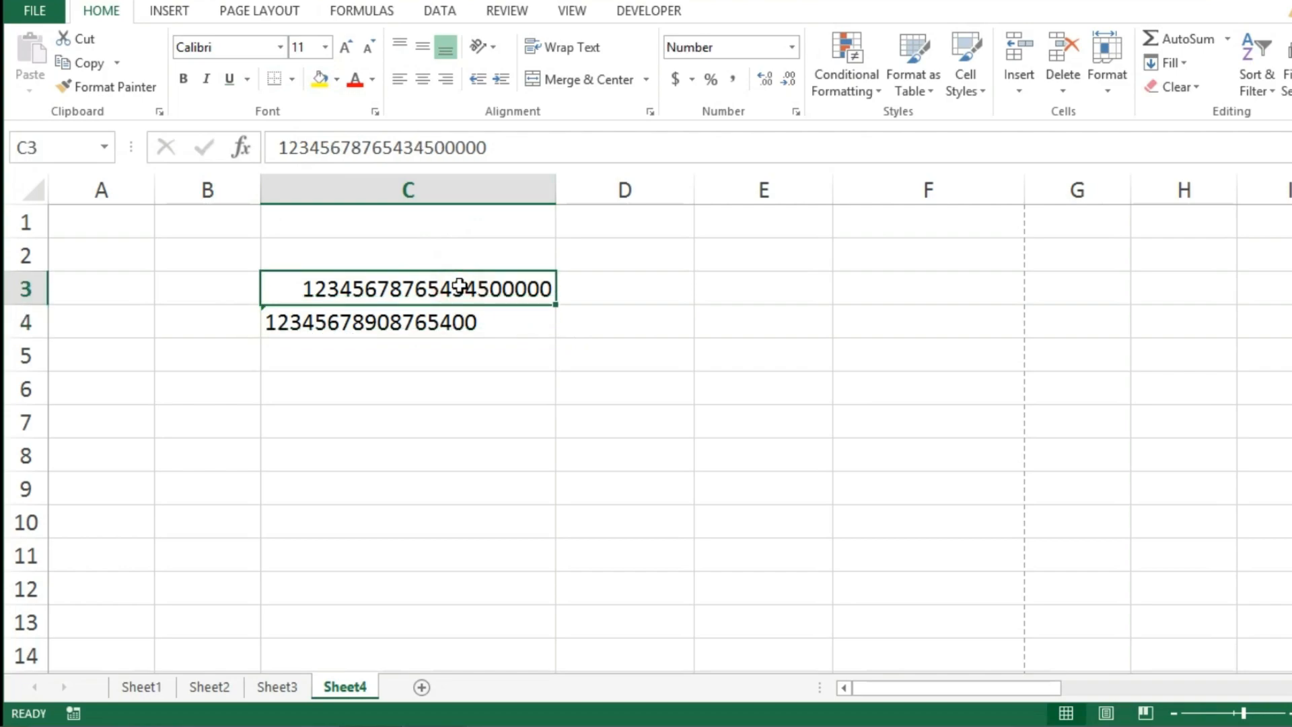
drag(450, 232, 318, 540)
key(Delete)
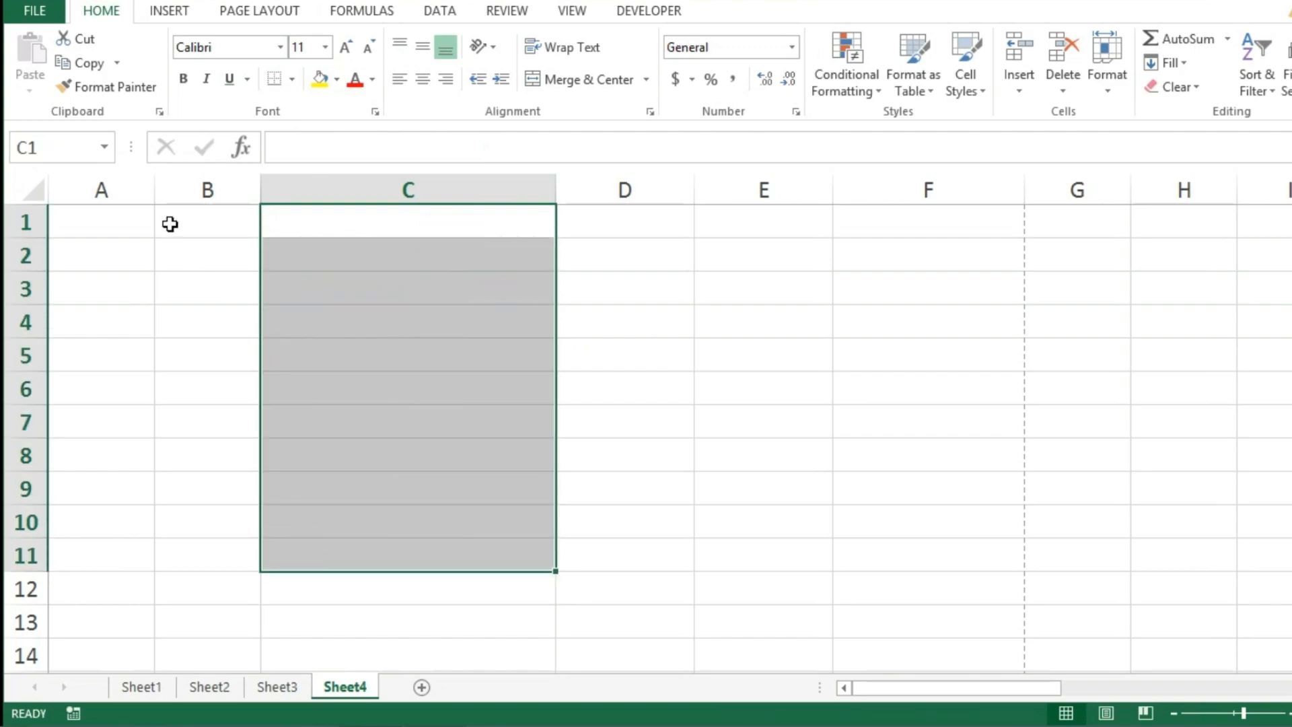
Fill the range B2:E12 with "A" in a single entry and narrow column C to match column D.
drag(207, 269, 825, 586)
text(A)
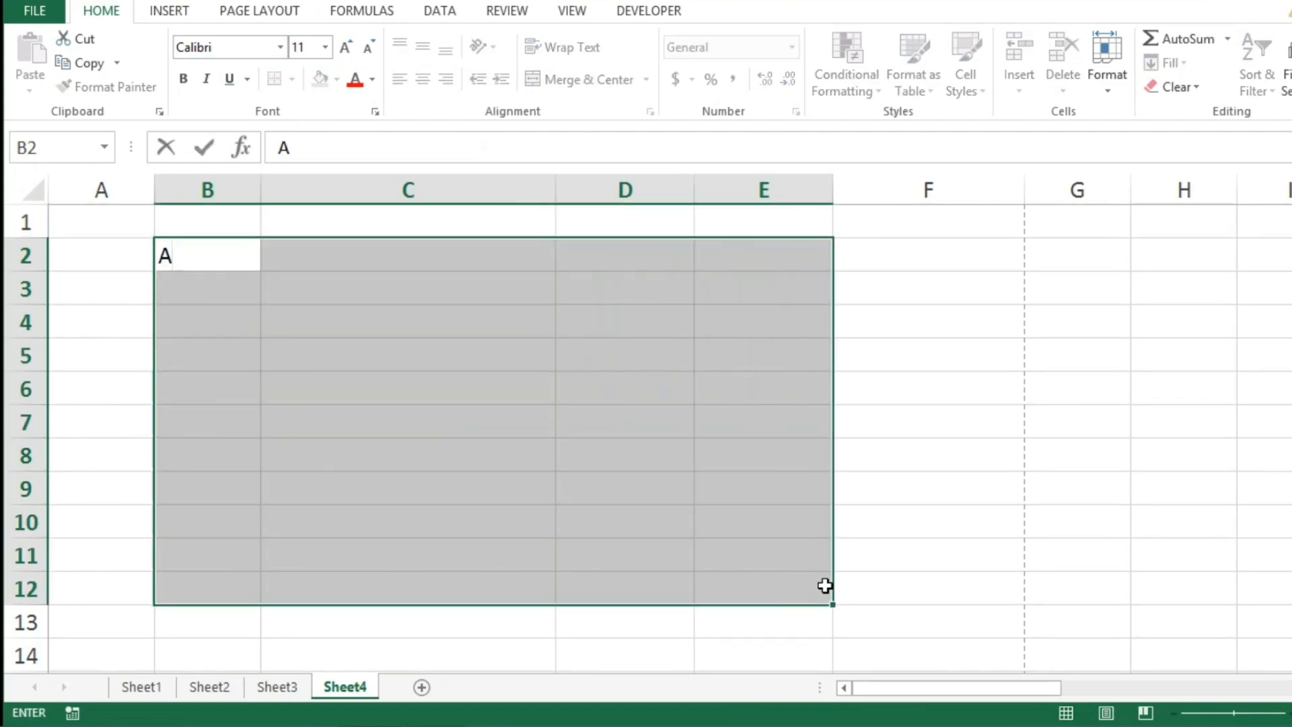
key(ctrl+Return)
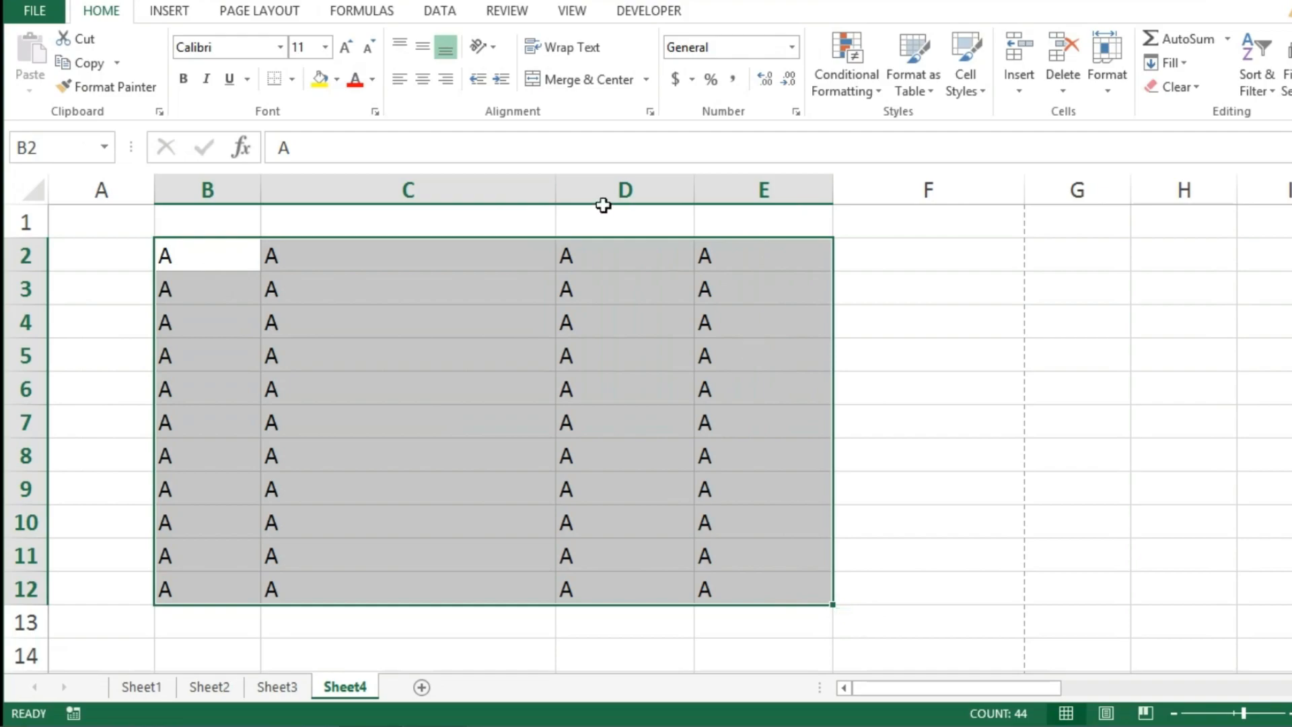
drag(557, 182, 398, 175)
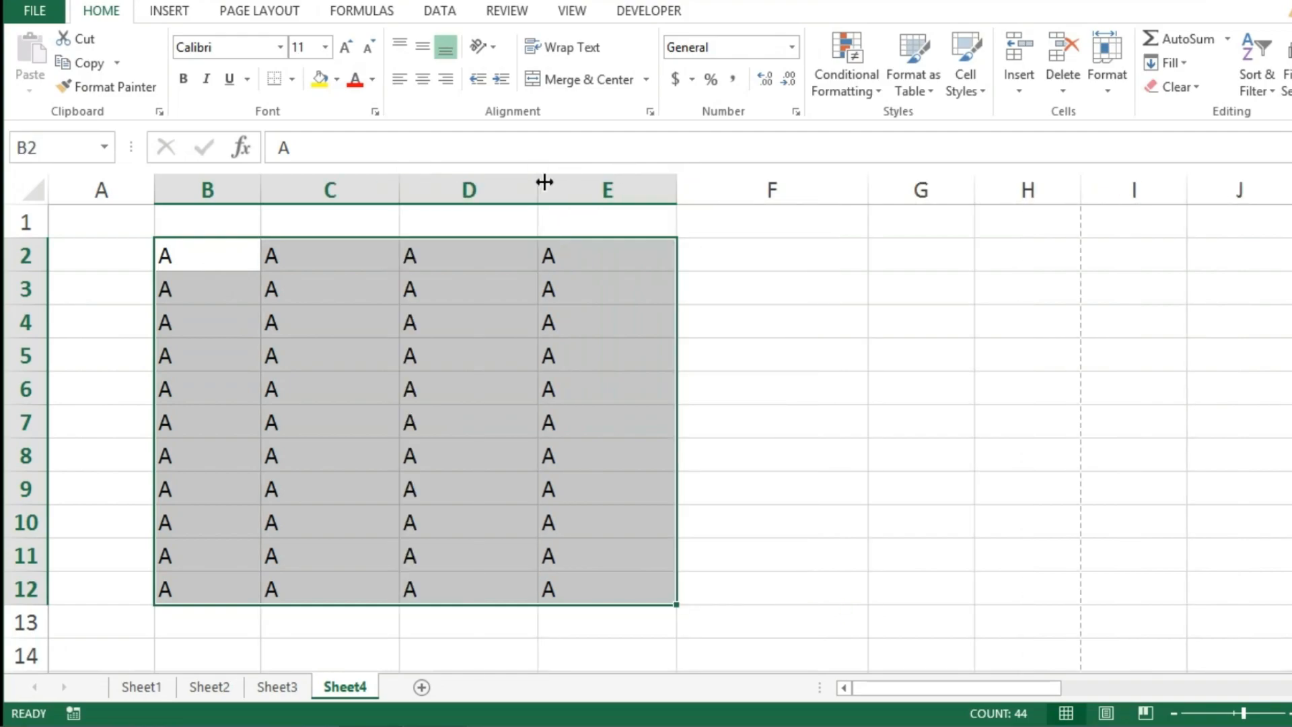
click(756, 340)
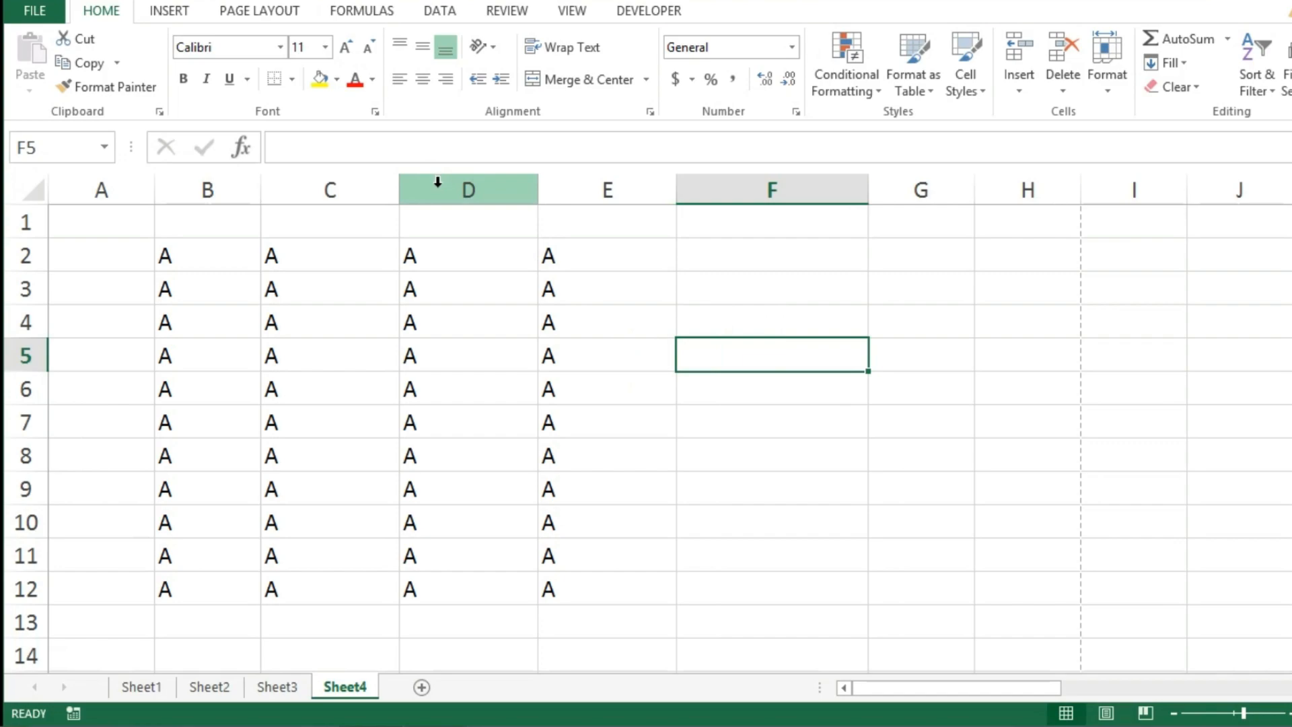
Insert two blank columns before the third filled column, one at a time.
click(437, 183)
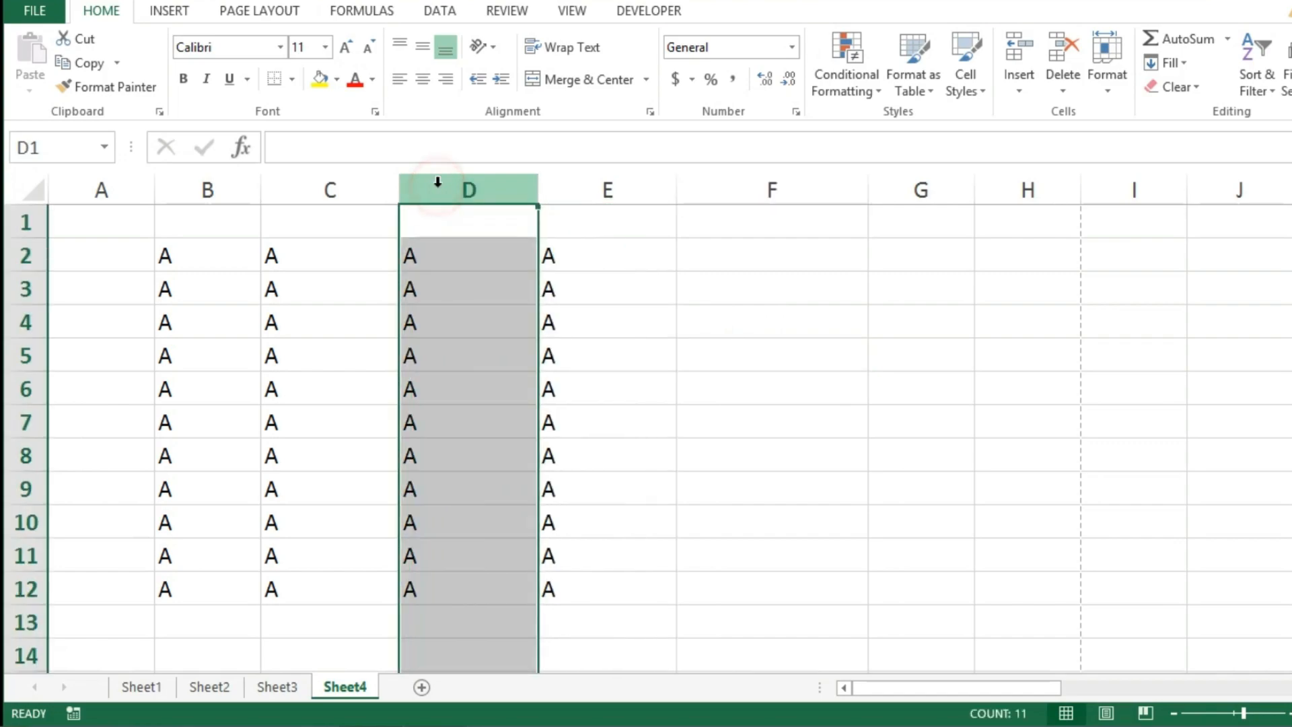
right_click(438, 182)
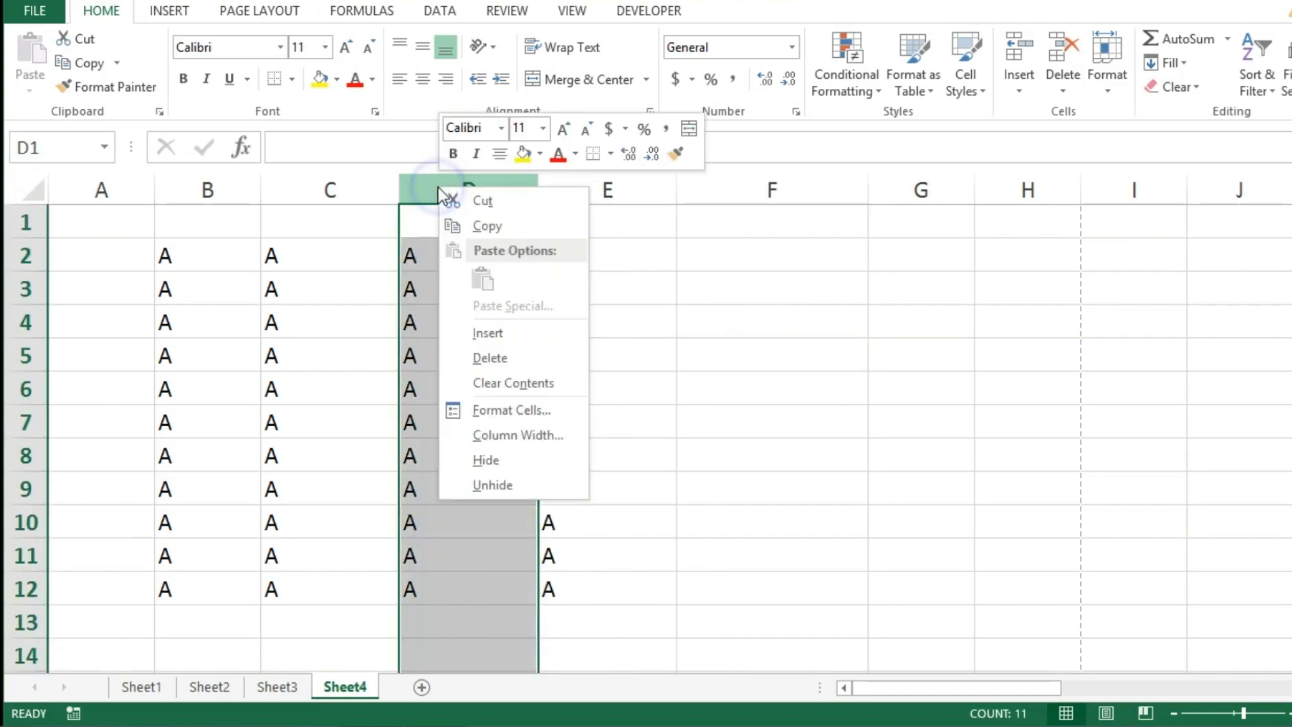
click(509, 334)
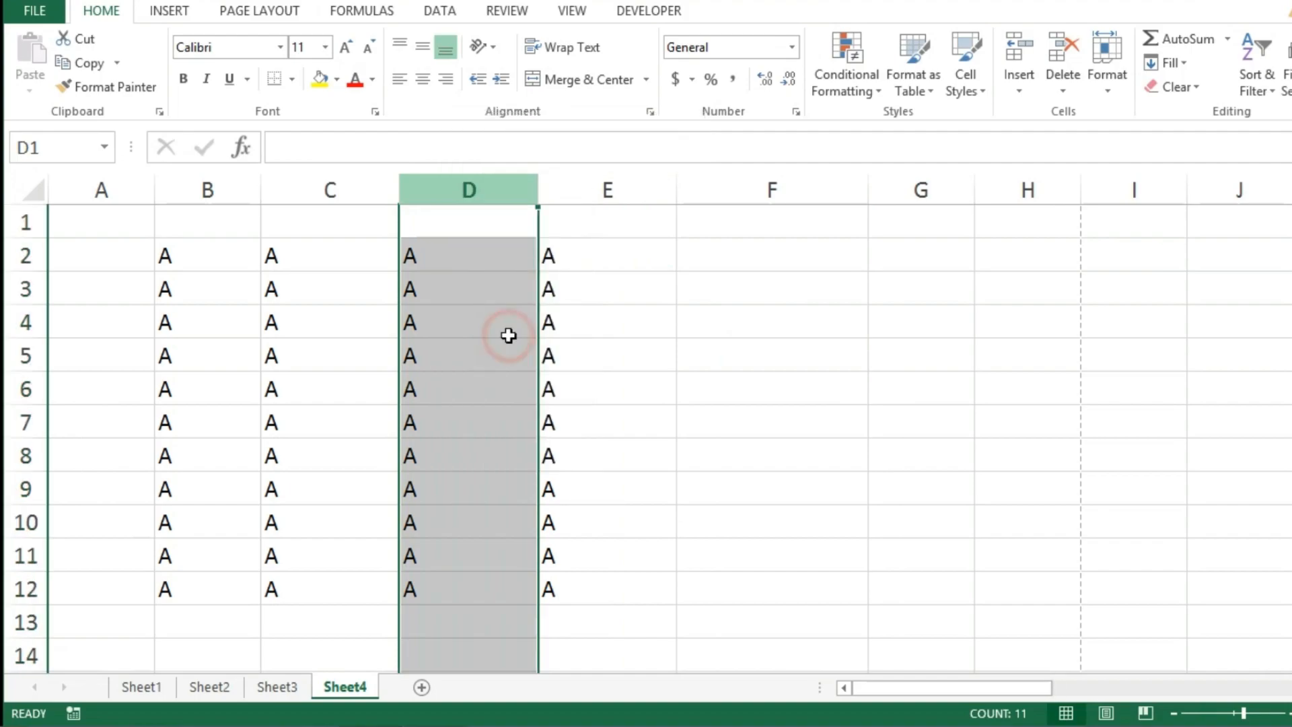
right_click(461, 185)
click(537, 343)
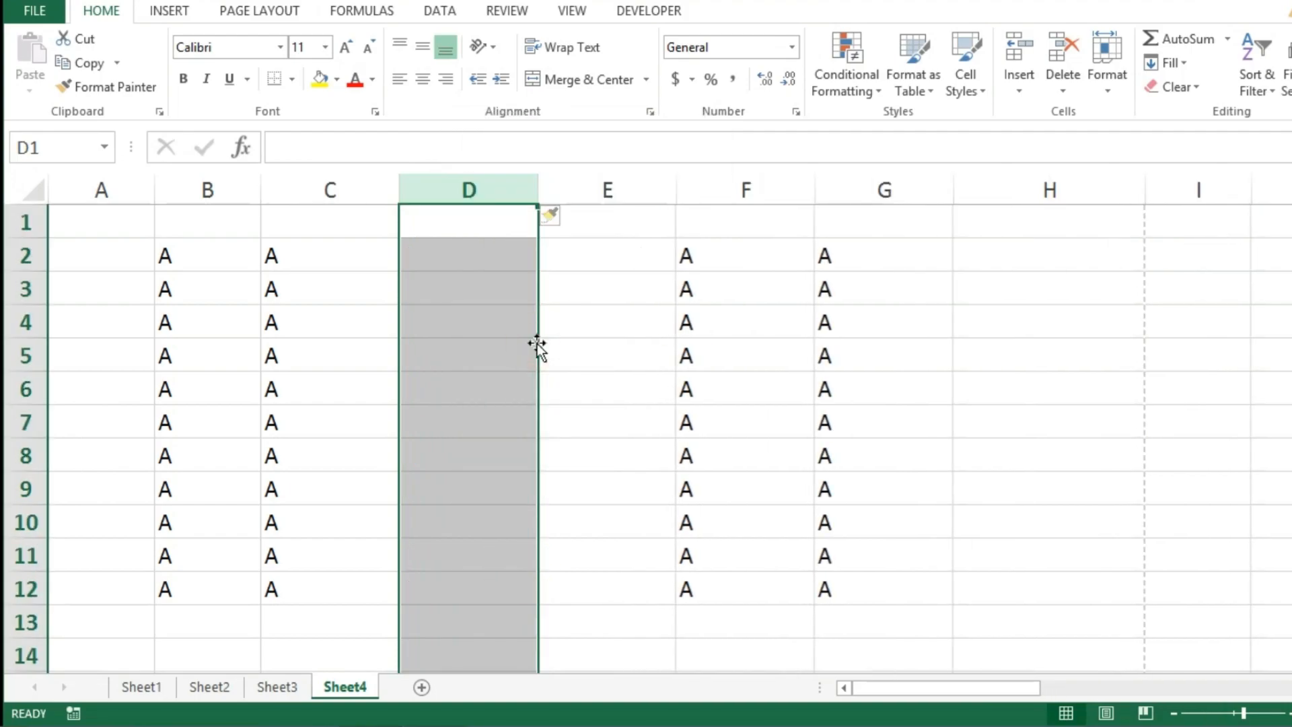
Undo both column insertions and deselect column D.
key(ctrl+z)
key(ctrl+z)
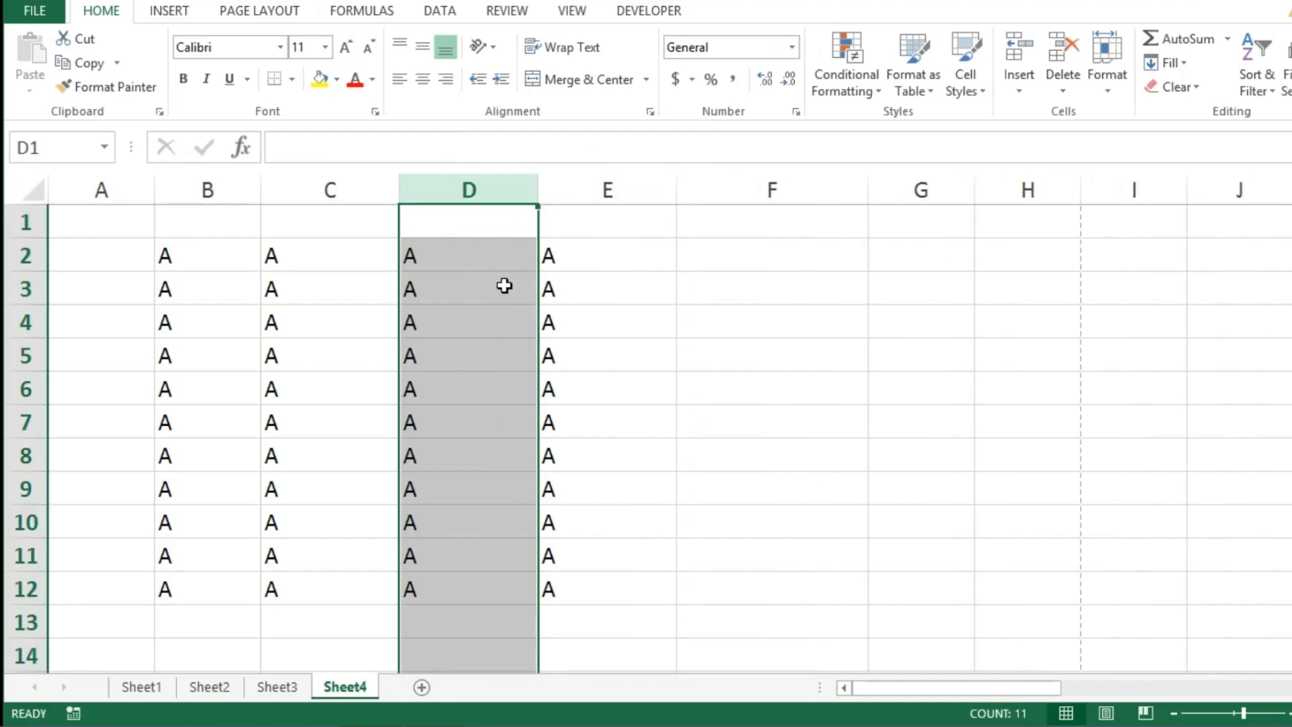
click(730, 303)
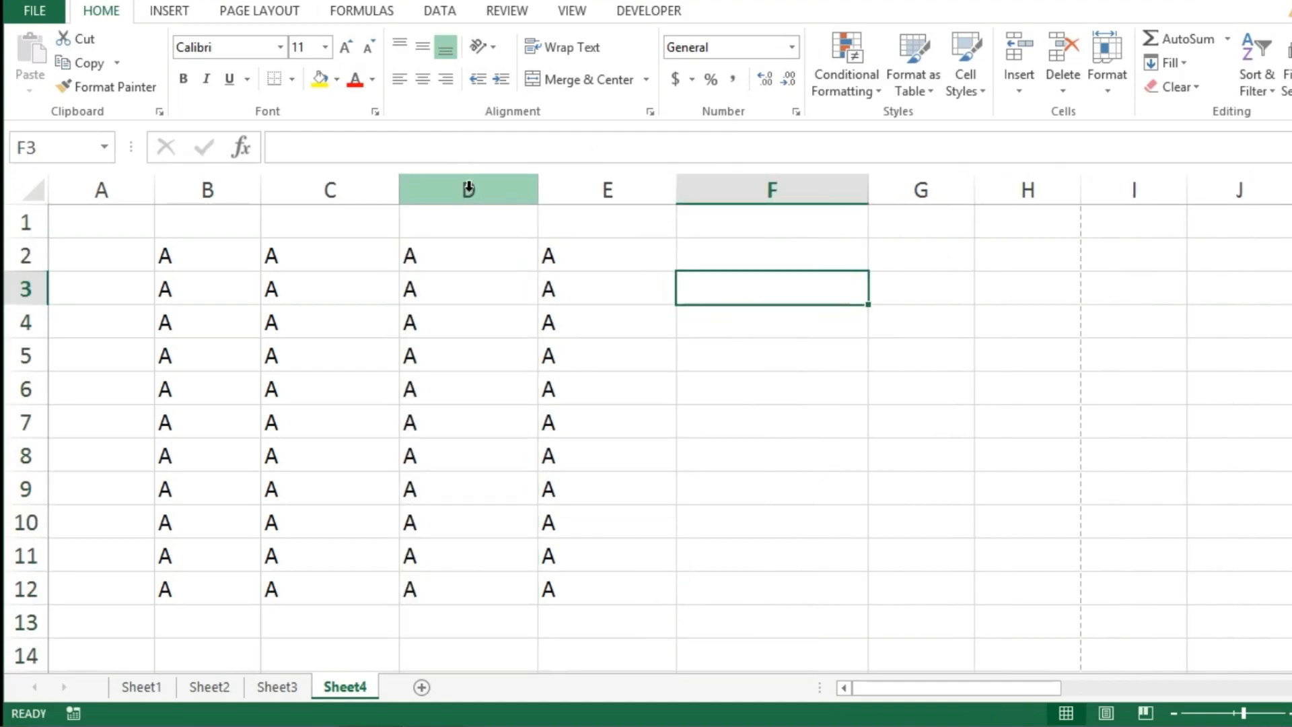
Insert five blank columns at once in front of column D, using columns D to H as the selection.
drag(468, 186, 1022, 196)
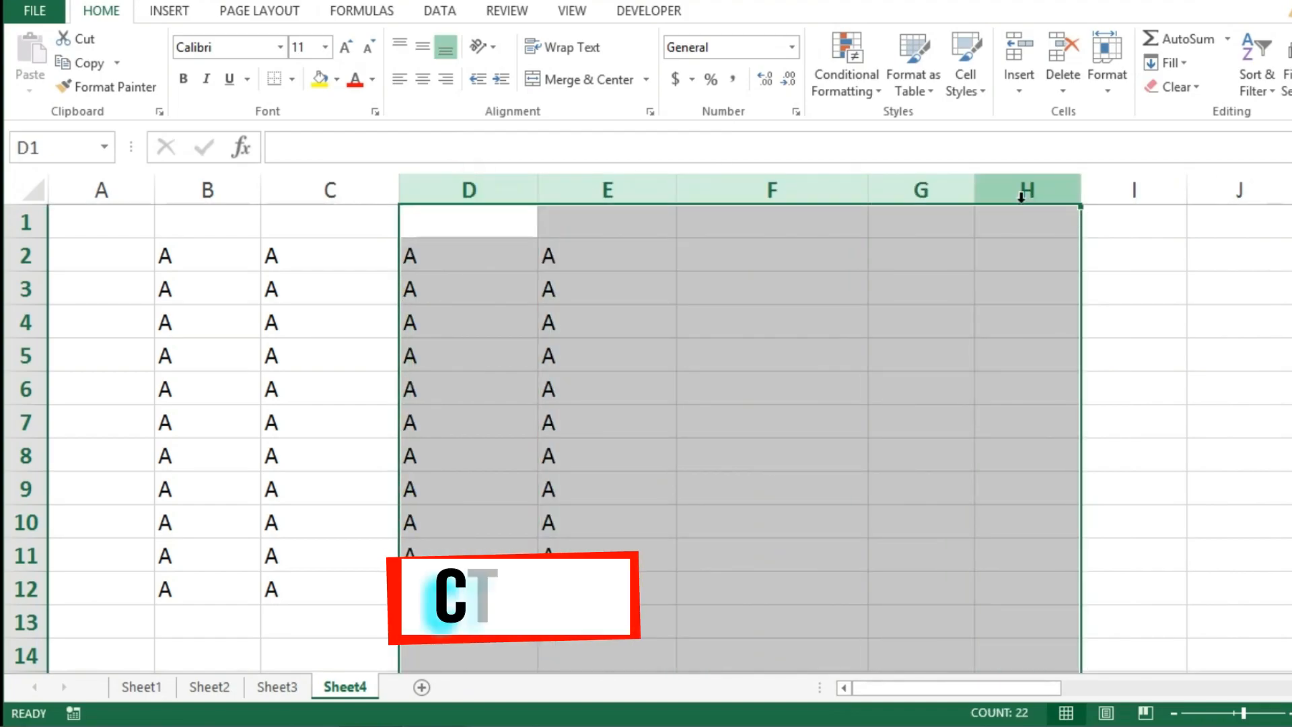
key(ctrl+plus)
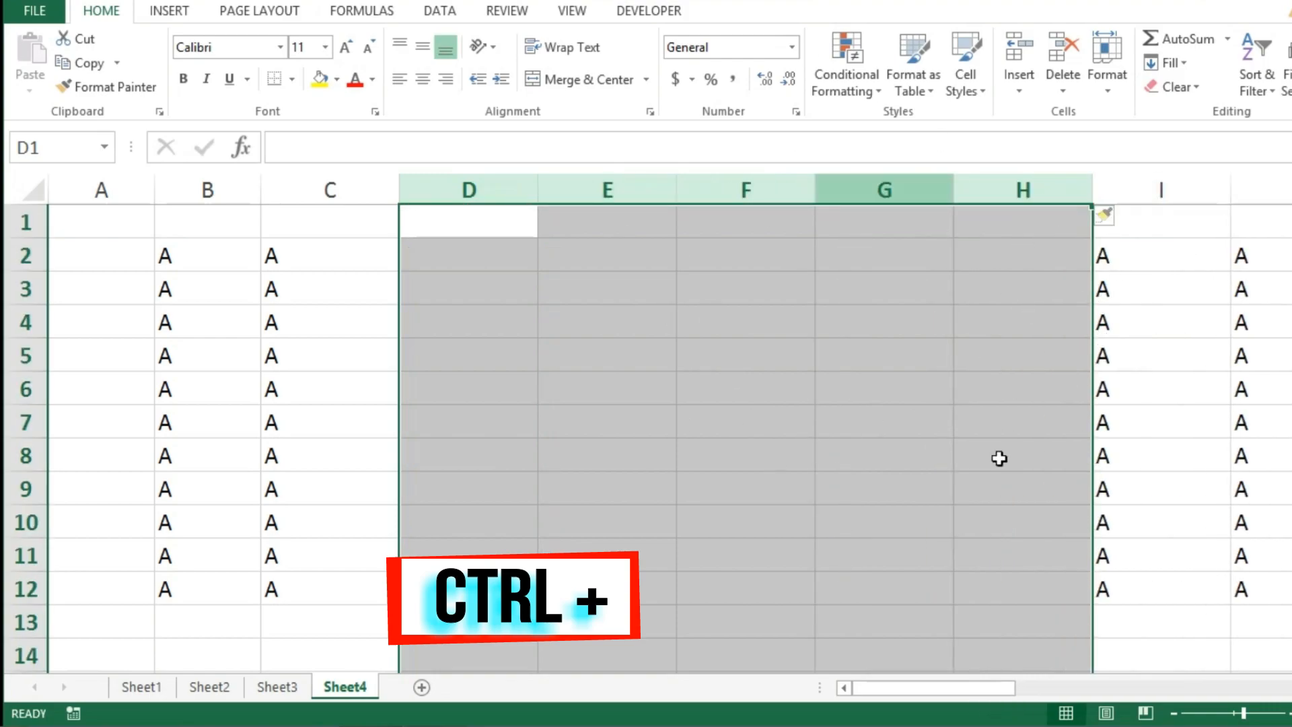
click(1174, 713)
click(1174, 713)
click(1174, 713)
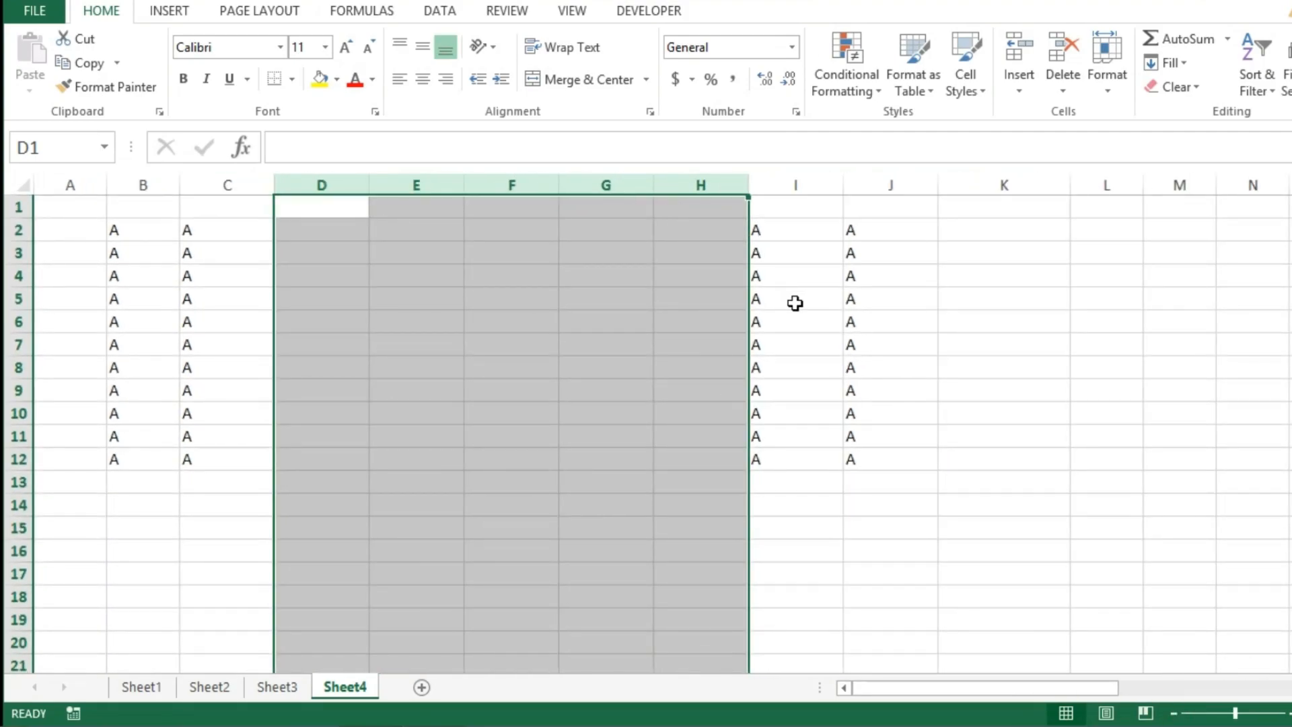
Insert another five blank columns in front of column D and remove them again.
key(ctrl+shift+plus)
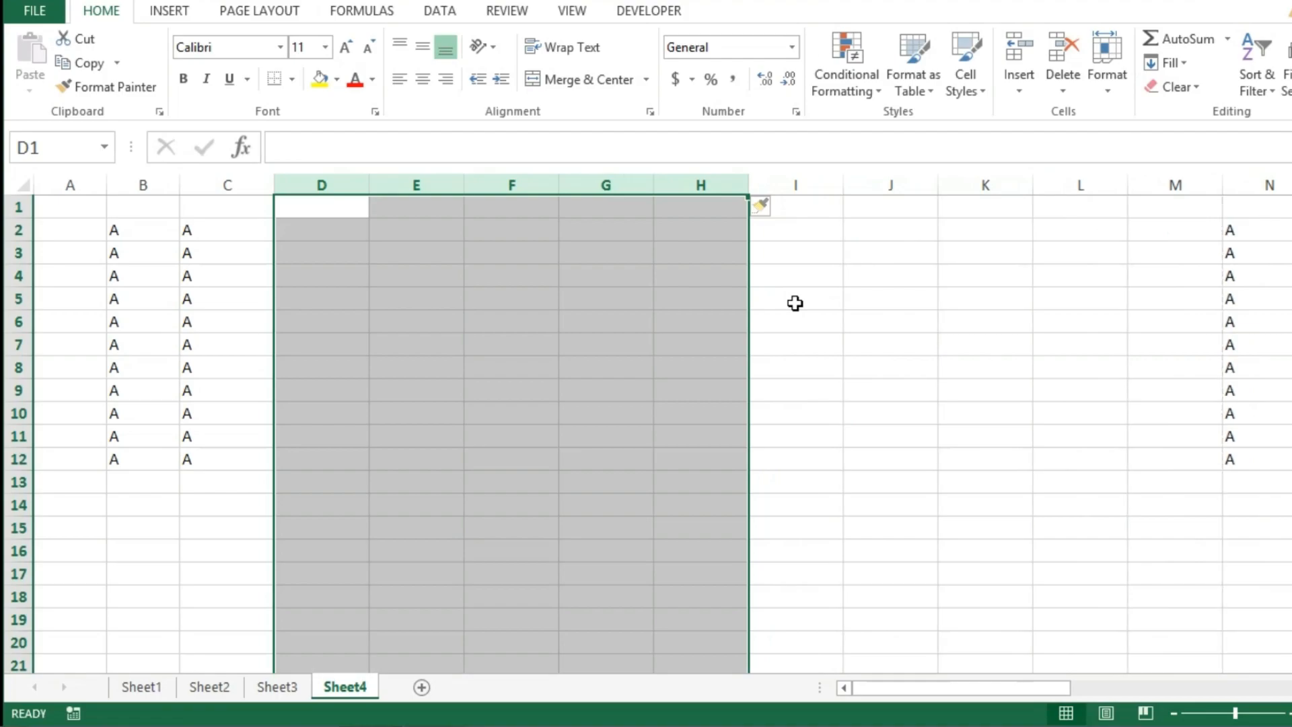
key(ctrl+minus)
scroll(795, 304, up, 3)
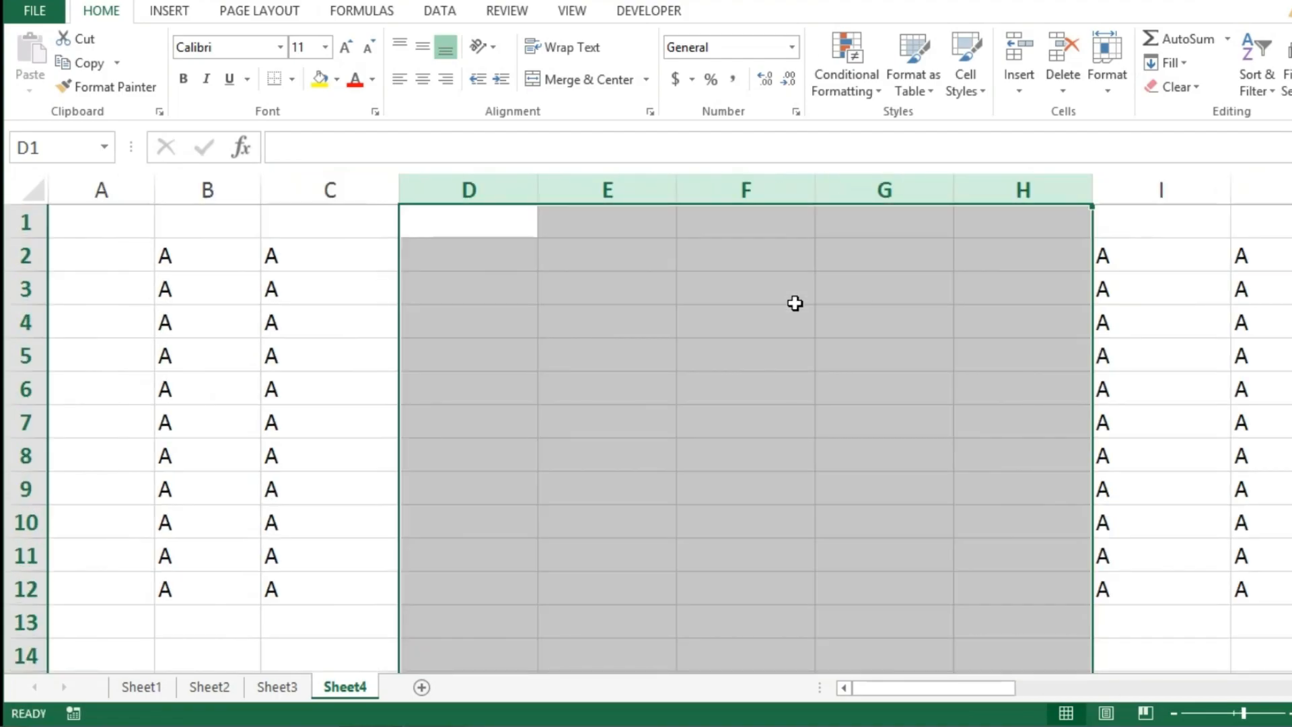
Delete the five blank columns D to H, reinsert five columns, and delete them again.
key(ctrl+minus)
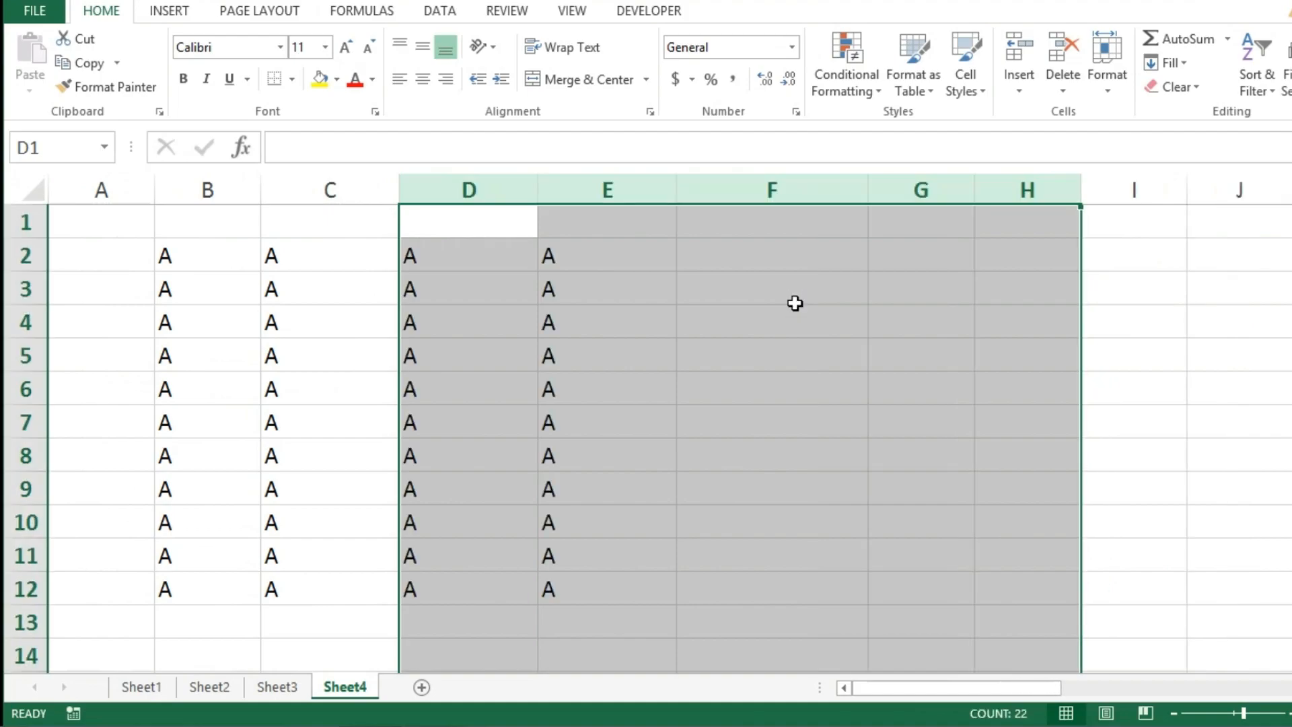
key(ctrl+shift+plus)
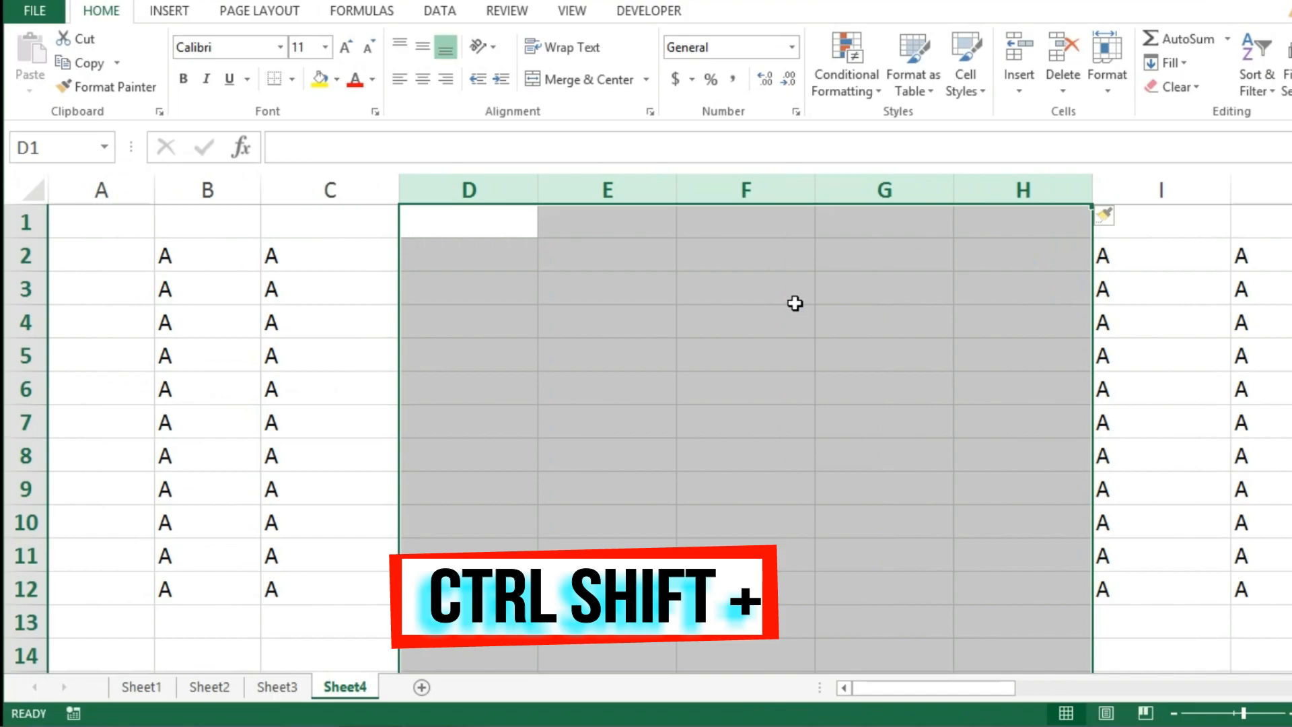
key(ctrl+minus)
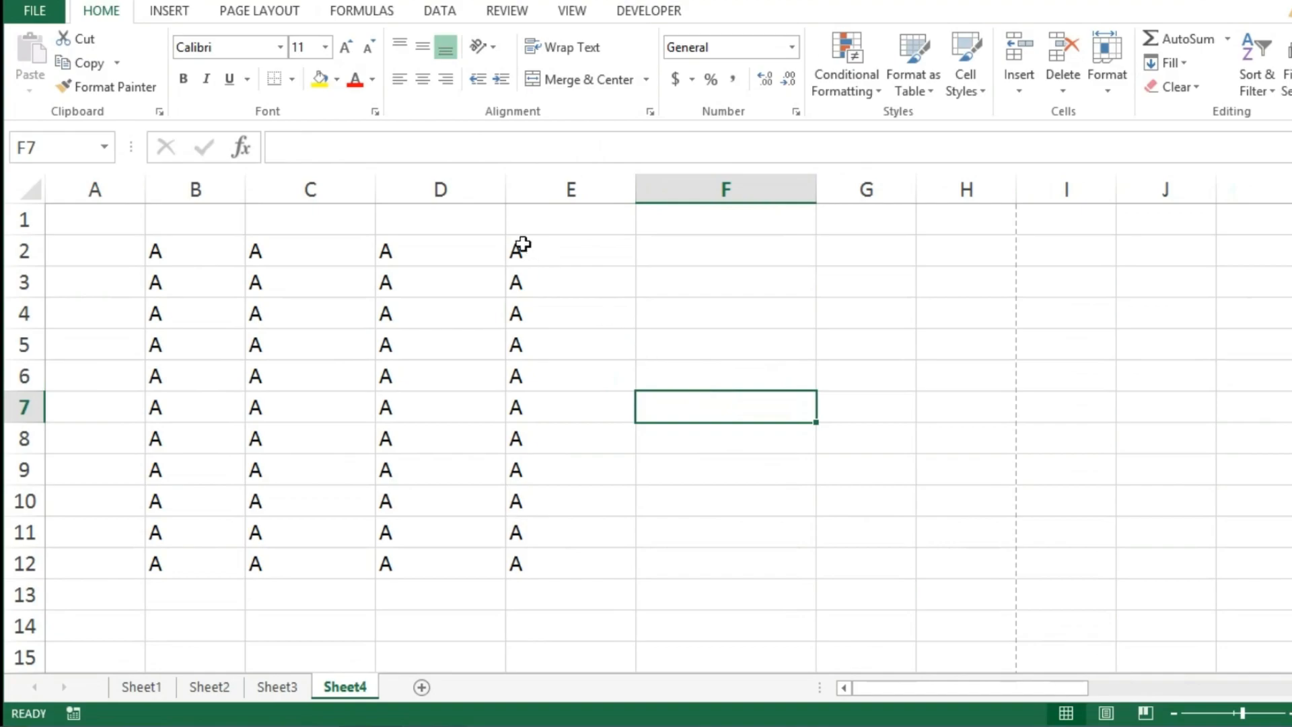
Delete columns D to F together and undo the deletion.
drag(436, 182, 799, 168)
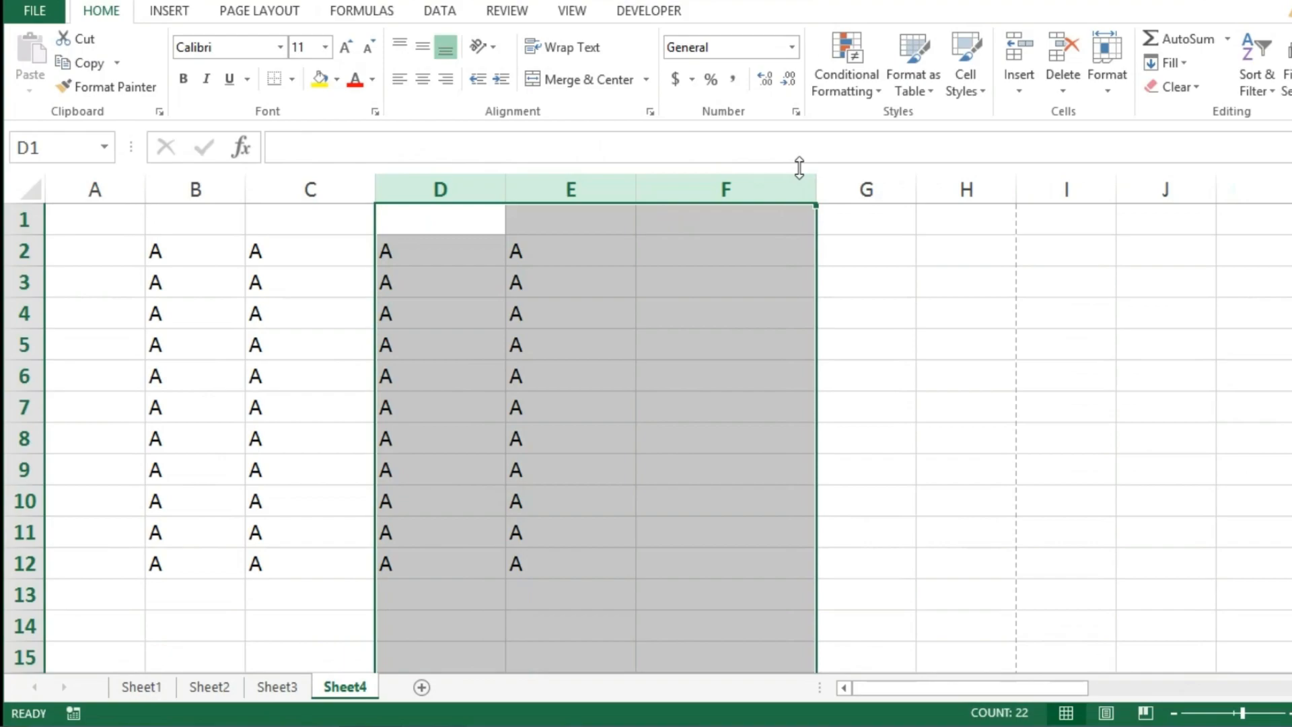
key(ctrl+minus)
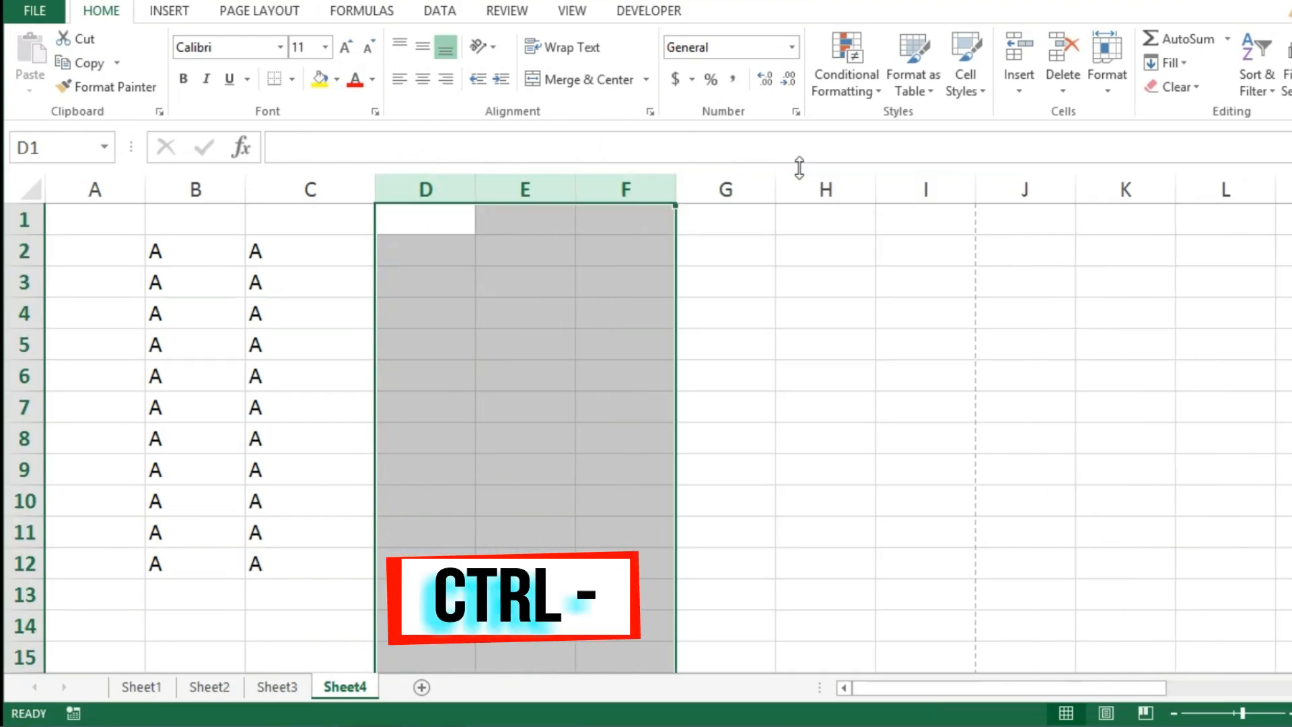
key(ctrl+z)
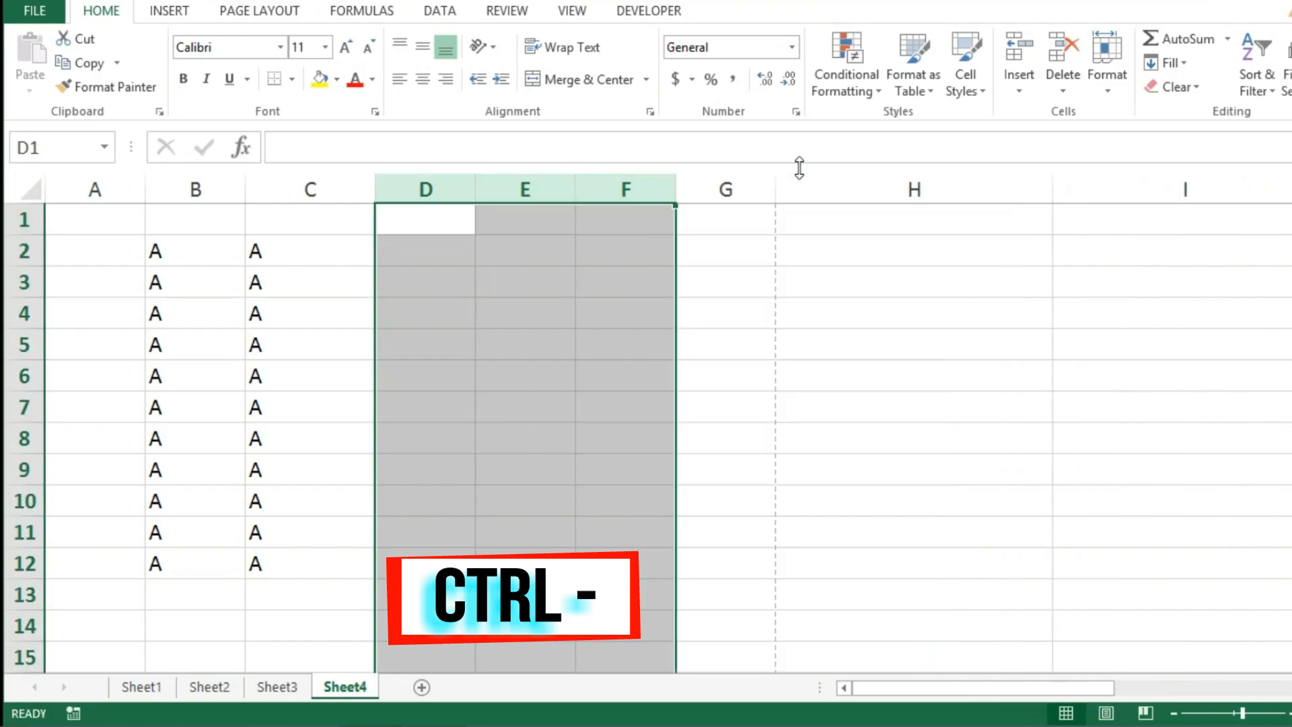
Clear the contents of A2:F13 and apply all borders to C3:D10.
drag(141, 248, 713, 592)
key(Delete)
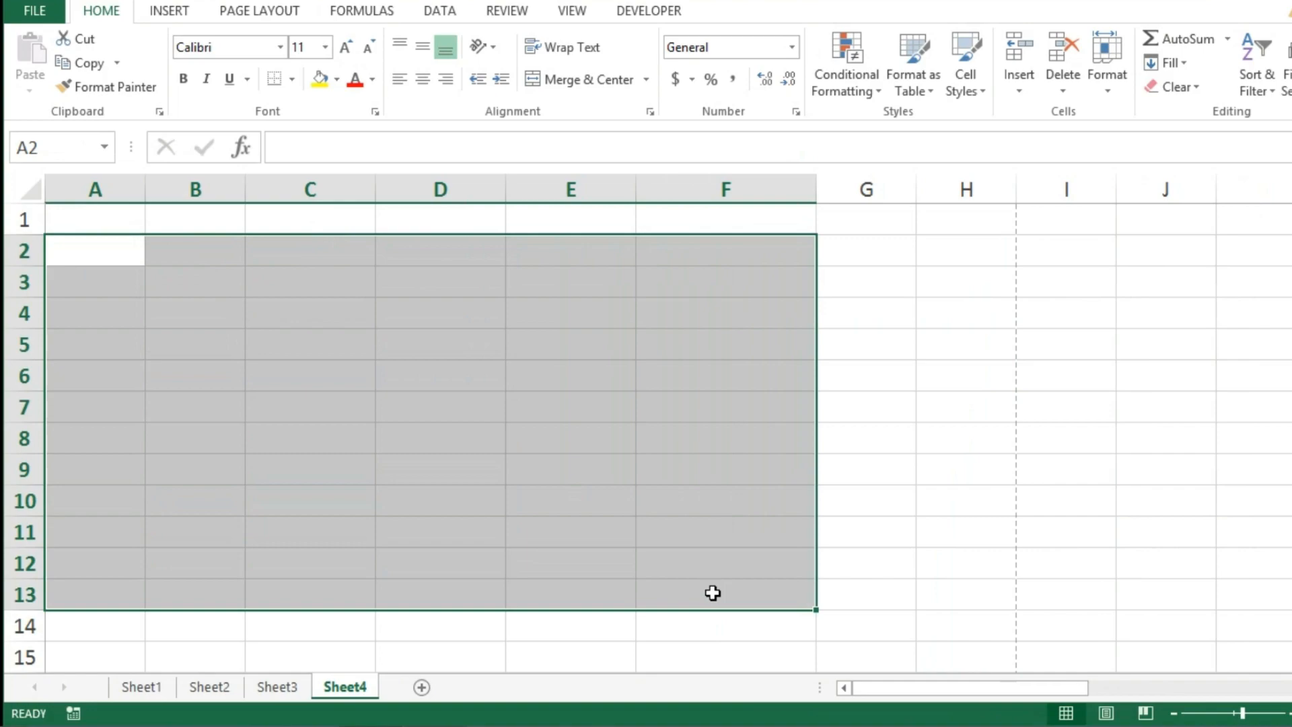
drag(279, 273, 479, 497)
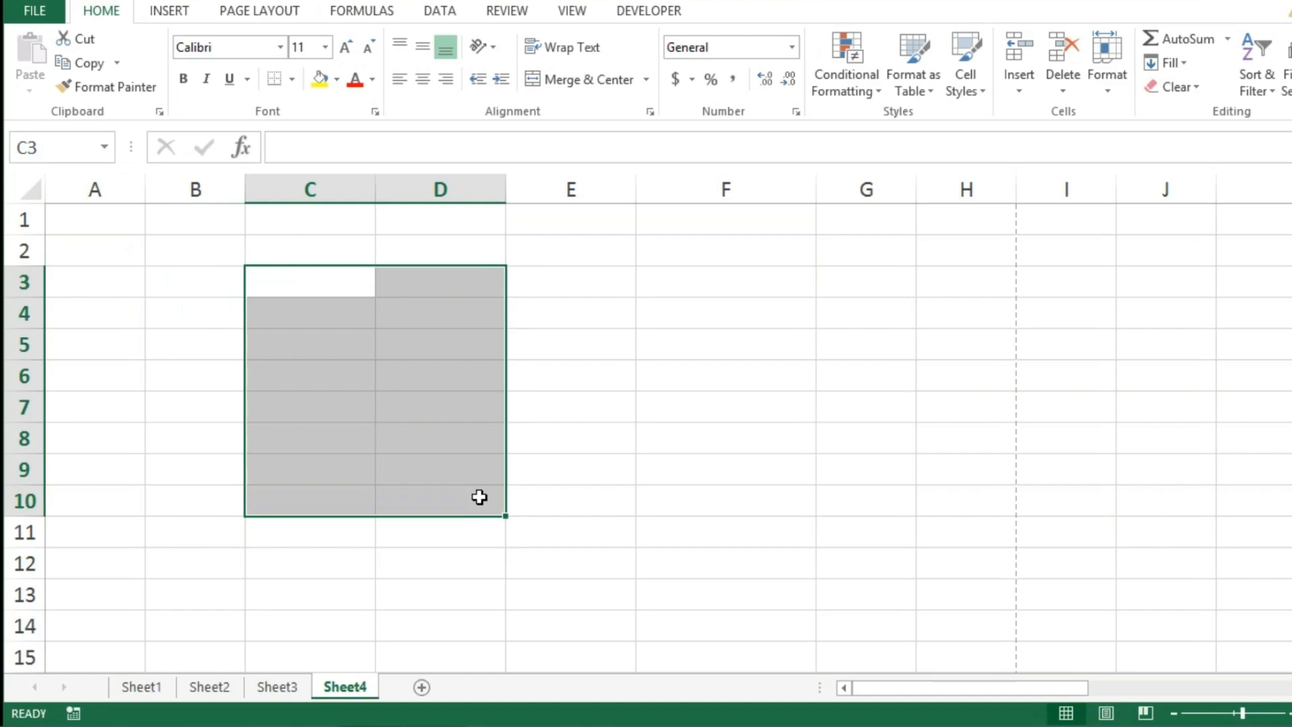
click(293, 79)
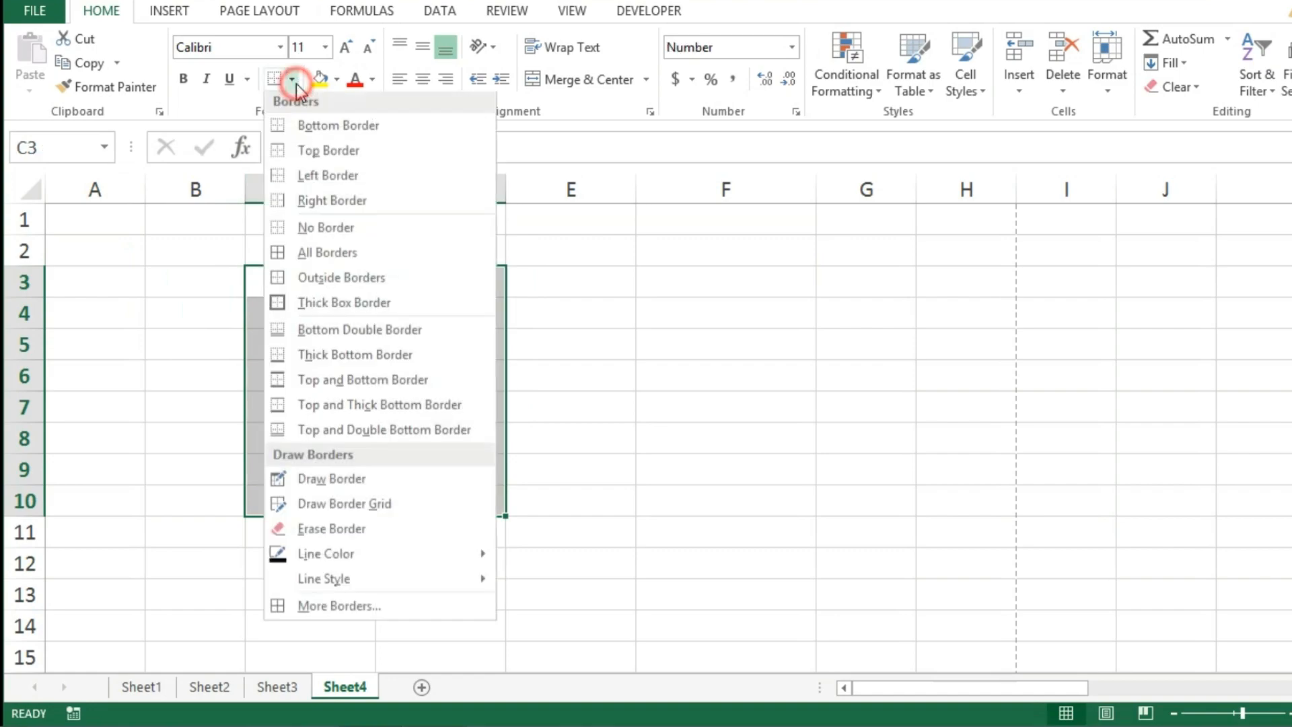
click(307, 252)
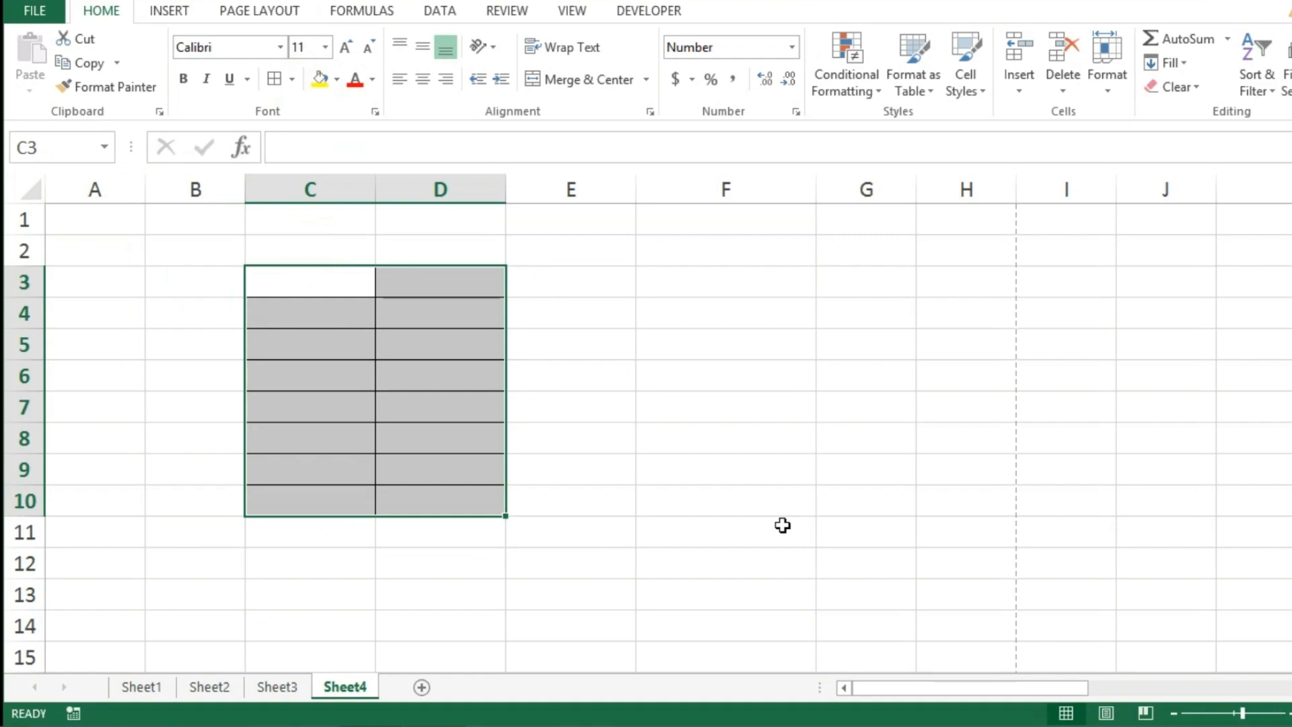
click(619, 358)
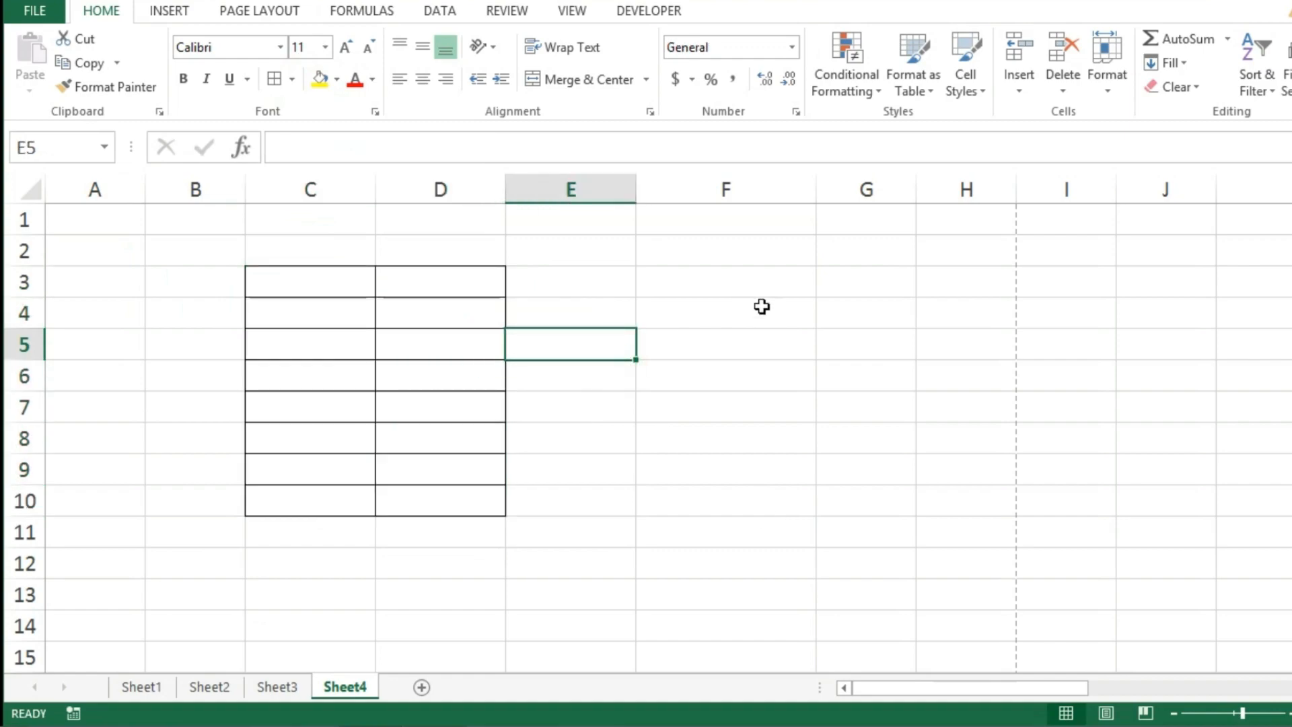
Repeat the last border formatting on the range F3:G10.
drag(716, 283, 903, 489)
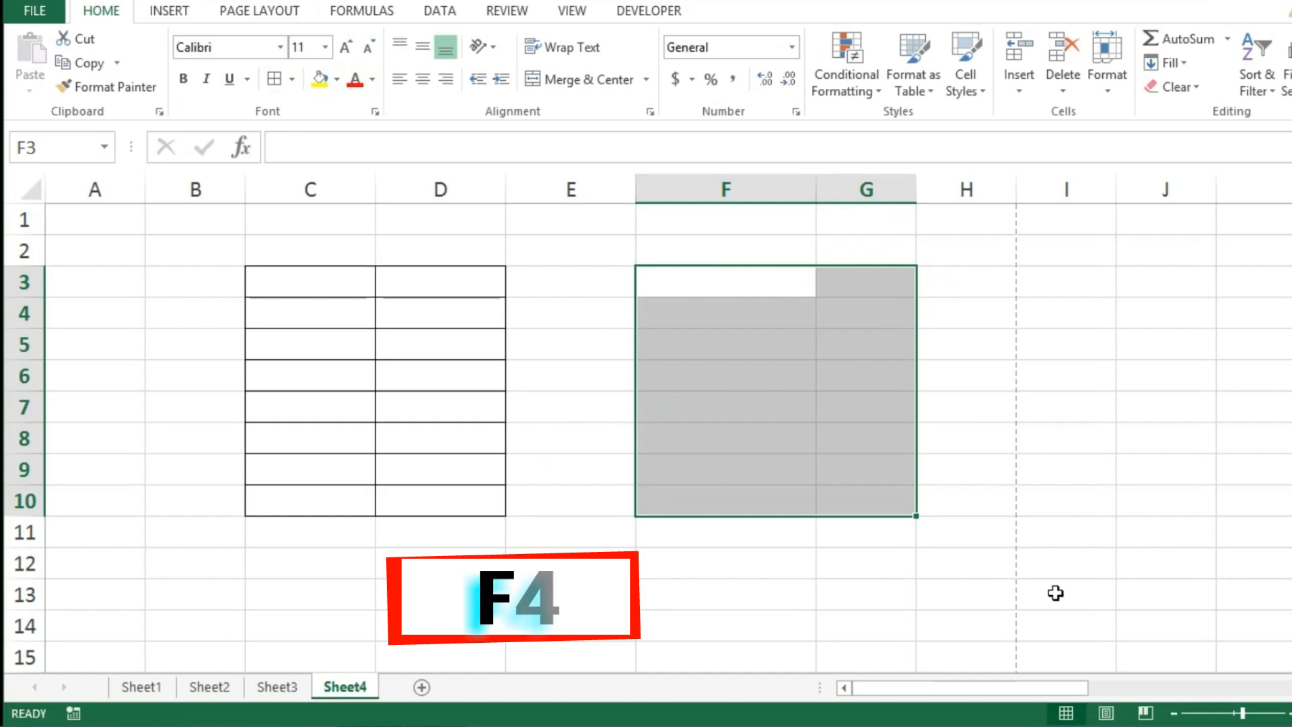
key(F4)
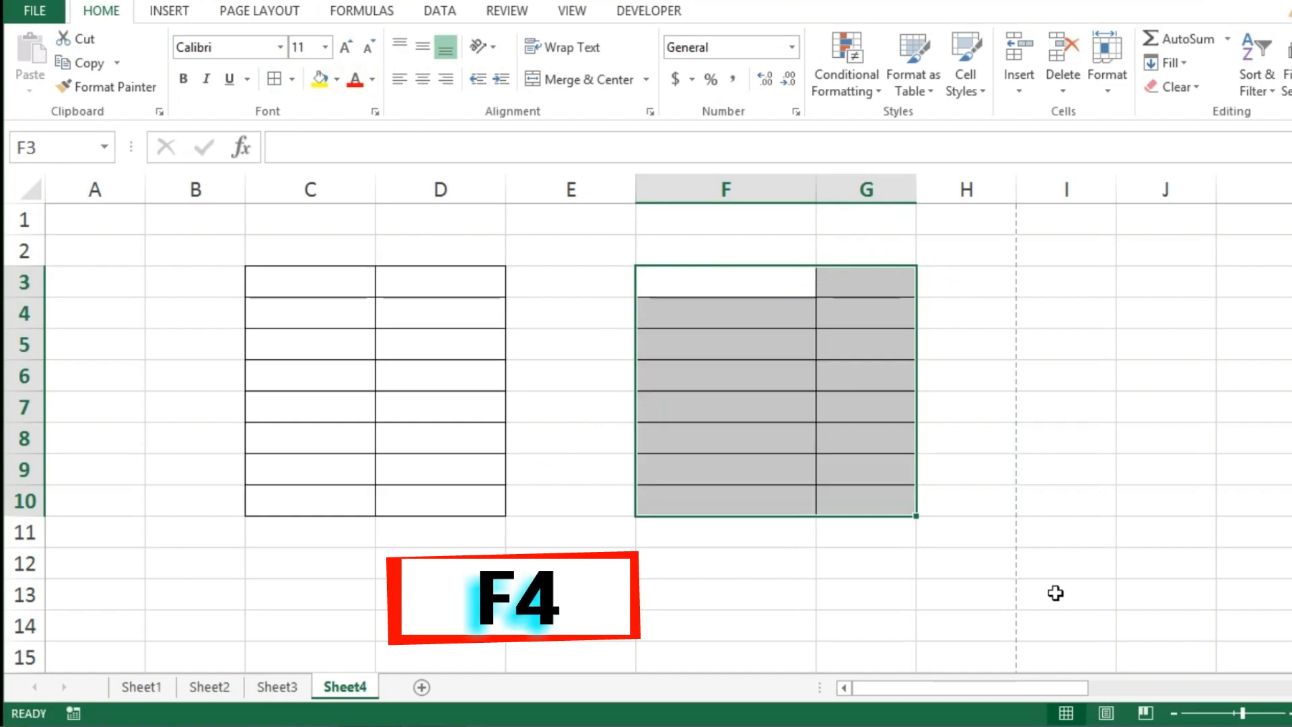
click(953, 370)
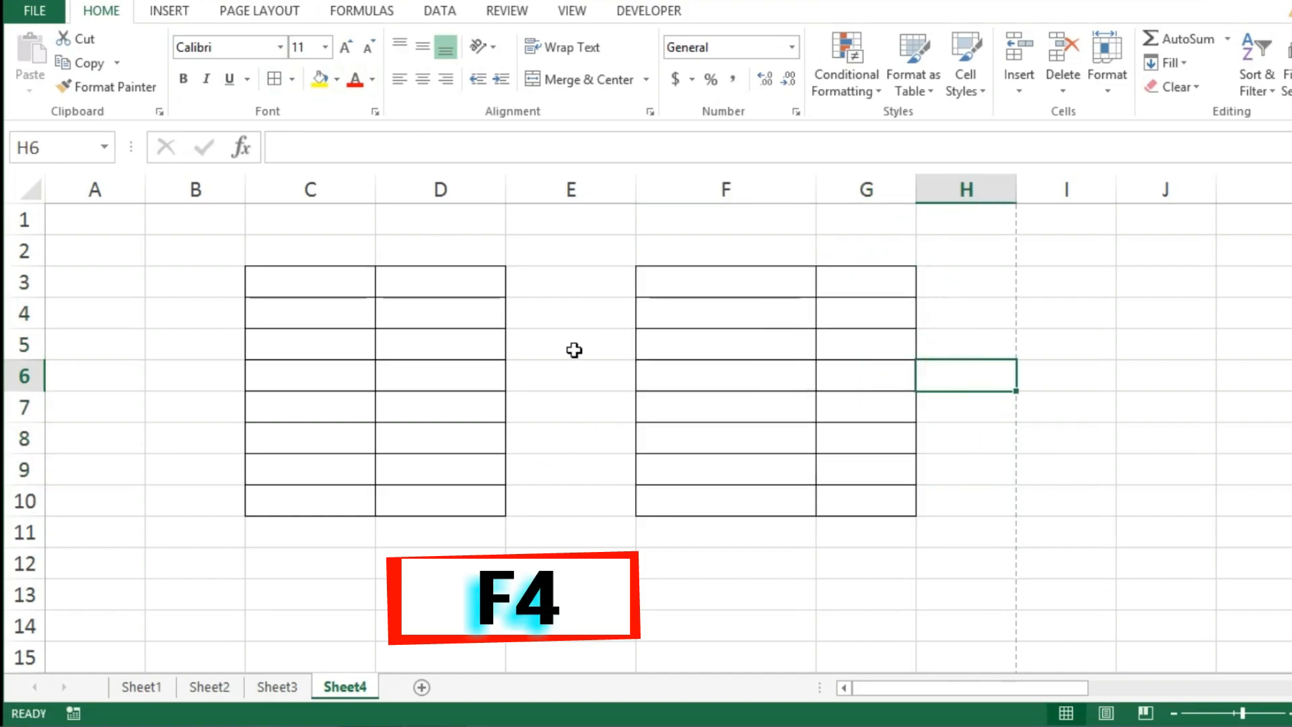
Fill the cells D4:D9 in the first bordered table with yellow.
click(401, 304)
drag(409, 346, 431, 459)
click(314, 89)
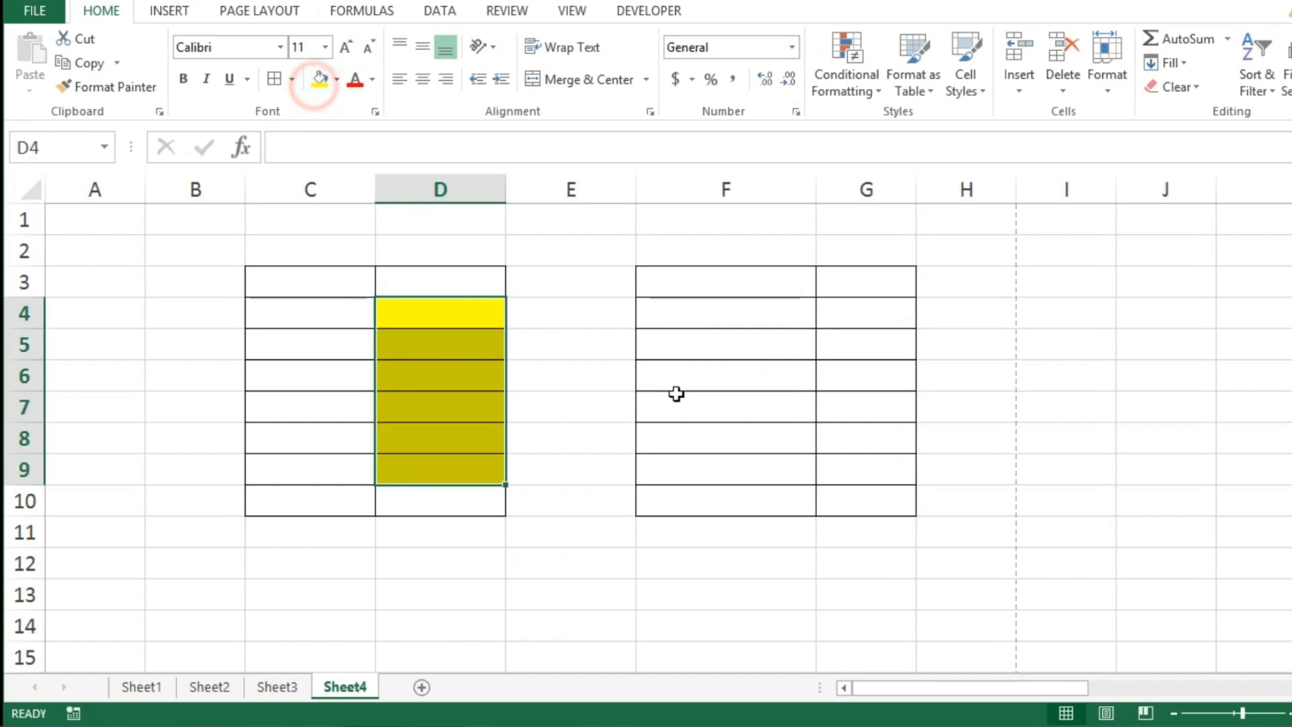
Repeat the yellow fill on F3:F8, H6, I5, H11 and E5:E11.
drag(713, 284, 734, 434)
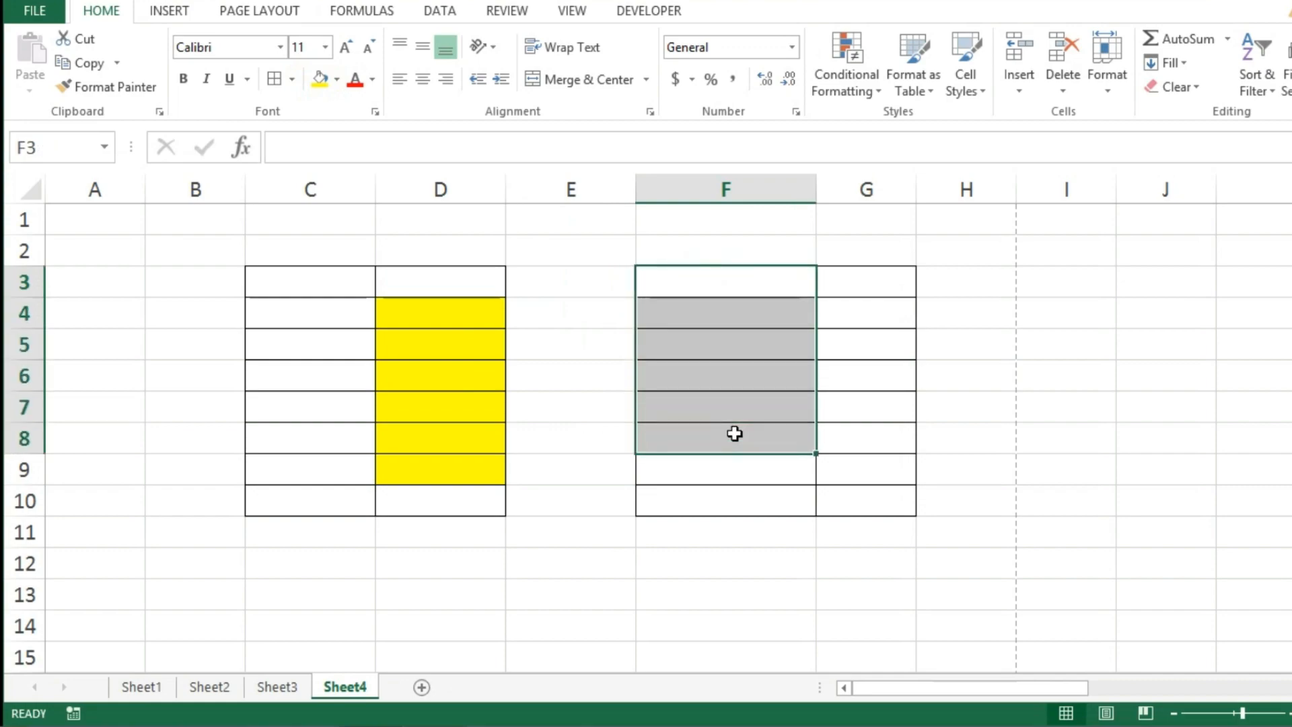
key(F4)
click(943, 387)
key(F4)
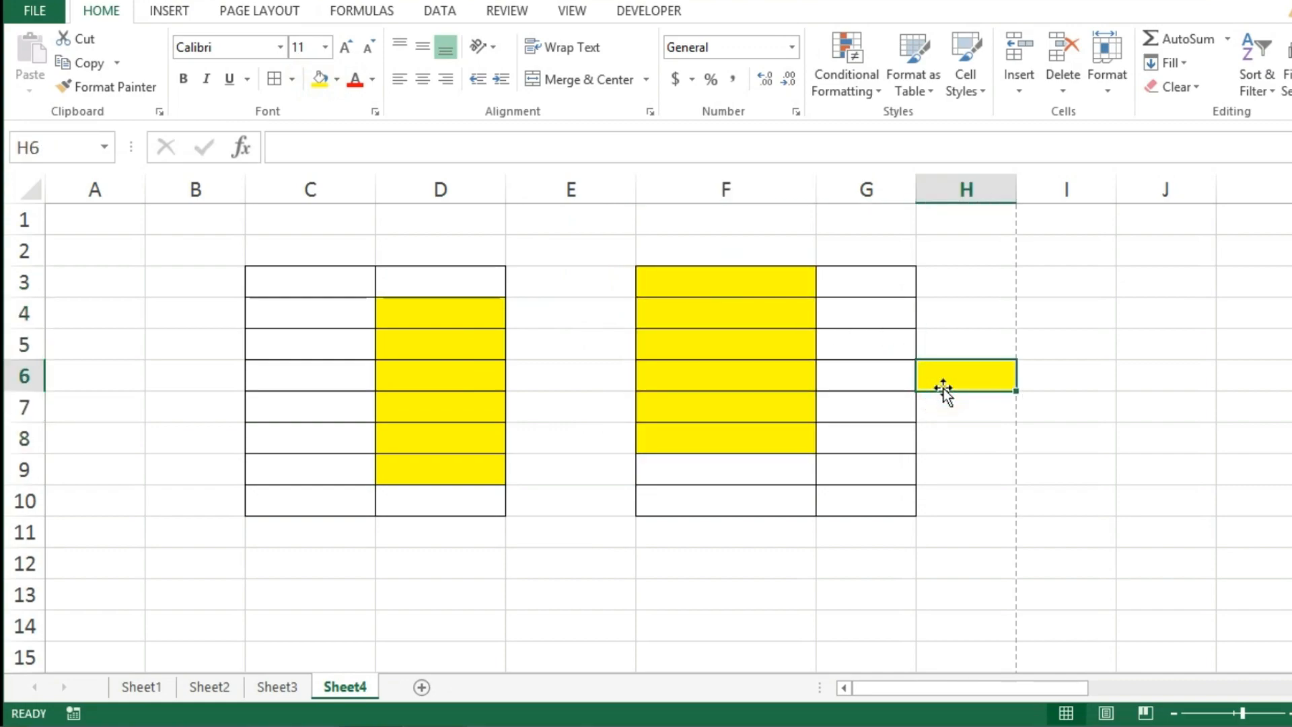
click(1042, 352)
key(F4)
click(958, 530)
key(F4)
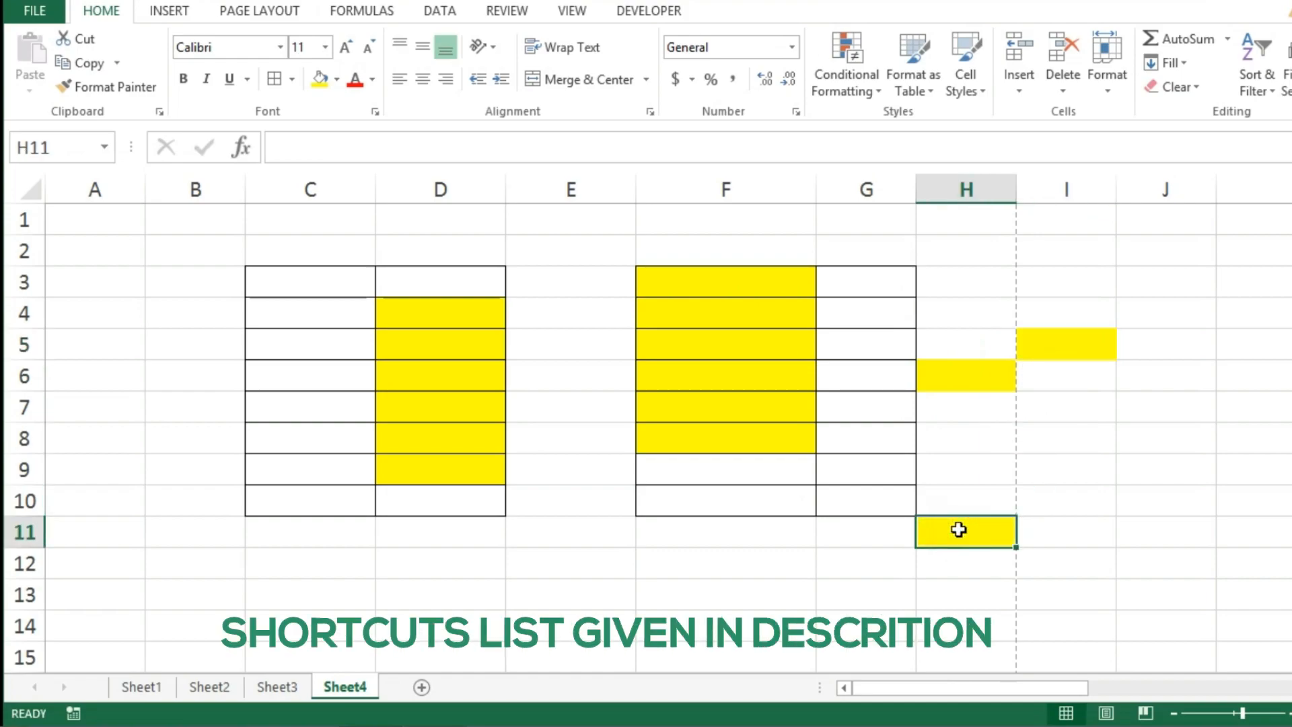
drag(542, 332, 632, 540)
key(F4)
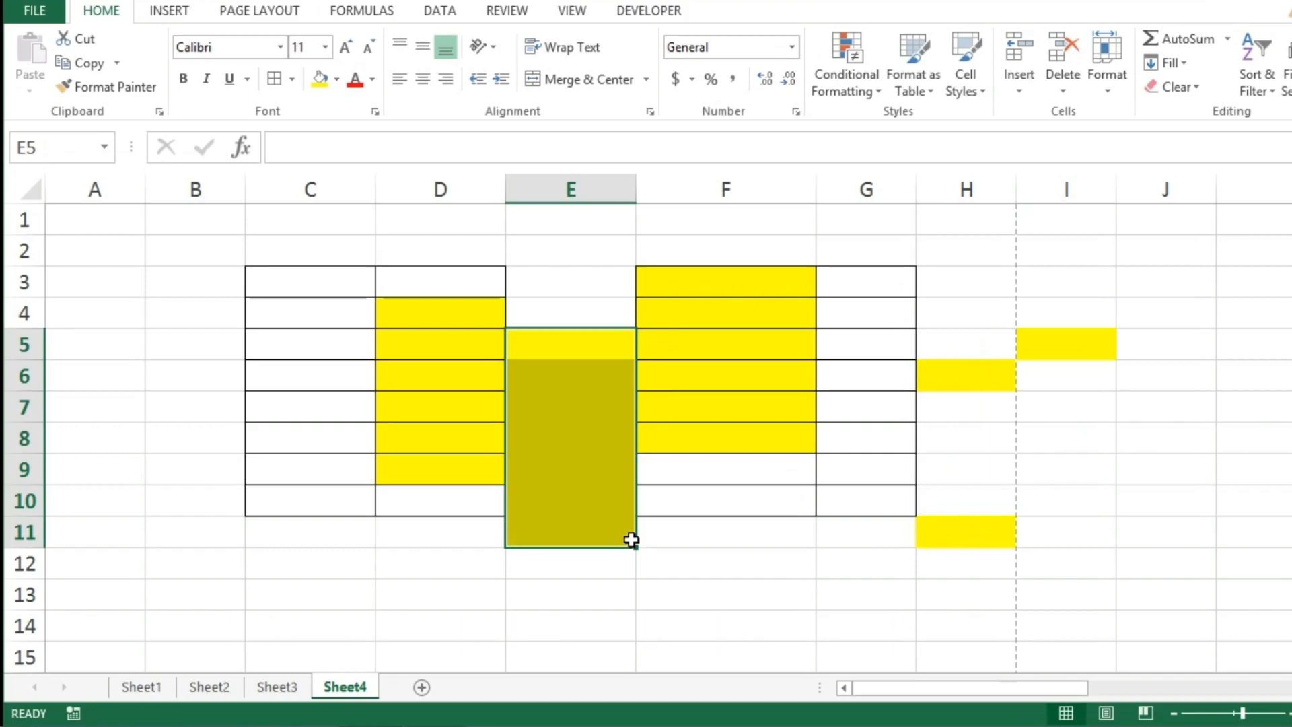
Enter "SADSEDG" in cell E6 and make it bold.
click(546, 389)
text(SADSEDG)
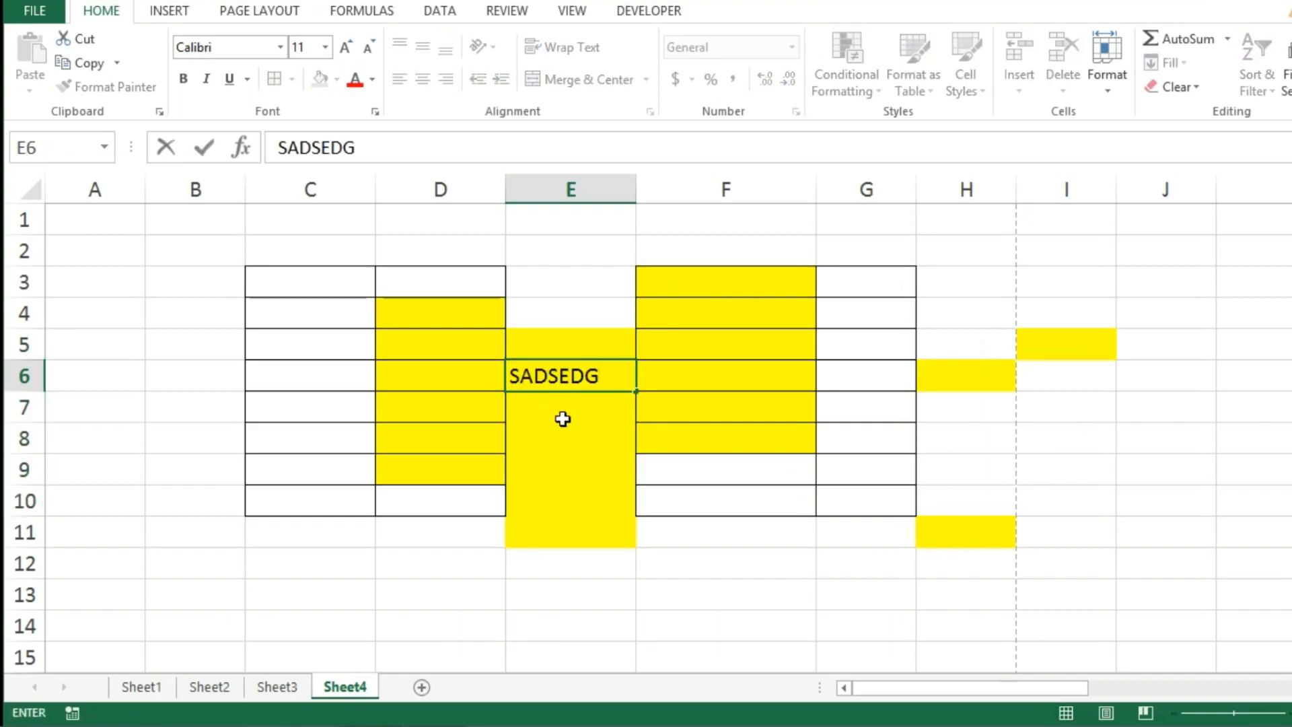
click(561, 417)
click(542, 376)
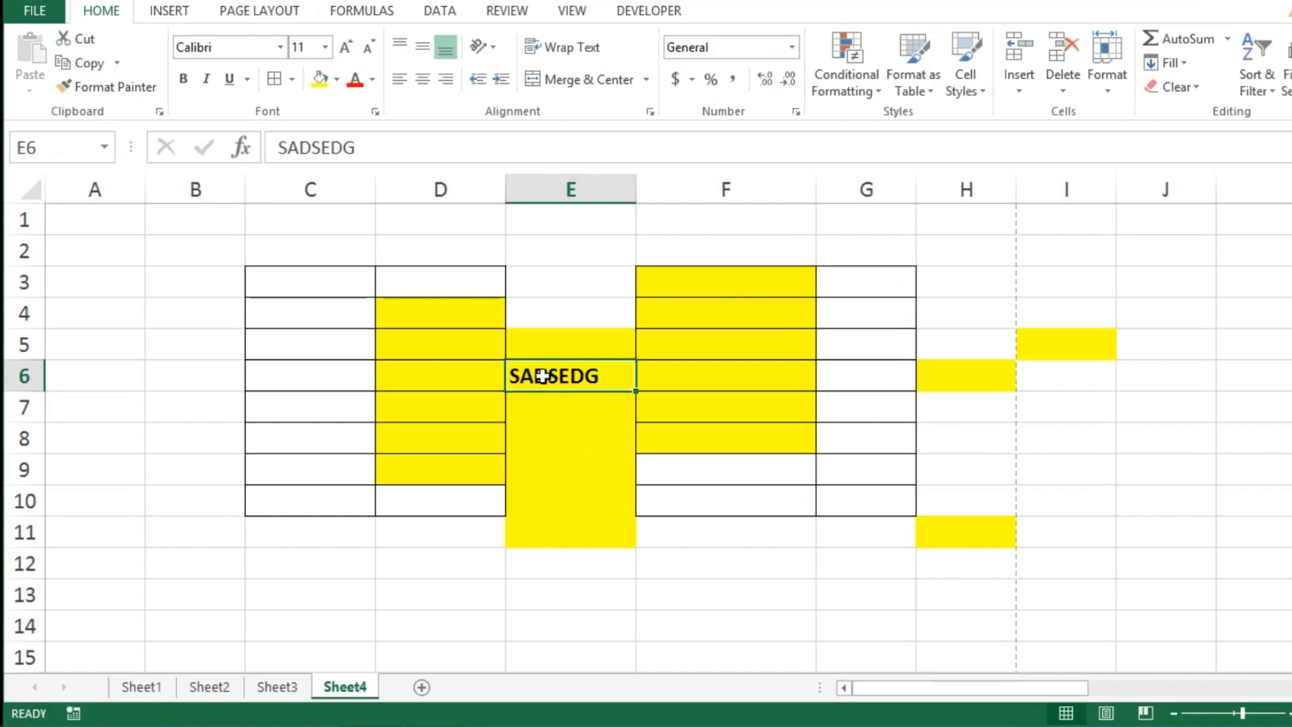
key(ctrl+b)
Enter "SDGDGBSGFVGA" in cell F6.
click(740, 382)
text(SDGDGBSGFVGA)
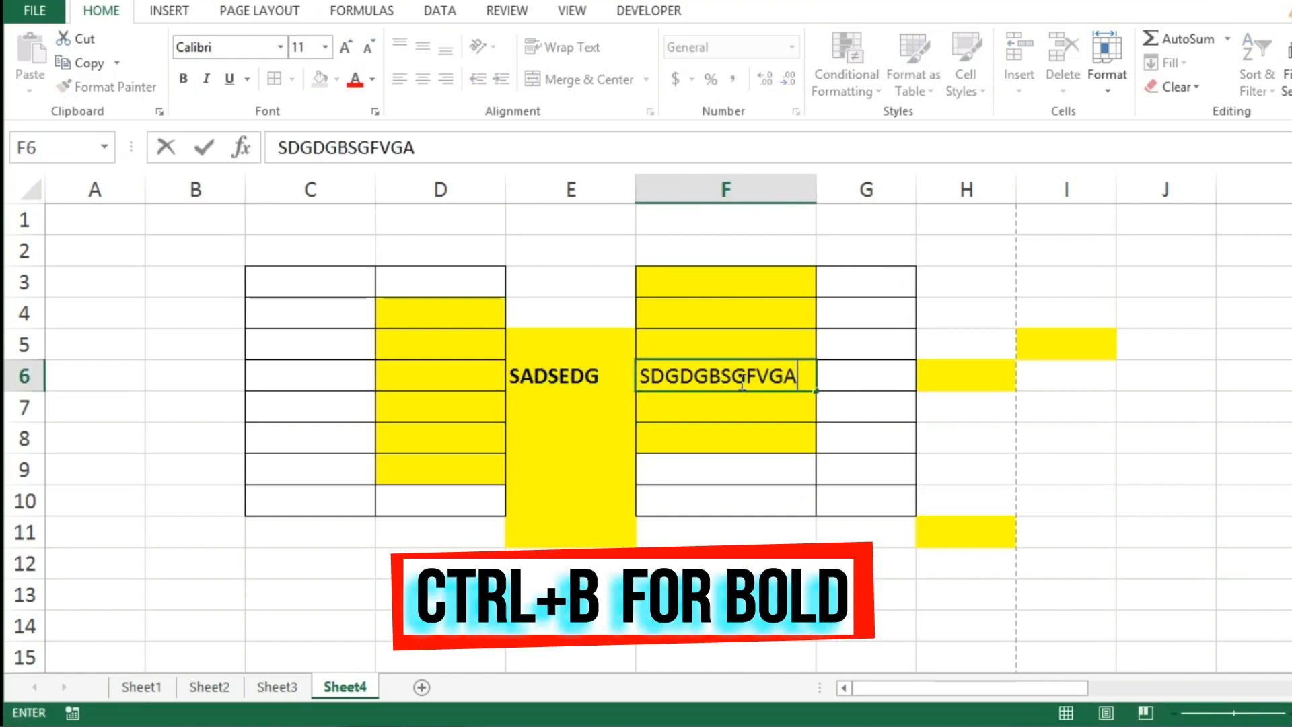
click(737, 510)
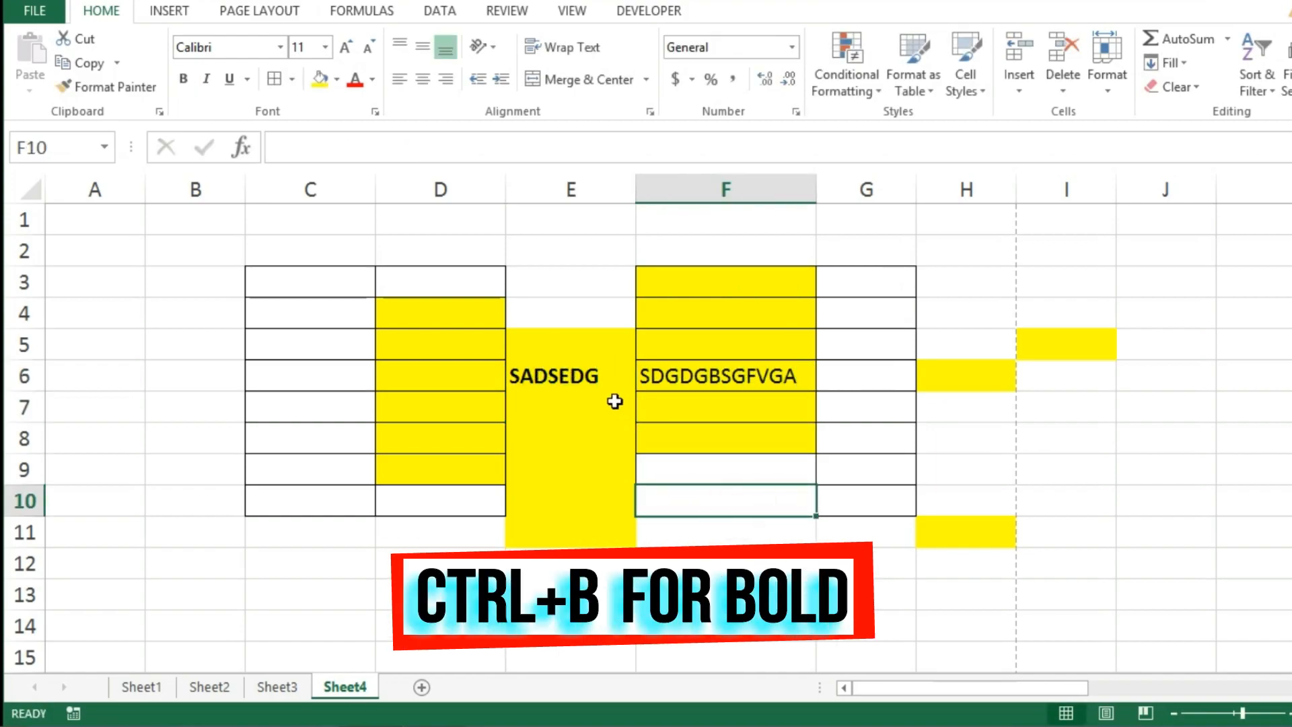
Turn bold off and on again for E6, and make the text in F6 bold.
click(566, 367)
key(ctrl+b)
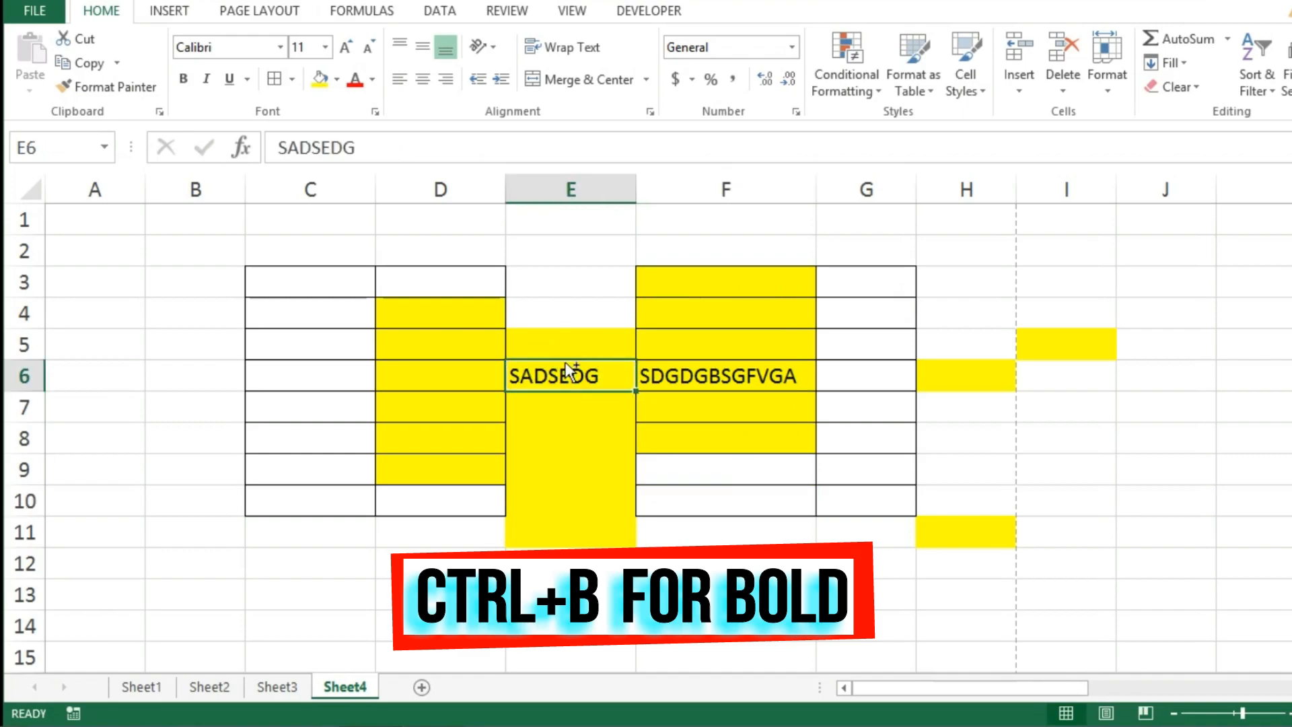
key(ctrl+b)
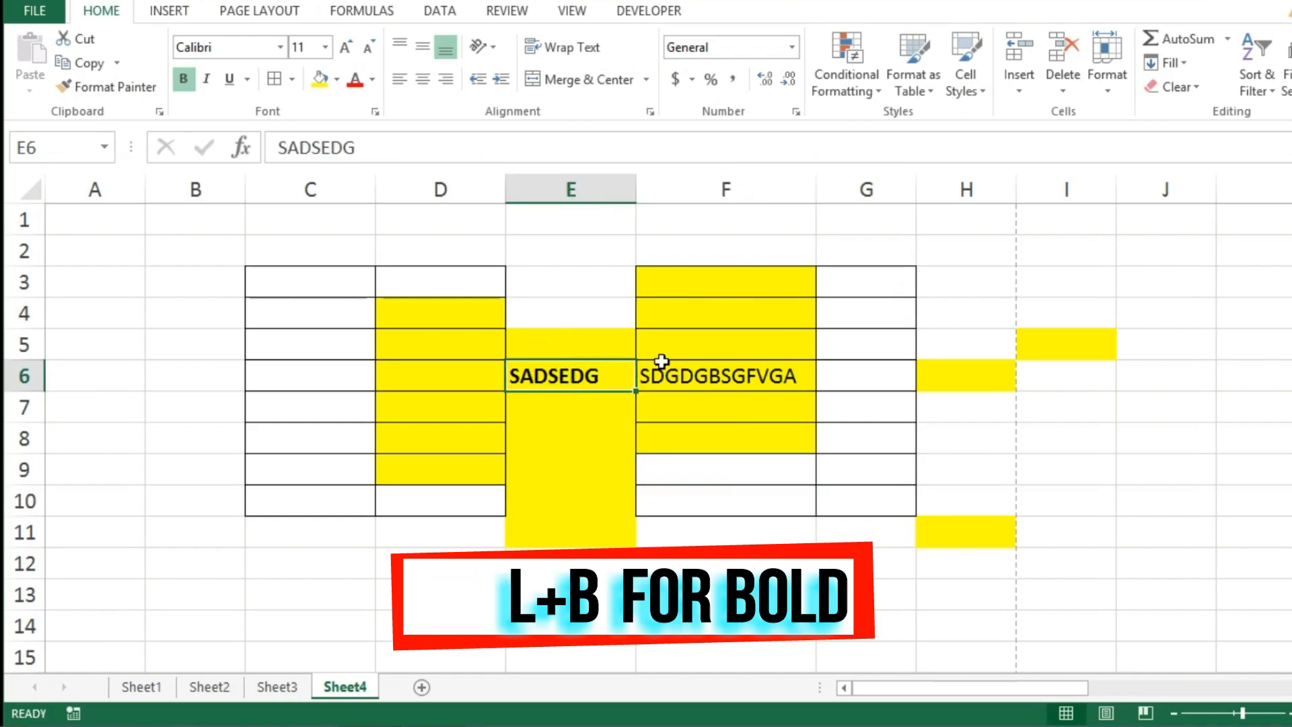
click(671, 370)
key(ctrl+b)
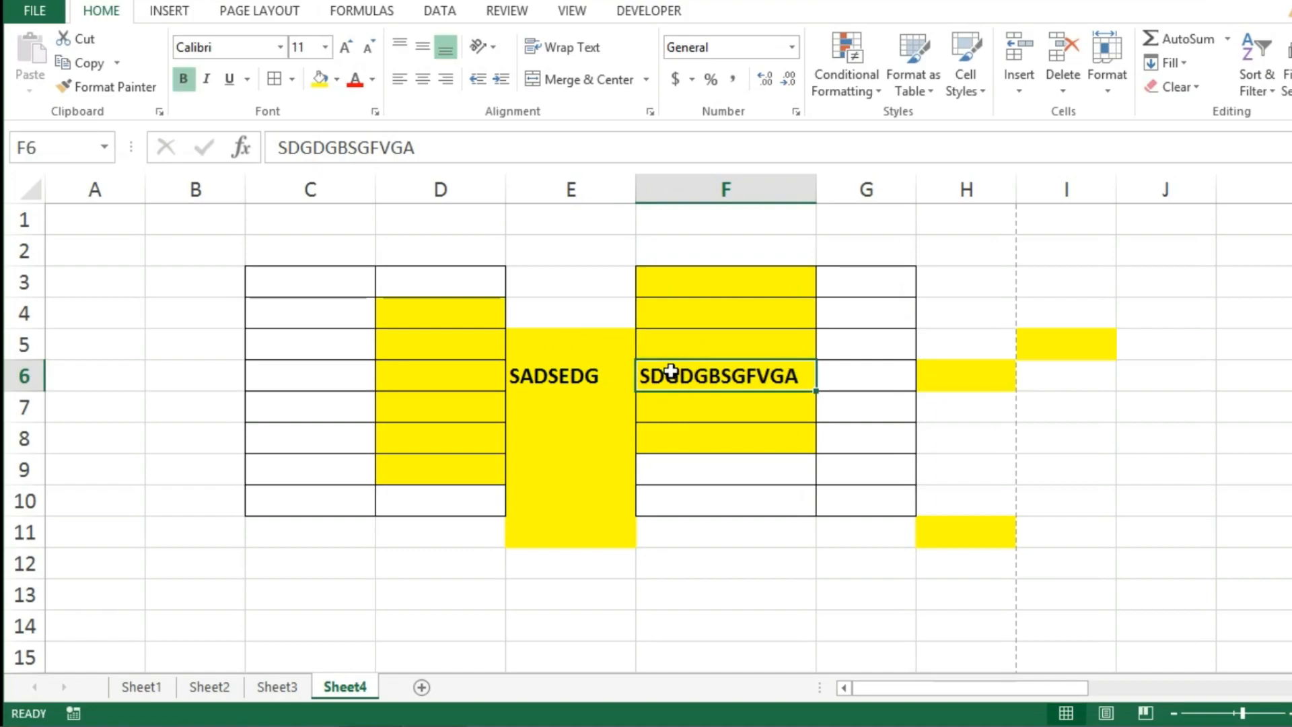
Insert three blank columns in front of column D twice, using columns D to F as the selection, and undo both insertions.
drag(491, 185, 641, 186)
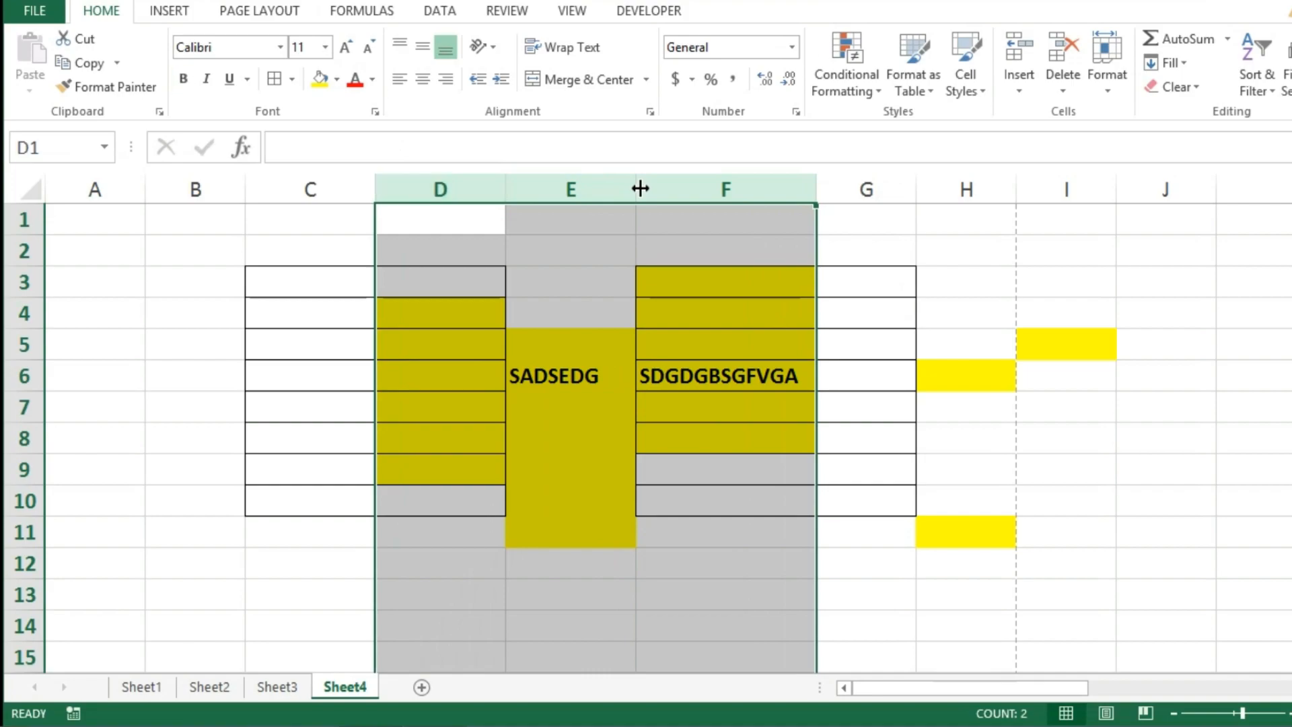
key(ctrl+shift+plus)
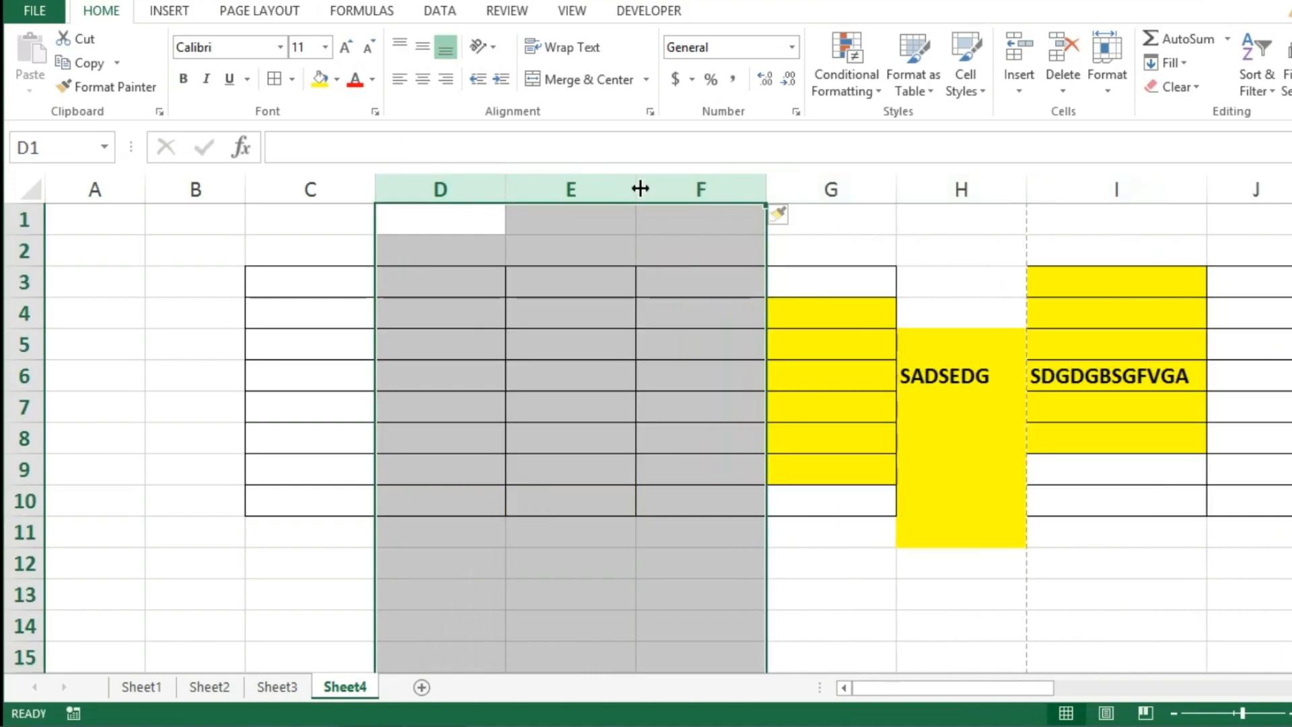
key(ctrl+shift+plus)
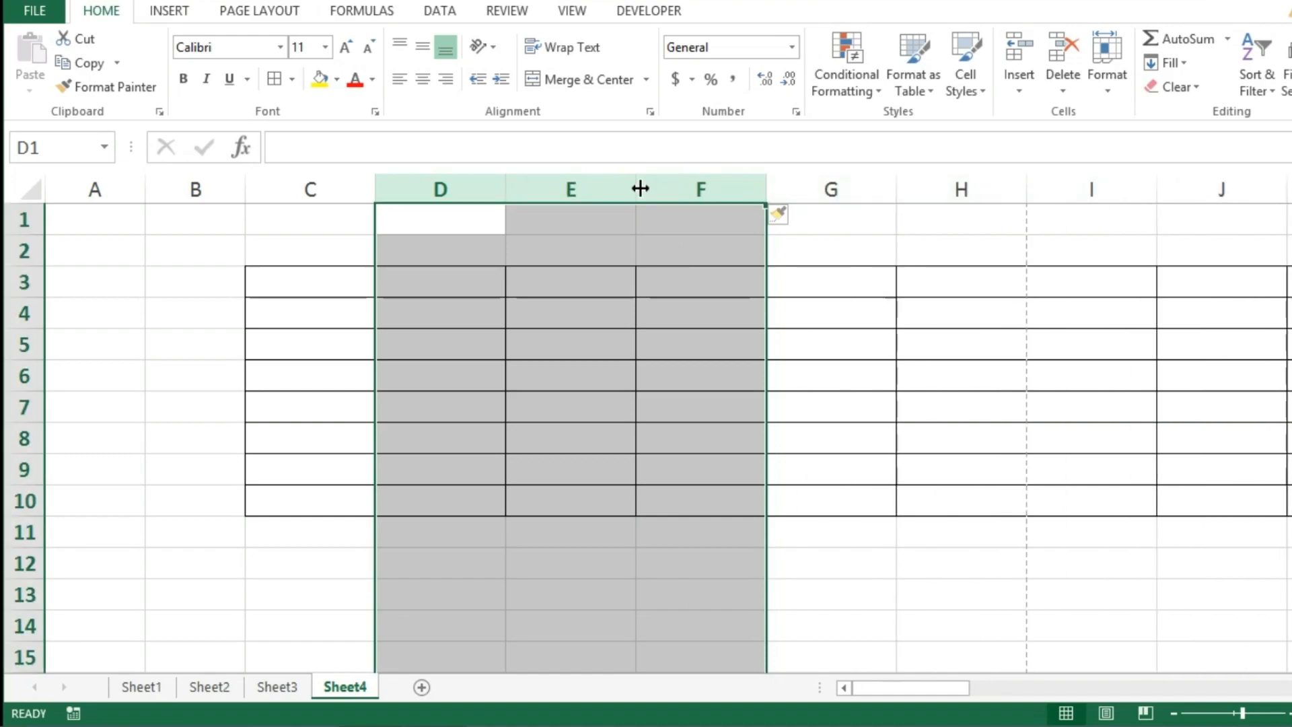
key(ctrl+z)
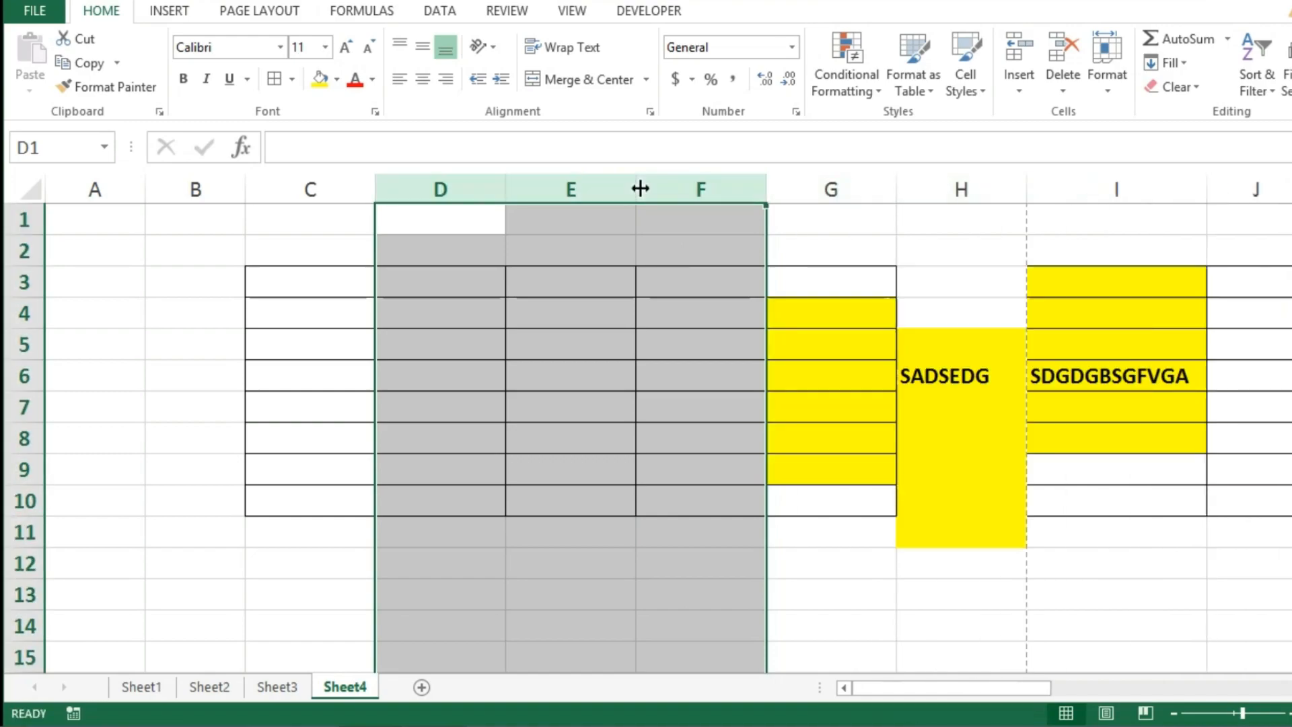
key(ctrl+z)
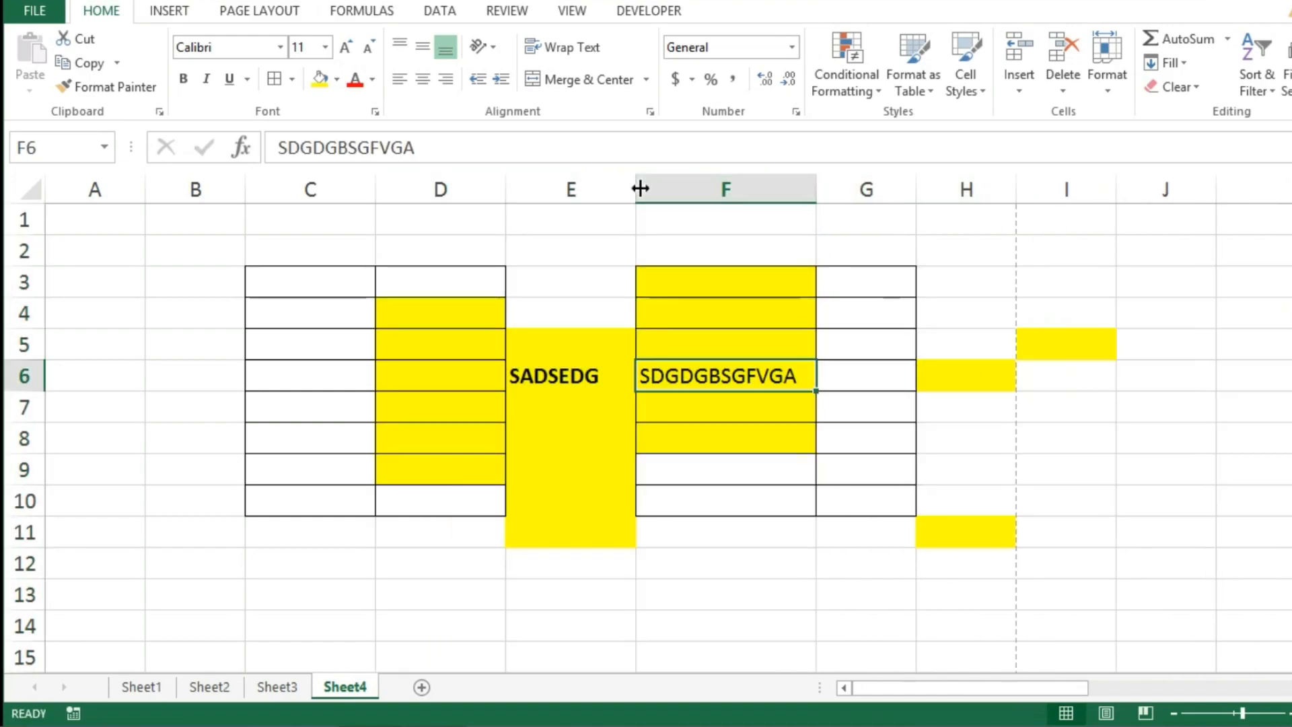
Clear the sample tables and apply all borders to C2:G12.
drag(332, 231, 1131, 591)
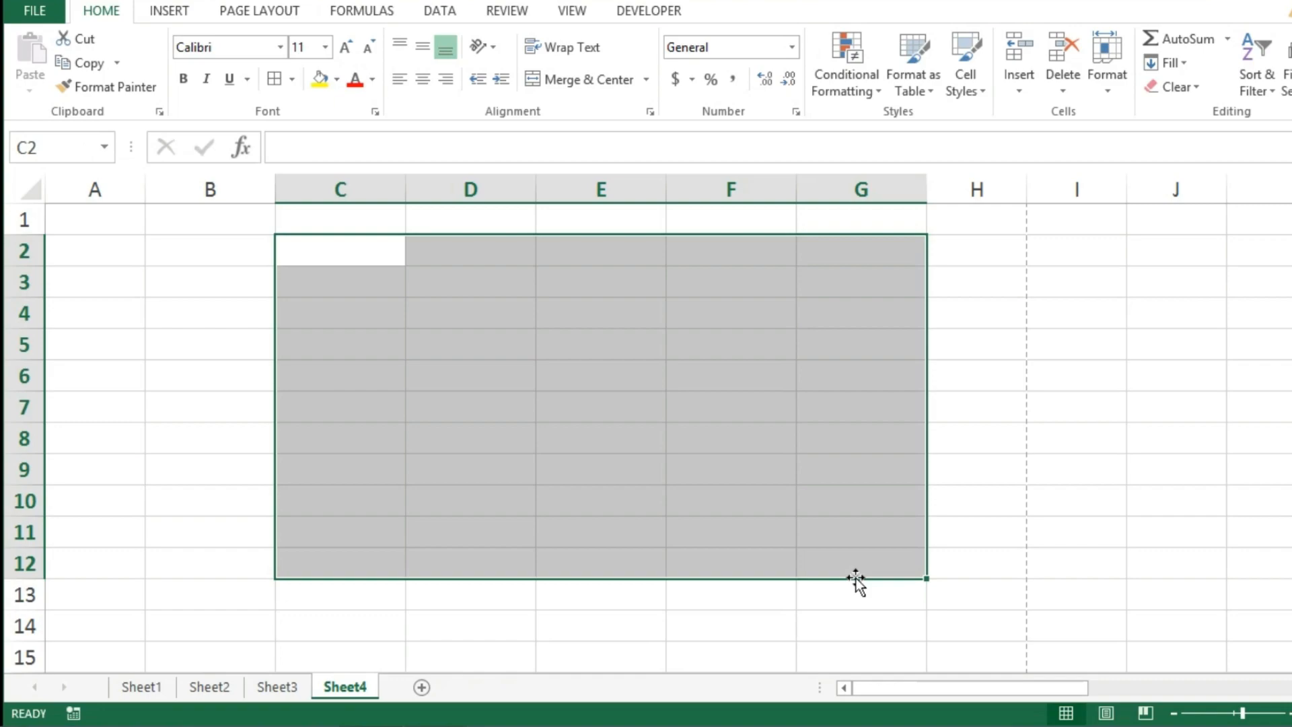
click(272, 84)
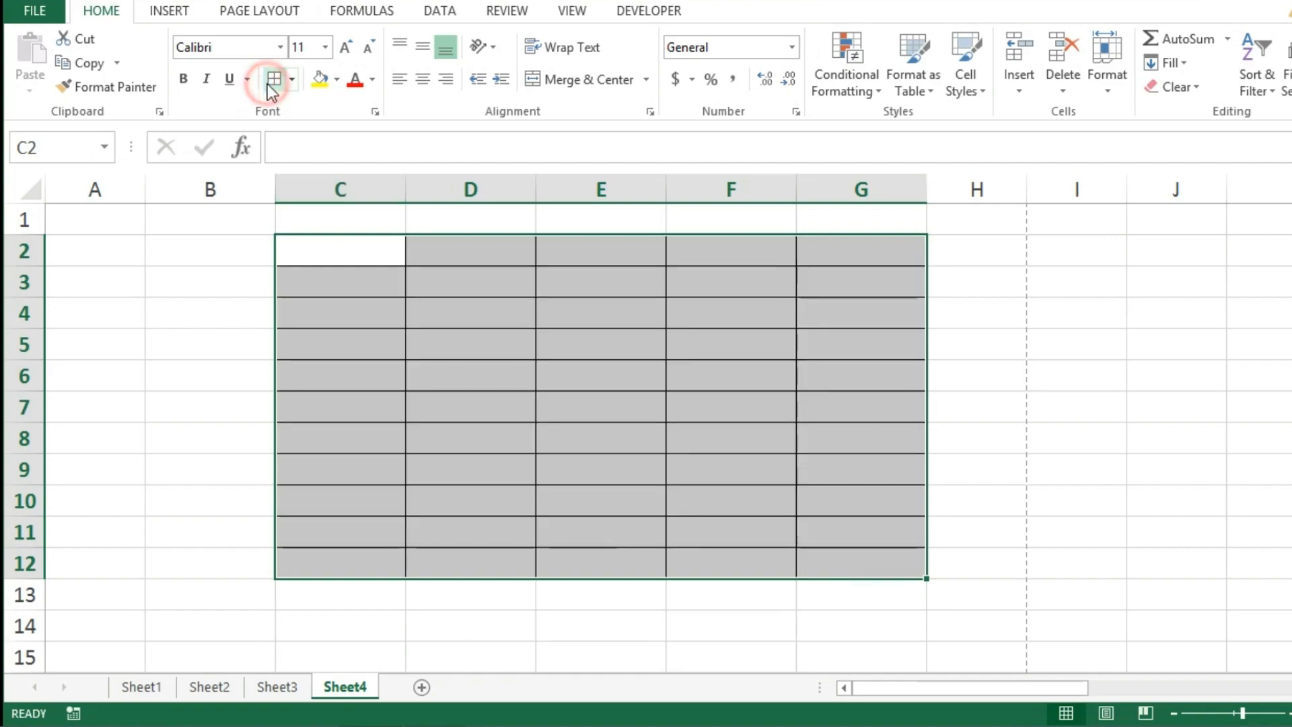
Fill the header cells C2:G2 with "TITILE- 1" in a single entry.
click(402, 280)
click(323, 250)
drag(453, 247, 871, 249)
text(TITILE-)
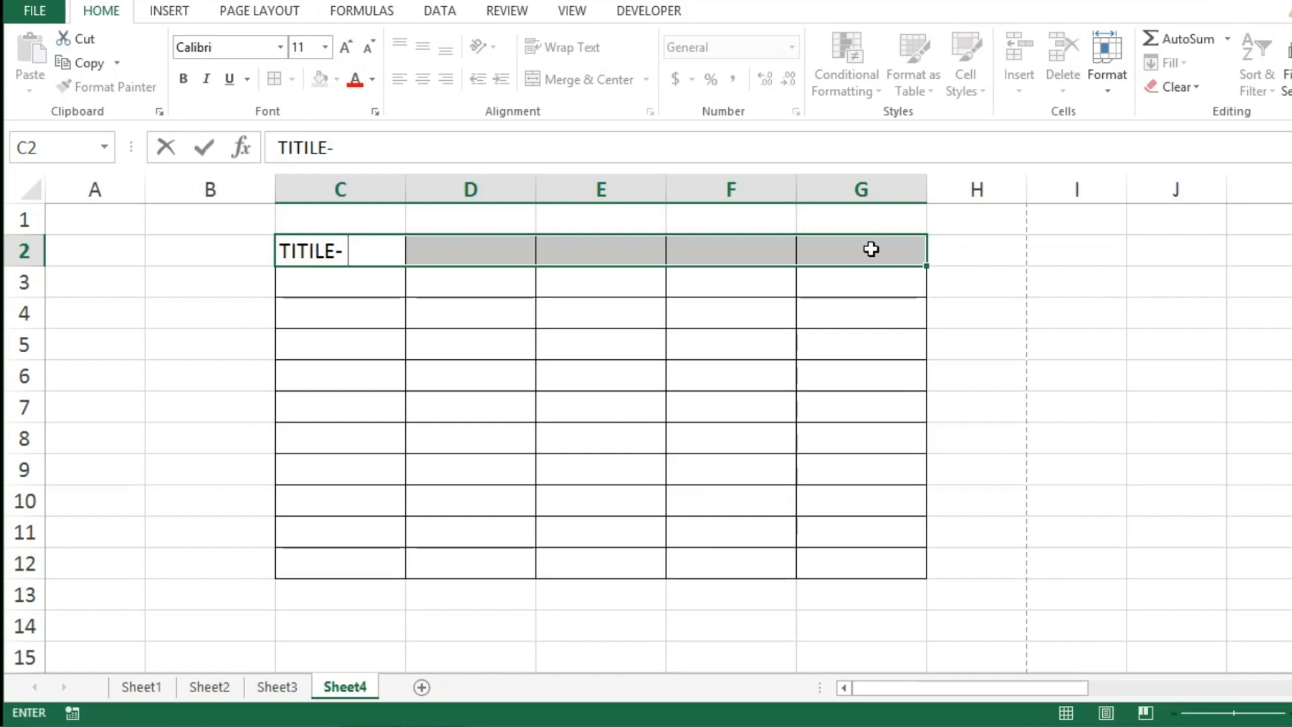
text( 1)
key(ctrl+Return)
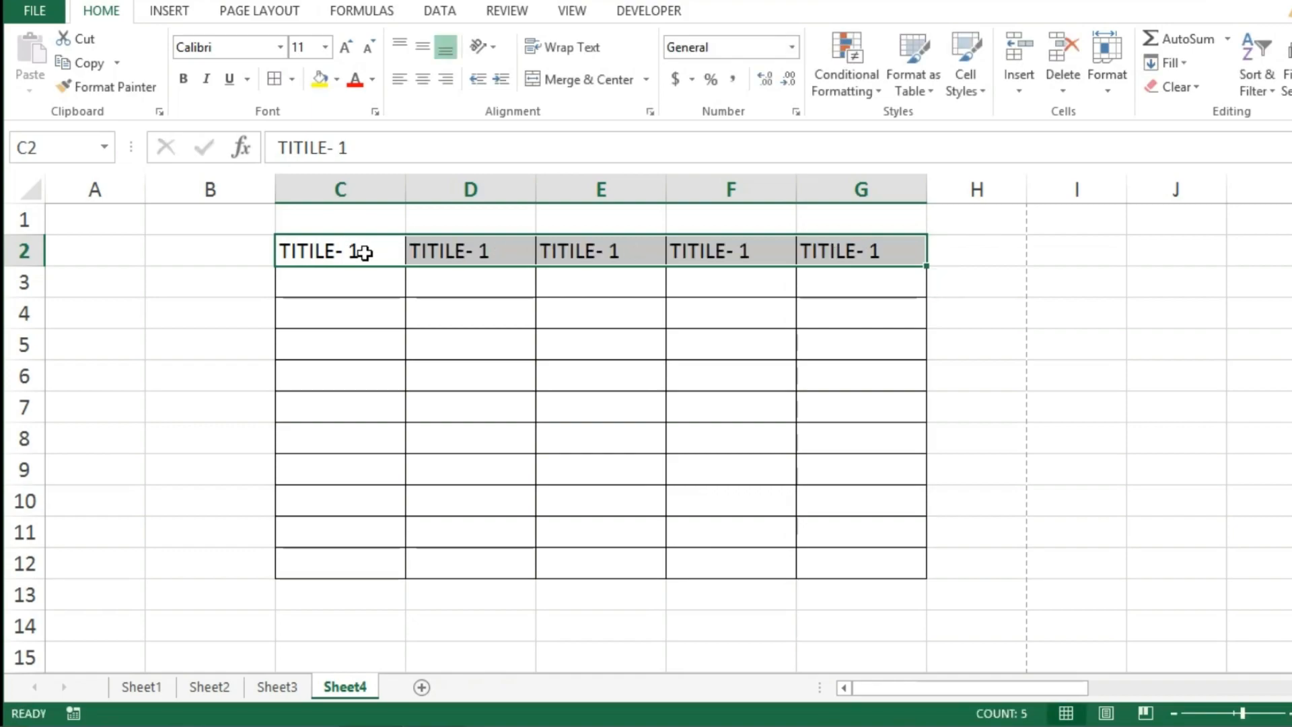
Add a line break after "TITILE- 1" in cell C2 and enter "S.NO" on the second line.
key(shift+Left)
click(370, 250)
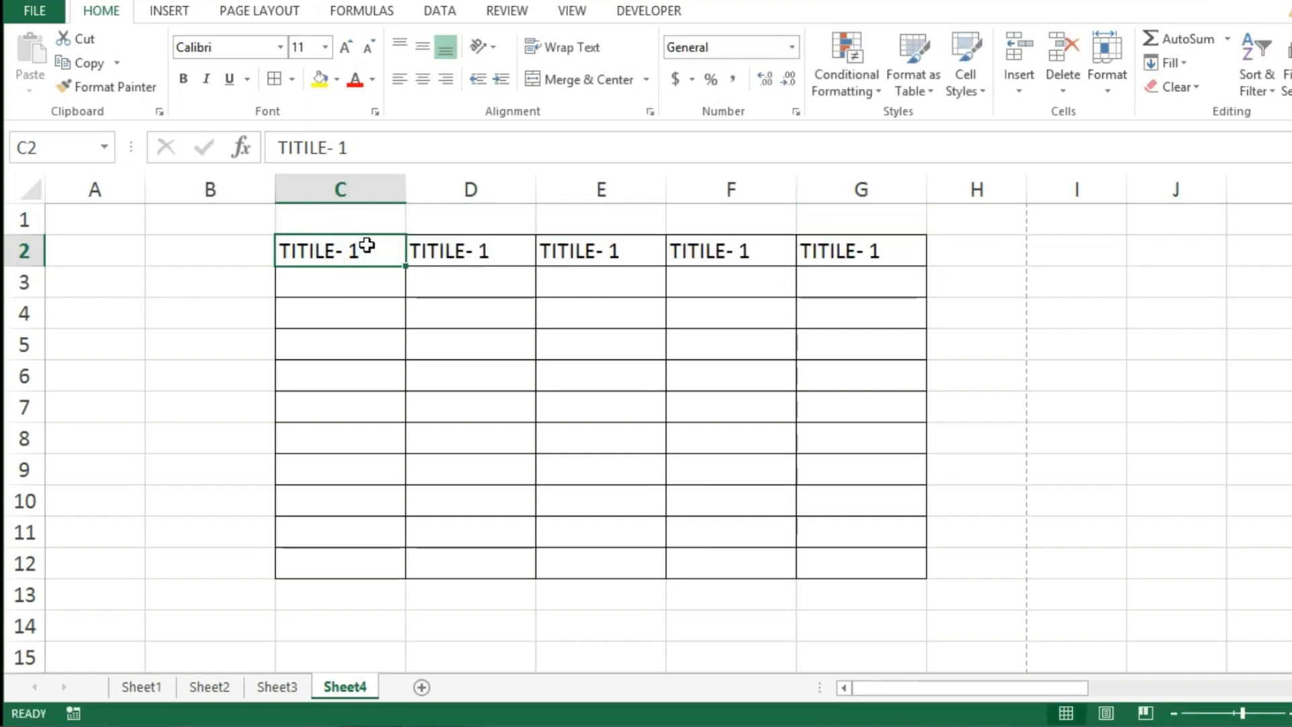
double_click(370, 250)
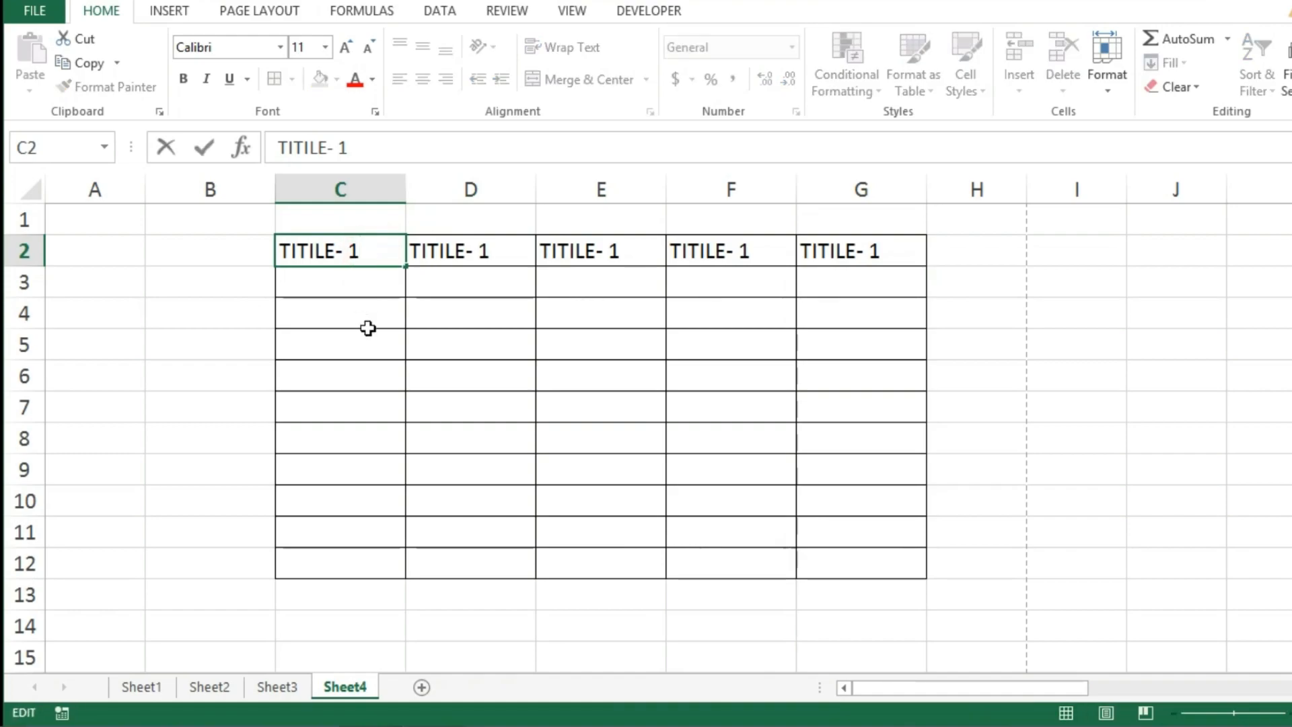
click(368, 328)
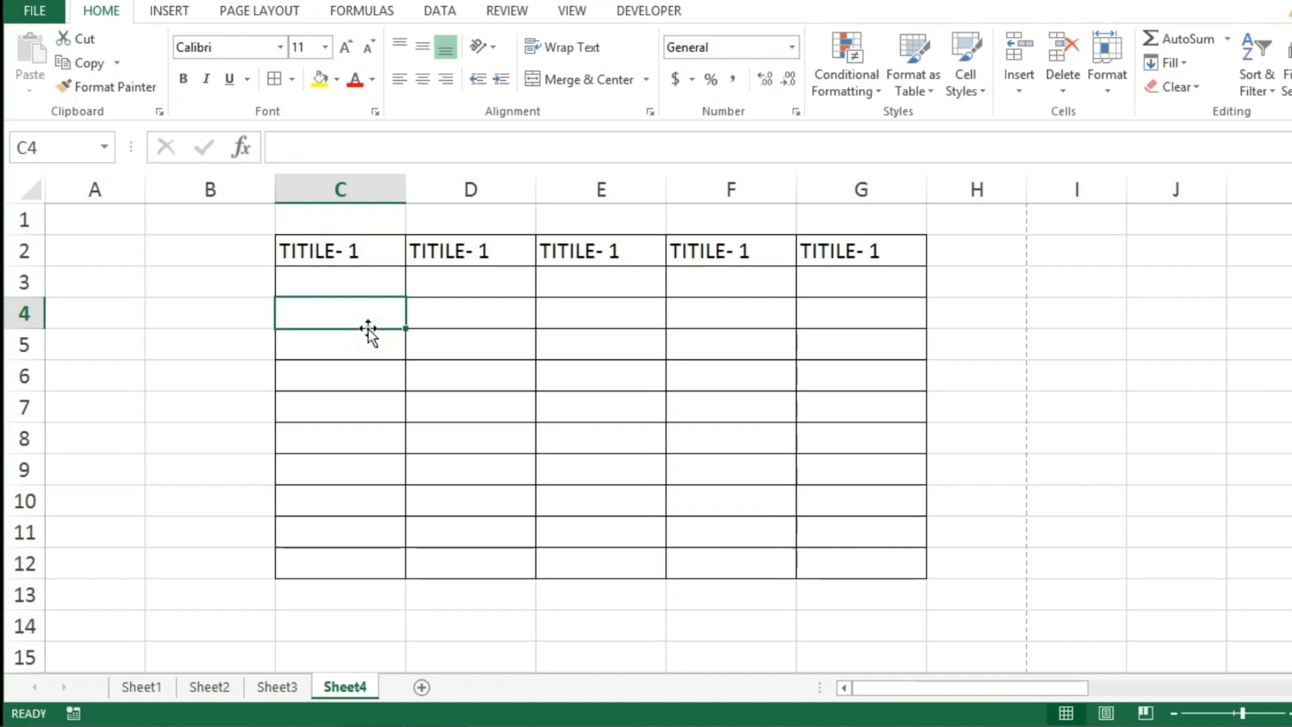
click(381, 249)
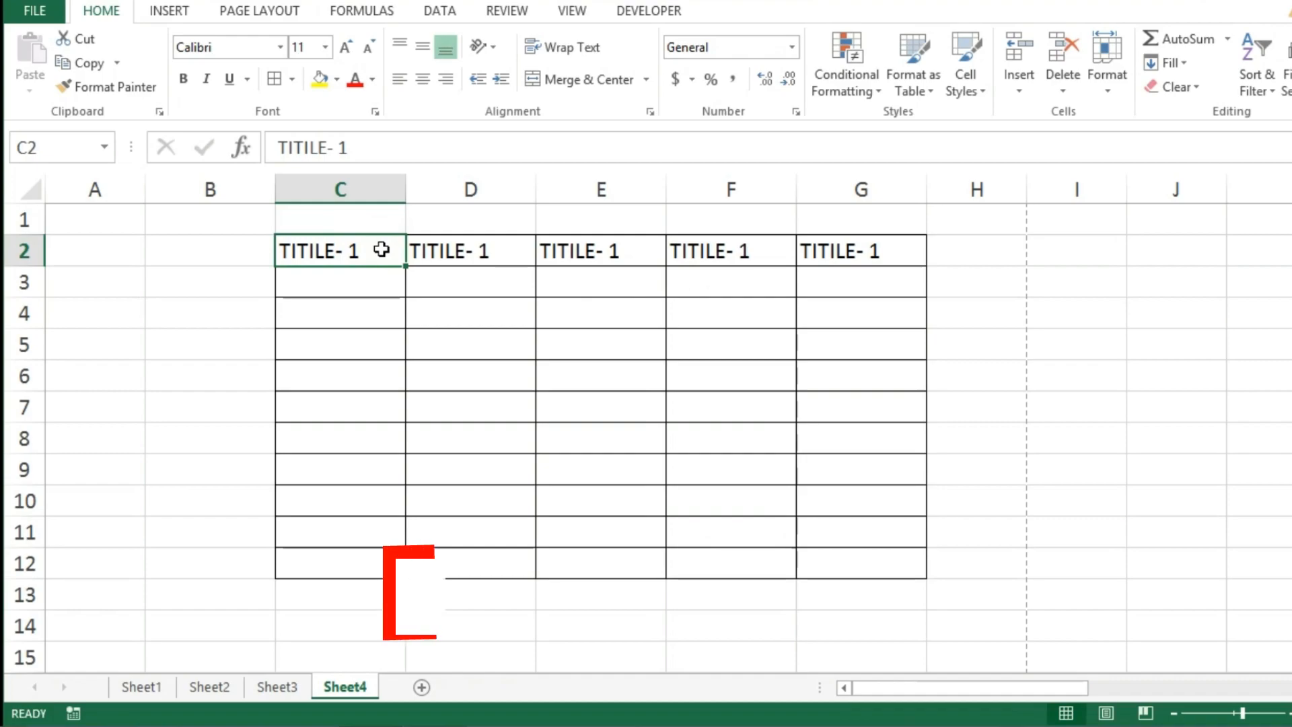
click(381, 249)
double_click(381, 249)
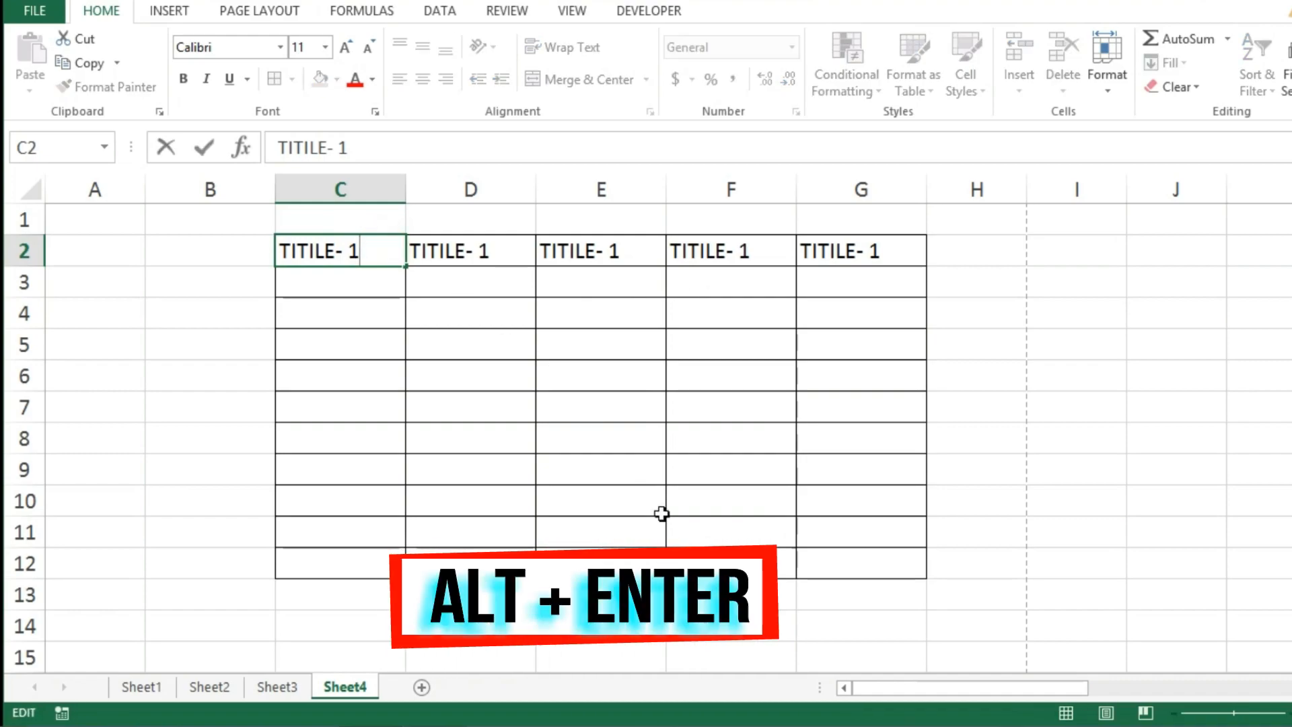
key(alt+Return)
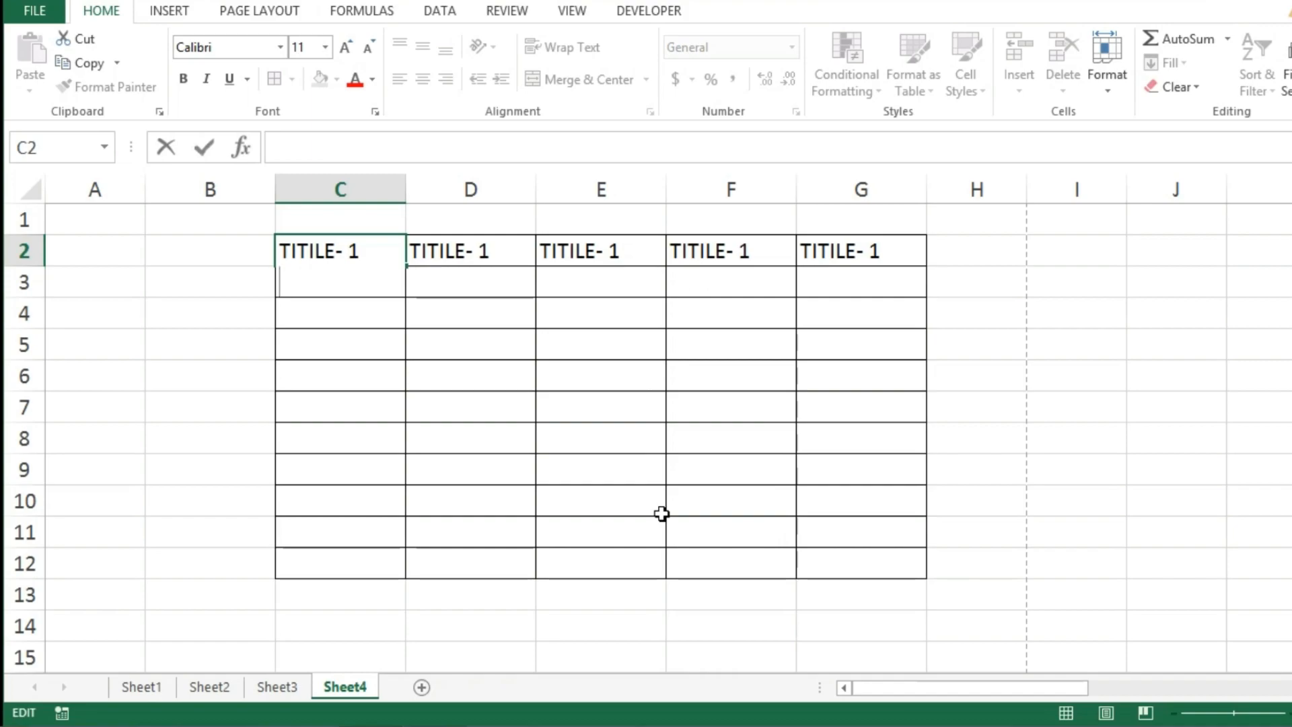
text(S.NO)
key(Return)
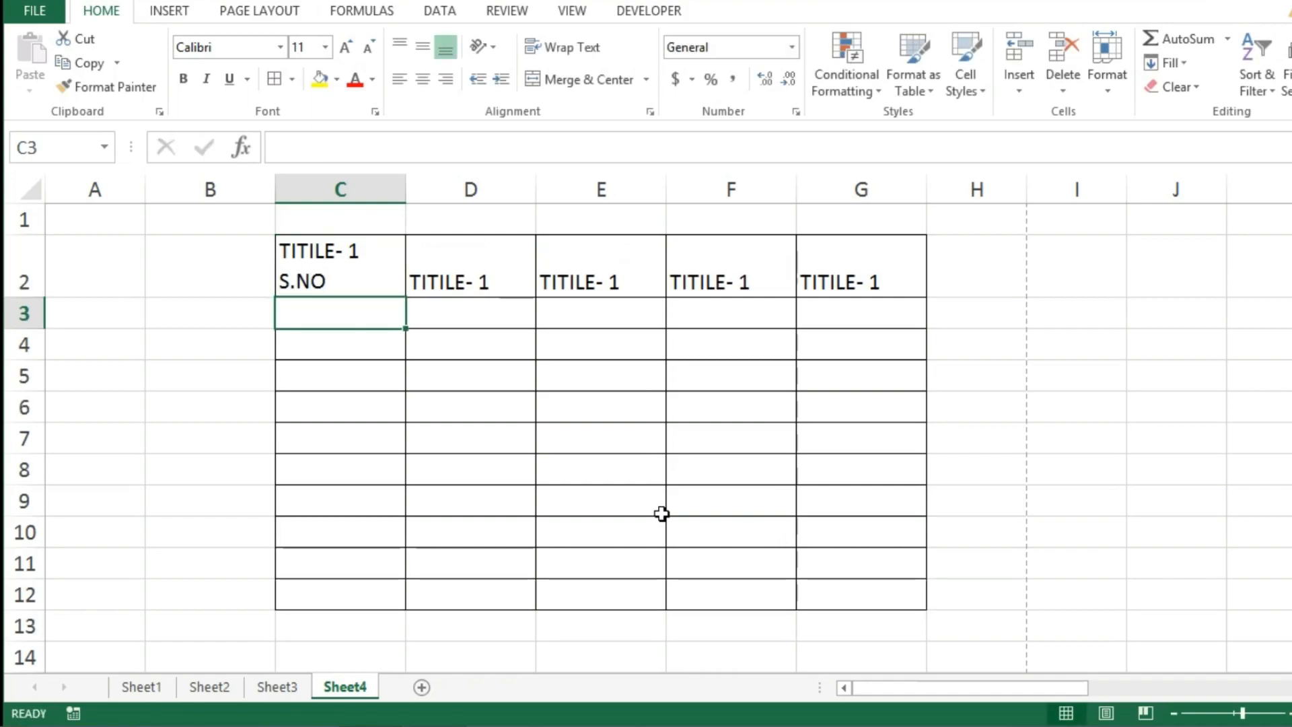
click(374, 263)
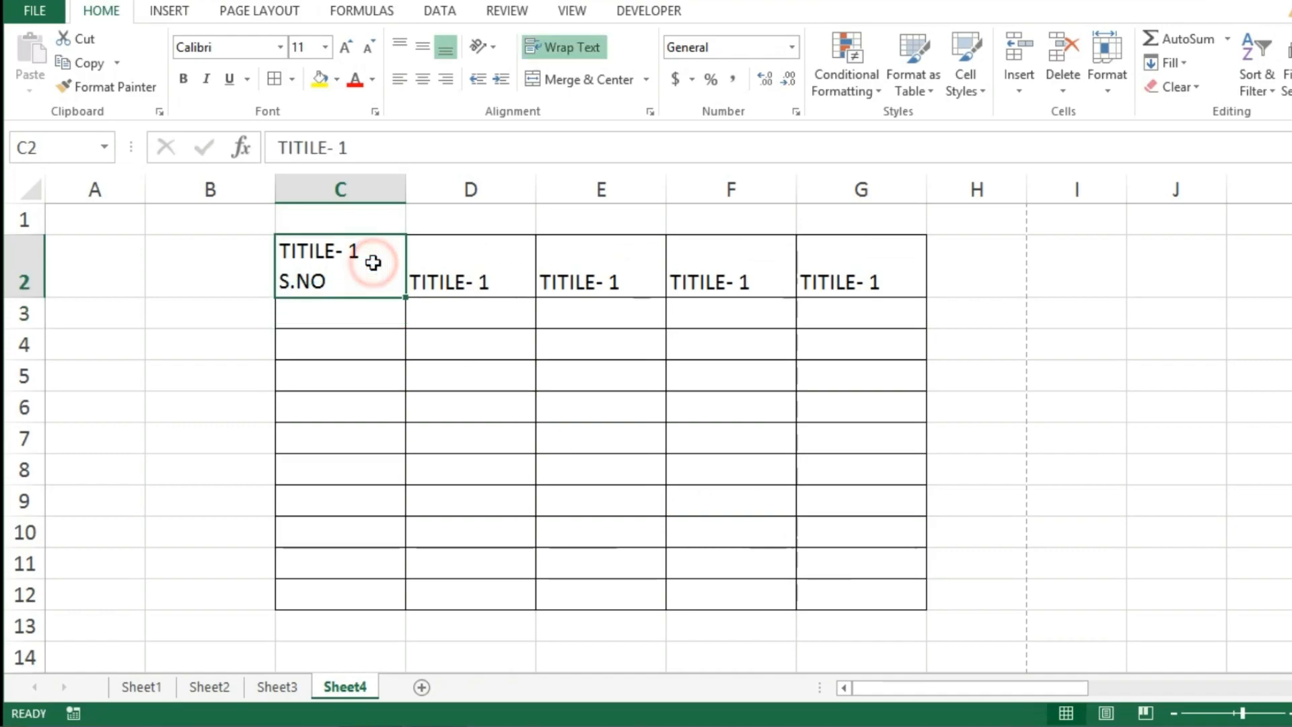
Enter "DGSDGS" and "GHFJD" on two lines within cell C3, and clear the cell's contents.
click(347, 315)
text(DGSDGS)
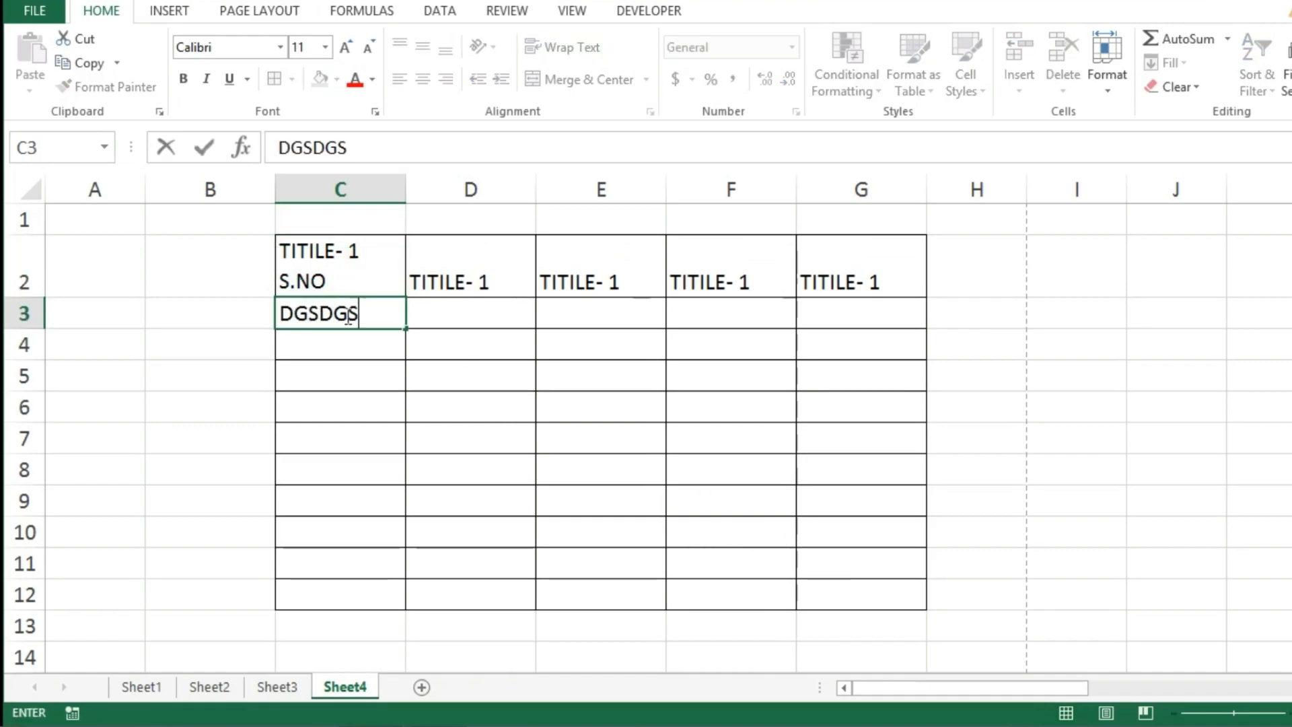
key(alt+Return)
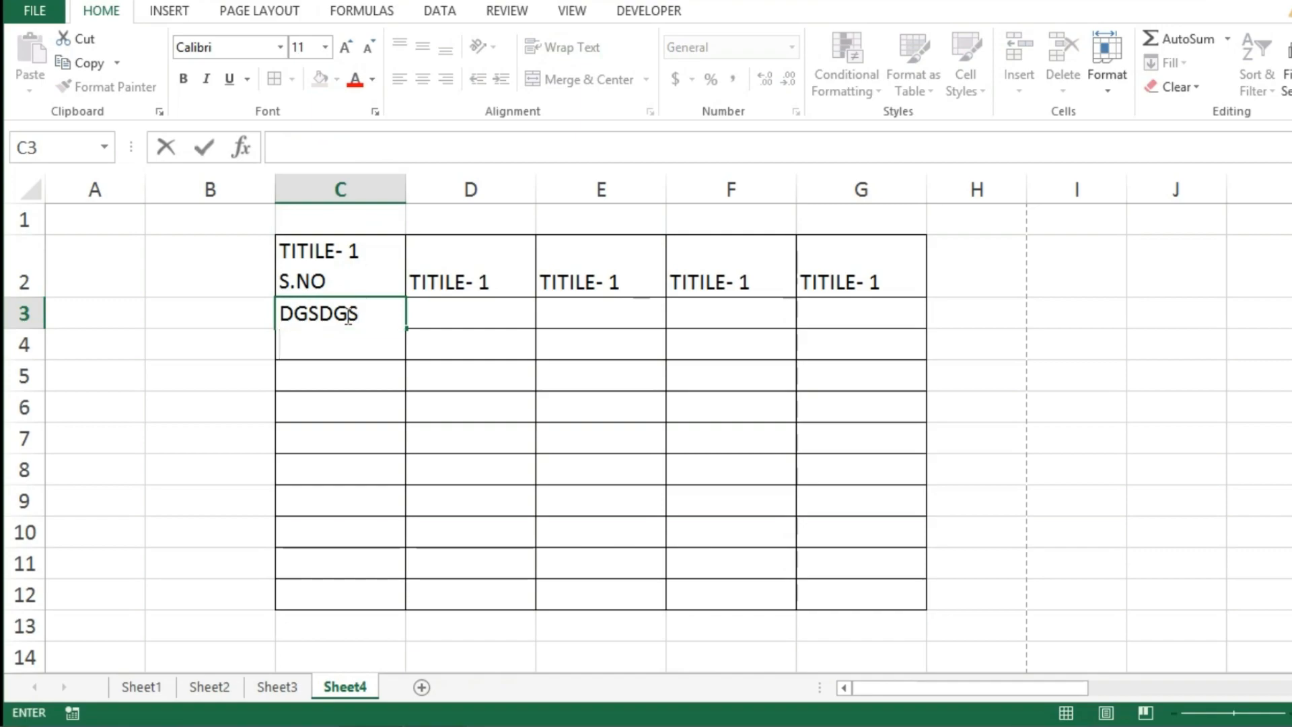
text(GHFJD)
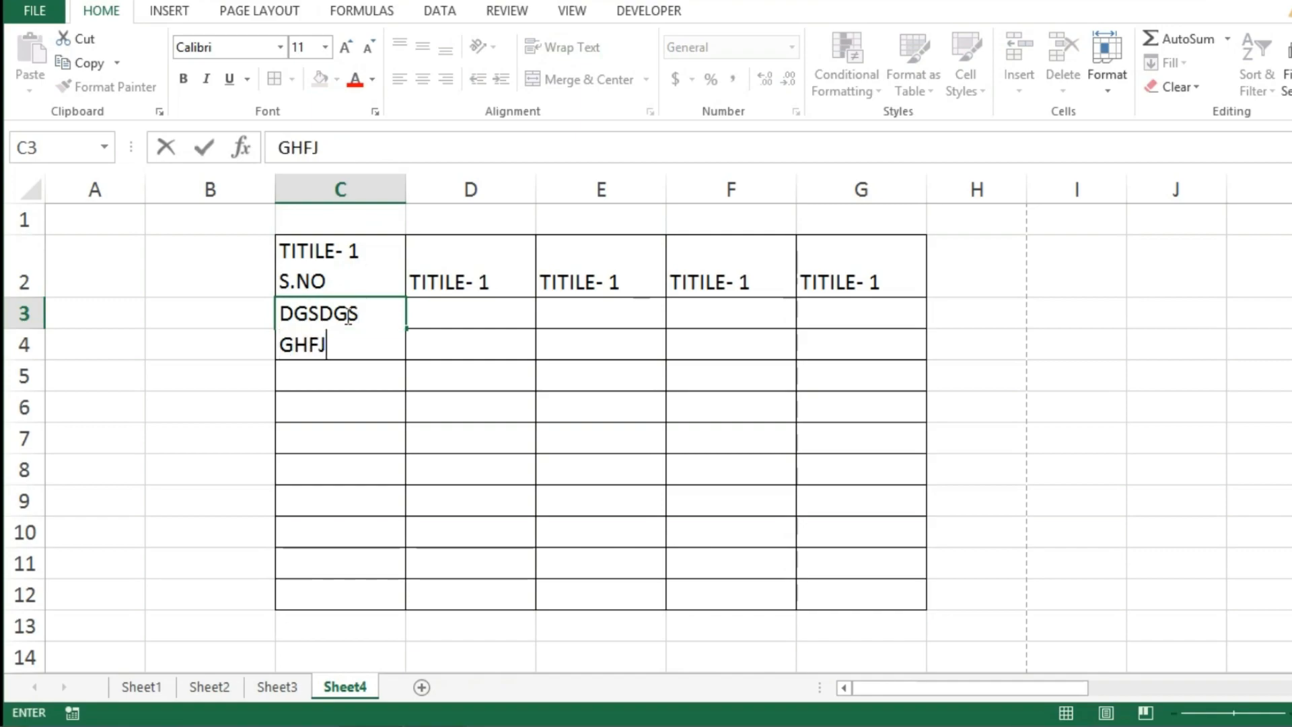
key(Return)
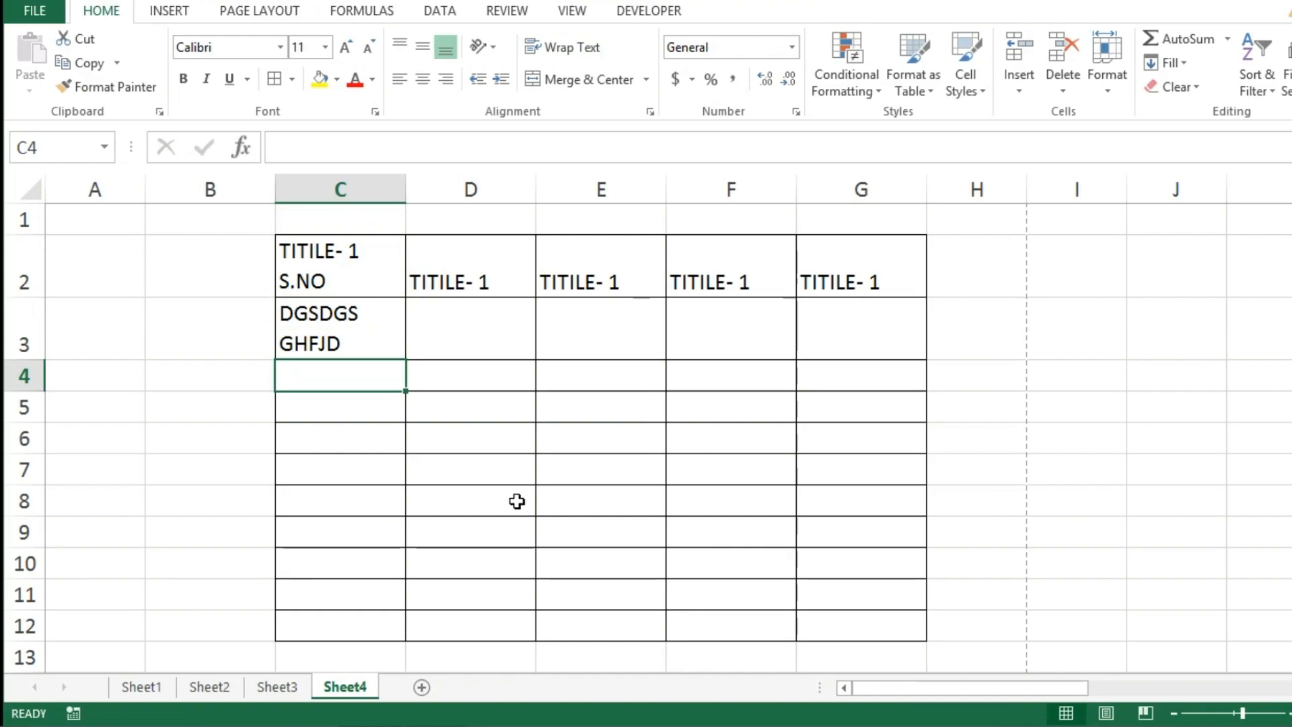
click(320, 326)
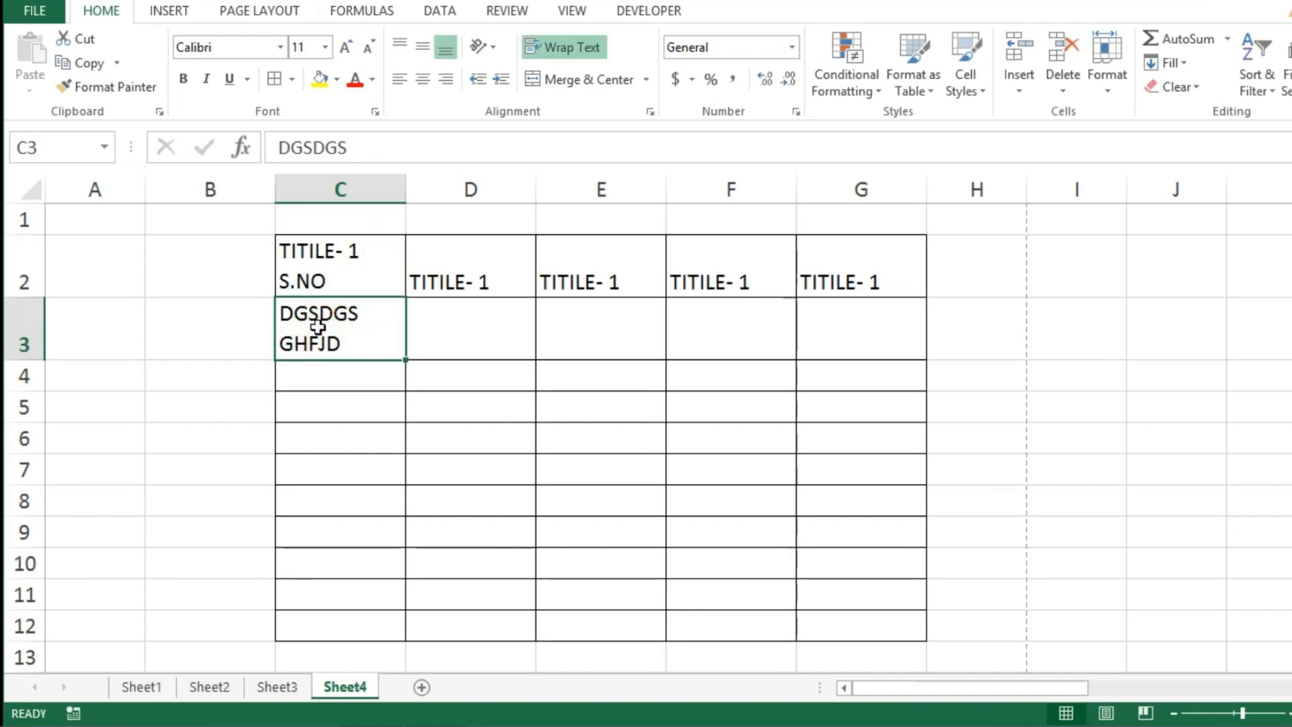
key(Delete)
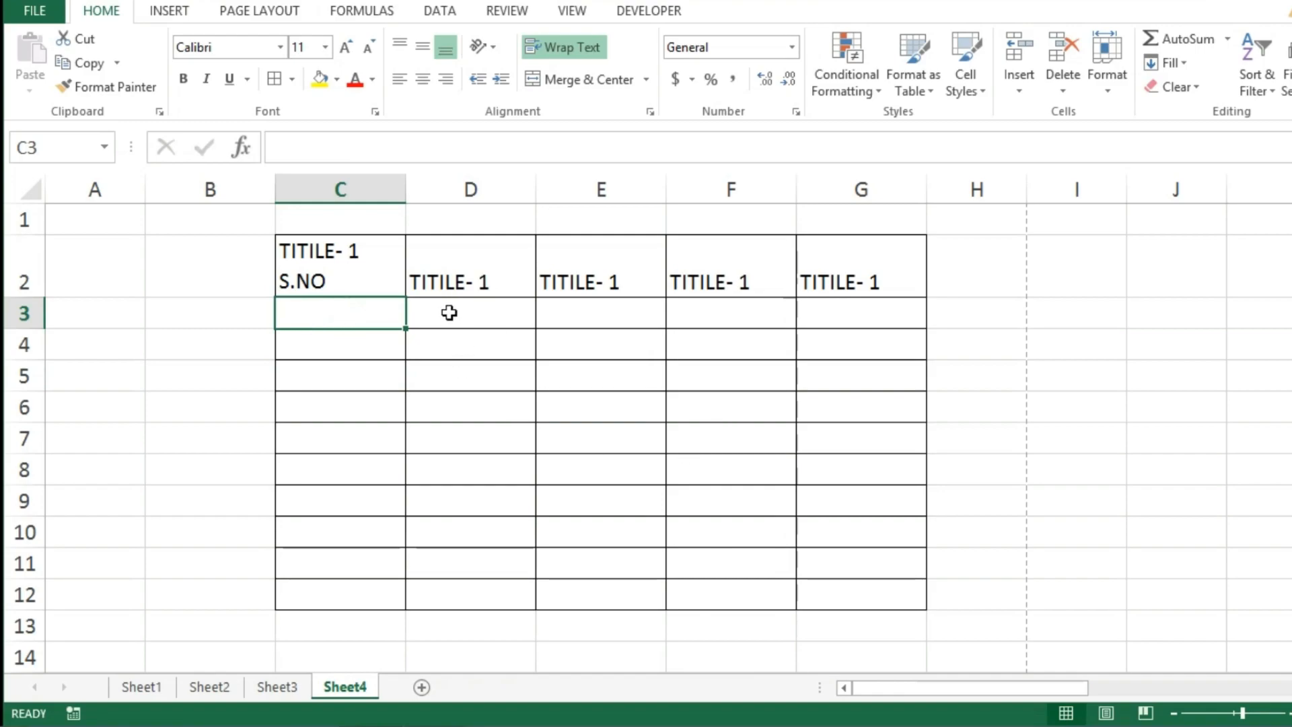
Fill all the cells in D3:D12 with the value 10 in a single entry.
drag(449, 312, 467, 584)
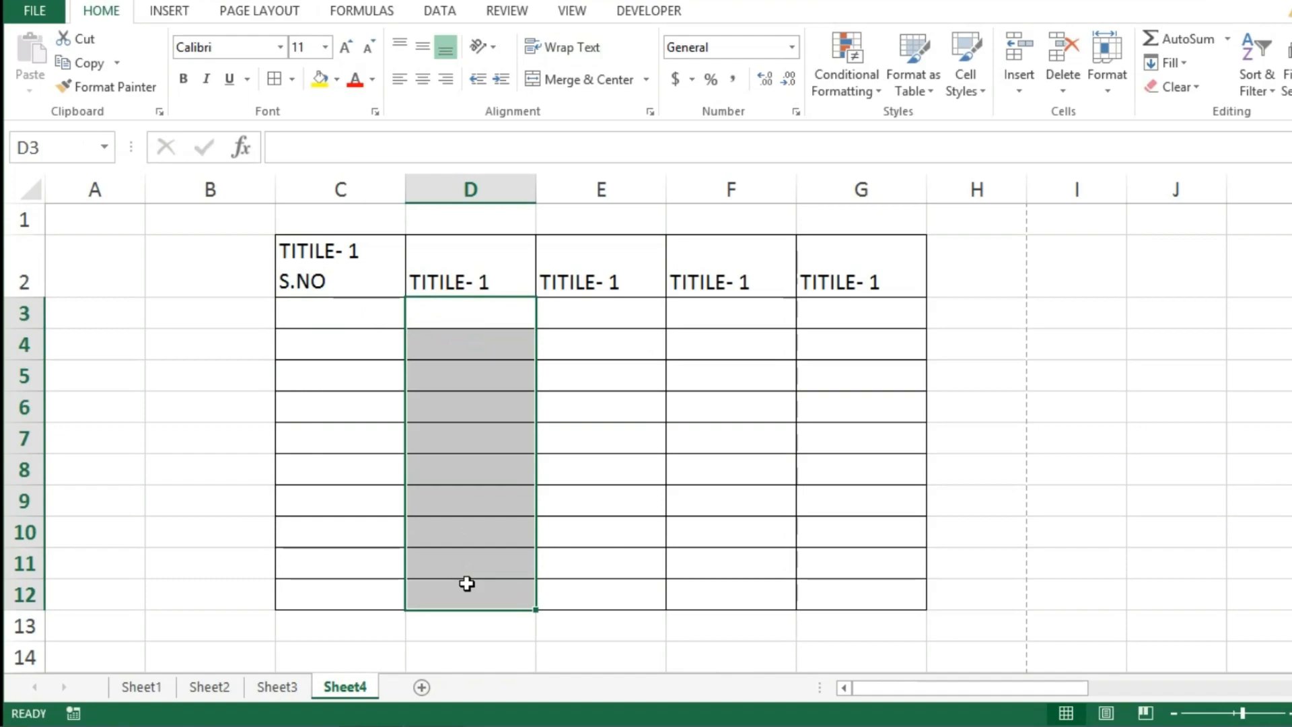
text(10)
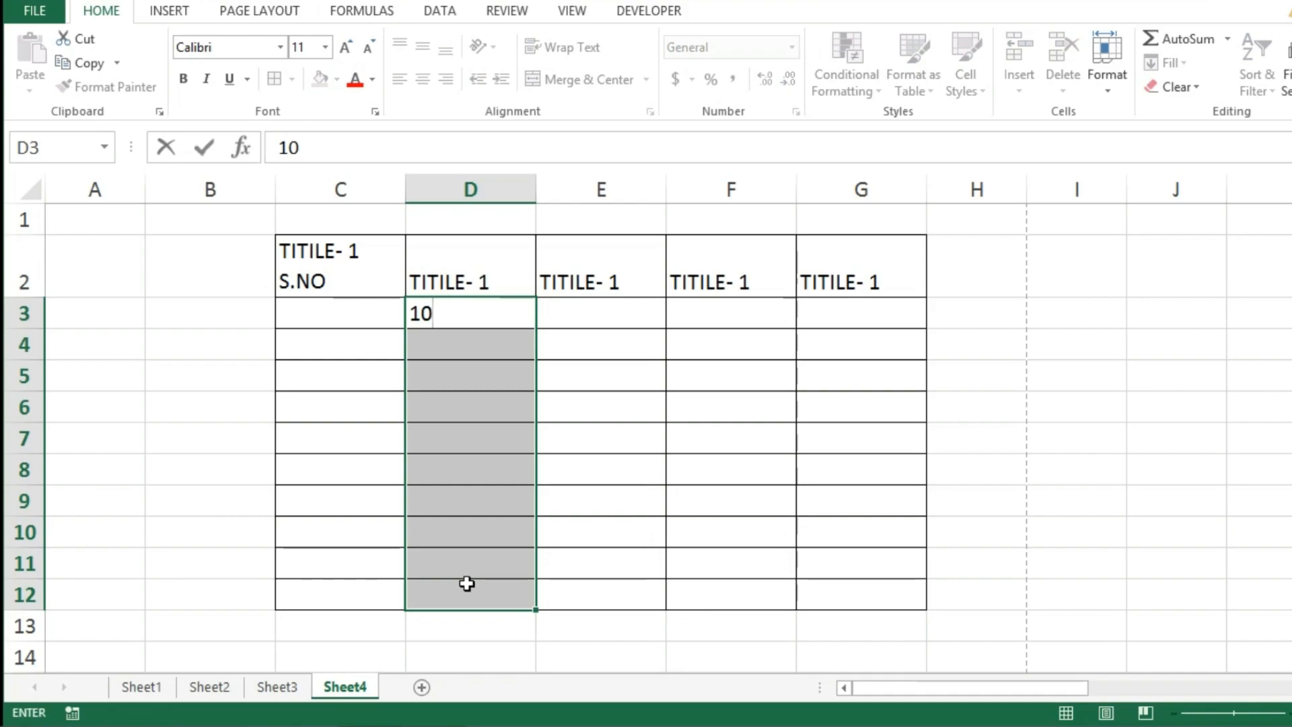
key(ctrl+Return)
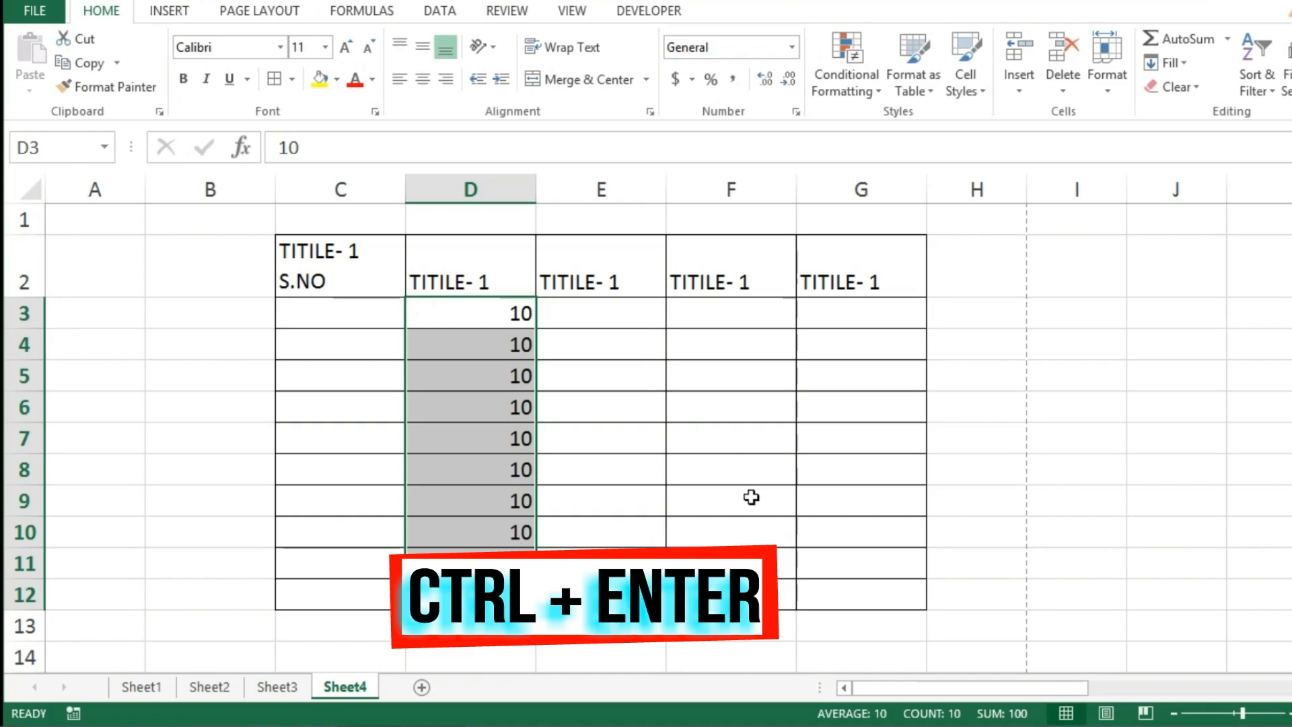
Enter 1 in cell E3 and fill the series down to 10 in E12.
click(593, 317)
drag(580, 457, 602, 608)
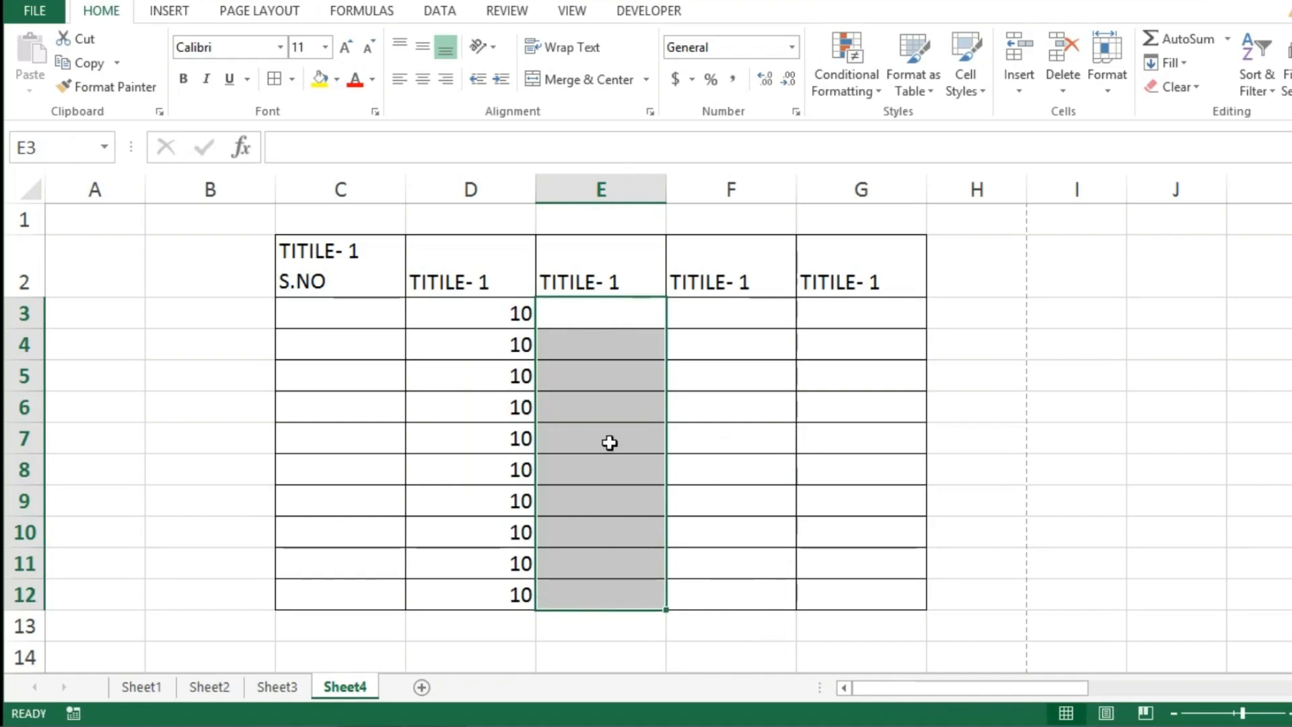
click(585, 317)
text(1)
key(Return)
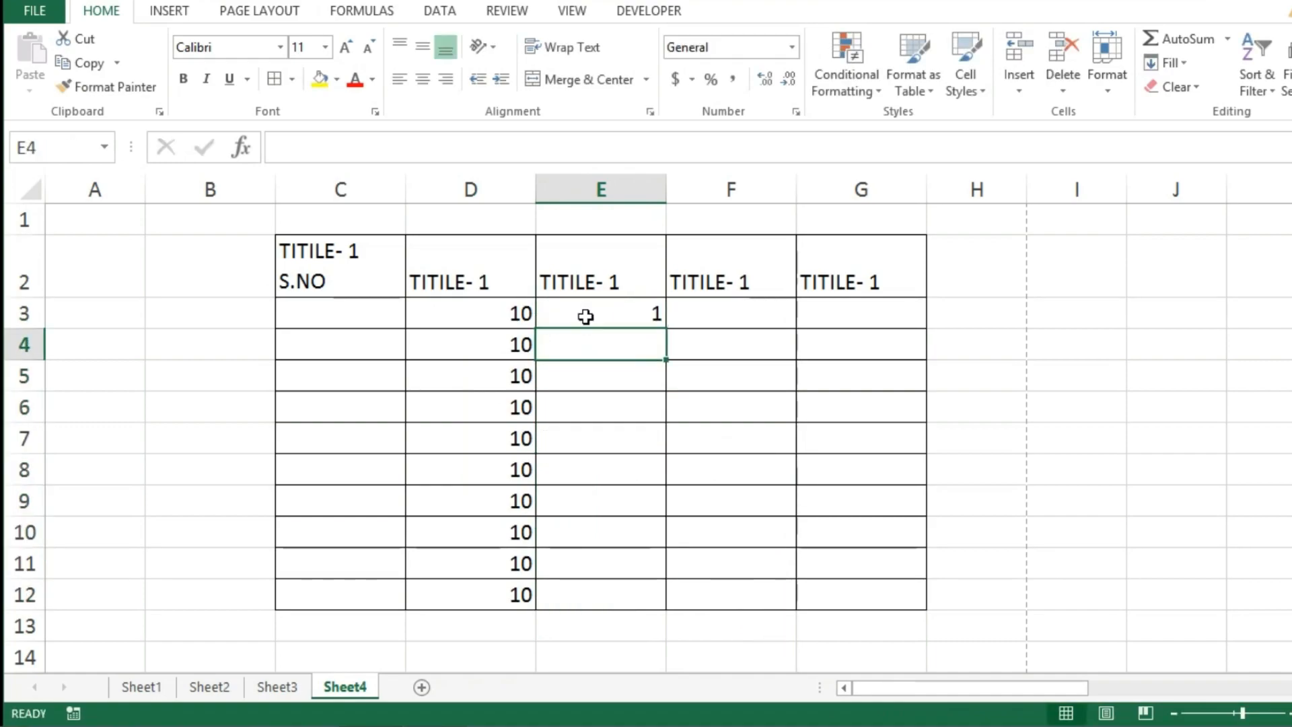
click(606, 314)
drag(666, 326, 672, 609)
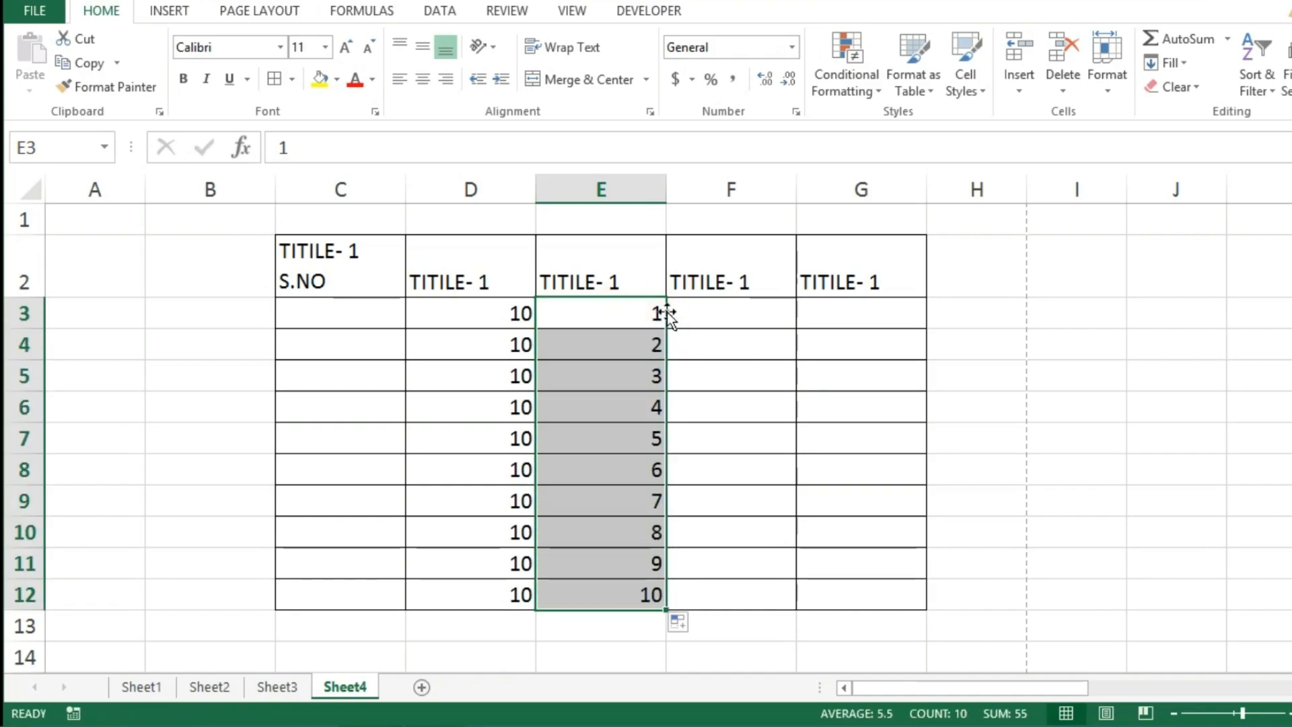
Fill F3:F12 with the formula =D3+E3 in a single entry, adding columns D and E row by row.
click(732, 320)
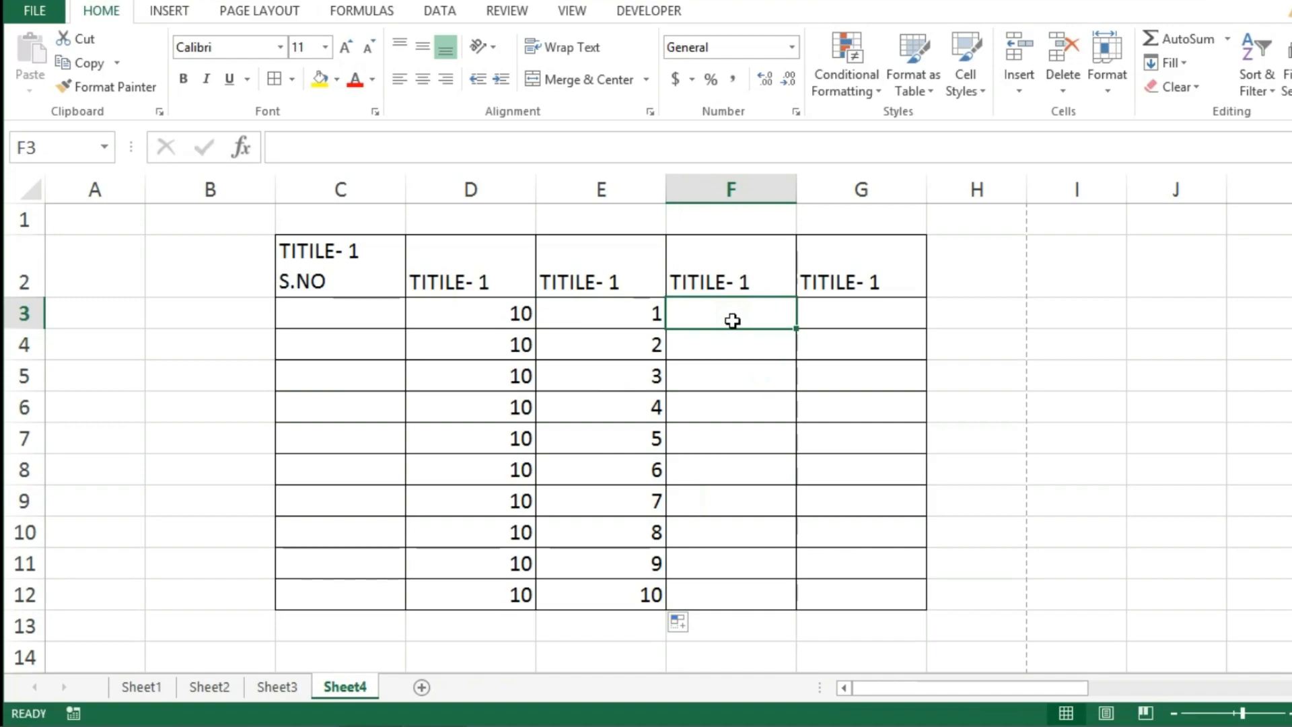
drag(733, 321, 743, 589)
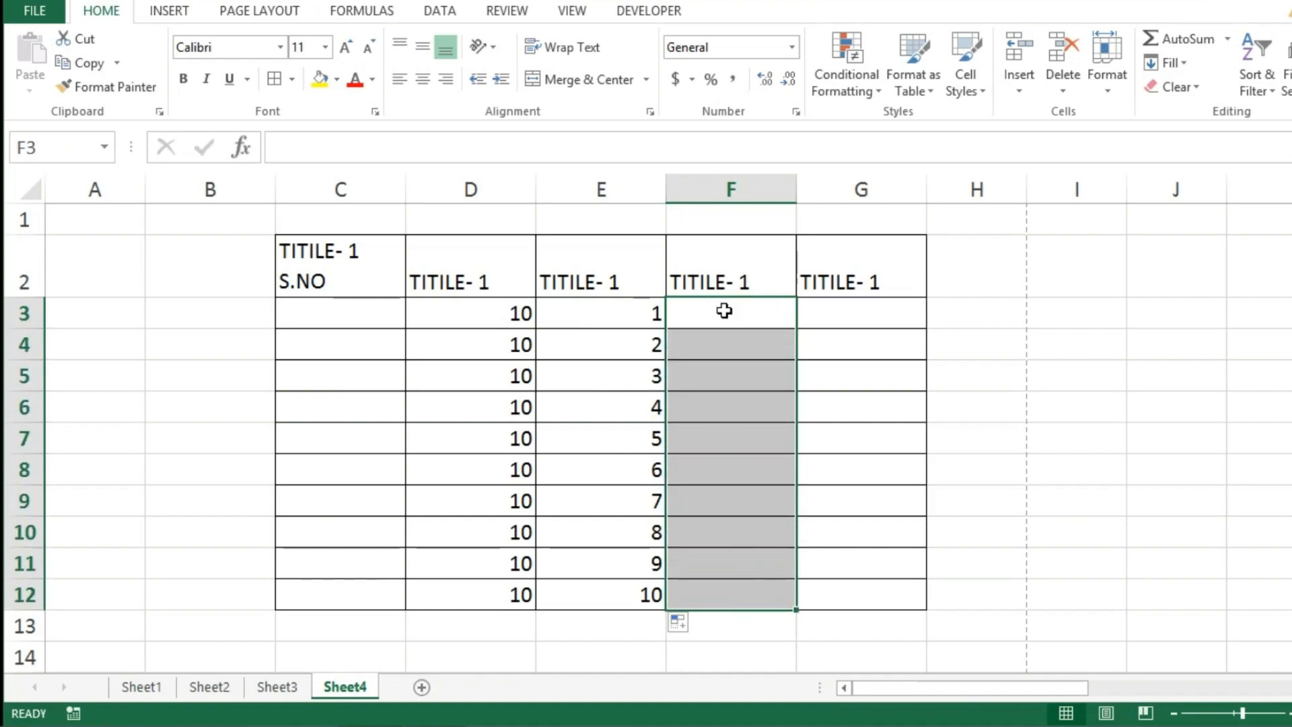
text(=)
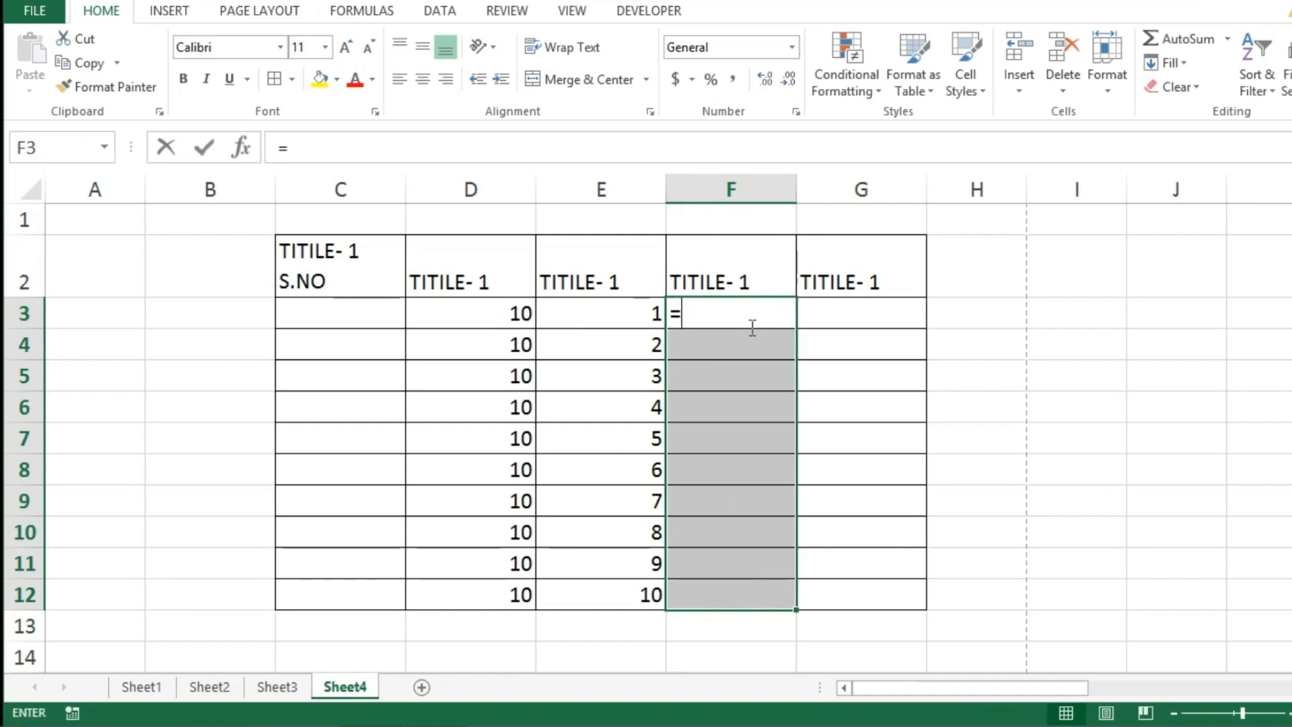
click(486, 309)
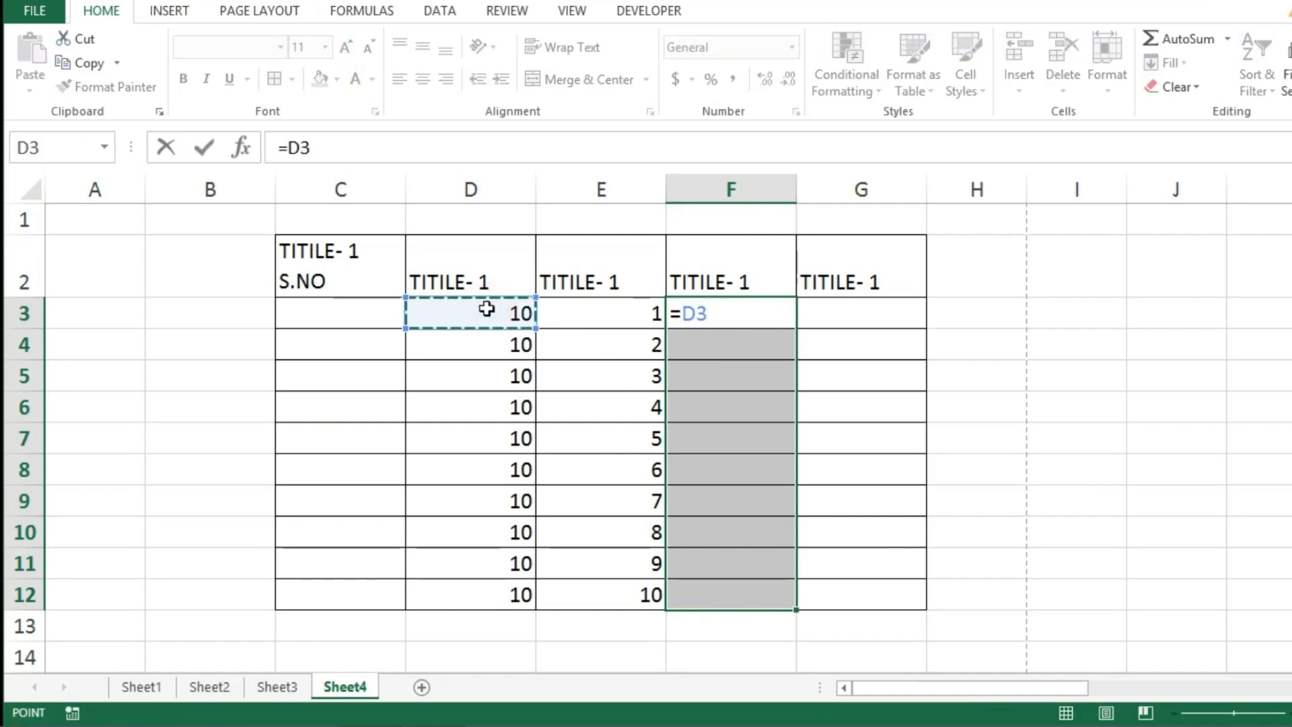
text(+)
click(620, 320)
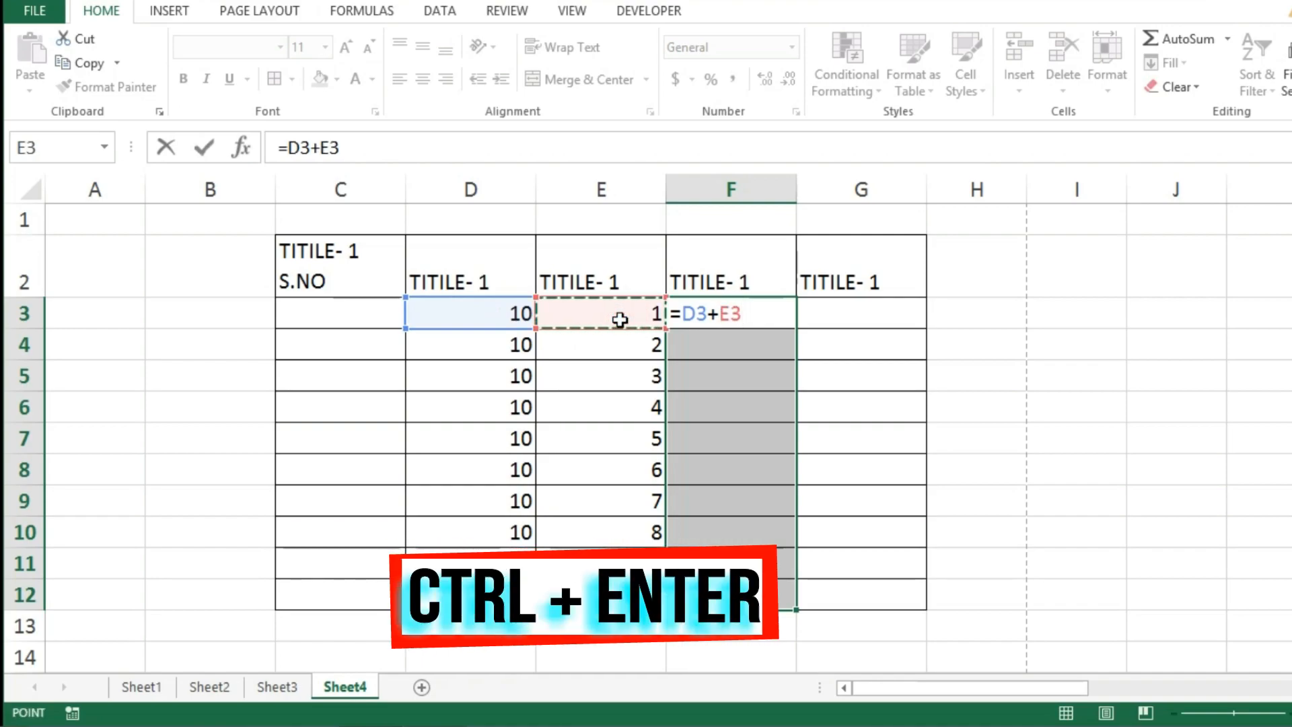
key(ctrl+Return)
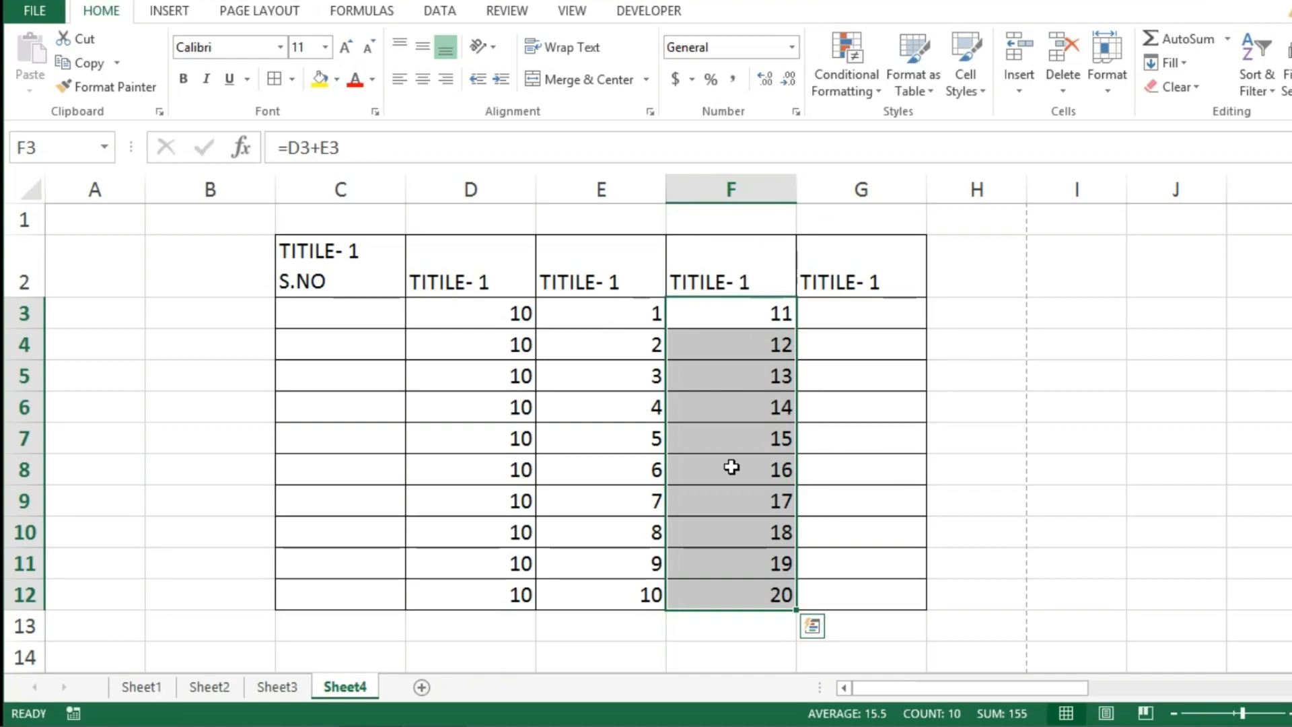
Insert a blank row above the header row 2, and merge and center cells C1:G1.
click(5, 265)
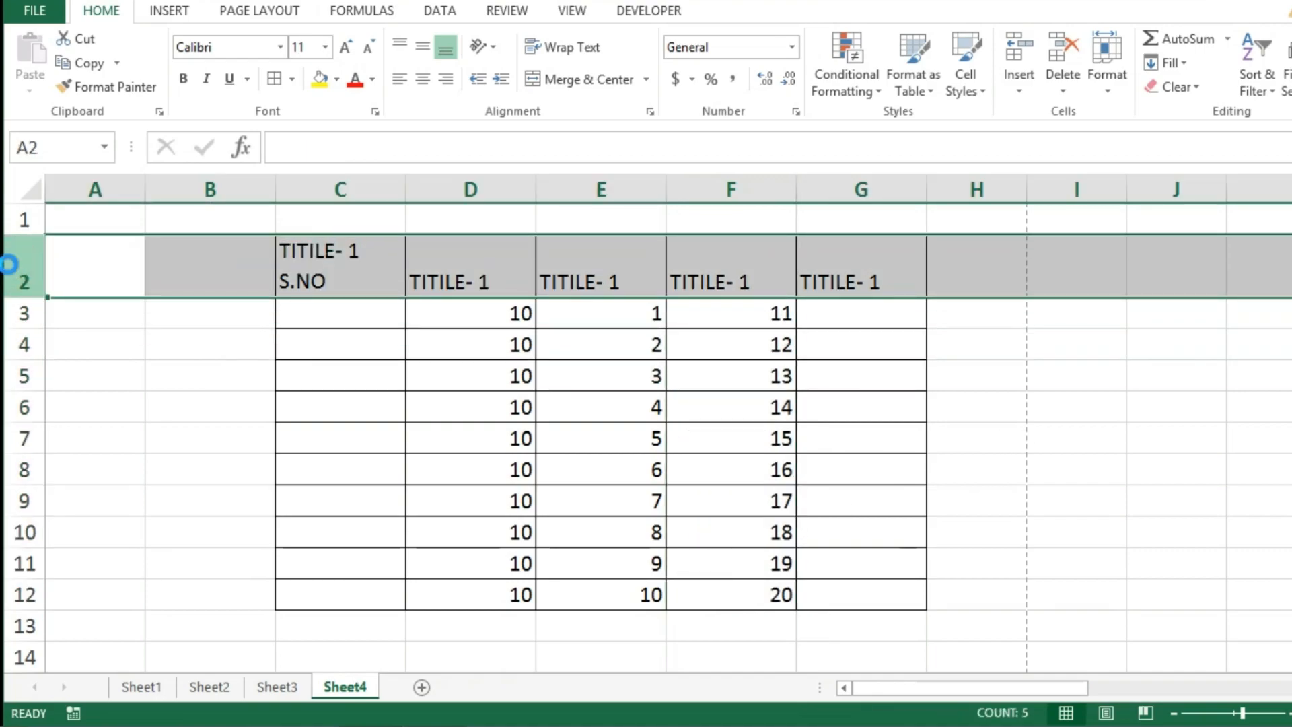
key(ctrl+shift+plus)
drag(349, 222, 886, 225)
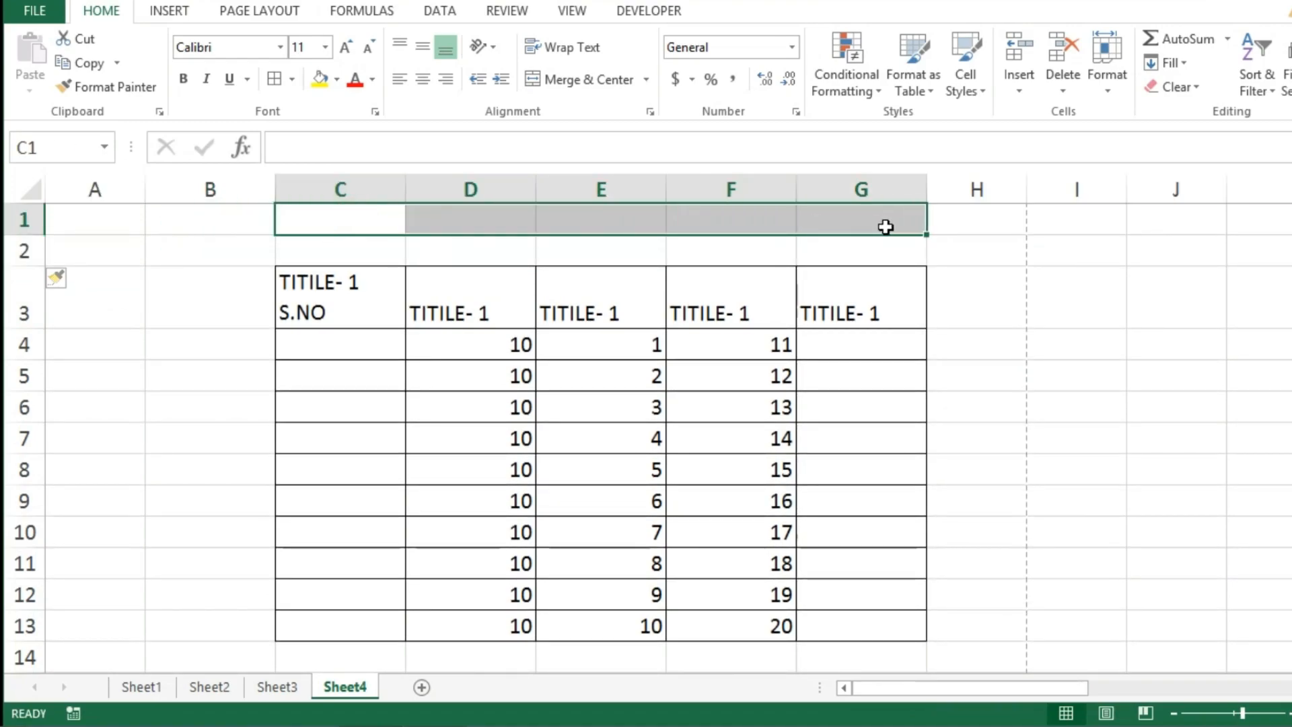
click(591, 85)
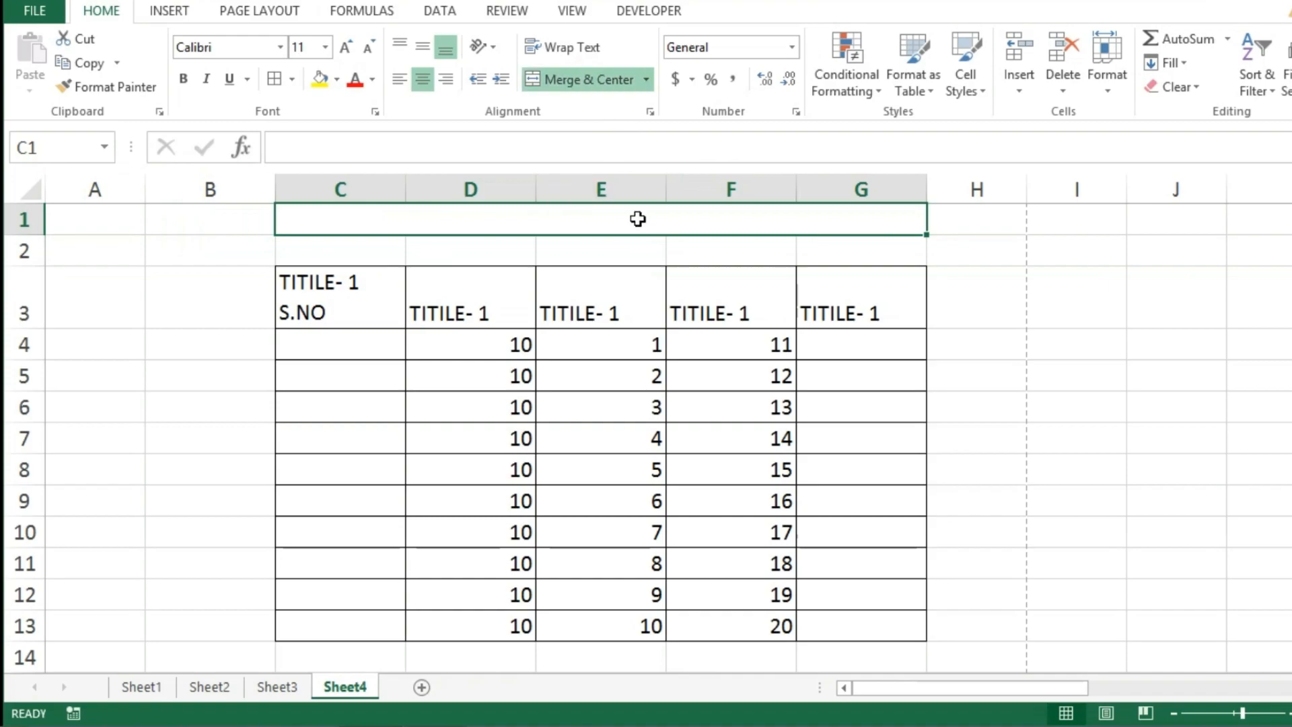
Enter "THIS MONTH REPORT -" followed by the inserted current date, 23-04-2021, in the merged cell C1.
text(THIS MONTH REPORT -)
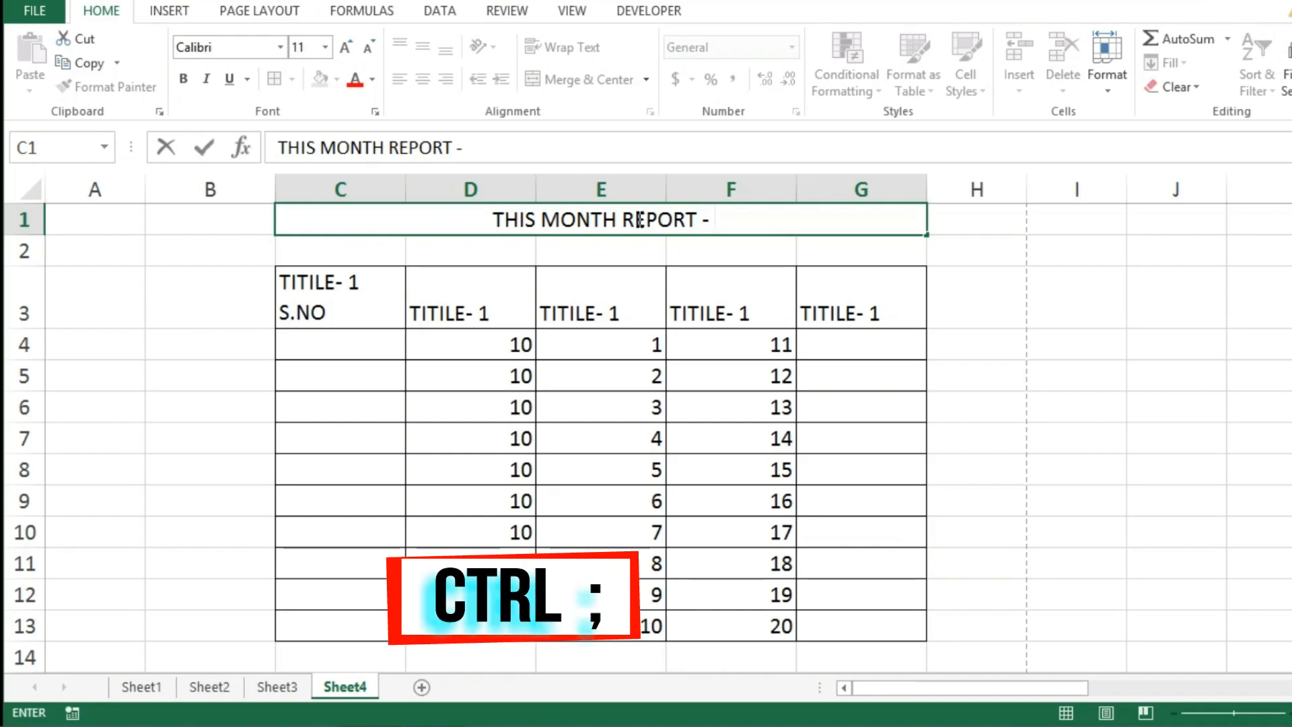
key(ctrl+semicolon)
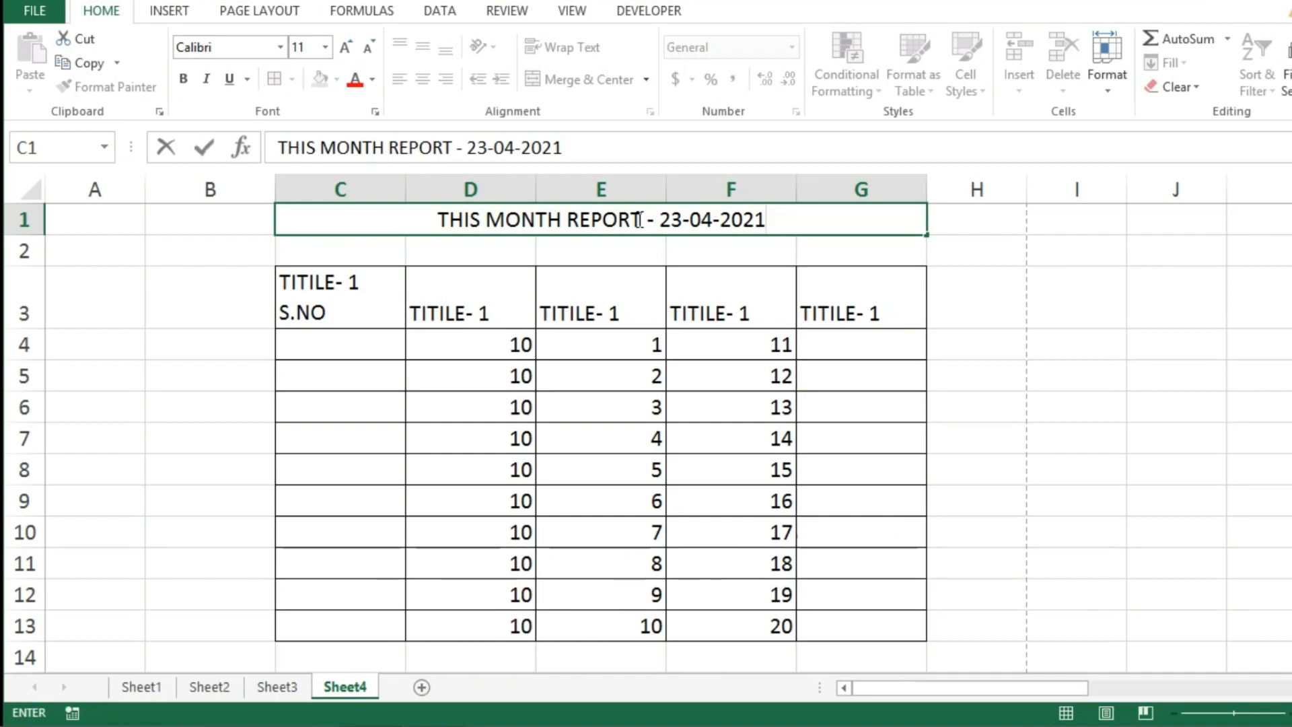
key(Return)
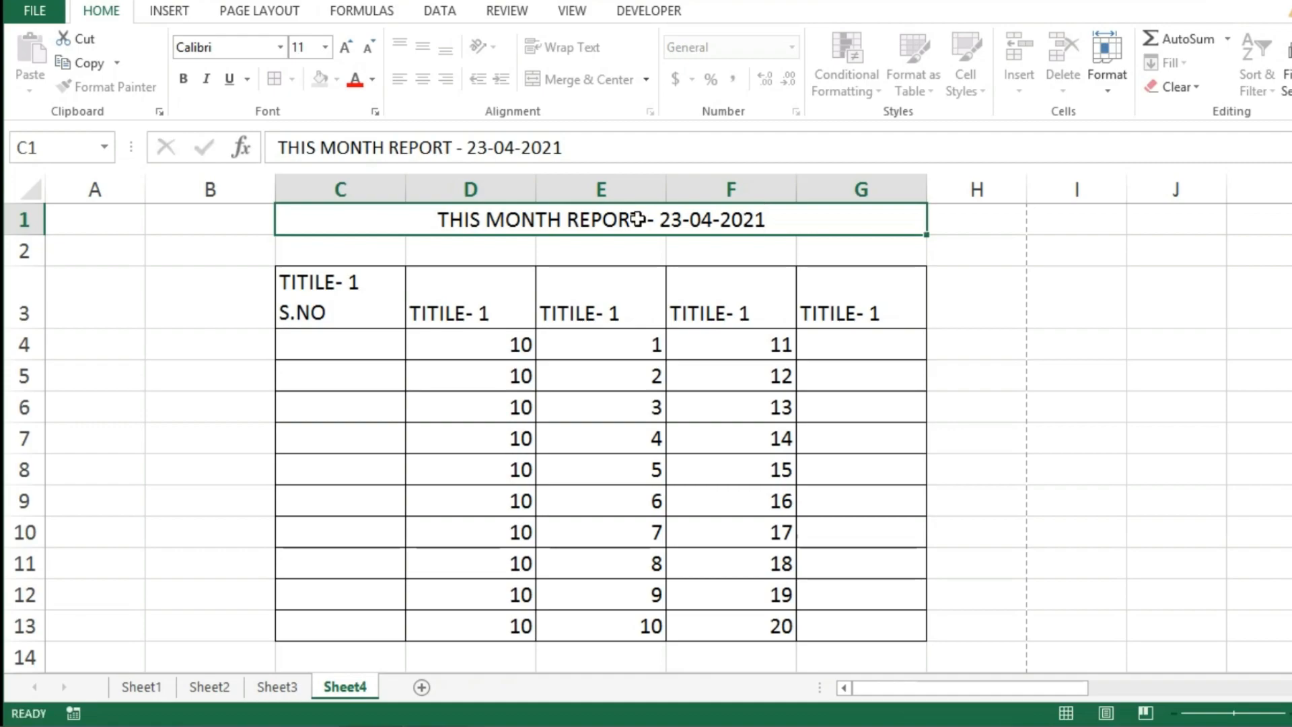
click(1087, 284)
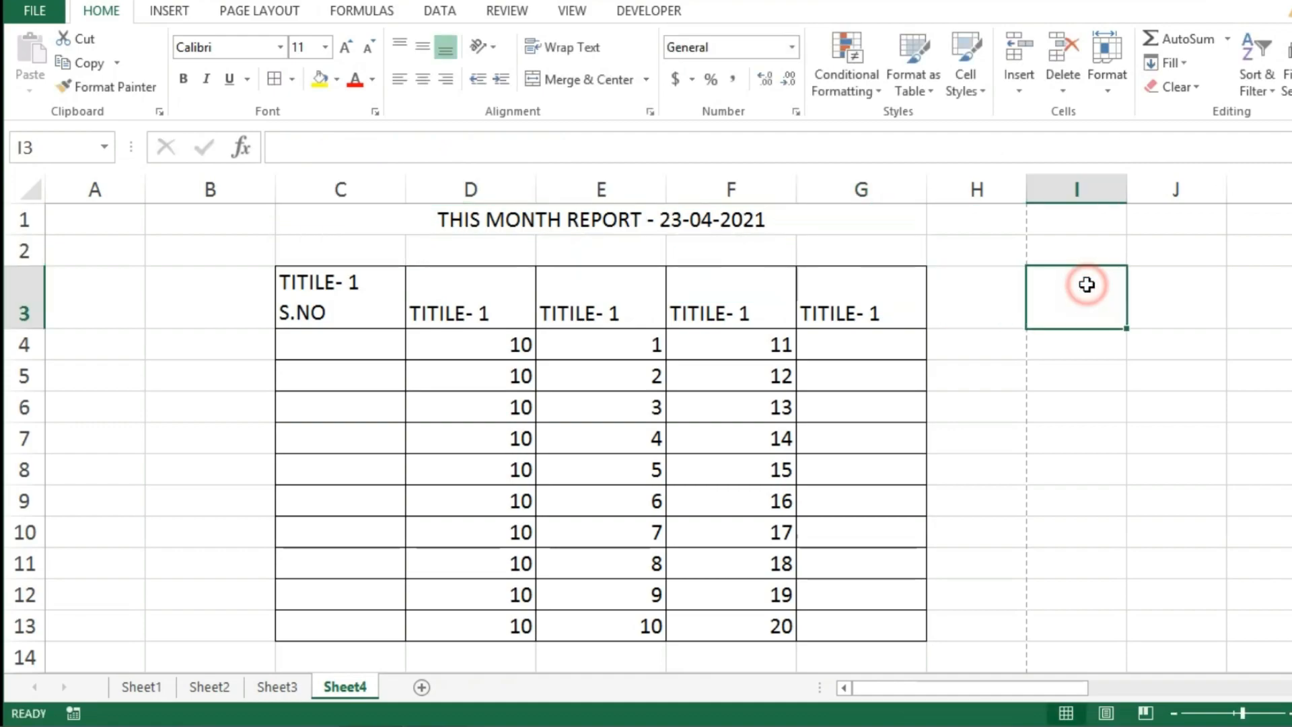
Insert the current date, 23-04-2021, in cell I3.
double_click(1087, 285)
text(23-04-2021)
key(Return)
key(Return)
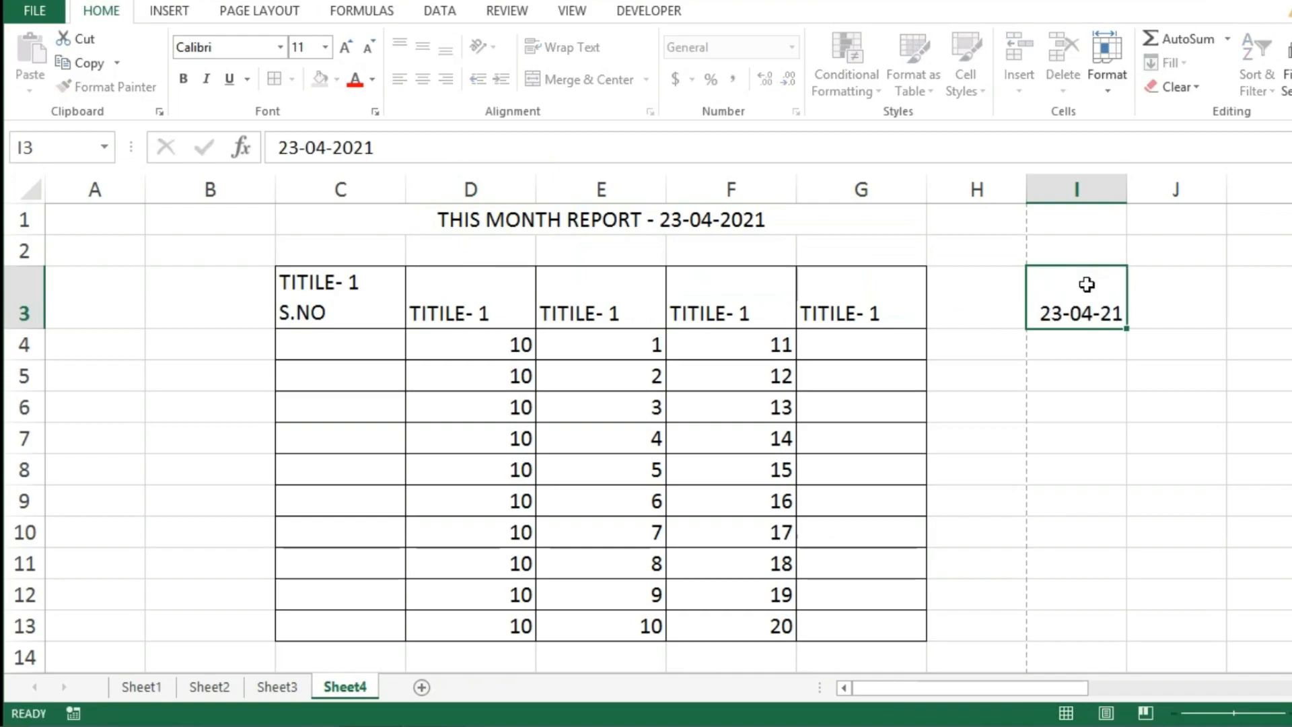
click(1099, 322)
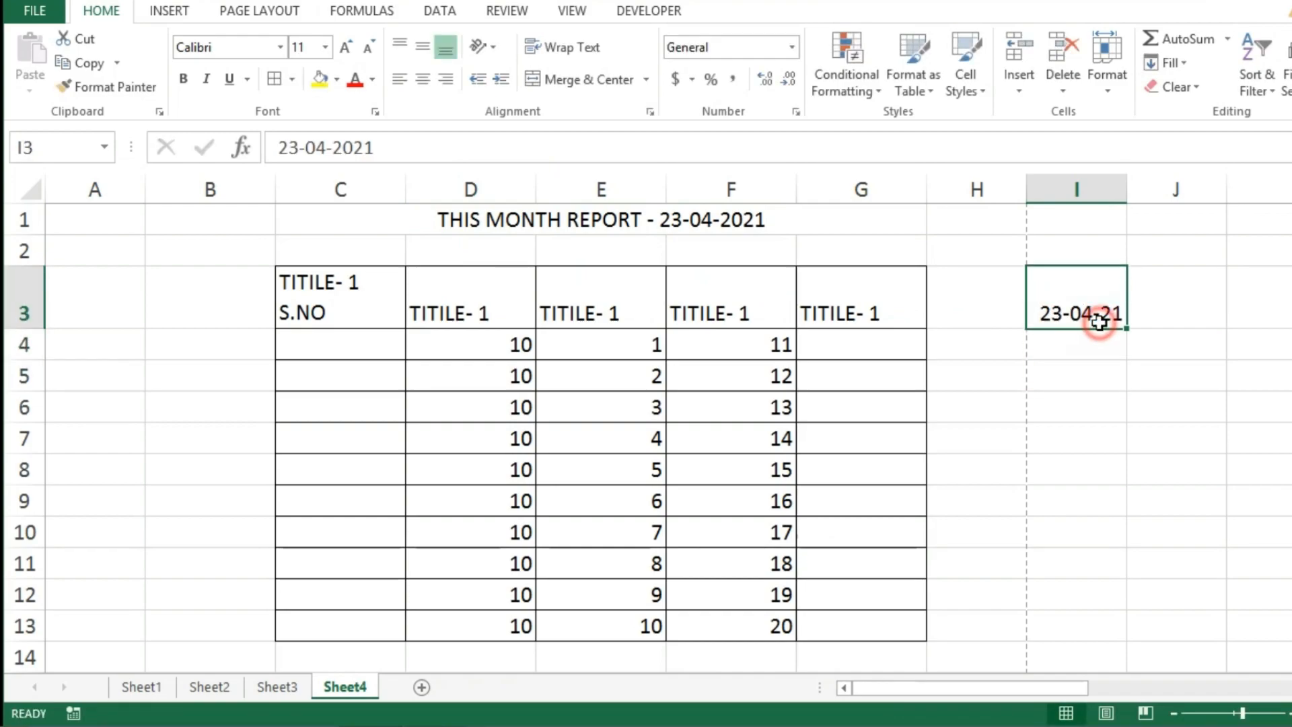
click(1085, 378)
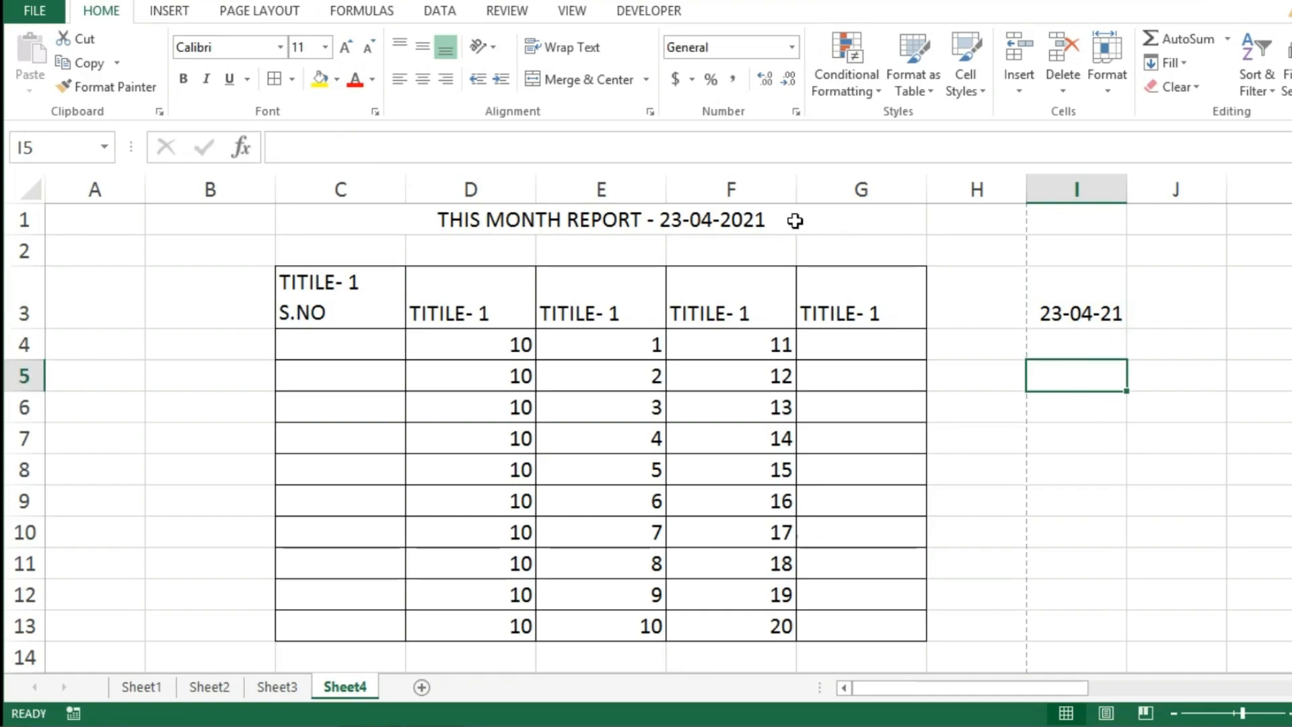
Append the inserted current time, 10:20 PM, to the report heading in merged cell C1.
click(769, 218)
double_click(769, 218)
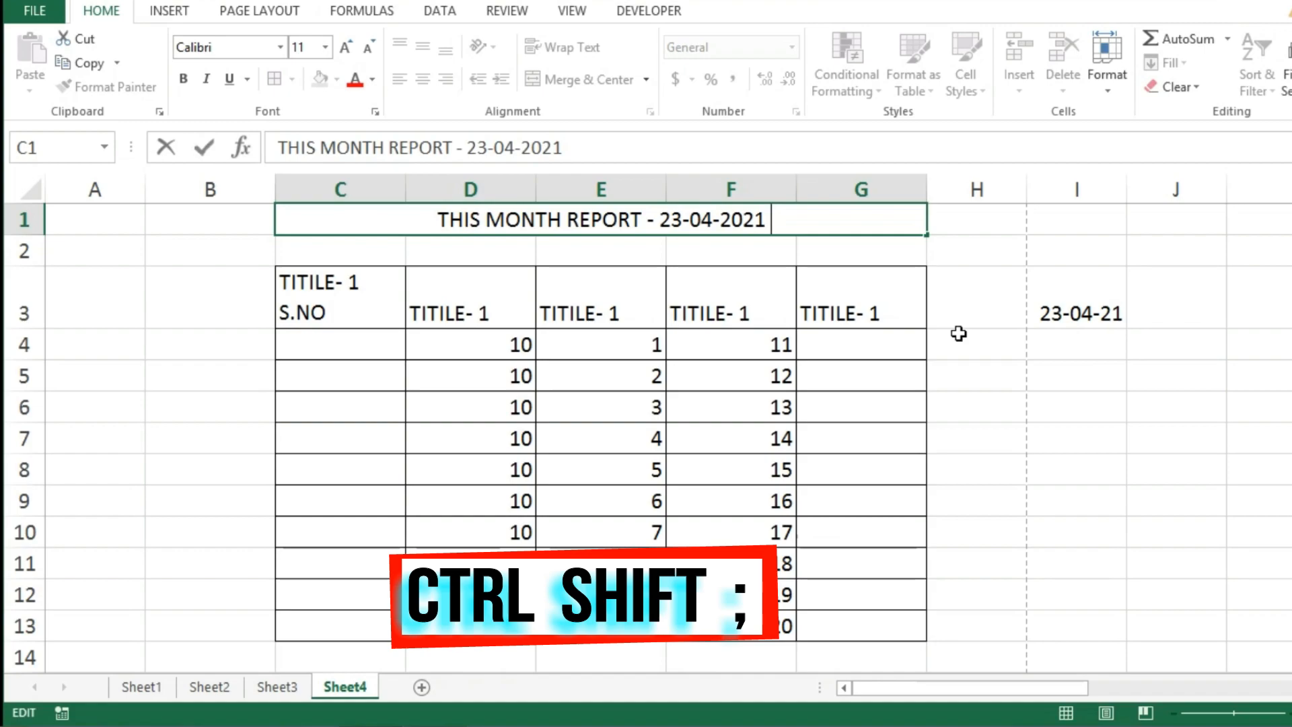
key(ctrl+shift+semicolon)
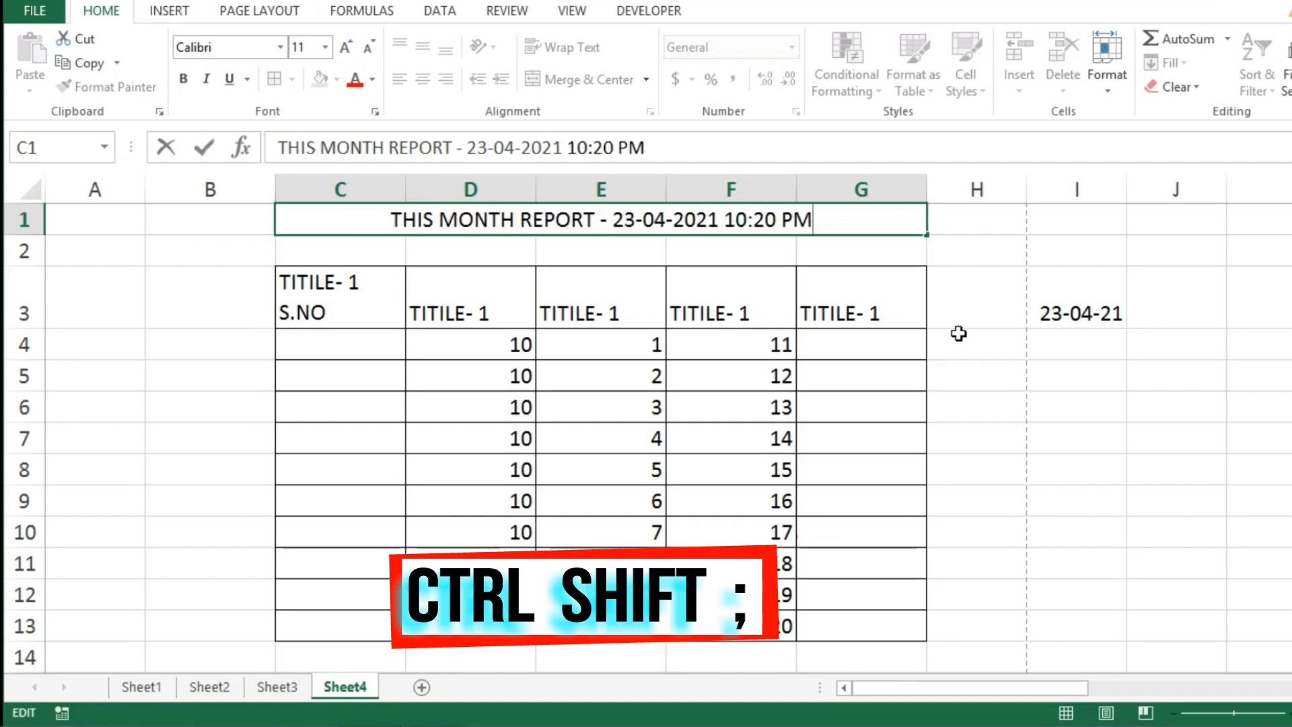
key(Return)
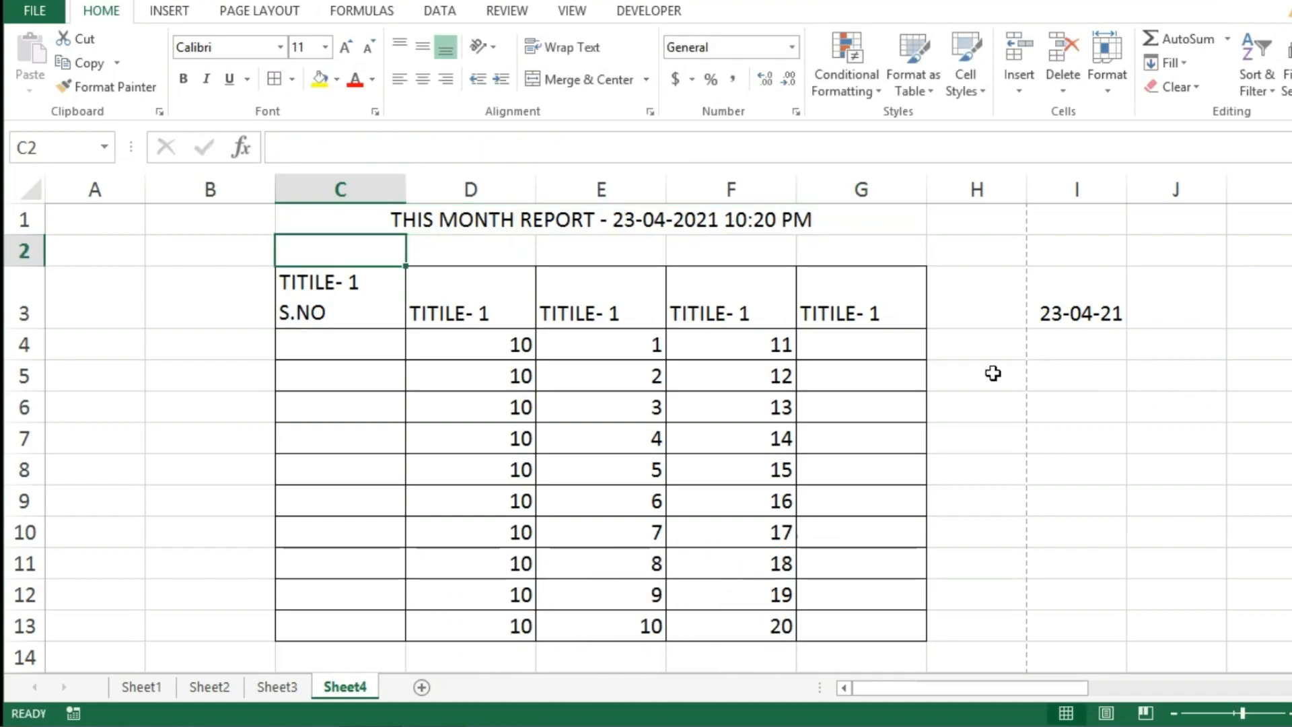
Insert the current date 23-04-2021 and current time 10:20 PM together in cell I5, separated by a space.
click(1047, 378)
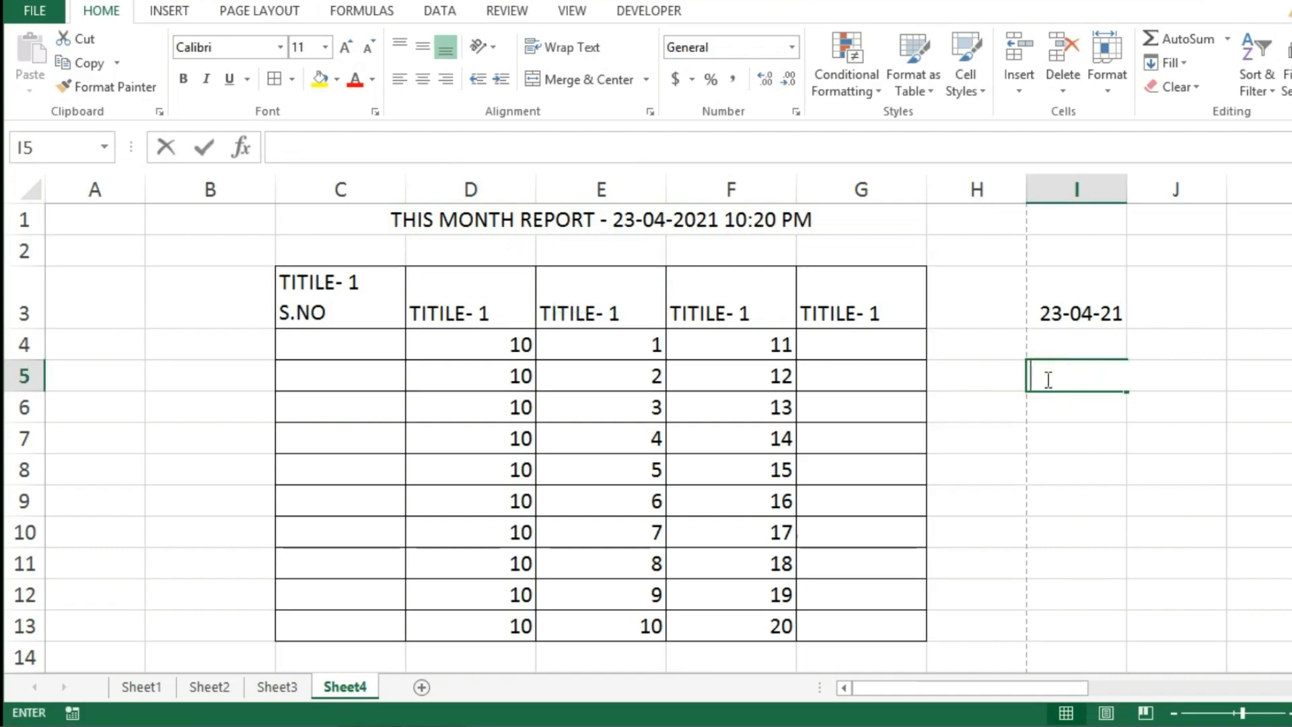
key(ctrl+semicolon)
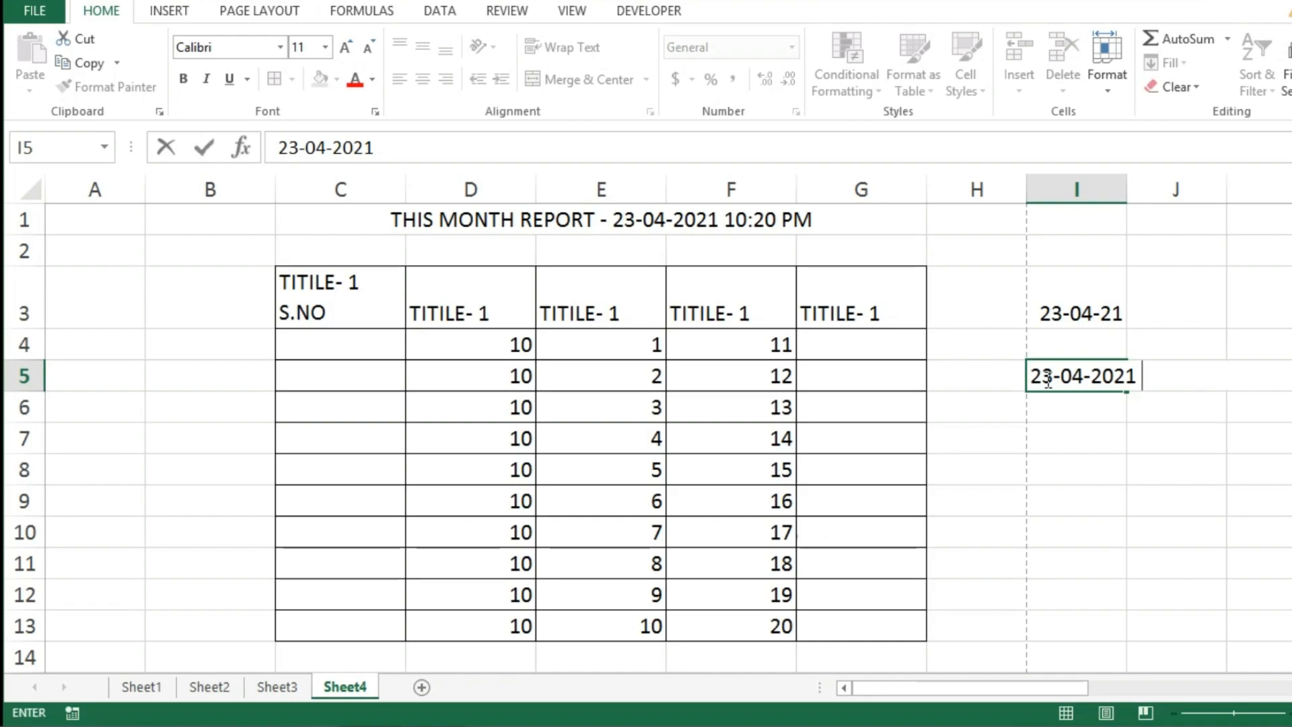
key(ctrl+shift+semicolon)
key(Return)
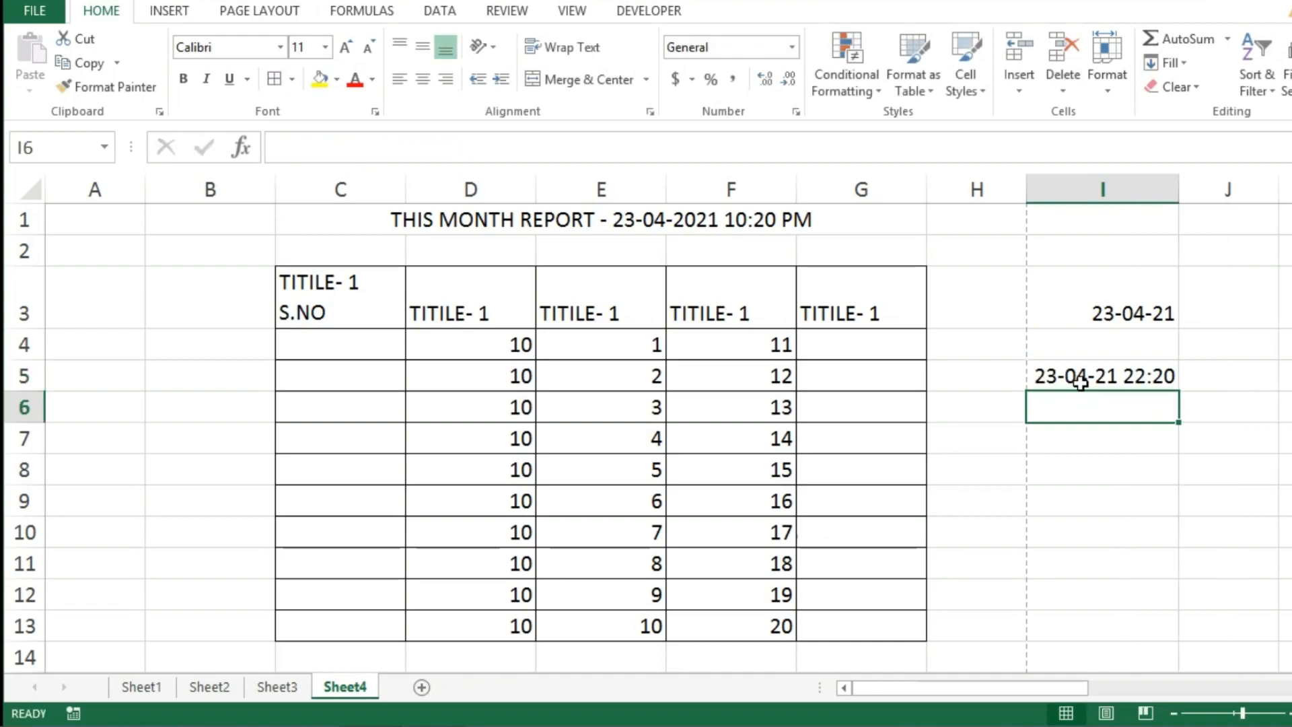
Add a comma between the date and the time in cell I5.
double_click(1109, 377)
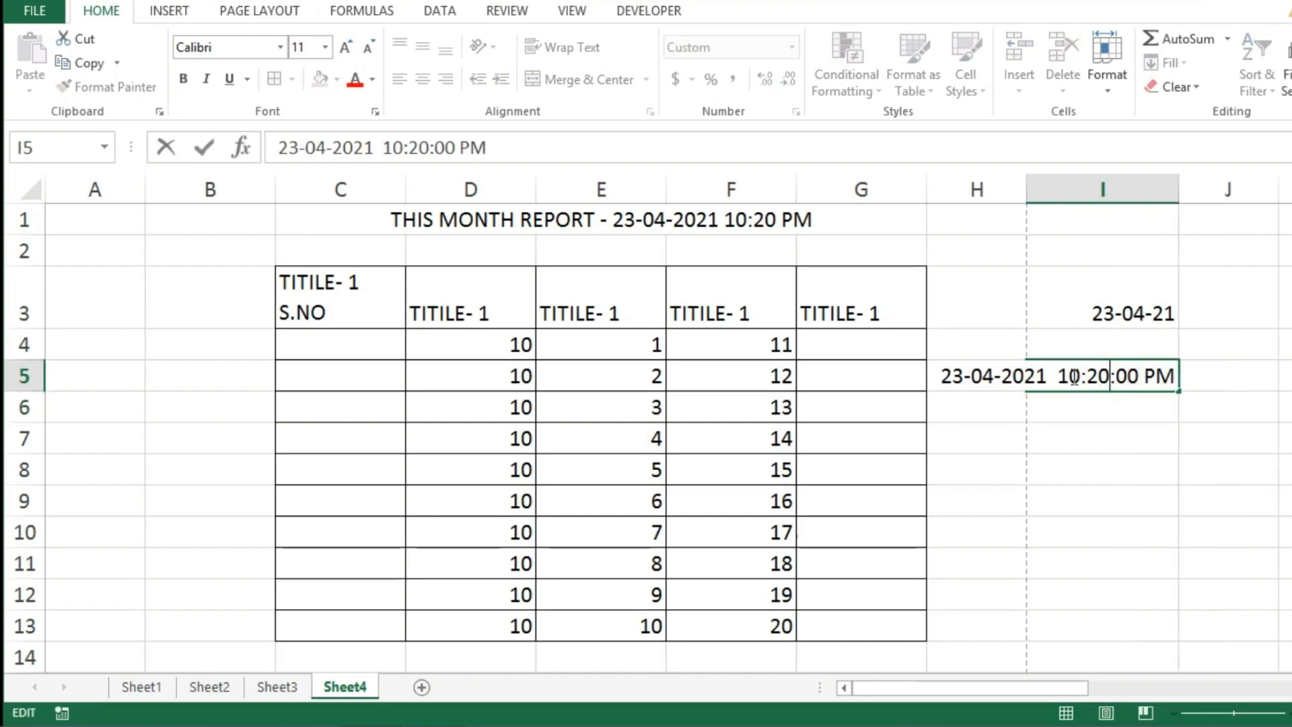
click(1047, 375)
text(,)
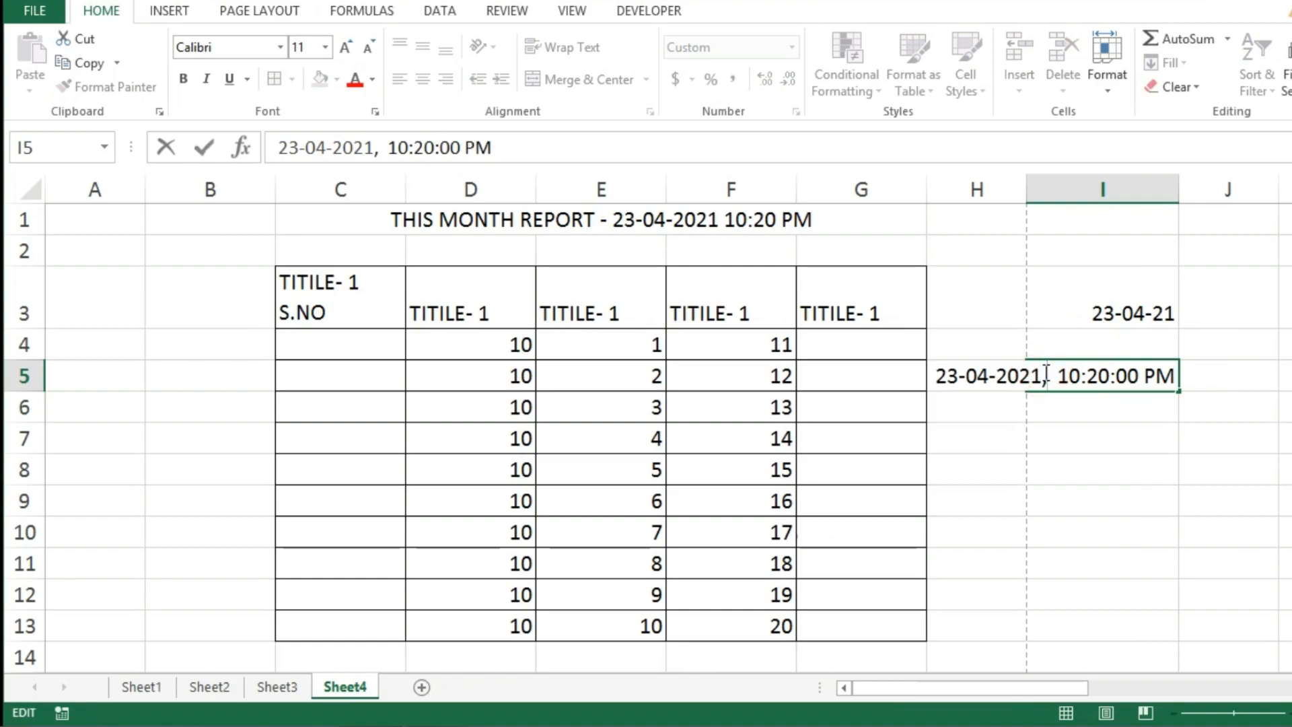
key(Return)
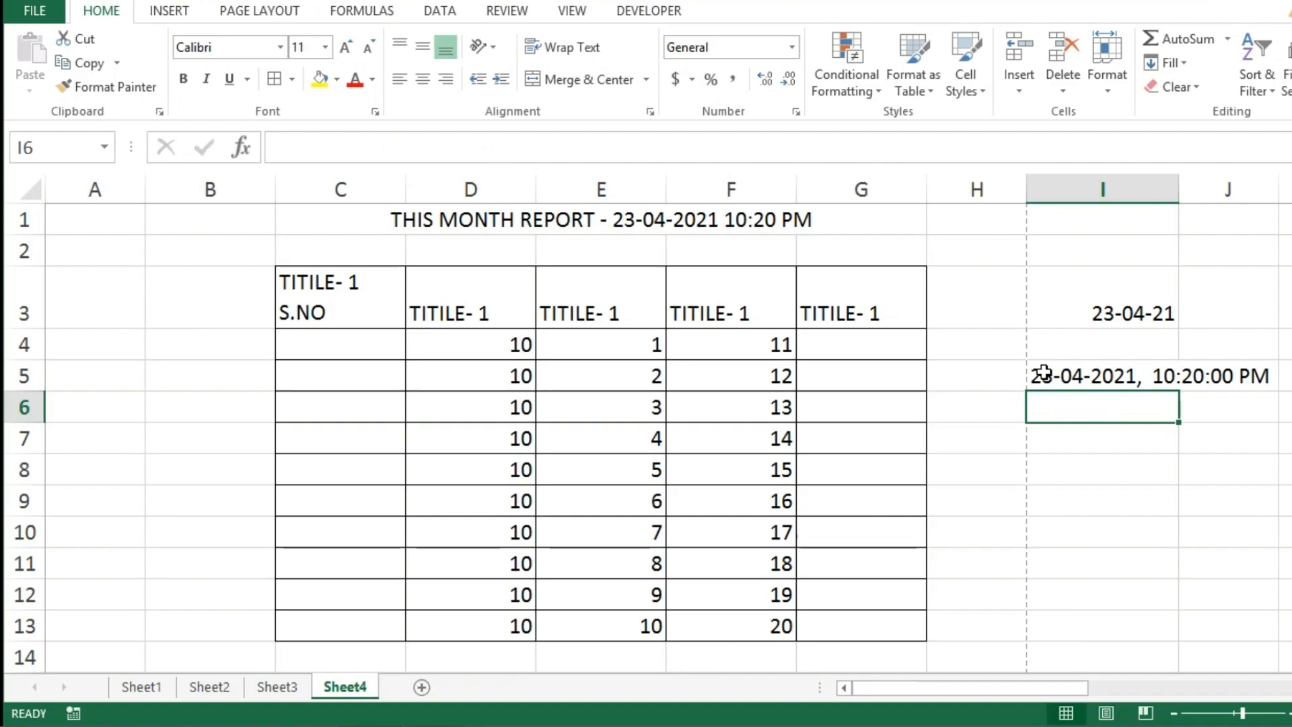
Sum D4:D13 in cell D14 with AutoSum, and clear the formula from the cell.
scroll(646, 437, down, 1)
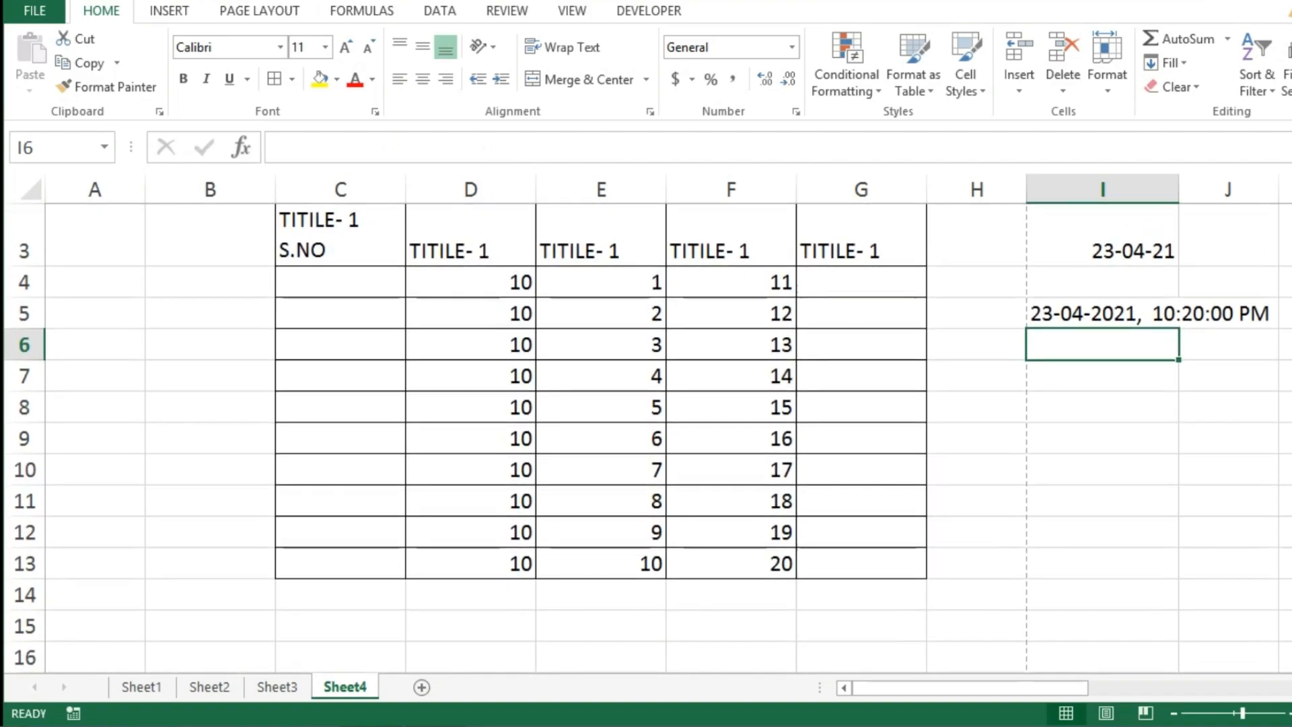
click(488, 590)
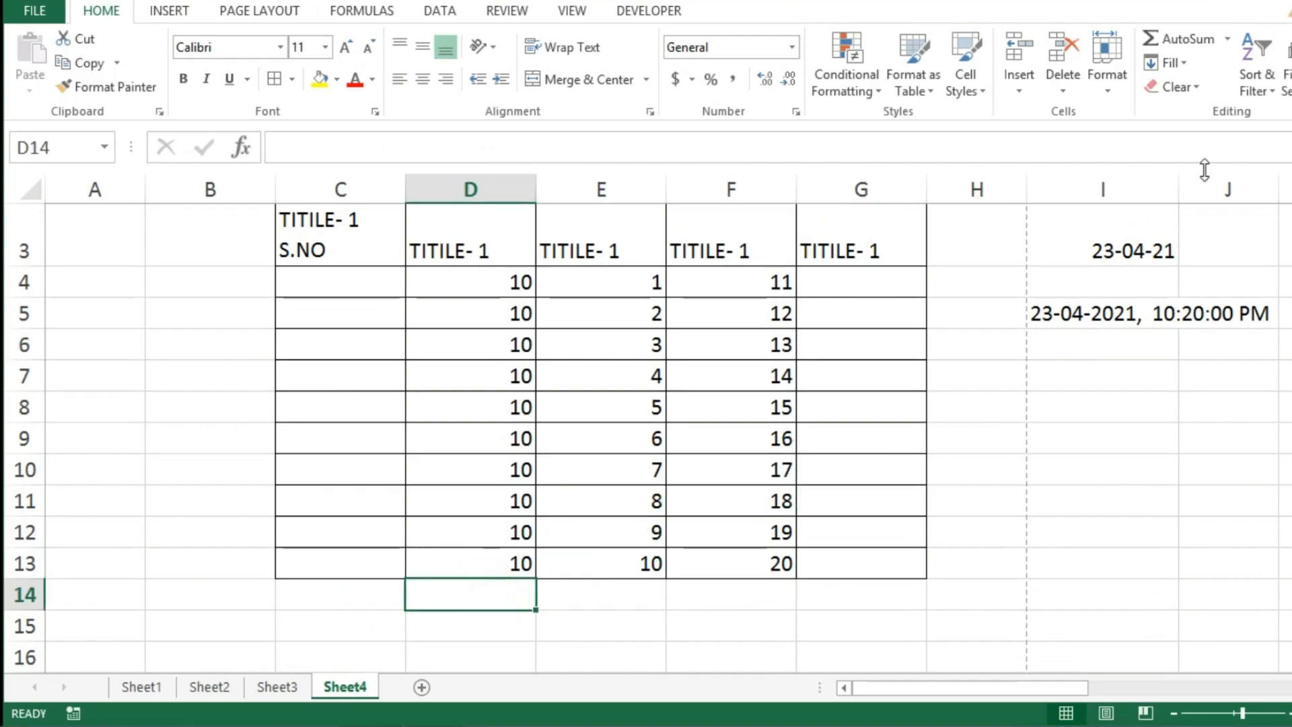
click(1225, 39)
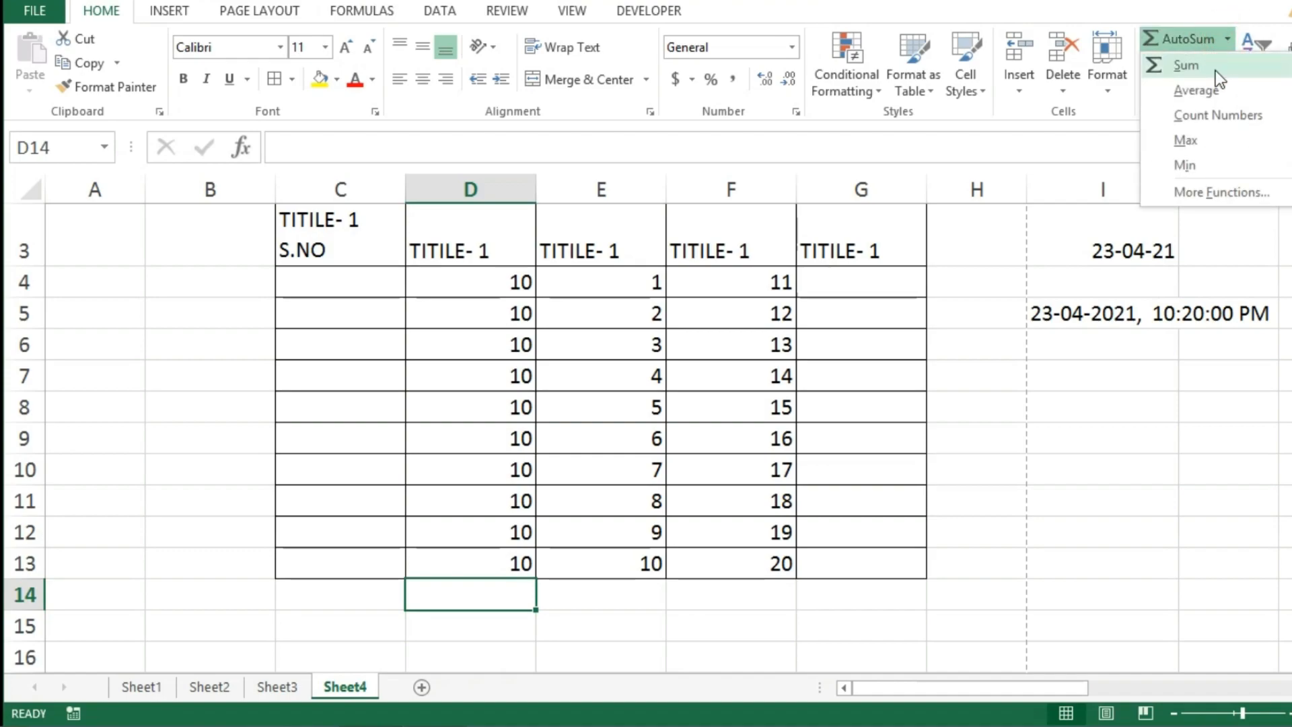
click(1215, 67)
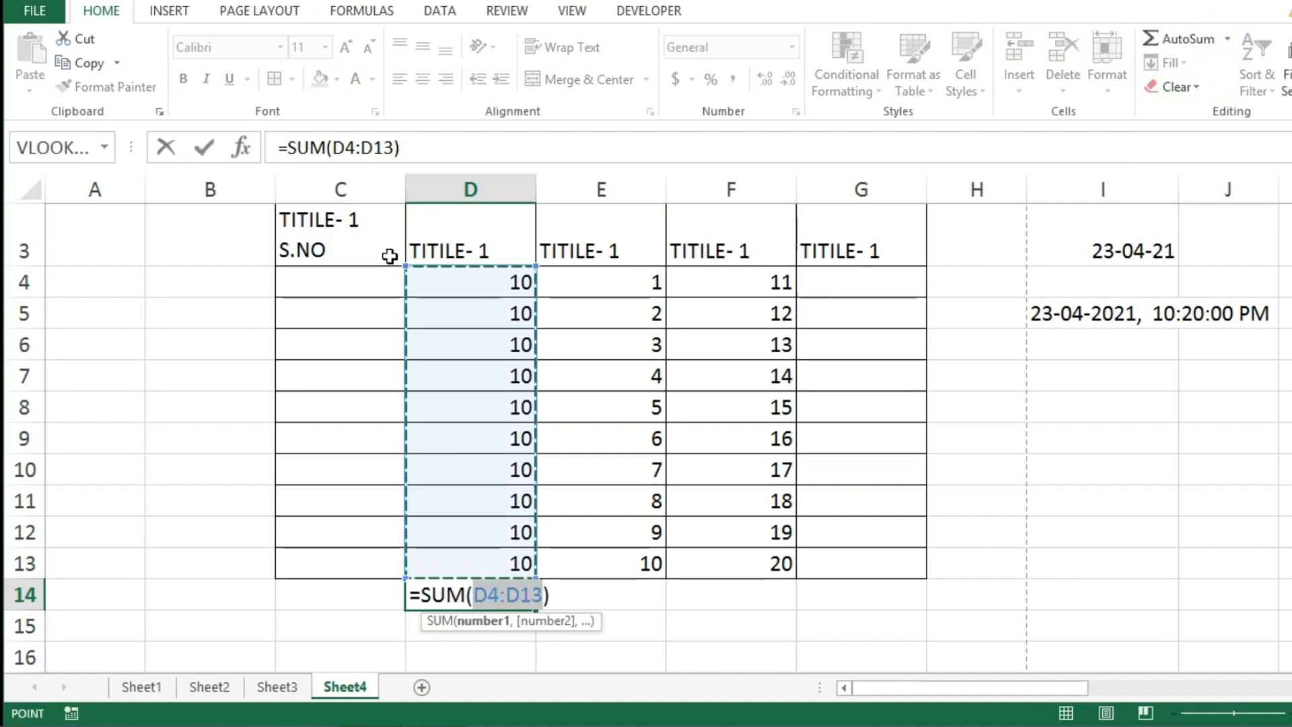
key(Return)
click(507, 598)
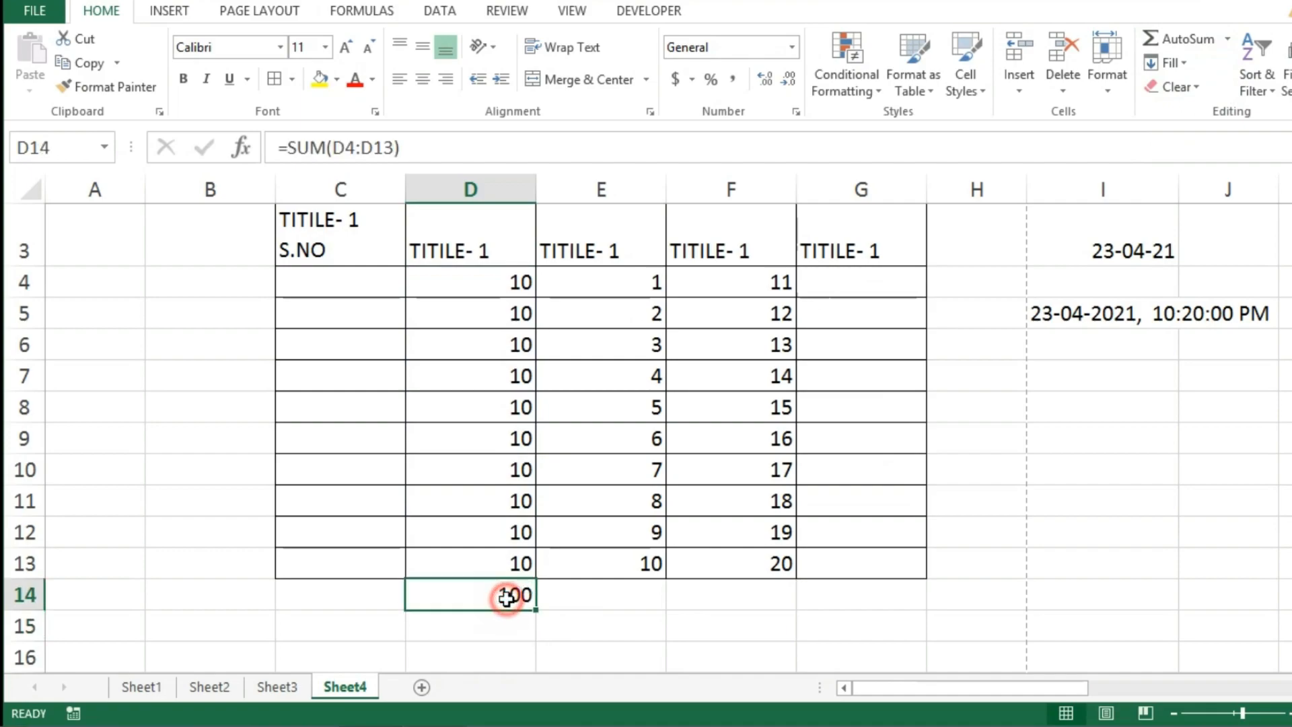
key(Delete)
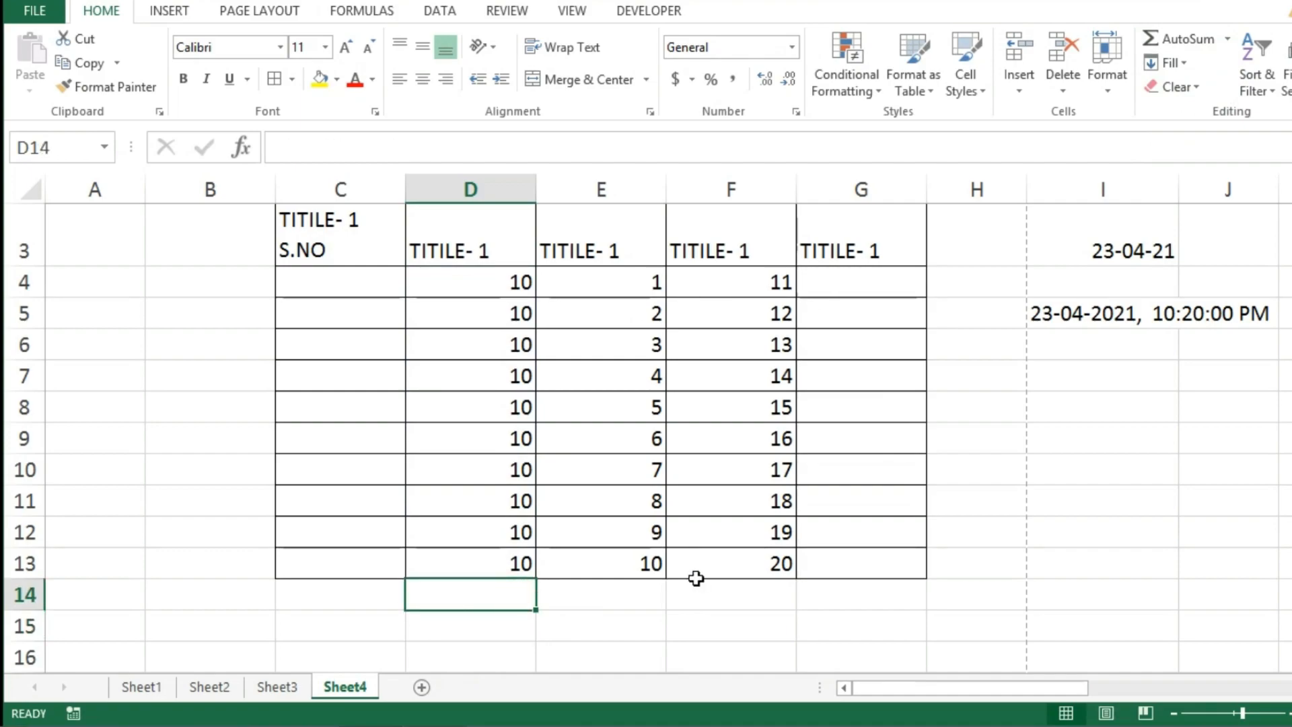
Total columns D and E with AutoSum, entering =SUM(D4:D13) in D14 and =SUM(E4:E13) in E14.
click(600, 601)
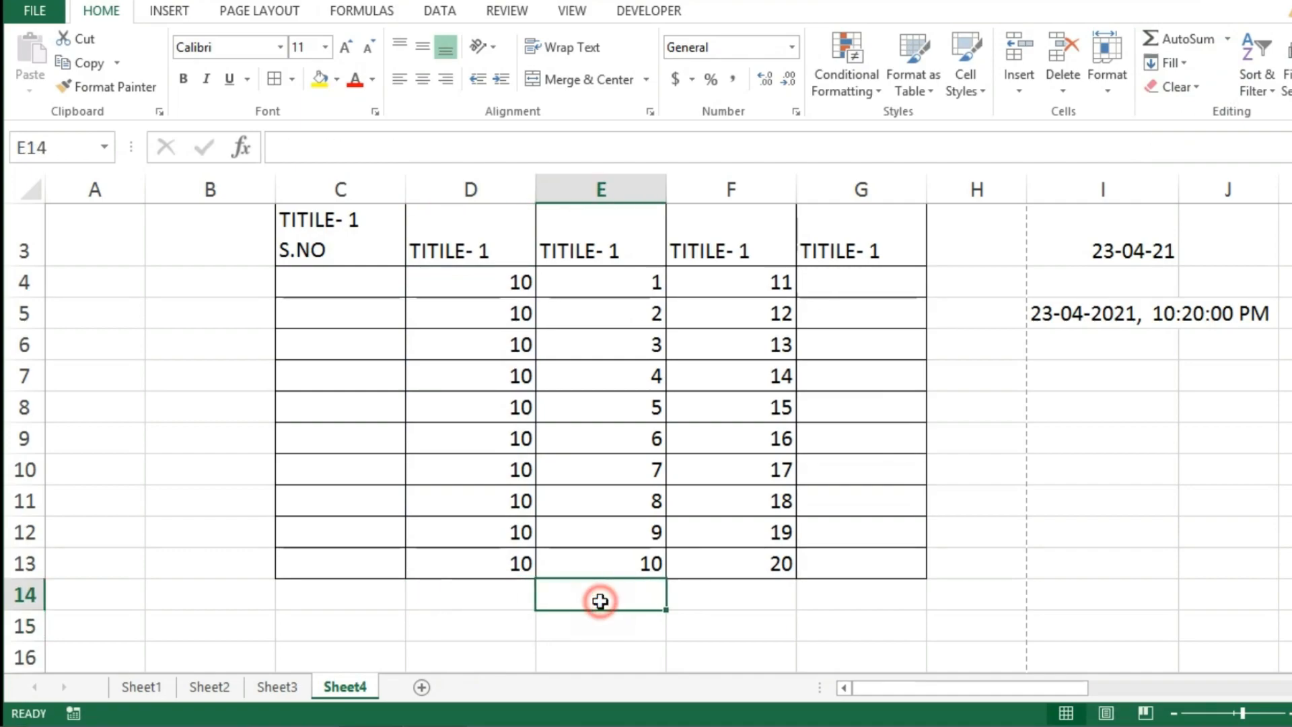
click(514, 603)
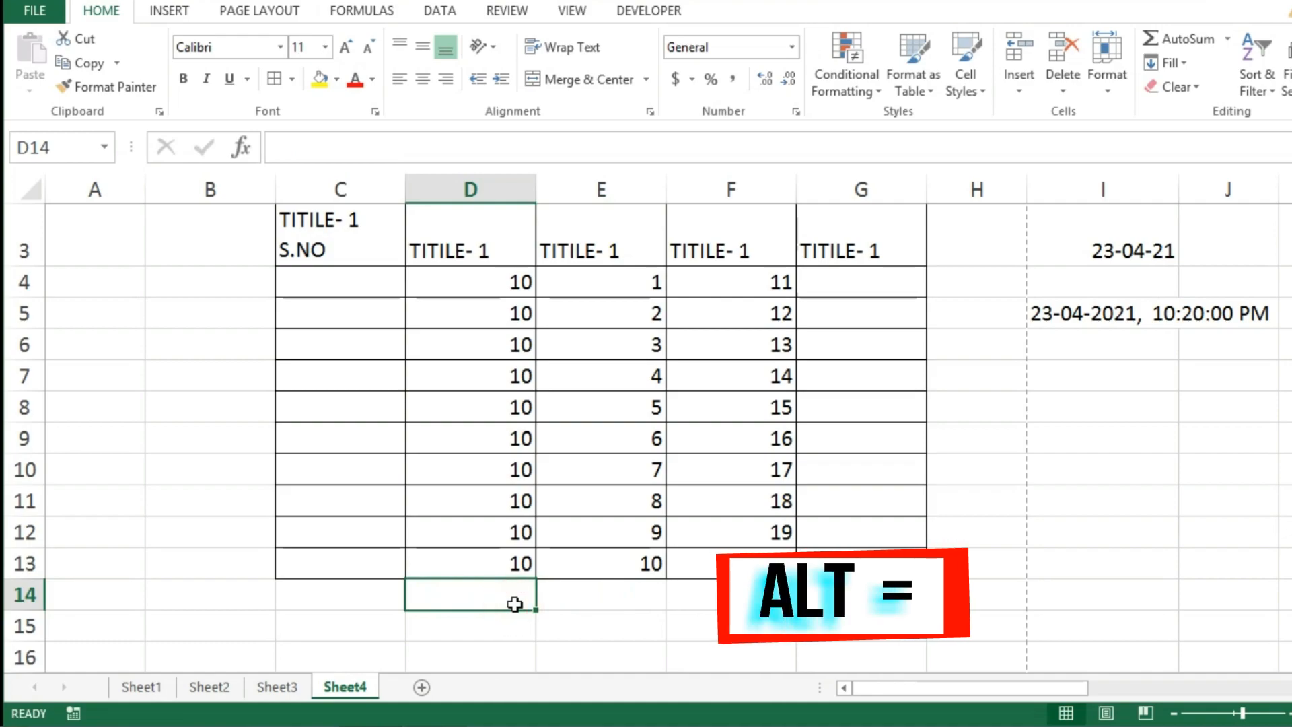
key(alt+equal)
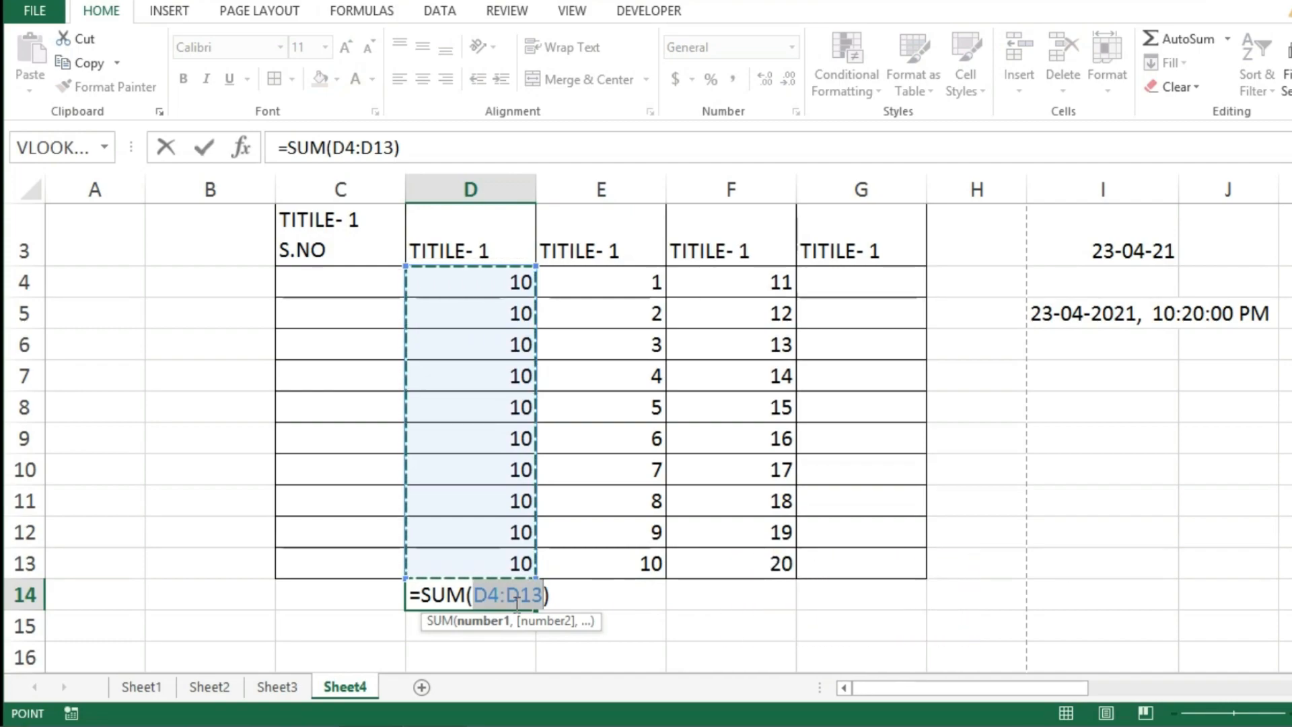
key(Return)
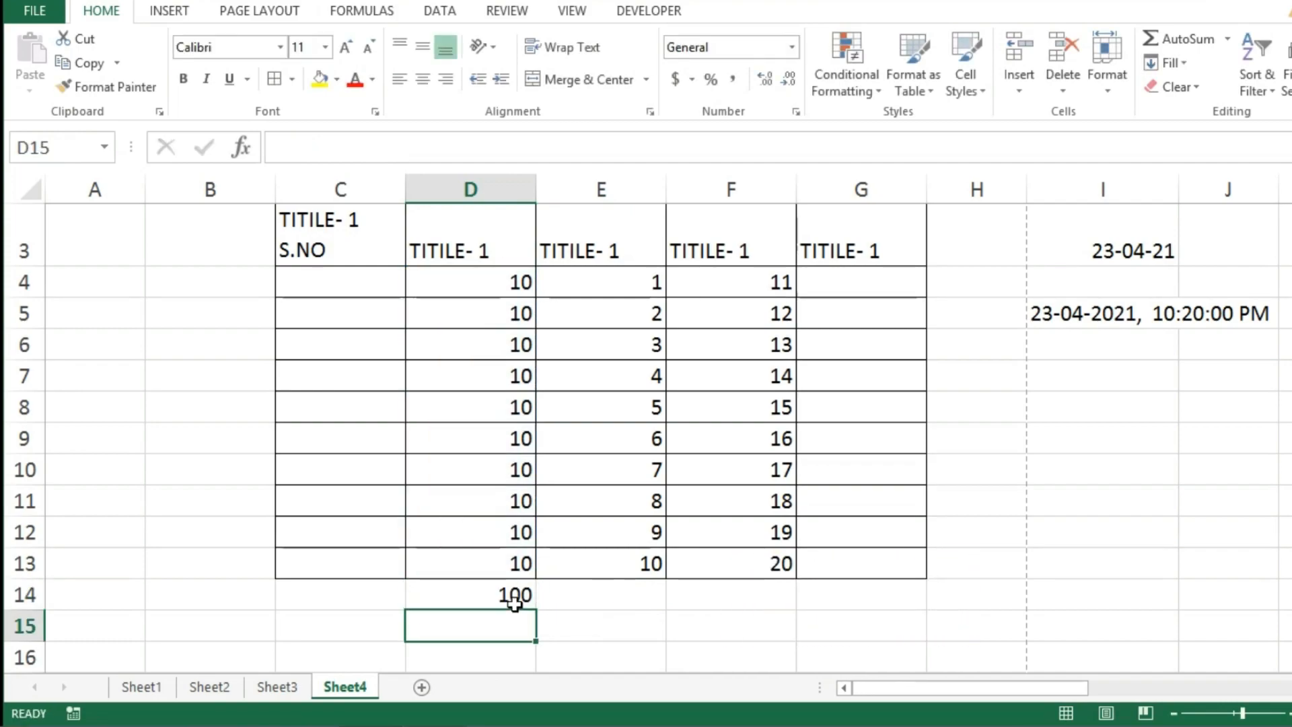
click(611, 591)
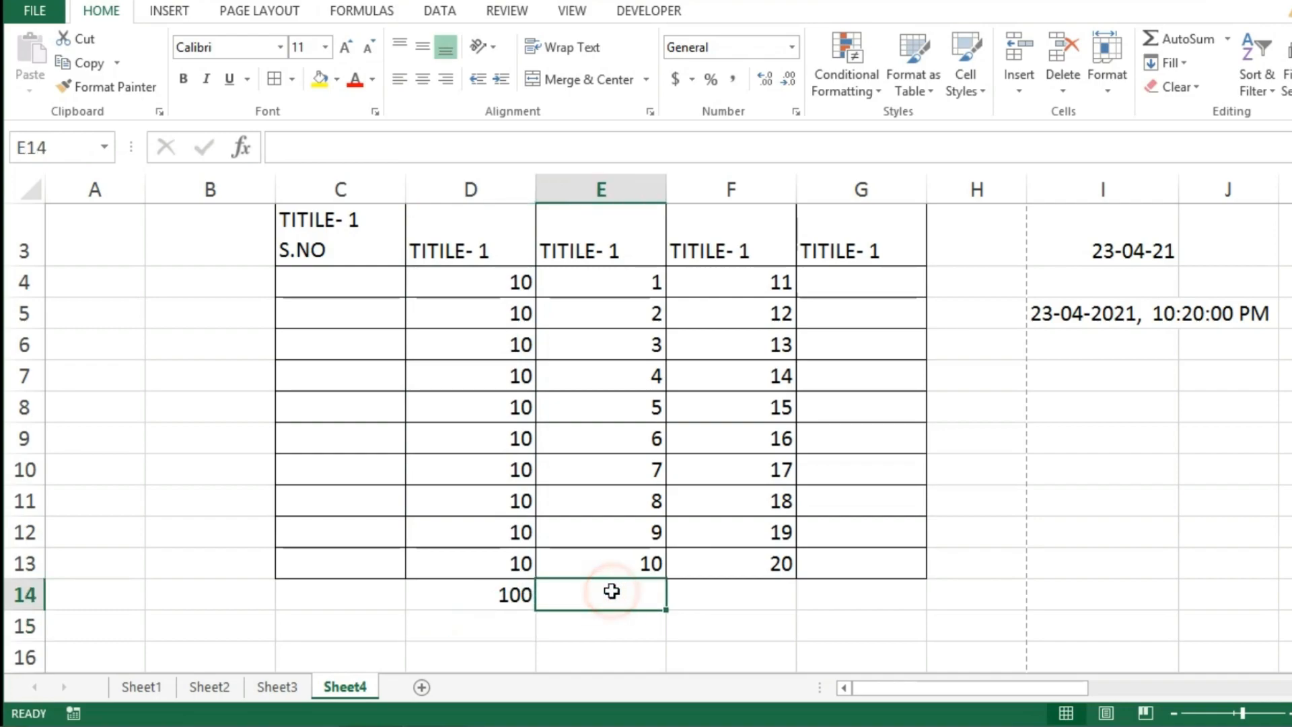
key(alt+equal)
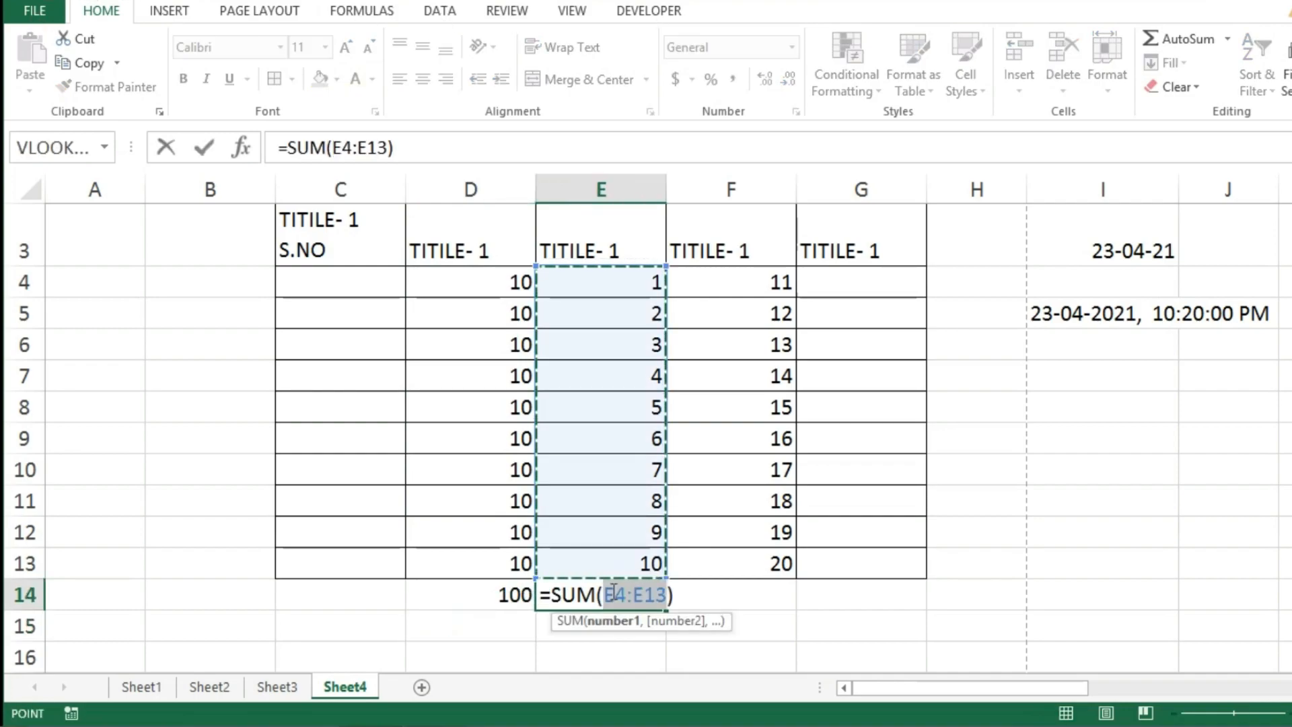
key(Return)
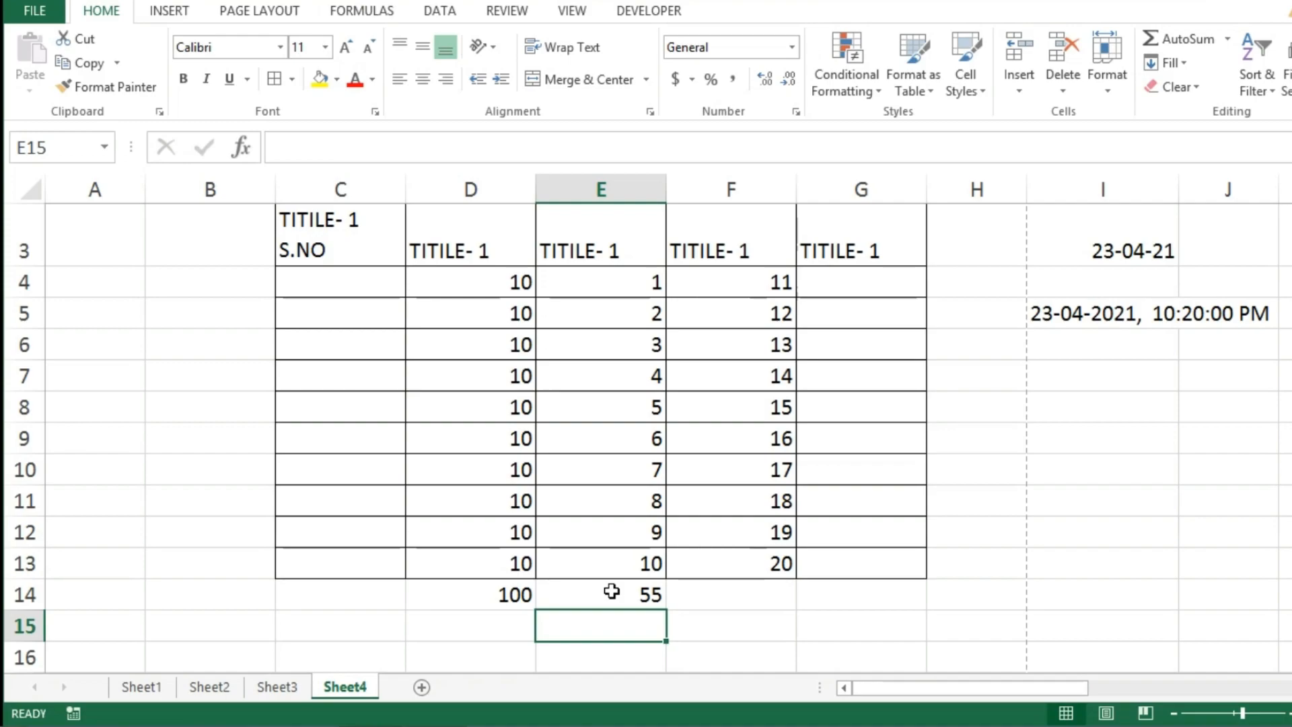
Fill C4:G13 with the value 1 in a single entry, and extend the filled rows down to row 105.
drag(325, 277, 877, 565)
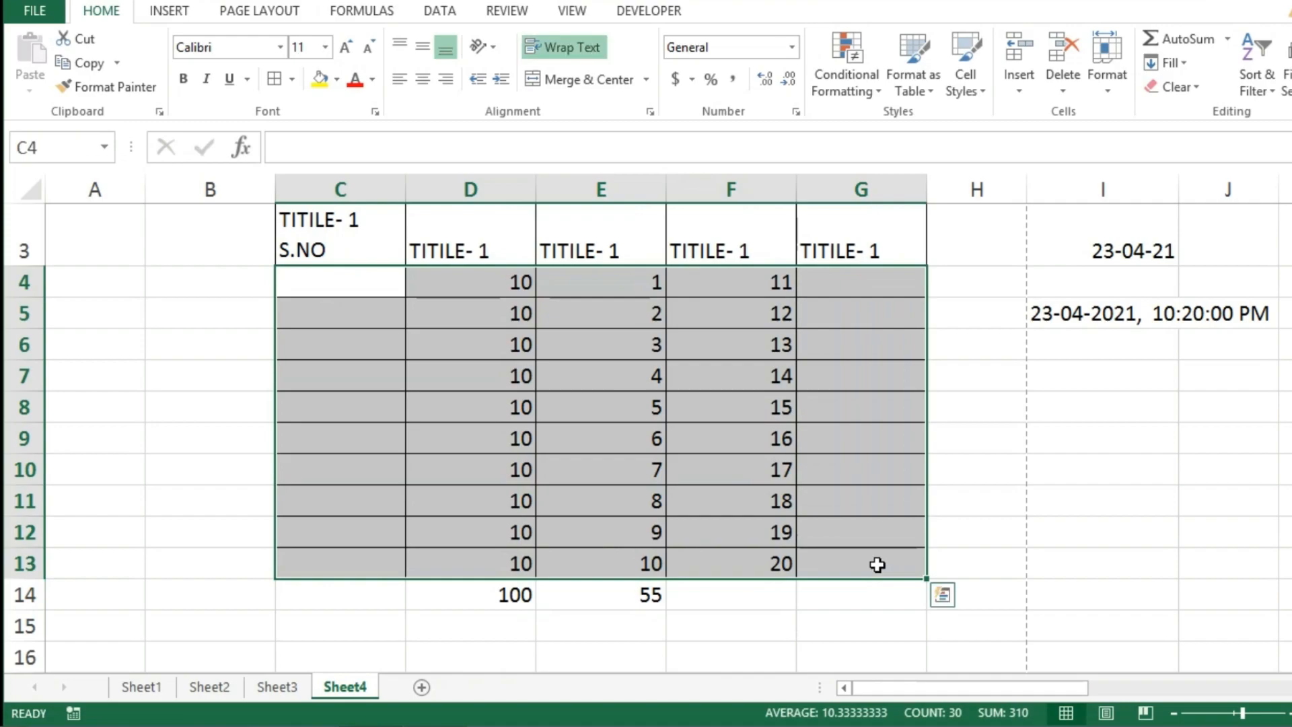
text(1)
key(ctrl+Return)
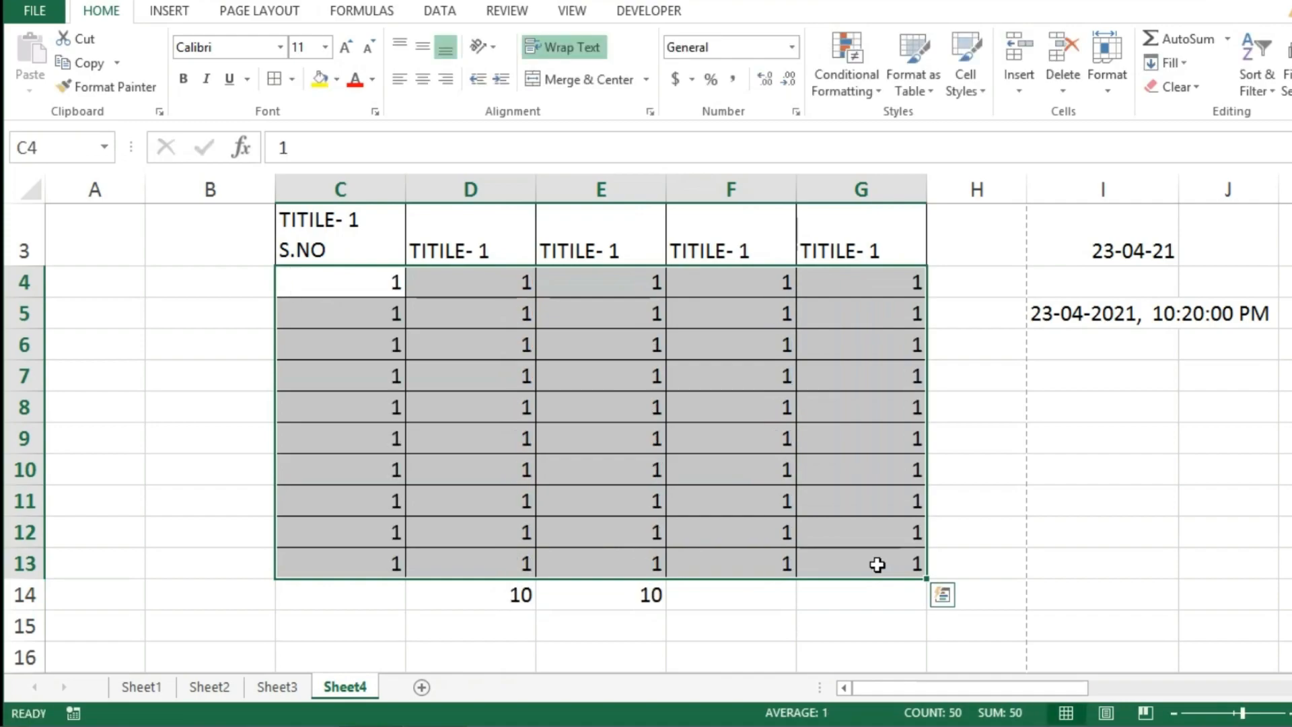
drag(361, 398, 935, 639)
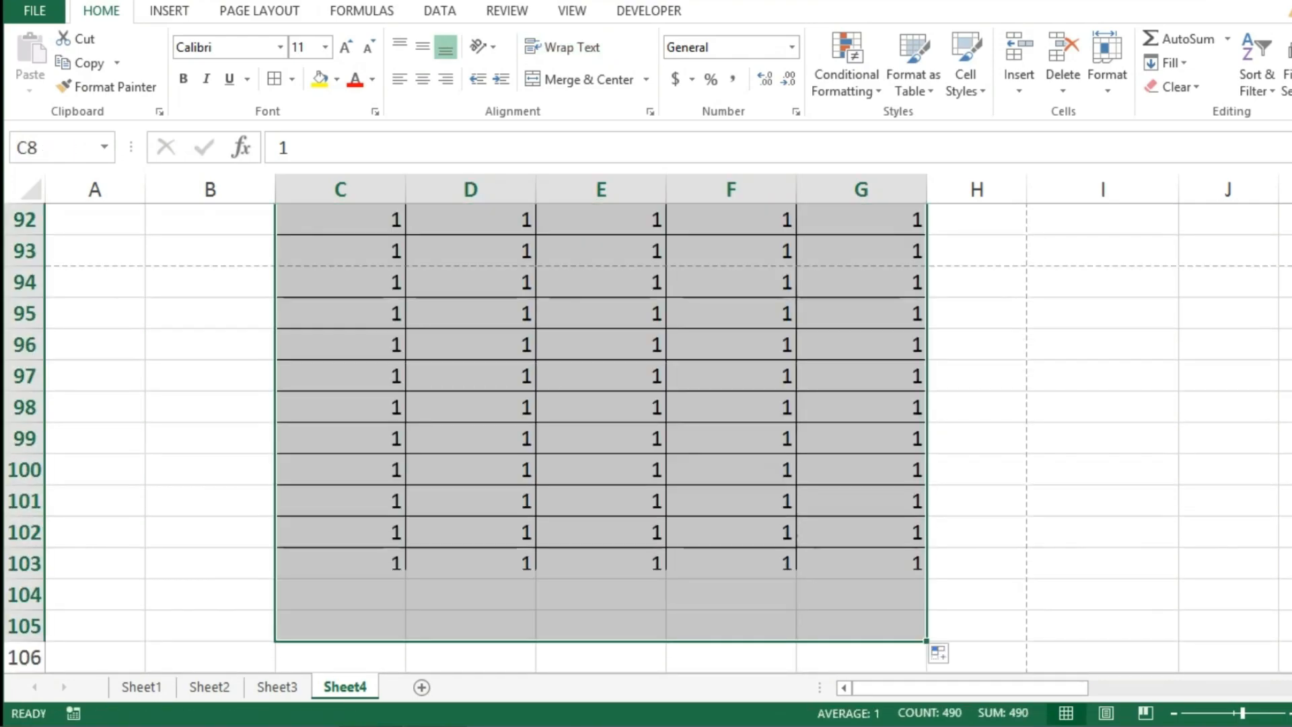
Select the whole data range C4:G105 below the header row, starting from cell C4.
click(349, 467)
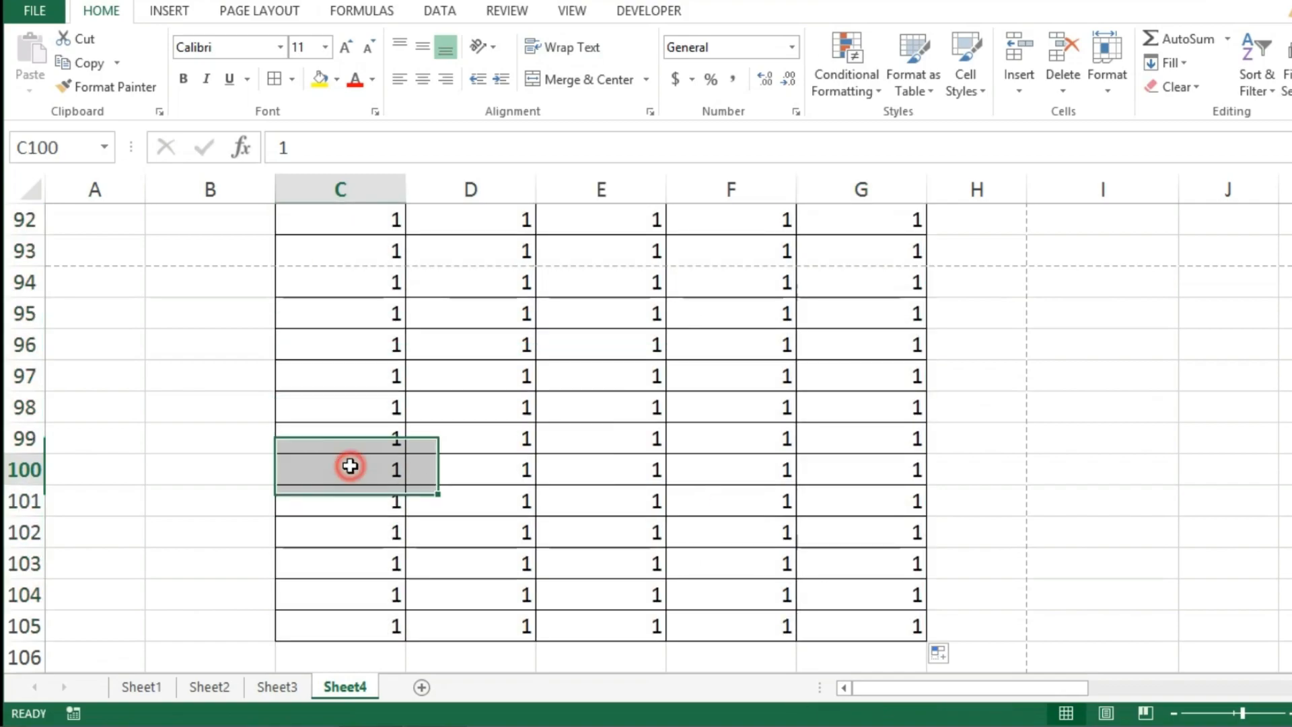
key(ctrl+Up)
key(ctrl+Up)
key(Down)
key(ctrl+shift+Down)
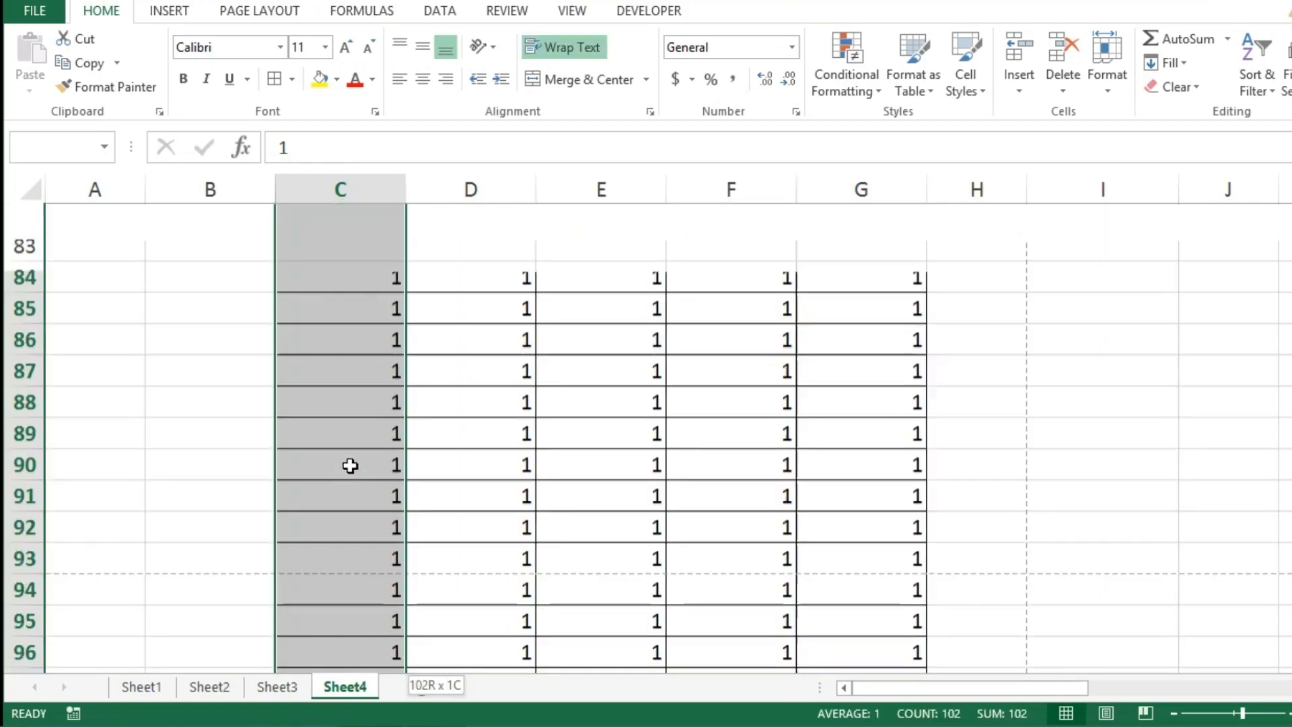
key(ctrl+shift+Right)
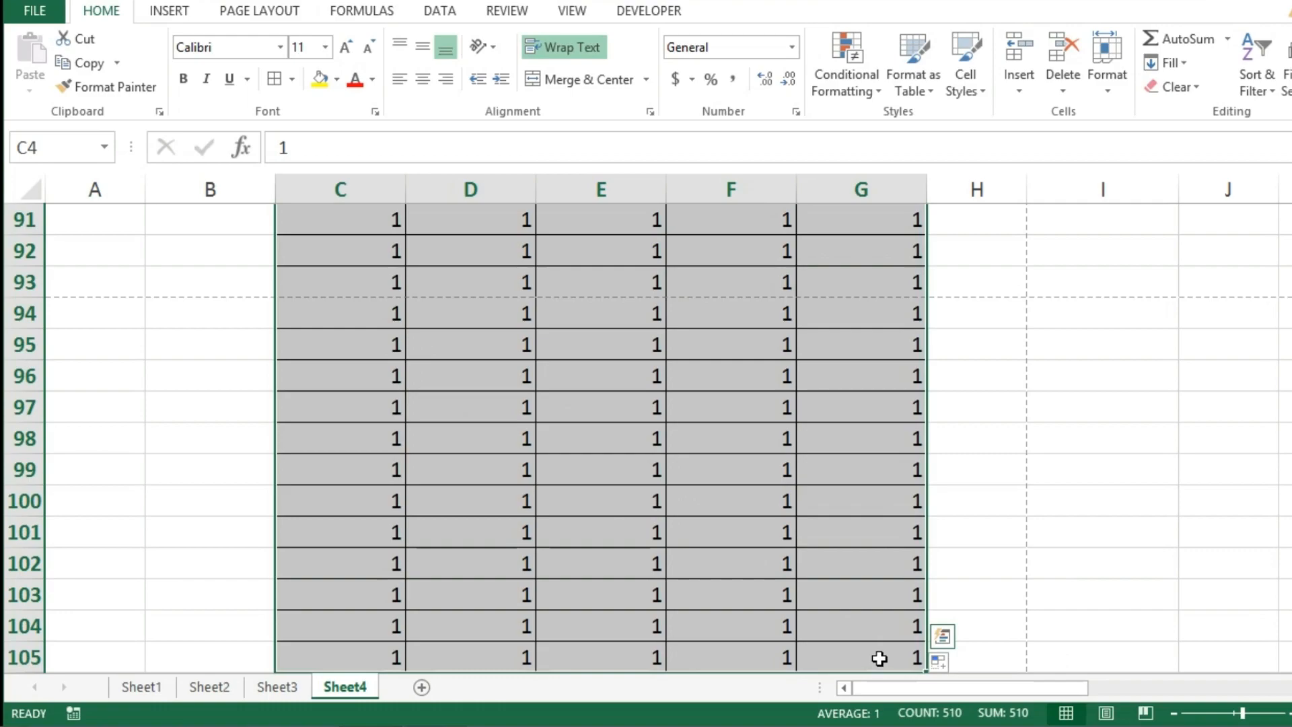
Bring the active cell C4 back into view and move the active cell to corner G4, keeping C4:G105 selected.
scroll(602, 438, up, 20)
scroll(602, 438, down, 20)
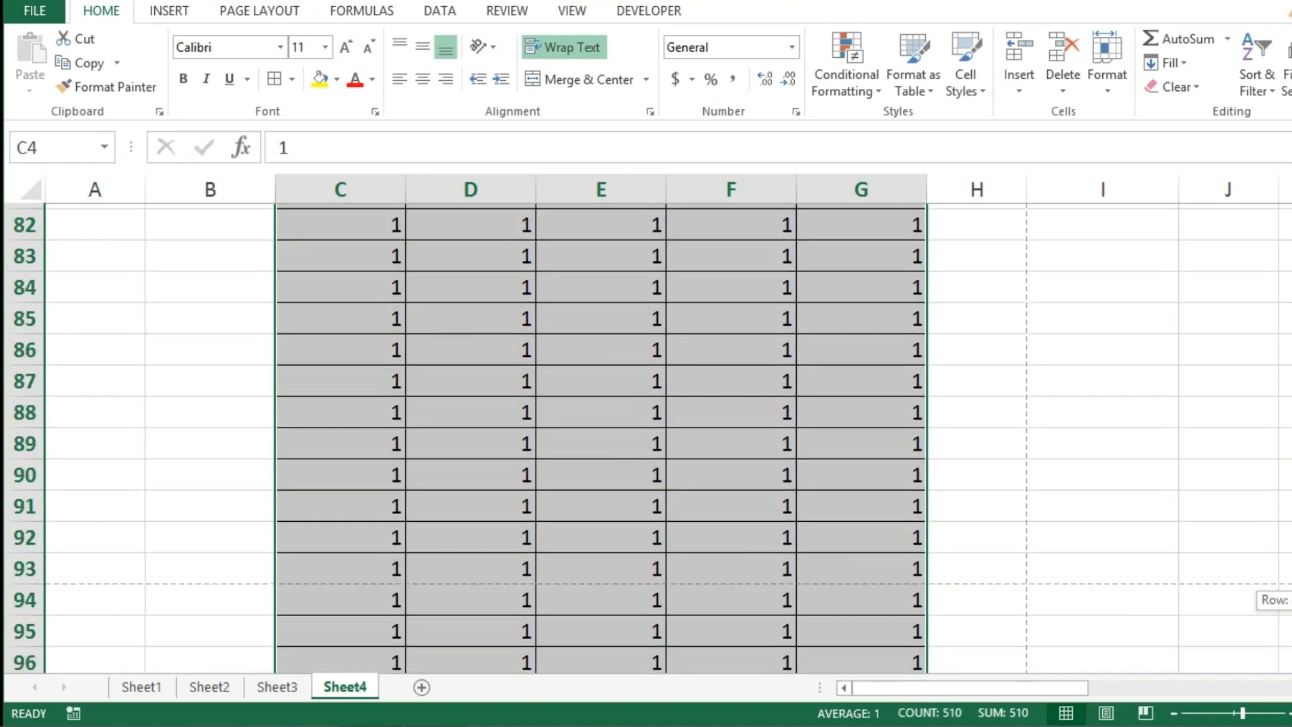
scroll(602, 438, down, 3)
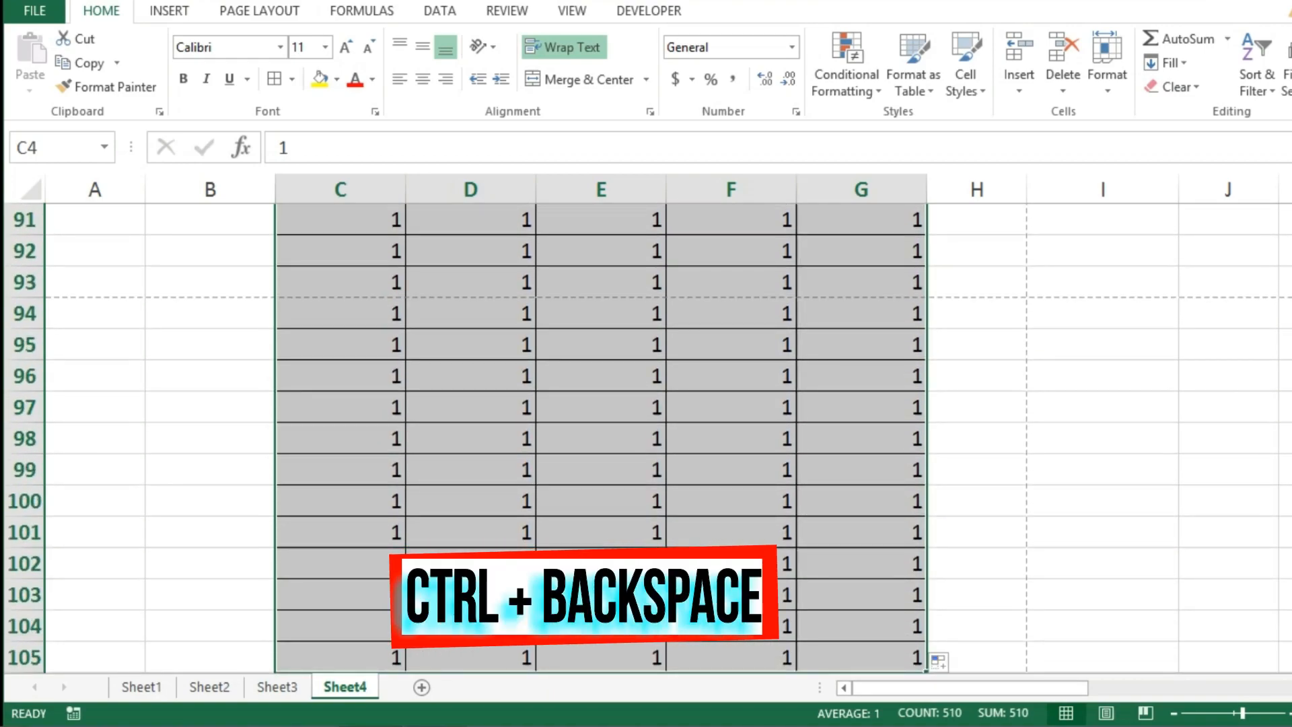
key(ctrl+BackSpace)
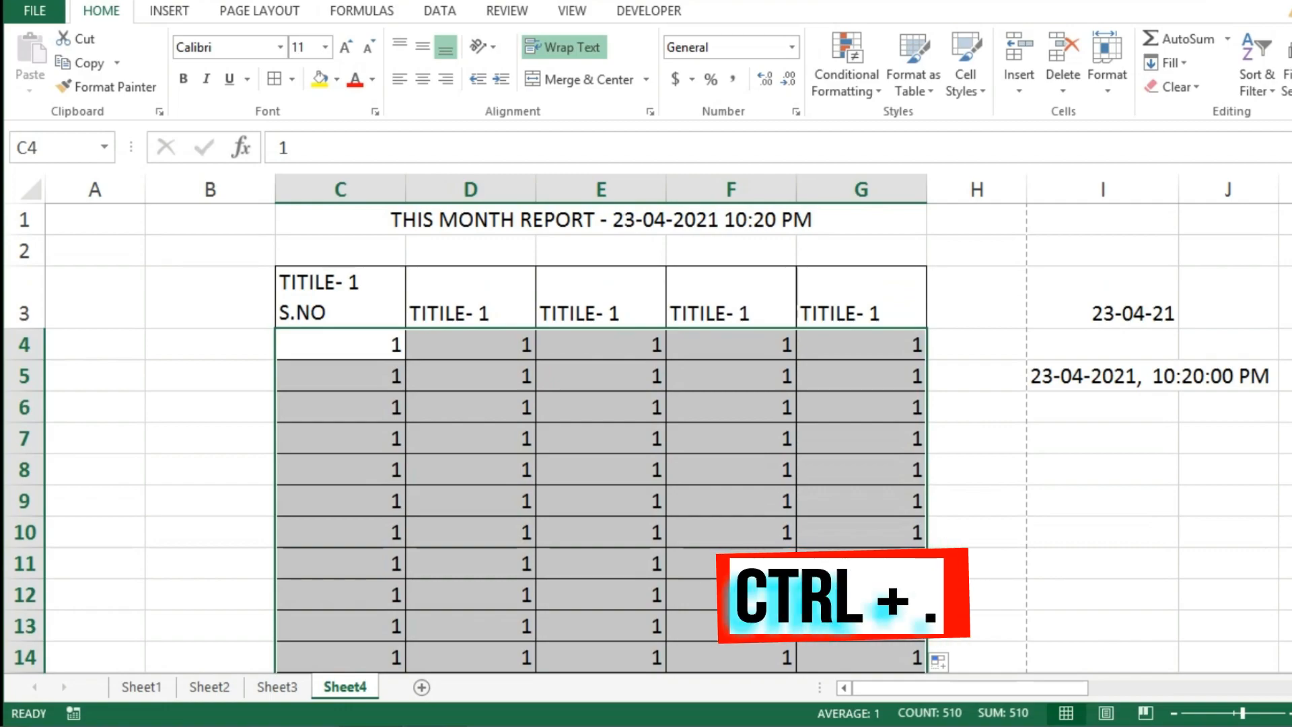
key(ctrl+period)
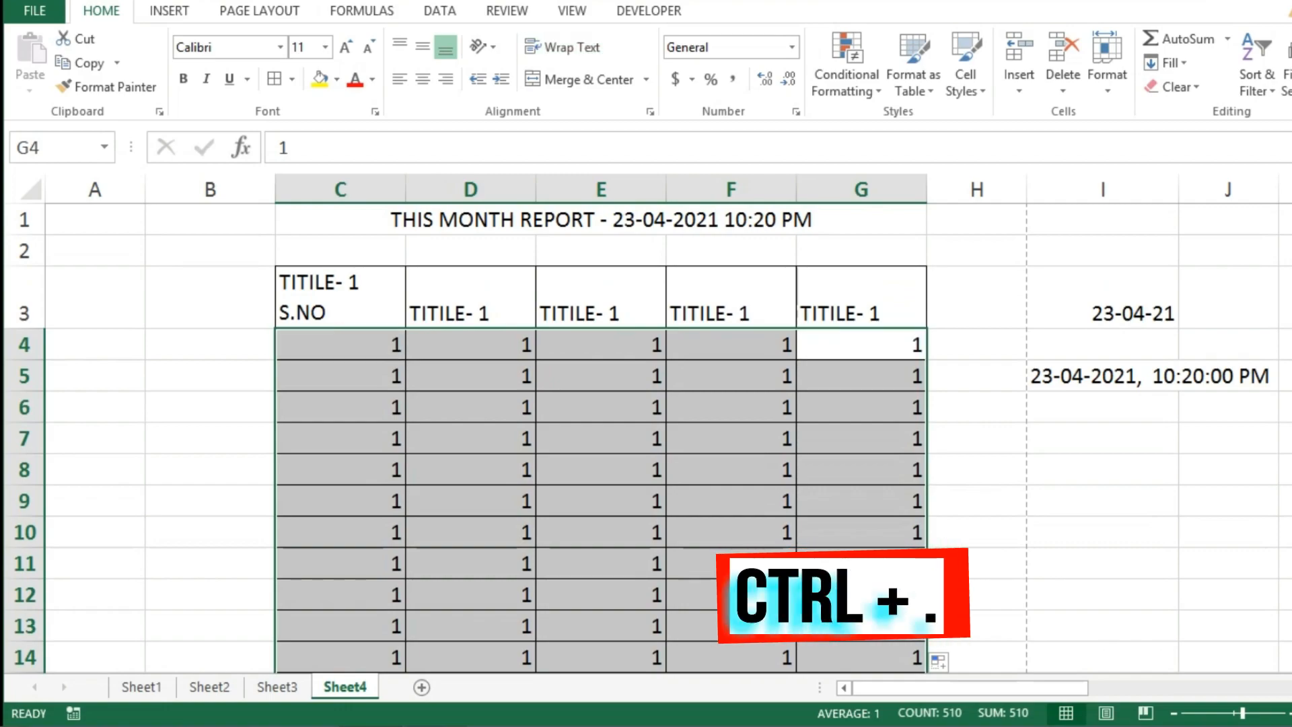
Cycle the active cell repeatedly through the four corners of the selected range C4:G105.
key(ctrl+period)
key(ctrl+period)
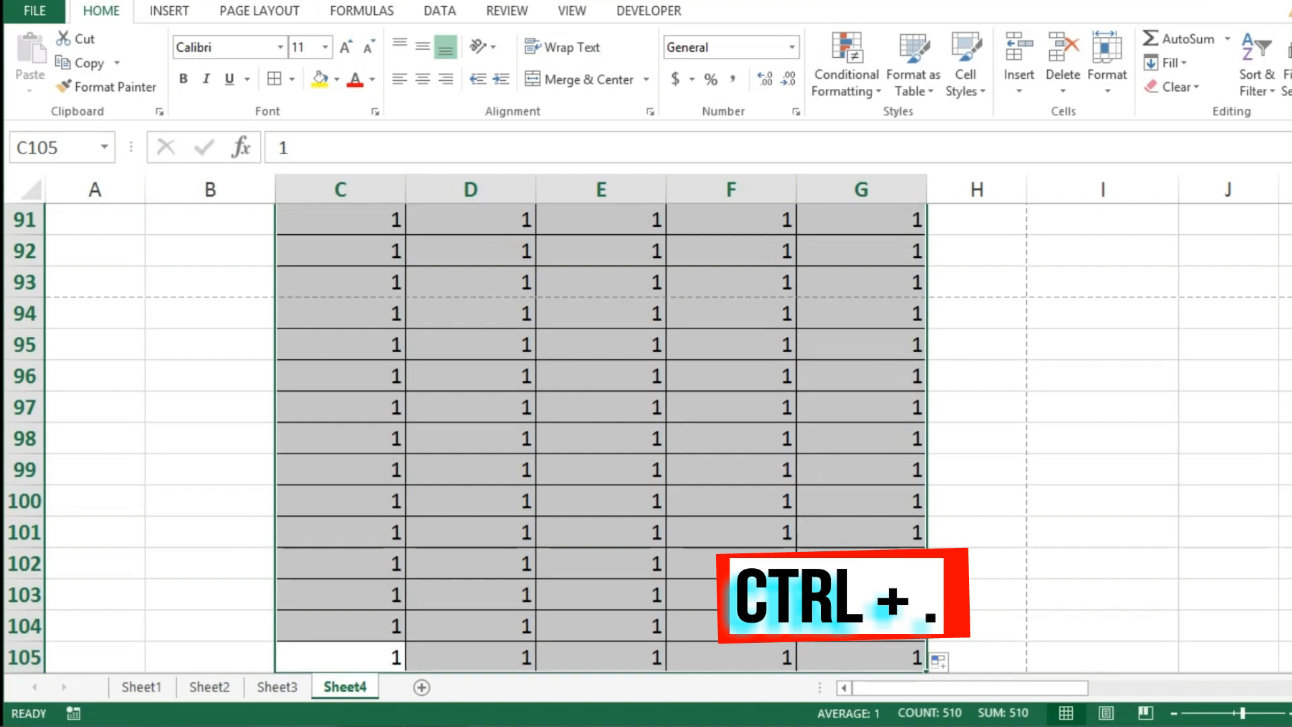
key(ctrl+period)
key(ctrl+period)
key(ctrl+period)
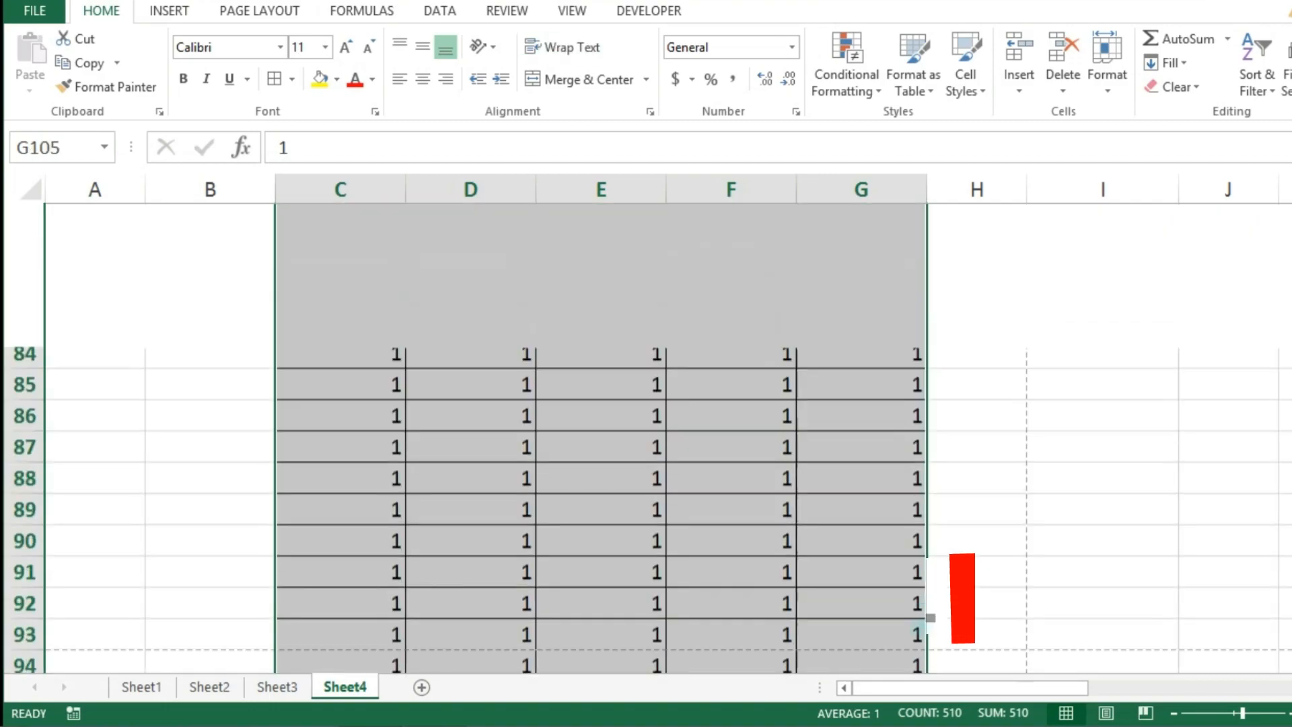
key(ctrl+period)
key(ctrl+period)
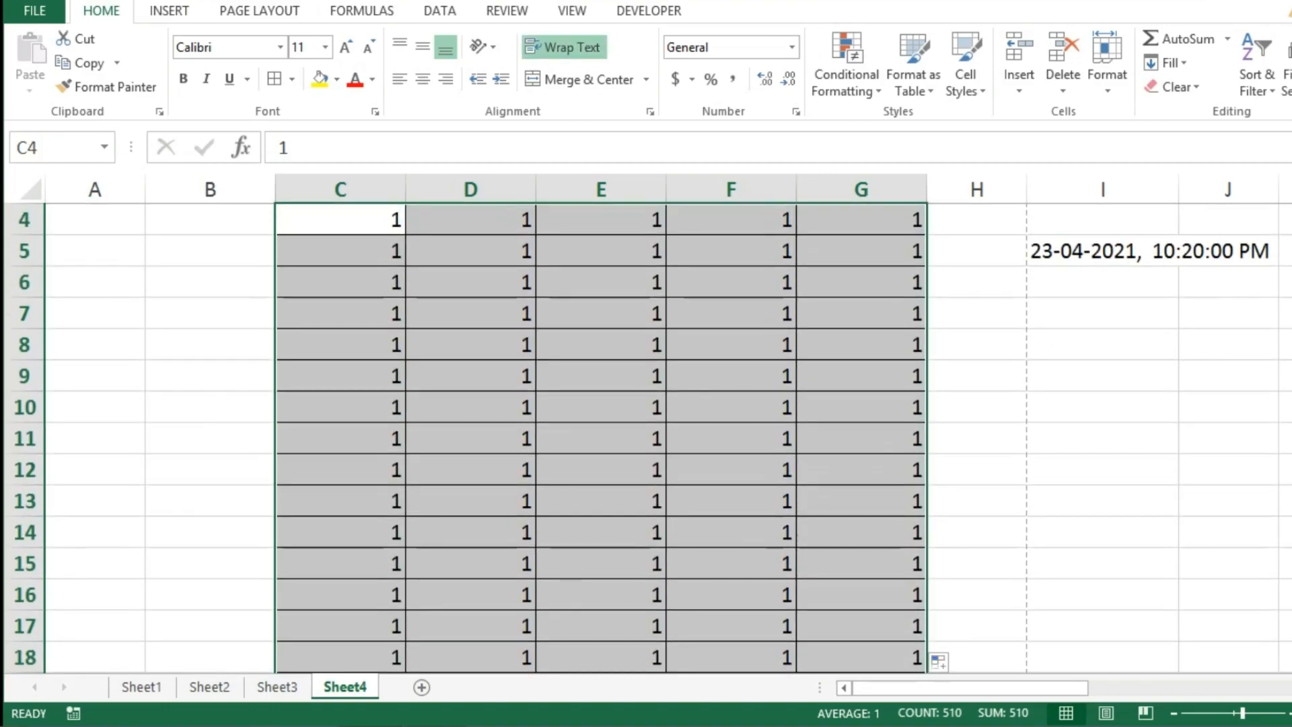
key(ctrl+period)
key(ctrl+period)
key(ctrl+period)
key(ctrl+period)
Undo the row extension and the fill of 1s, and clear the totals in D14:F14.
key(ctrl+z)
key(ctrl+z)
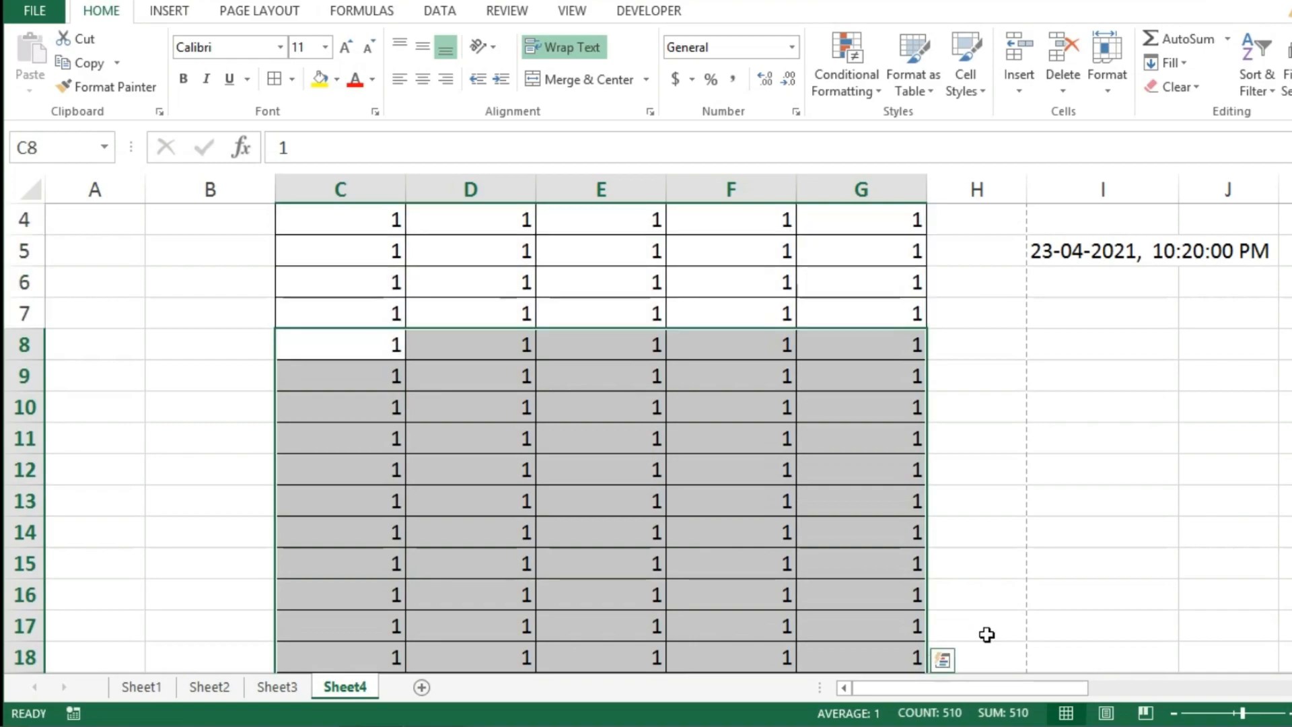
drag(513, 537, 727, 549)
key(Delete)
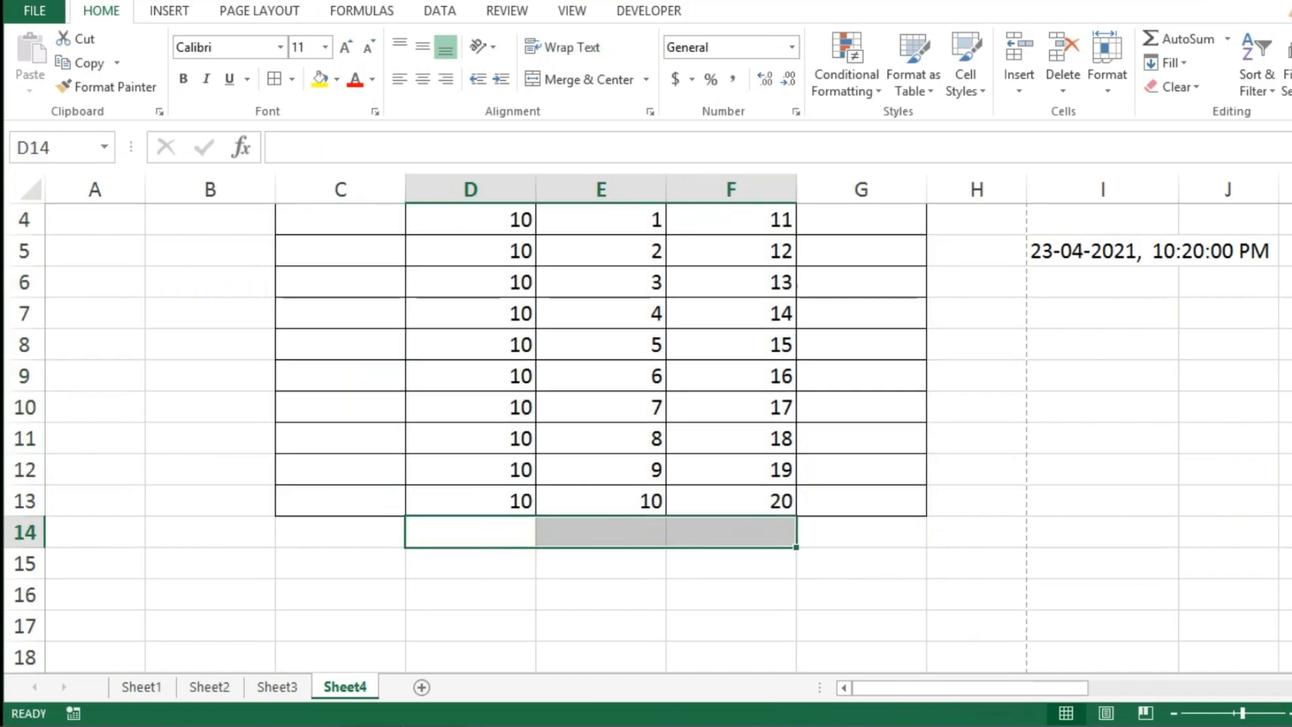
scroll(1281, 336, up, 1)
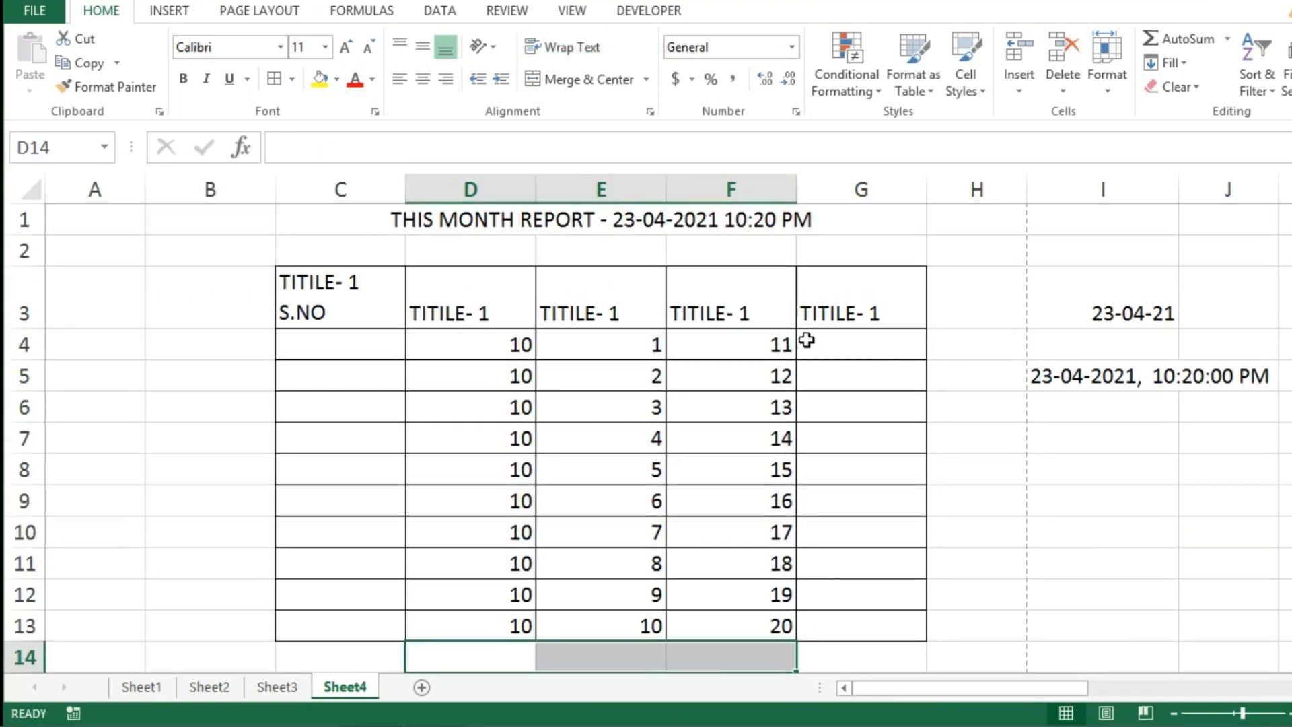
drag(521, 311, 722, 620)
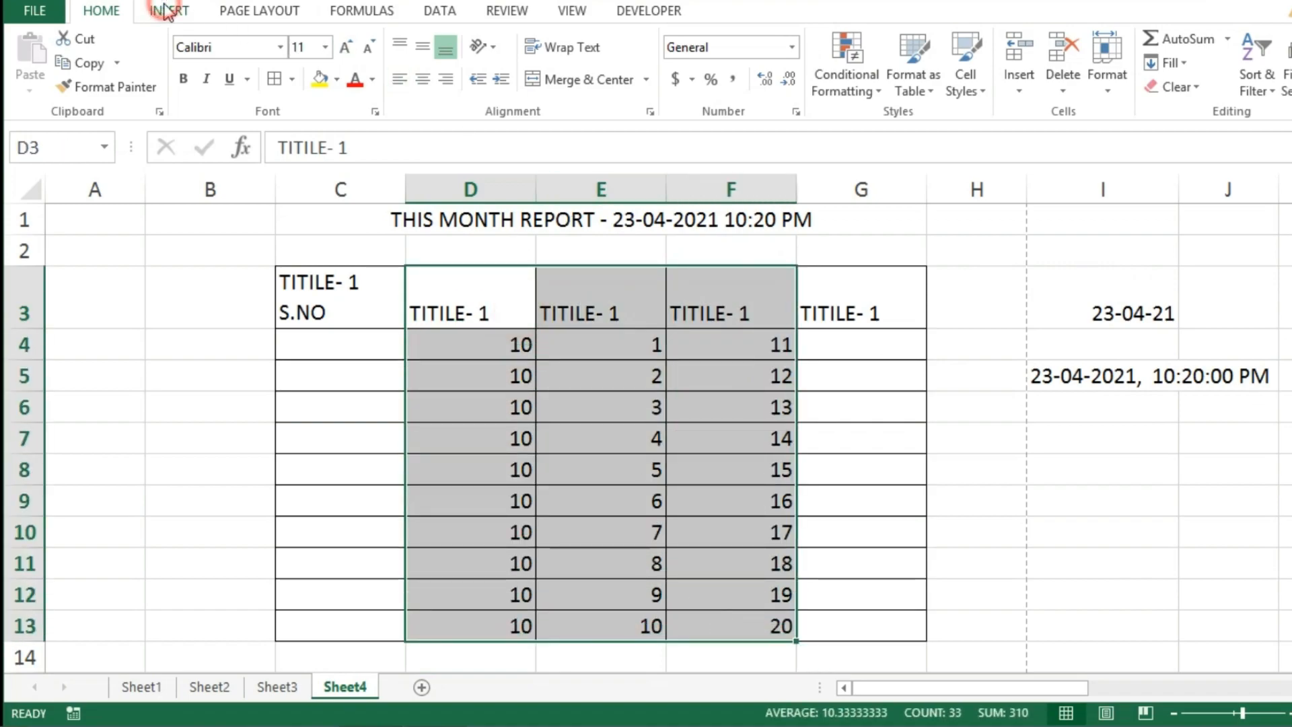
scroll(485, 54, down, 1)
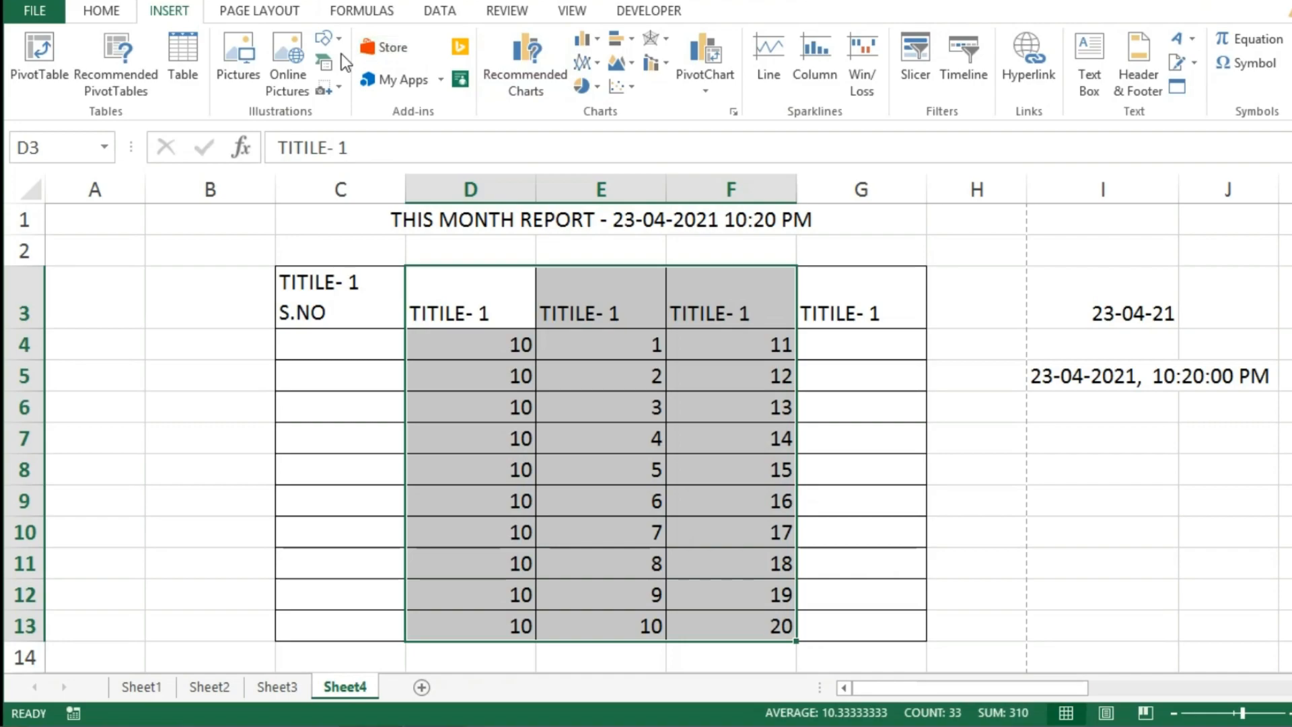
click(590, 46)
click(902, 402)
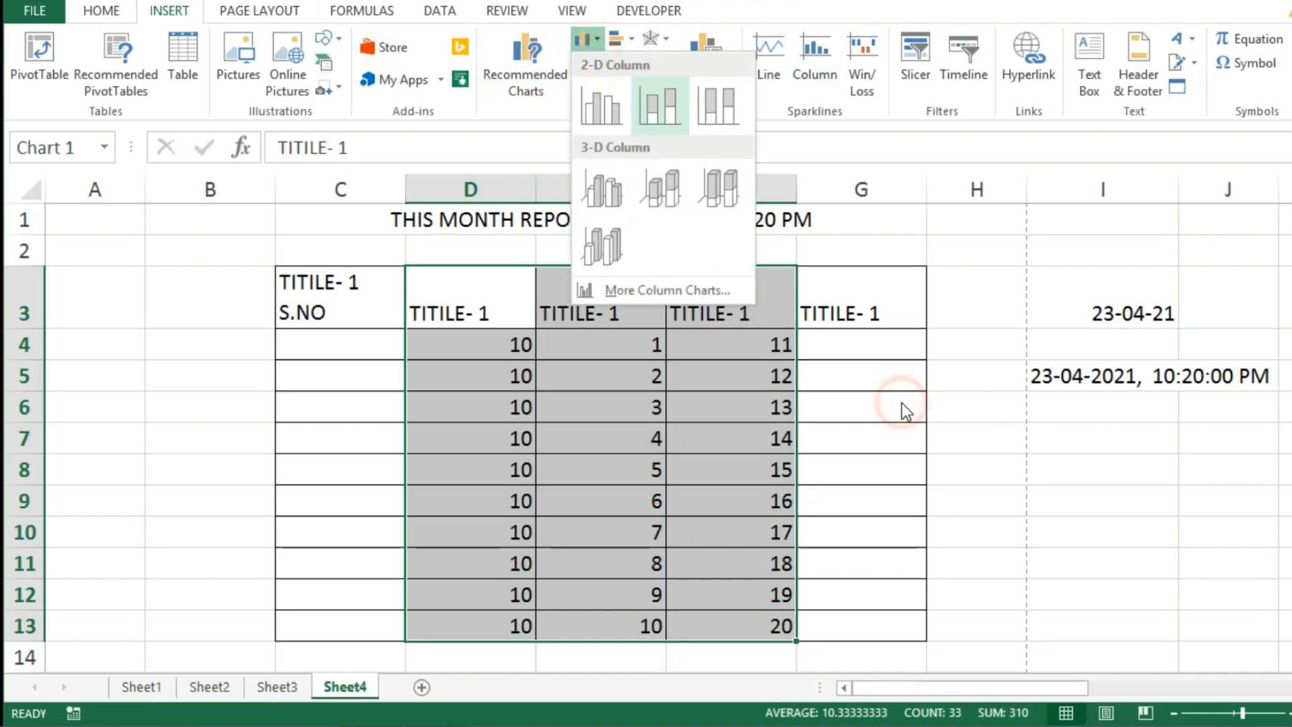
Insert the default clustered column chart from D3:F13 and move it up and left over columns B to G.
click(464, 300)
drag(717, 543, 750, 640)
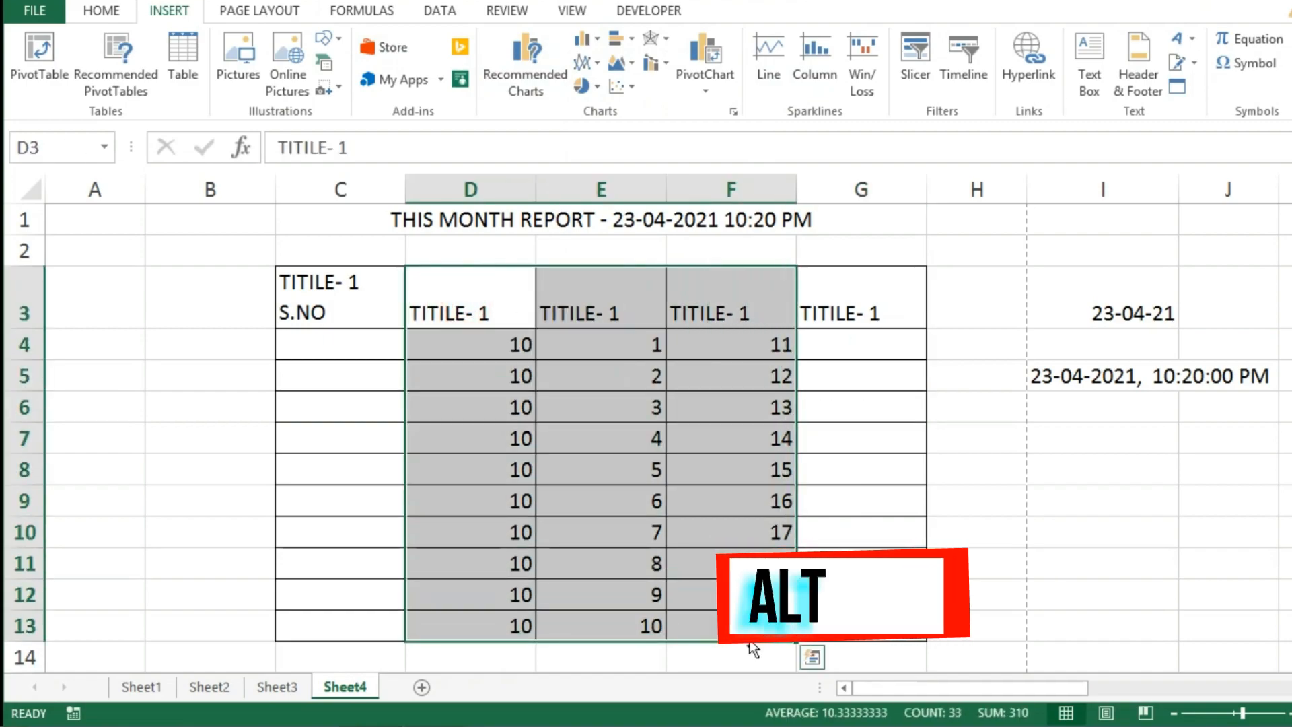
key(alt+F1)
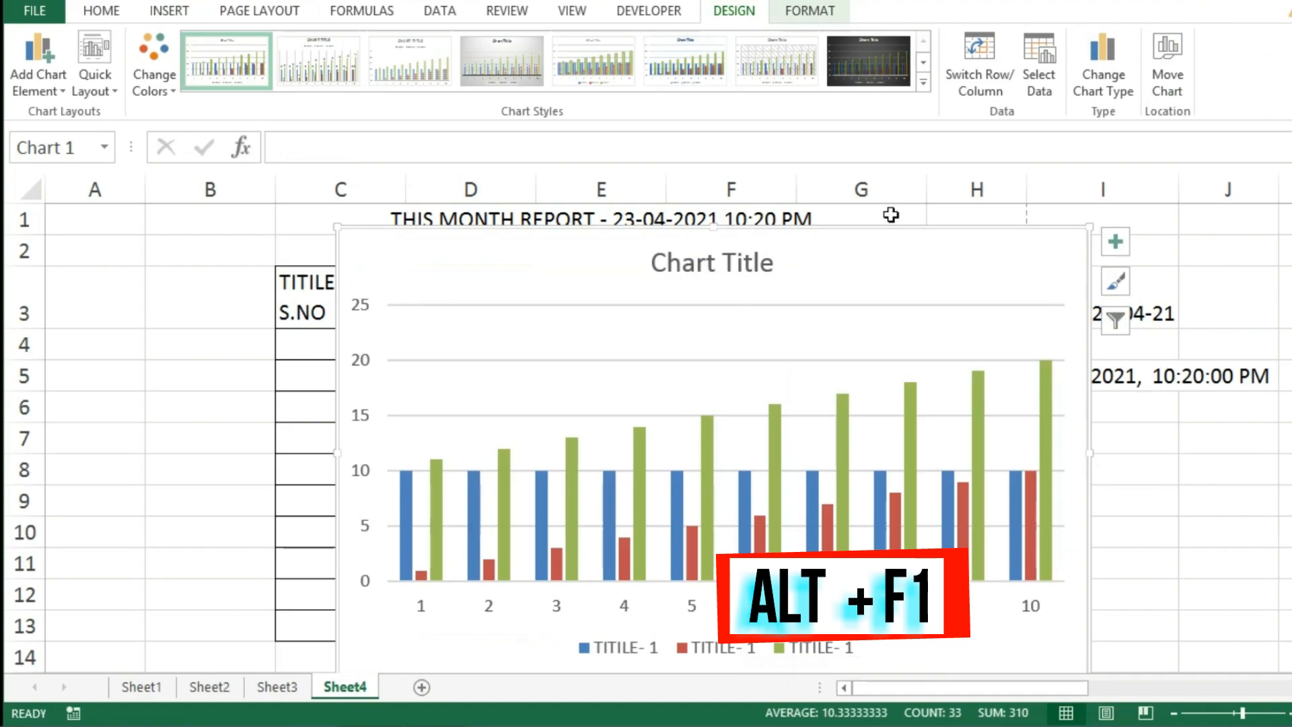
drag(833, 261, 664, 170)
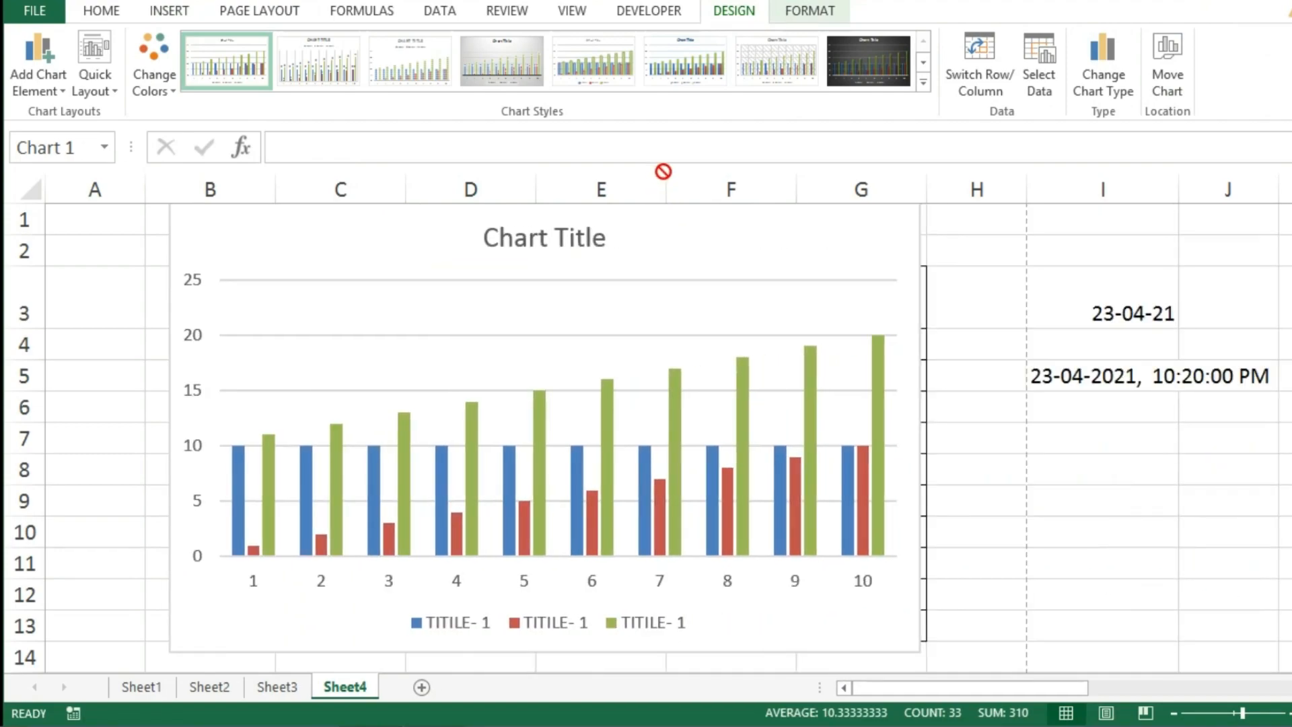
Undo the move of the chart and its insertion.
key(ctrl+z)
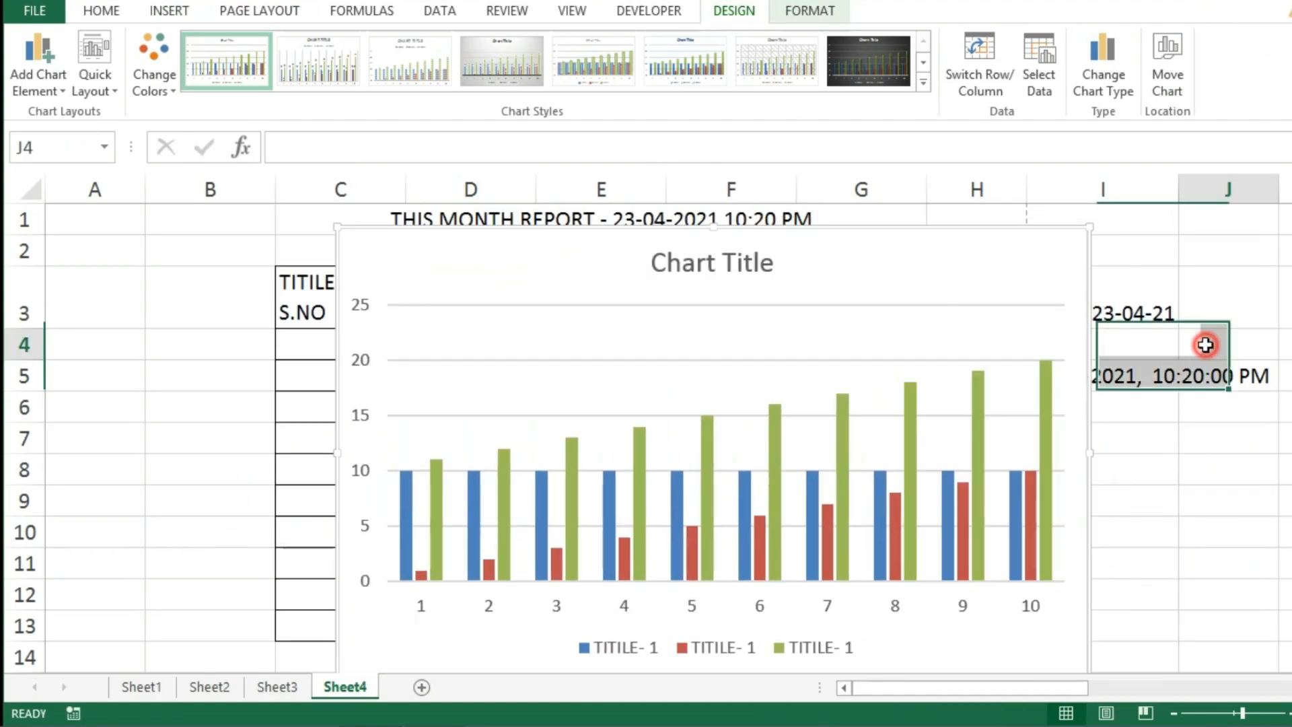
click(1206, 343)
key(ctrl+z)
Create a default clustered column chart from D3:F13 and apply the chart style with the dark background.
drag(498, 291, 766, 615)
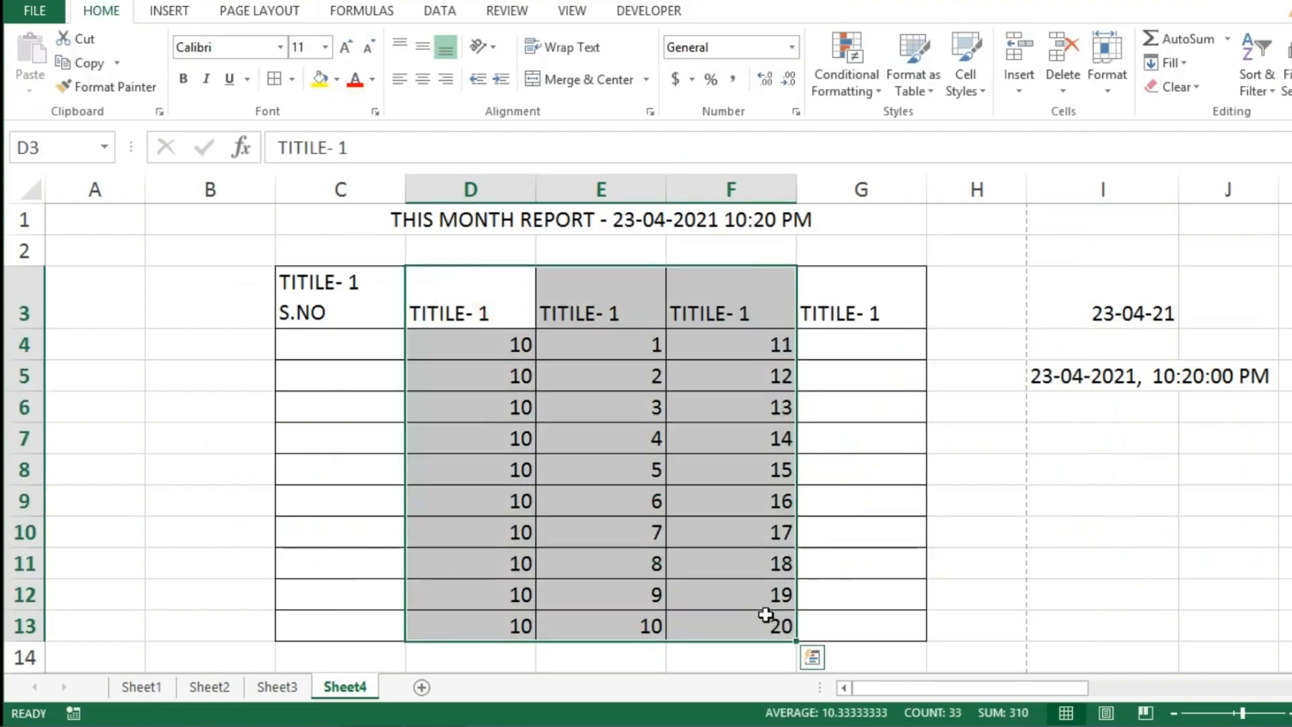
key(ctrl+F1)
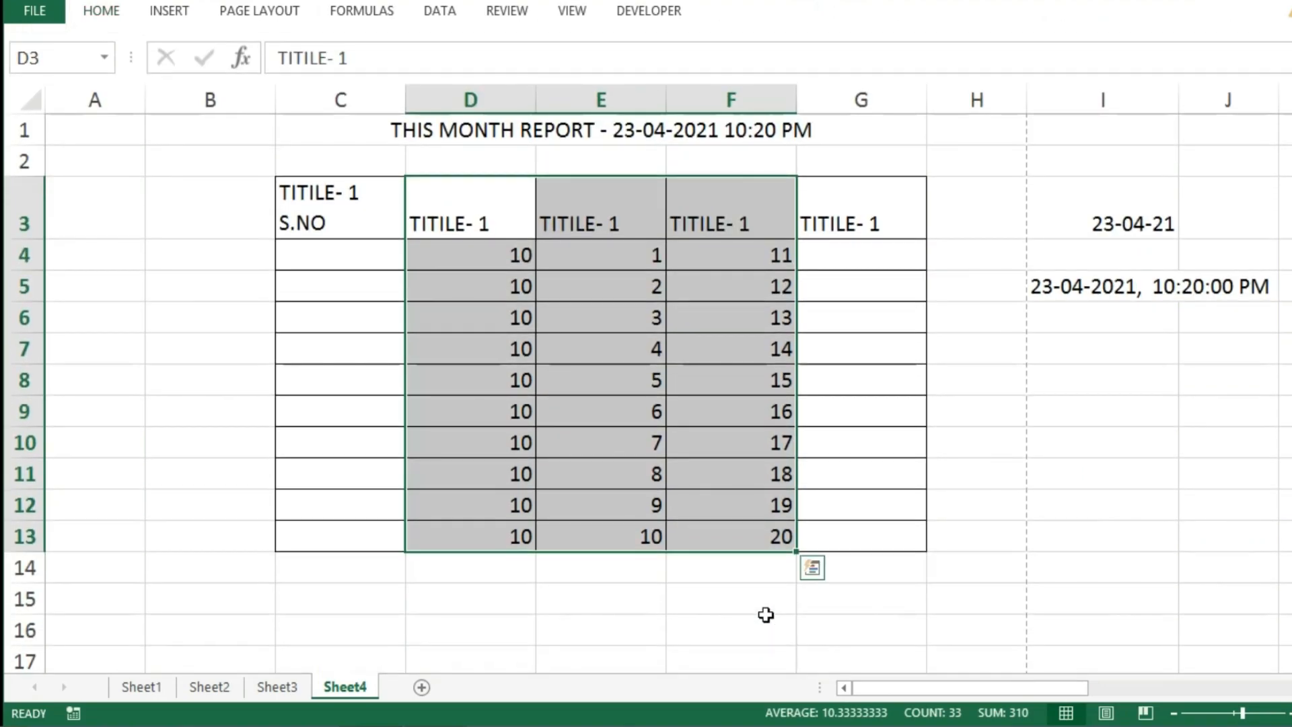
key(ctrl+F1)
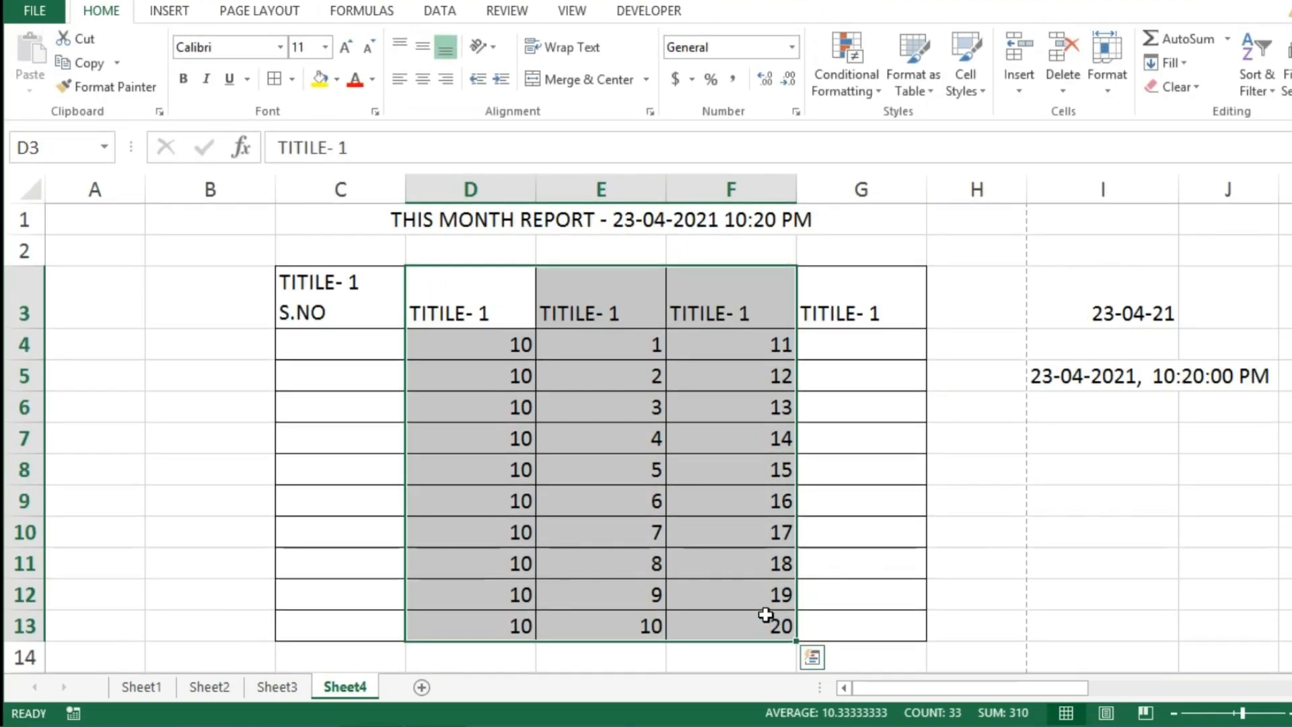
key(alt+F1)
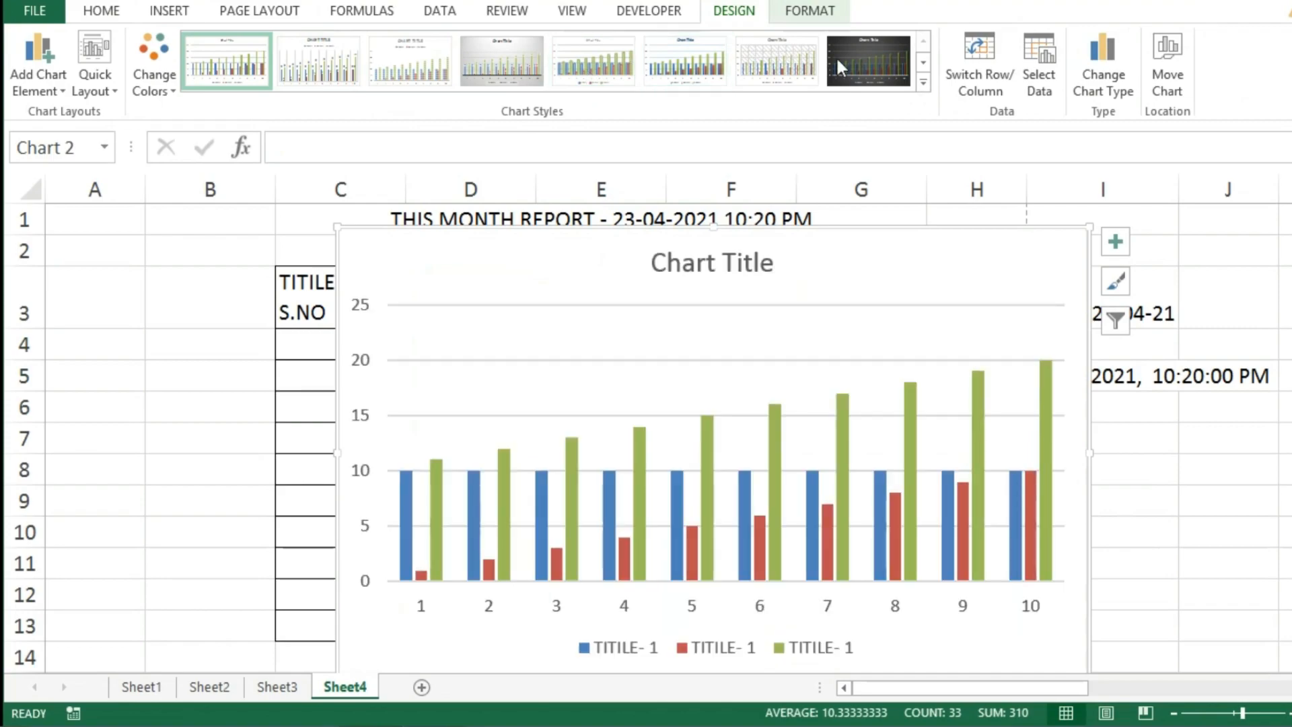
click(890, 67)
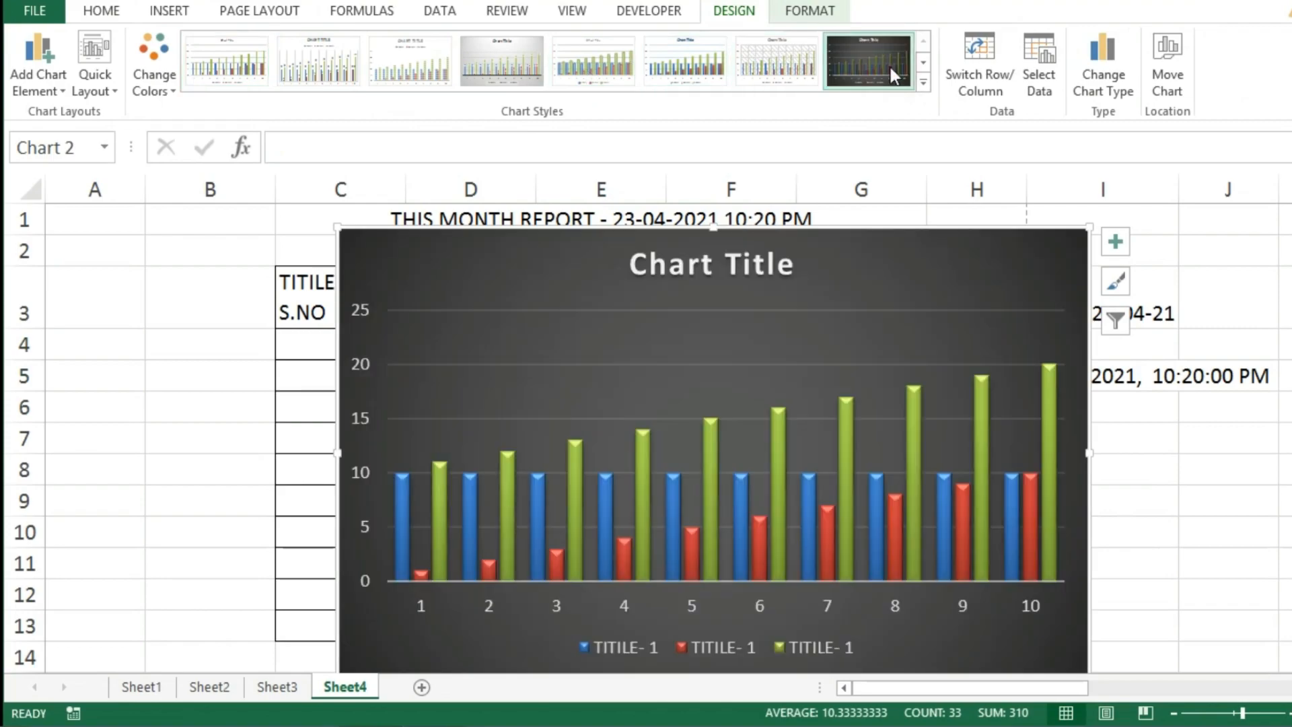
click(892, 75)
Change the chart type from Clustered Column to Line.
click(945, 289)
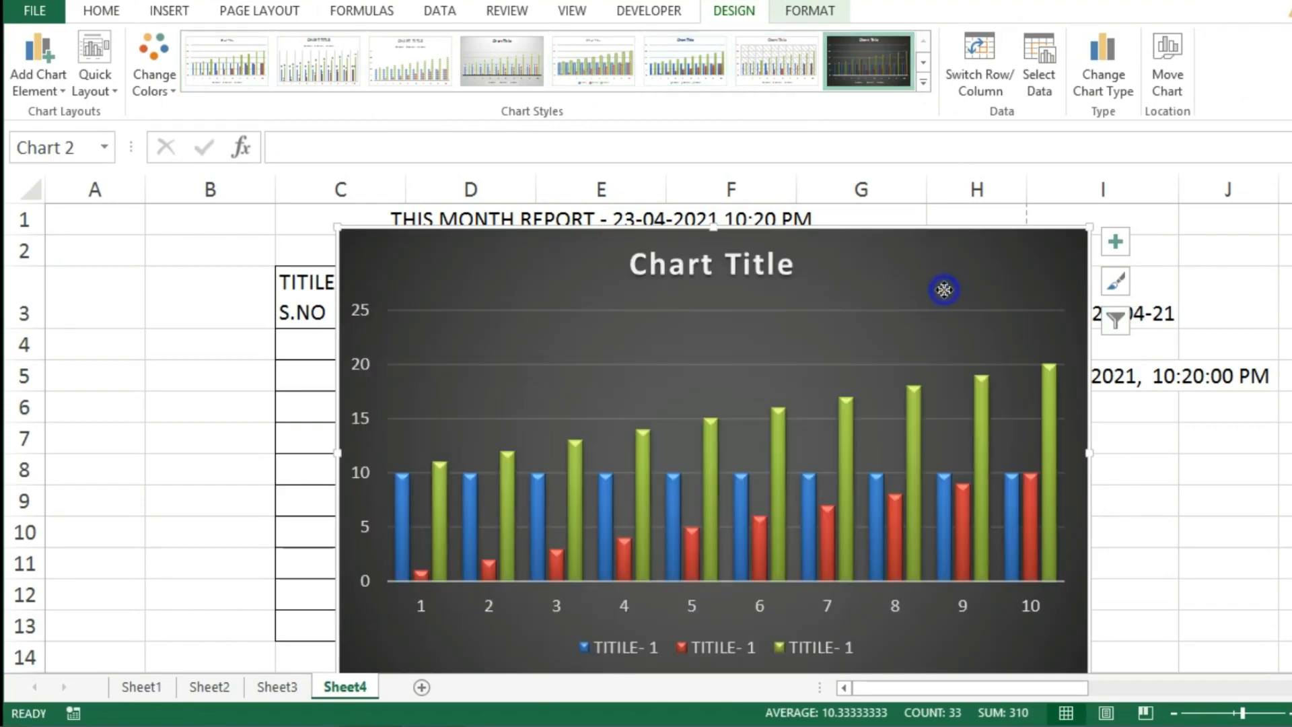
right_click(944, 289)
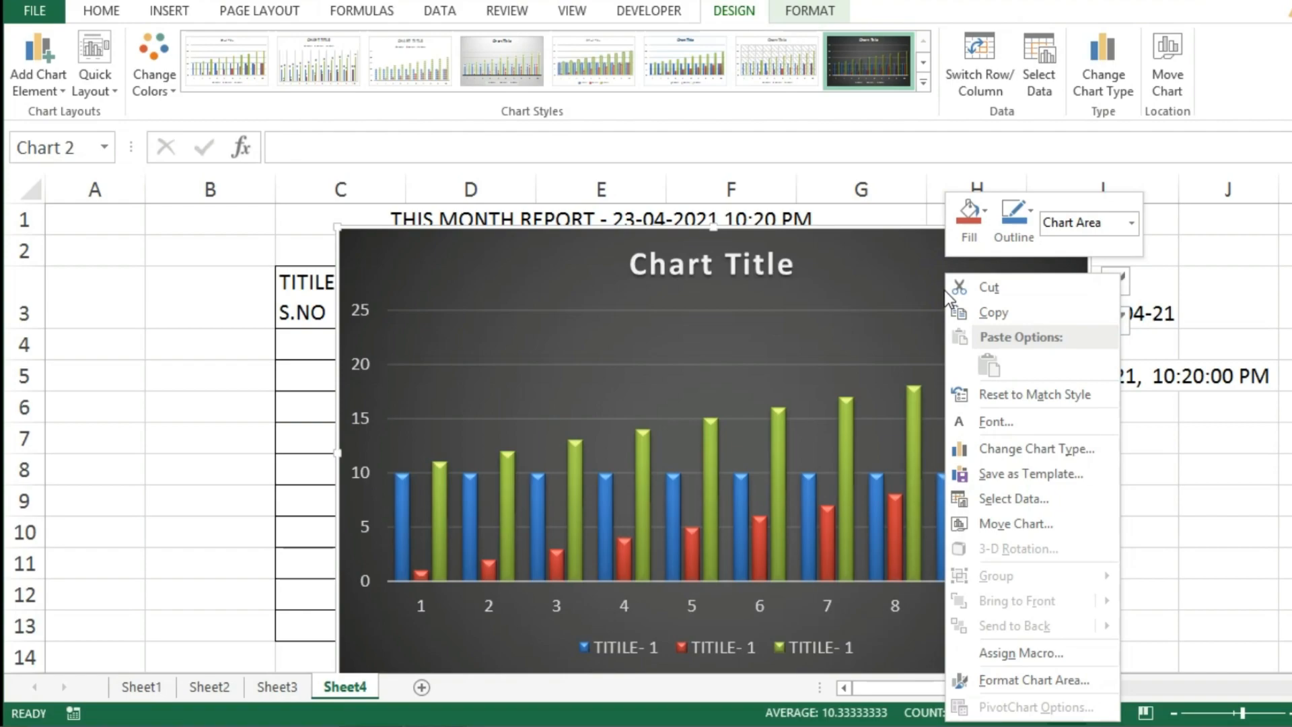
click(990, 447)
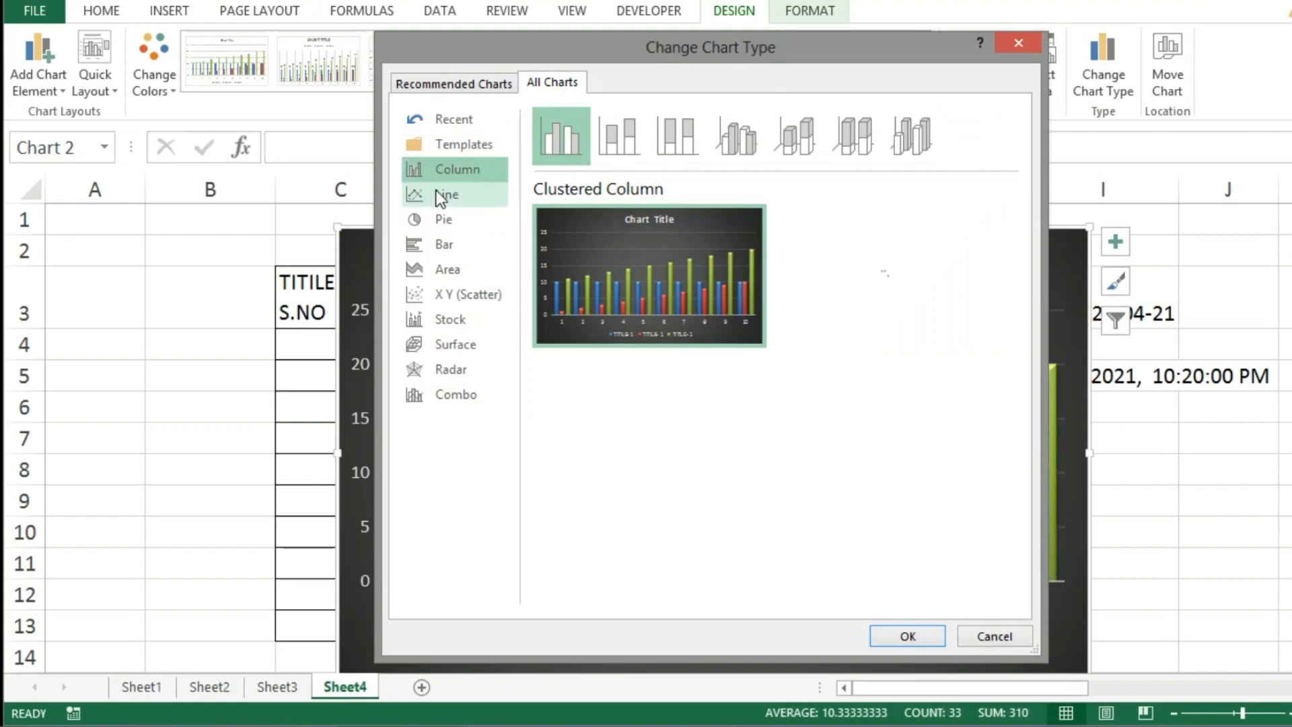
click(441, 193)
mouse_move(631, 299)
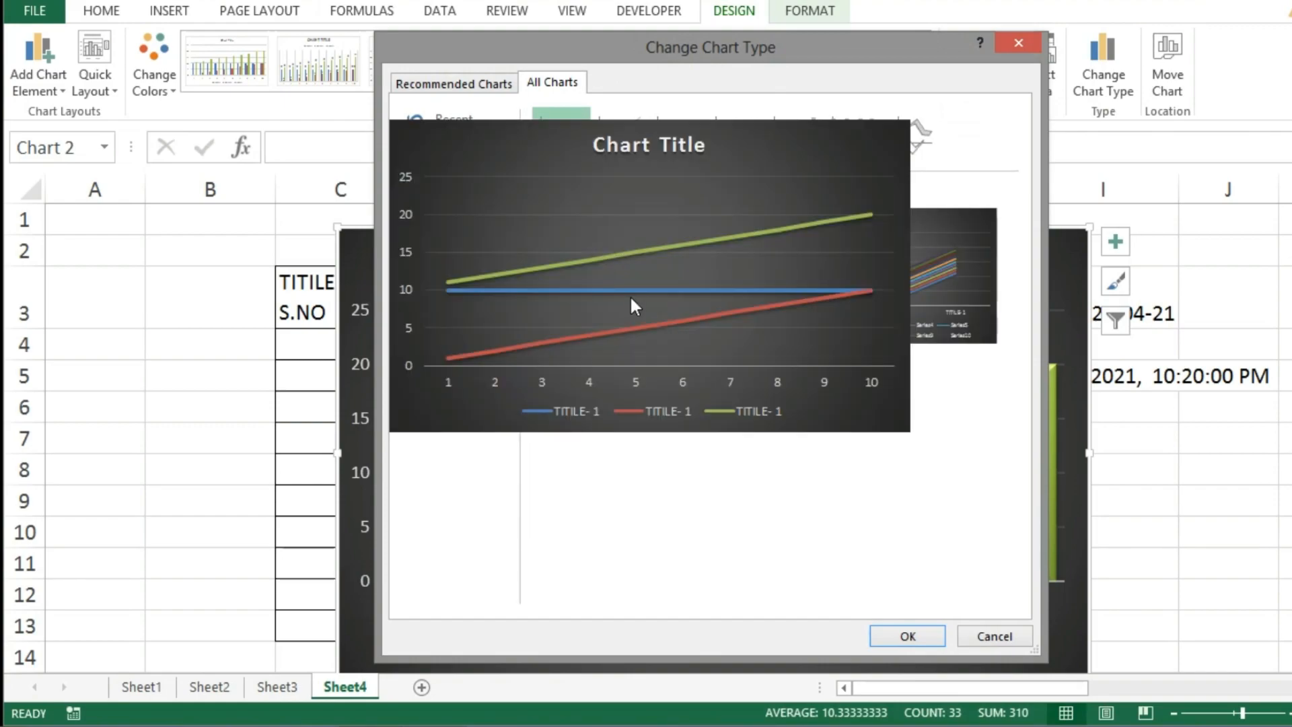
click(908, 636)
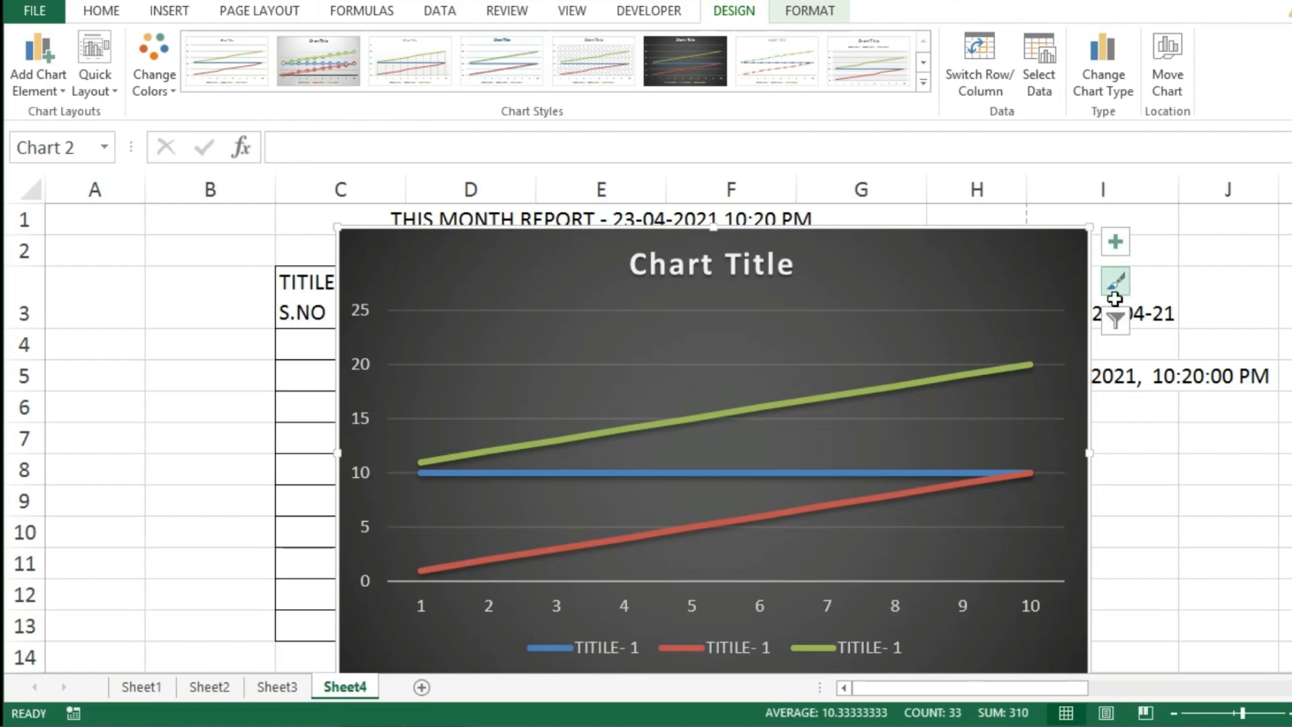
Add data labels and a data table to the line chart.
click(1118, 322)
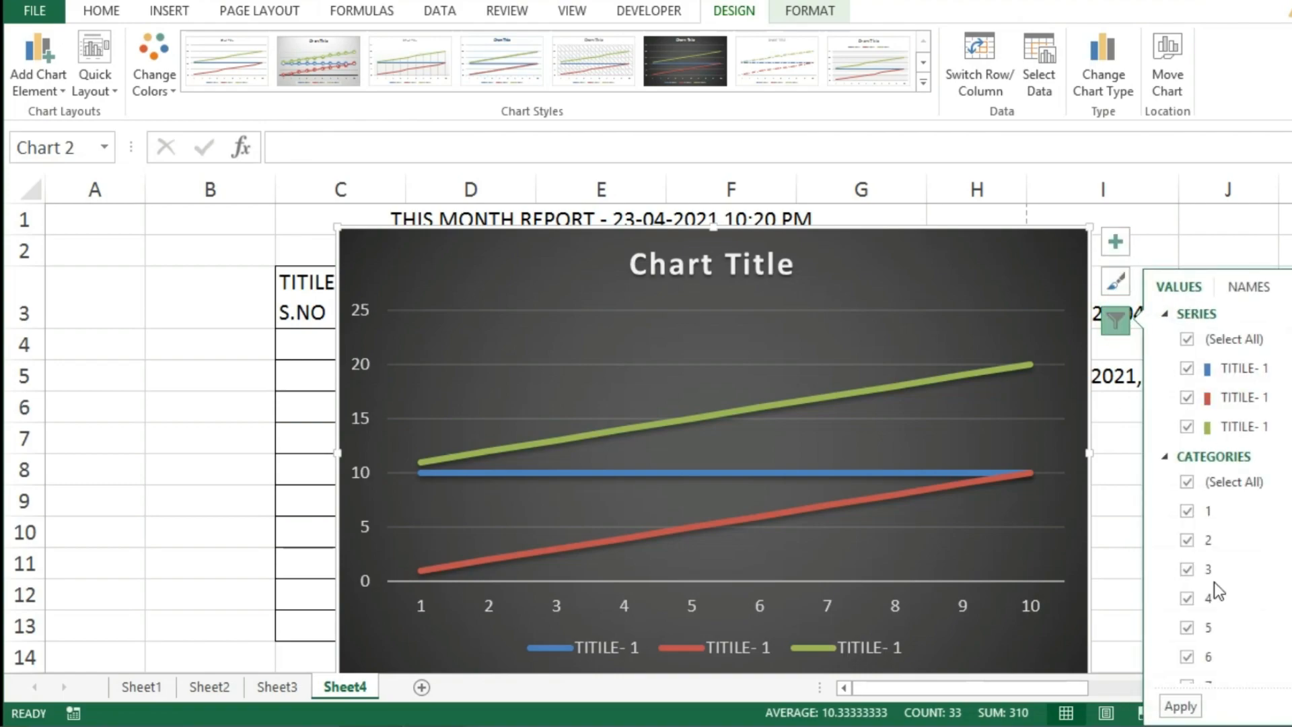
click(1115, 279)
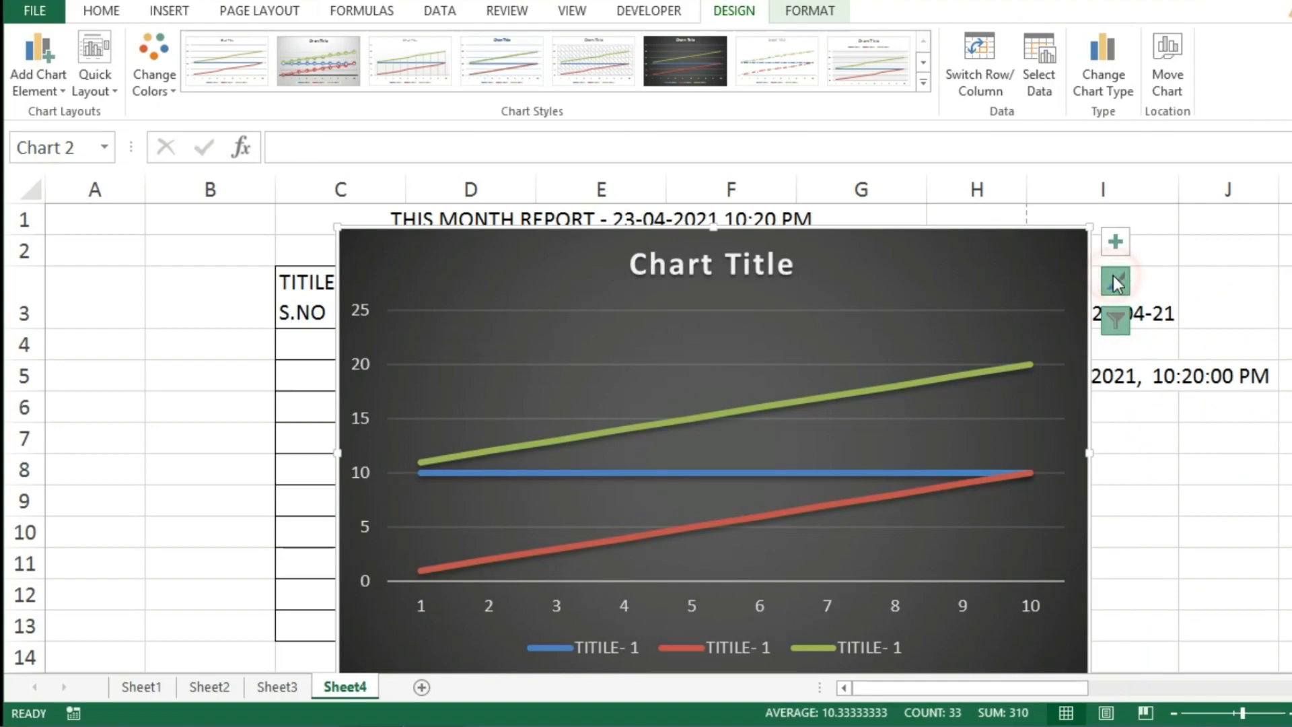
click(1116, 244)
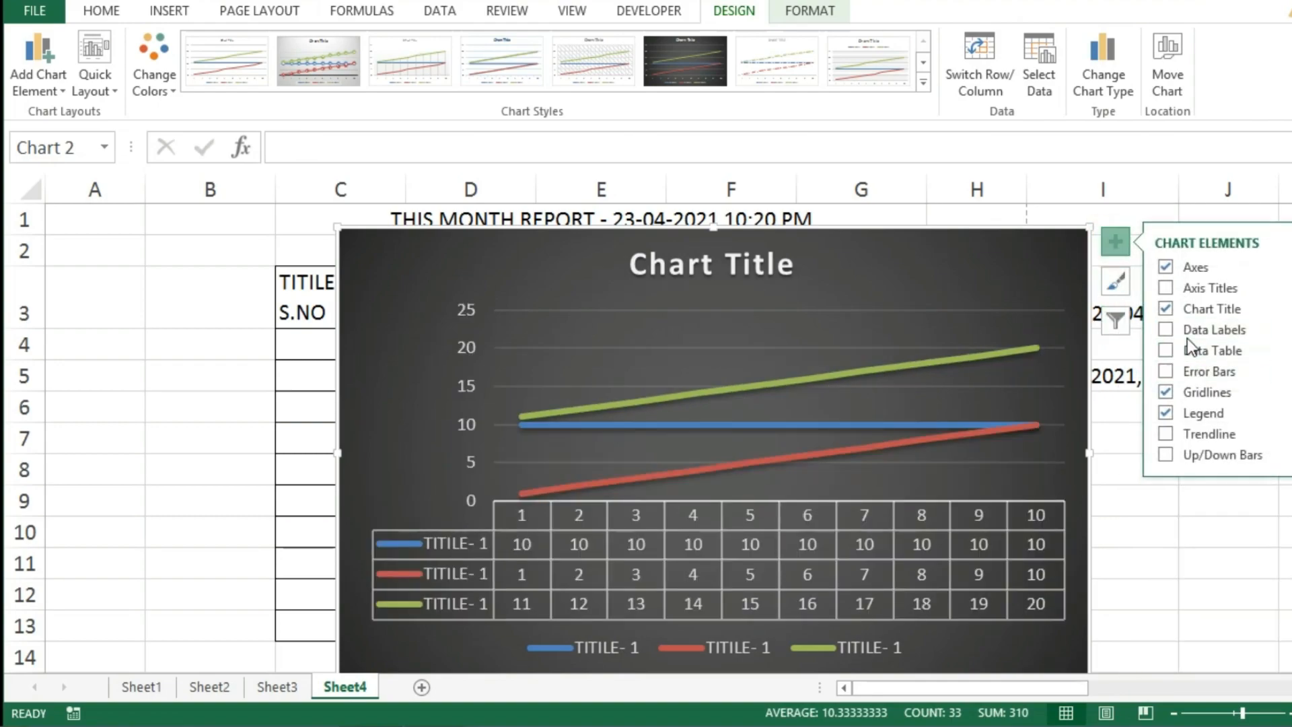
click(1175, 331)
click(1183, 355)
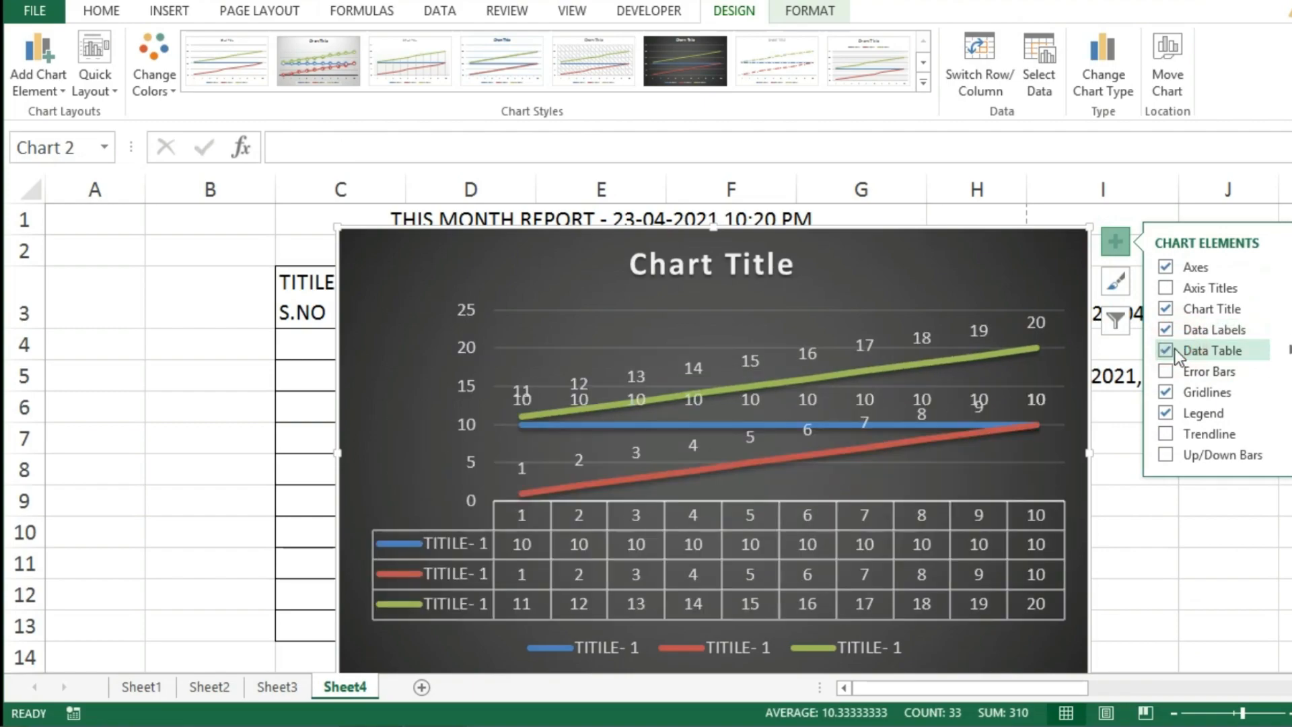
Edit the chart title by inserting AEEFS into it, making it "CharAEEFSt Title".
click(718, 262)
click(1034, 161)
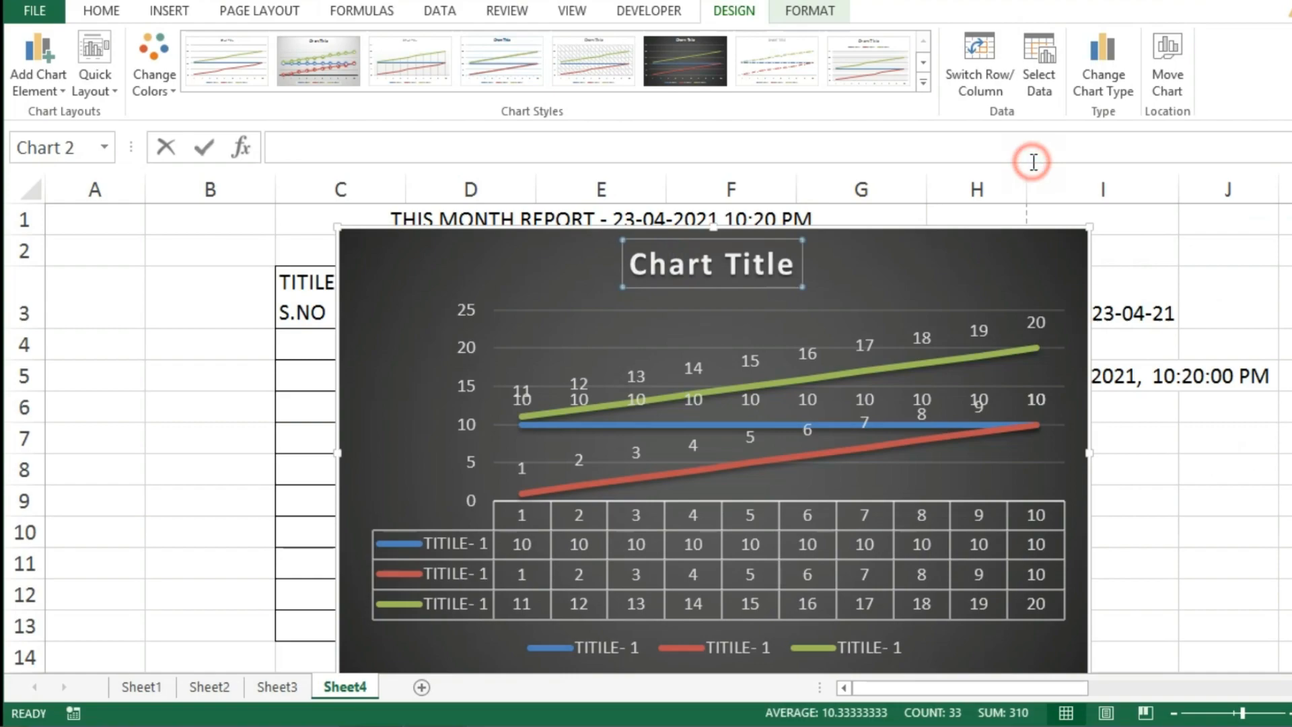
click(700, 264)
text(AEEFS)
click(1223, 505)
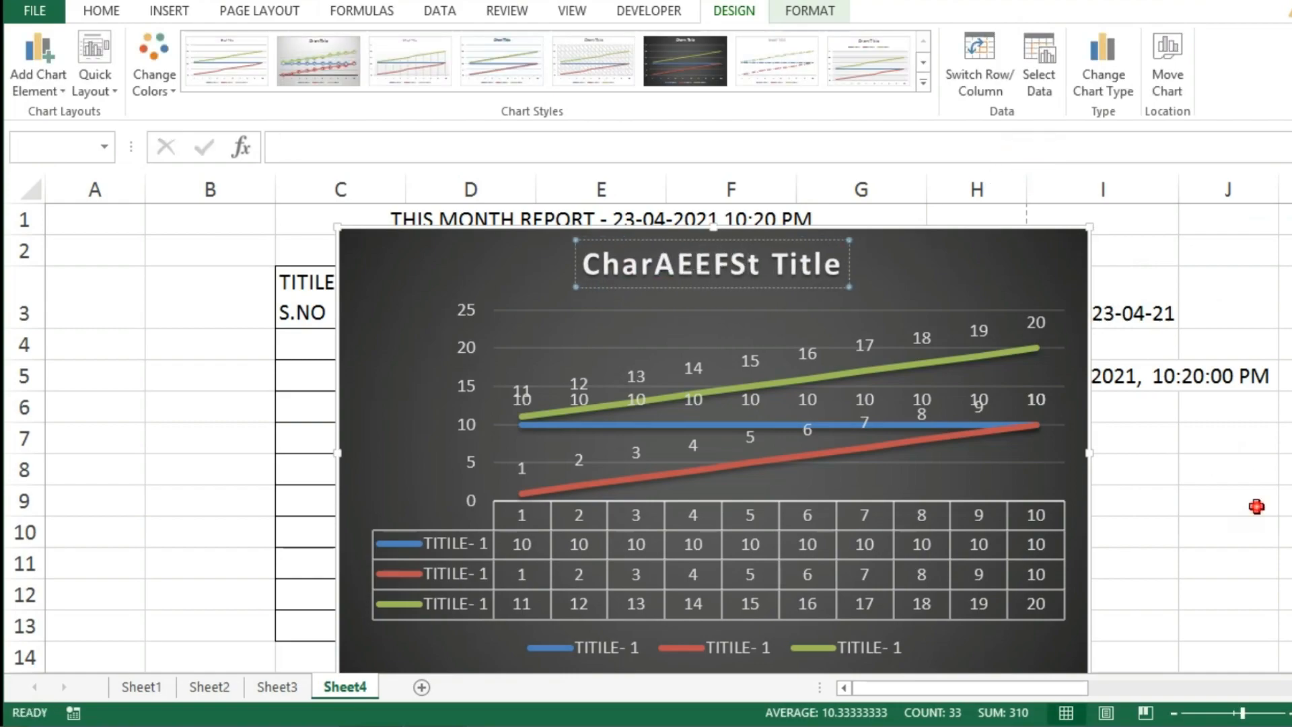
Delete the line chart from the sheet and select the empty cell I9.
click(931, 256)
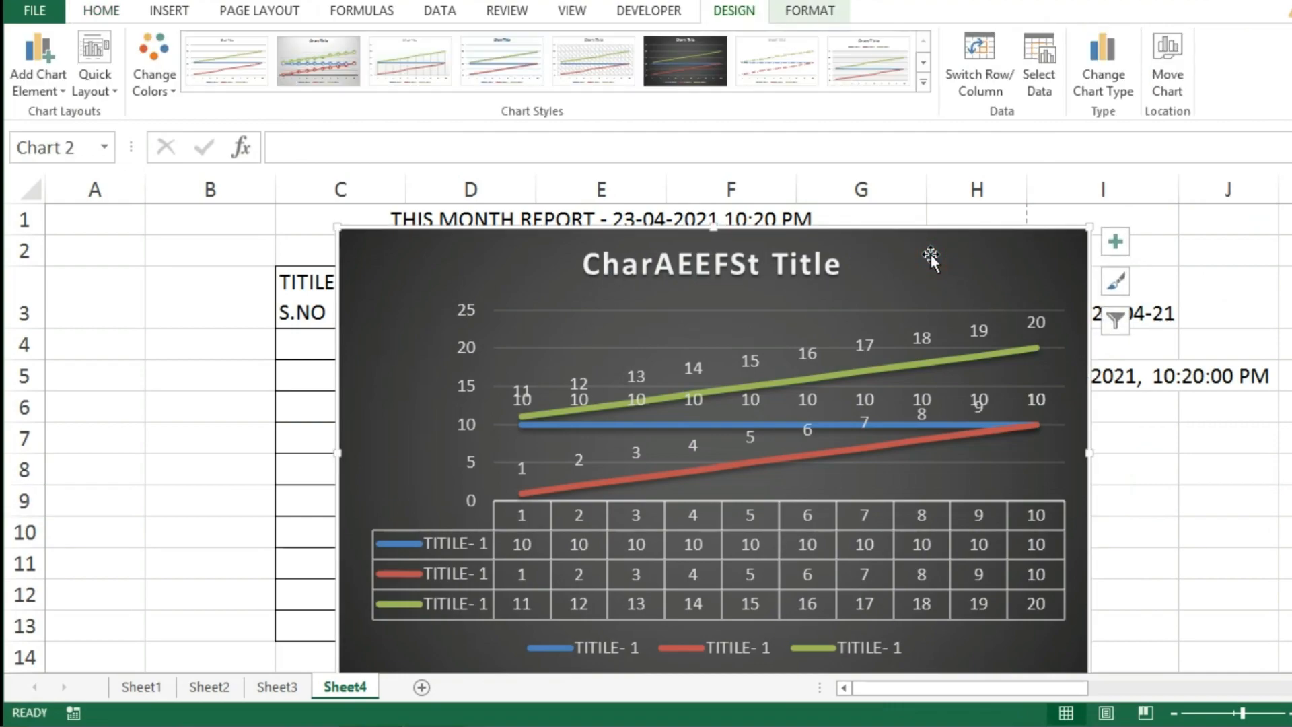
key(Escape)
key(Delete)
click(1131, 490)
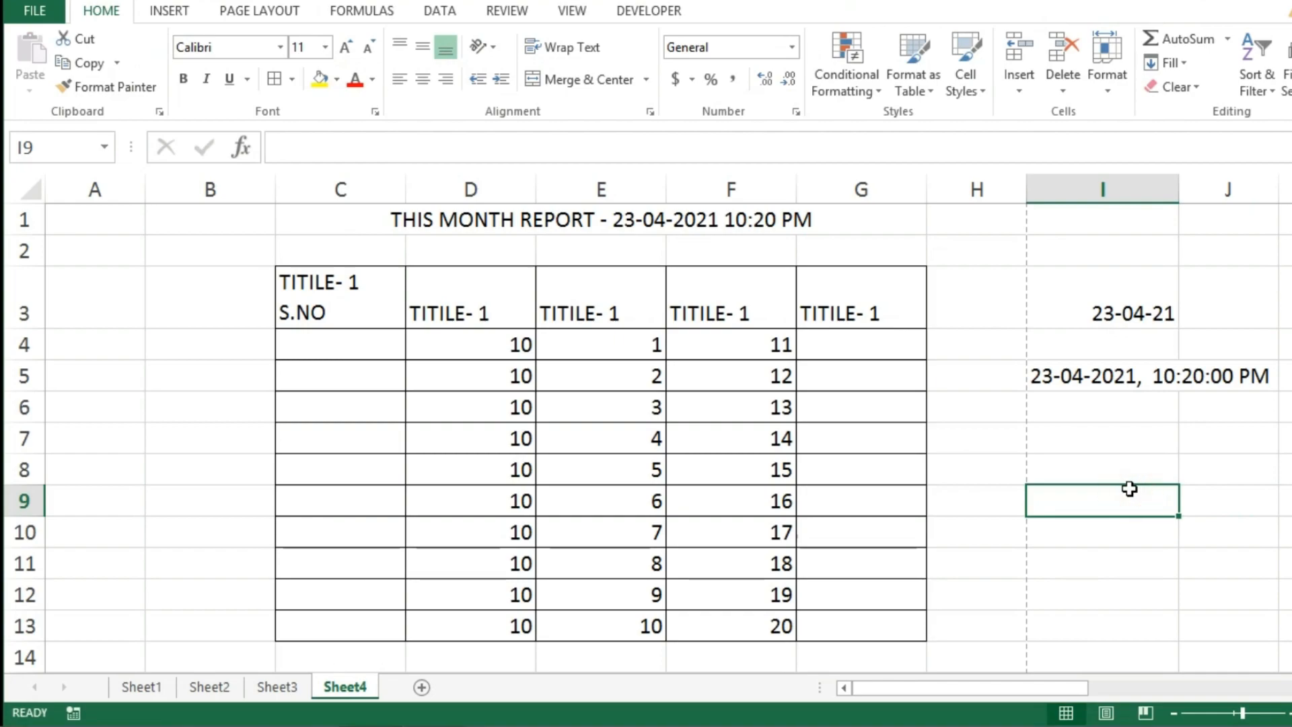
Turn on filters for the table's header row B3:F3.
drag(346, 349, 358, 614)
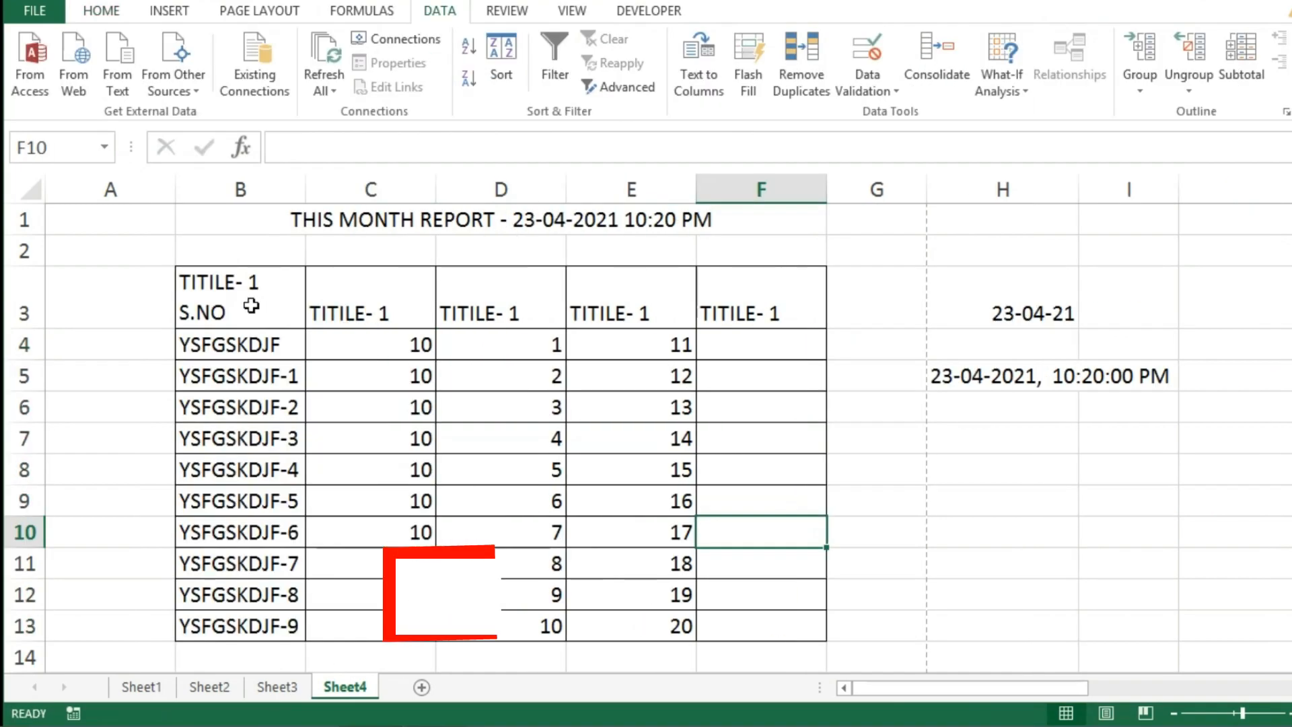
drag(237, 303, 724, 300)
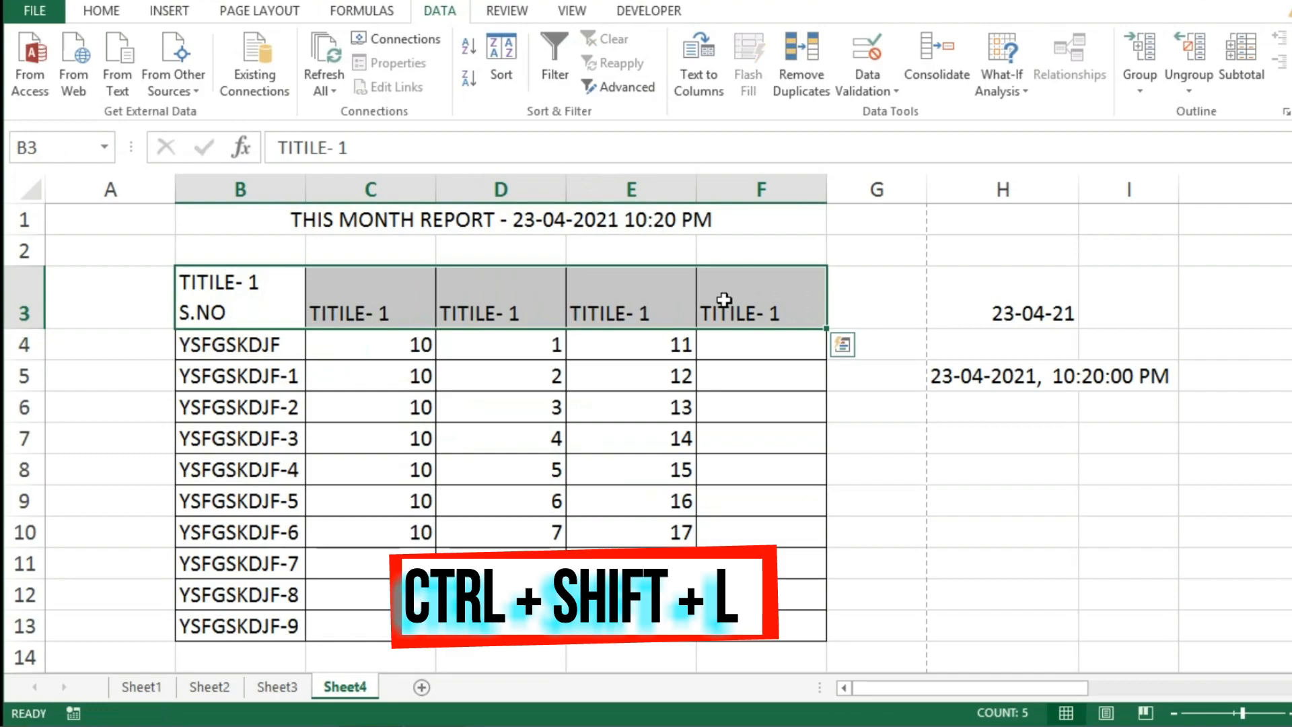
key(ctrl+shift+l)
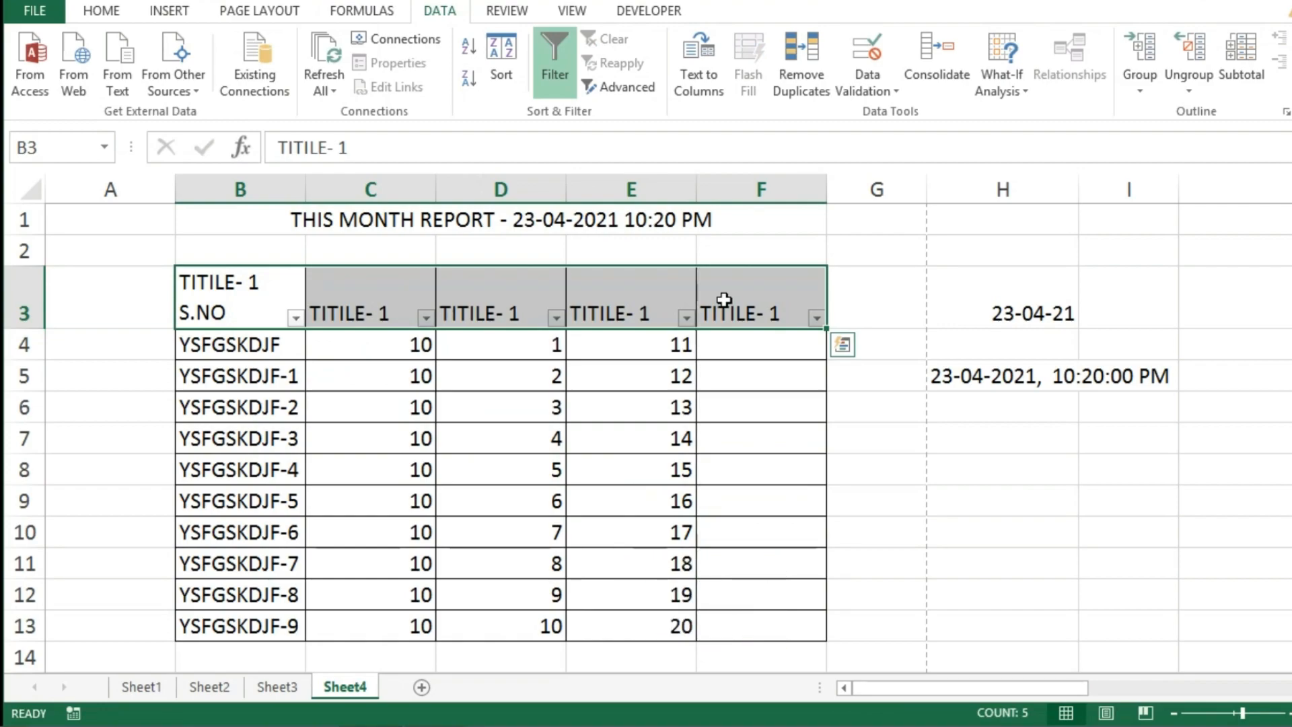
drag(220, 292, 843, 308)
click(886, 413)
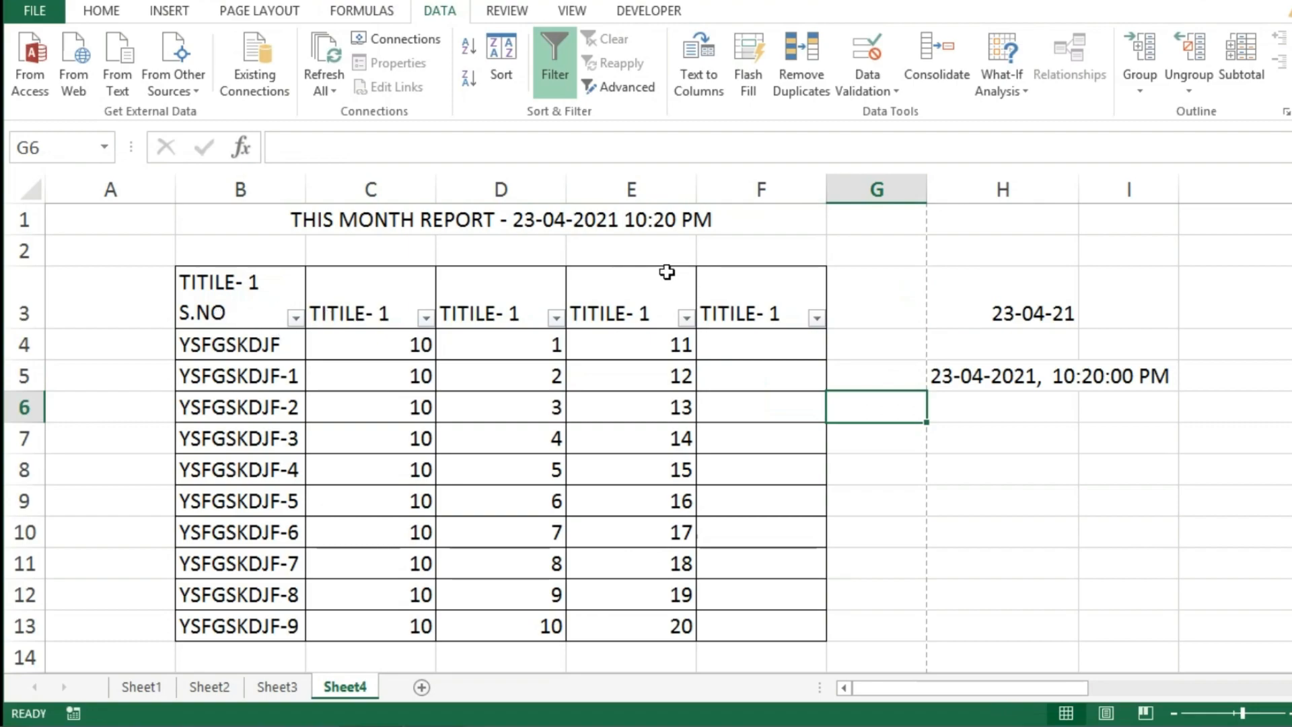
Remove the table's header filters and reapply filtering to the whole of row 3, finishing with cell J3 selected.
click(24, 308)
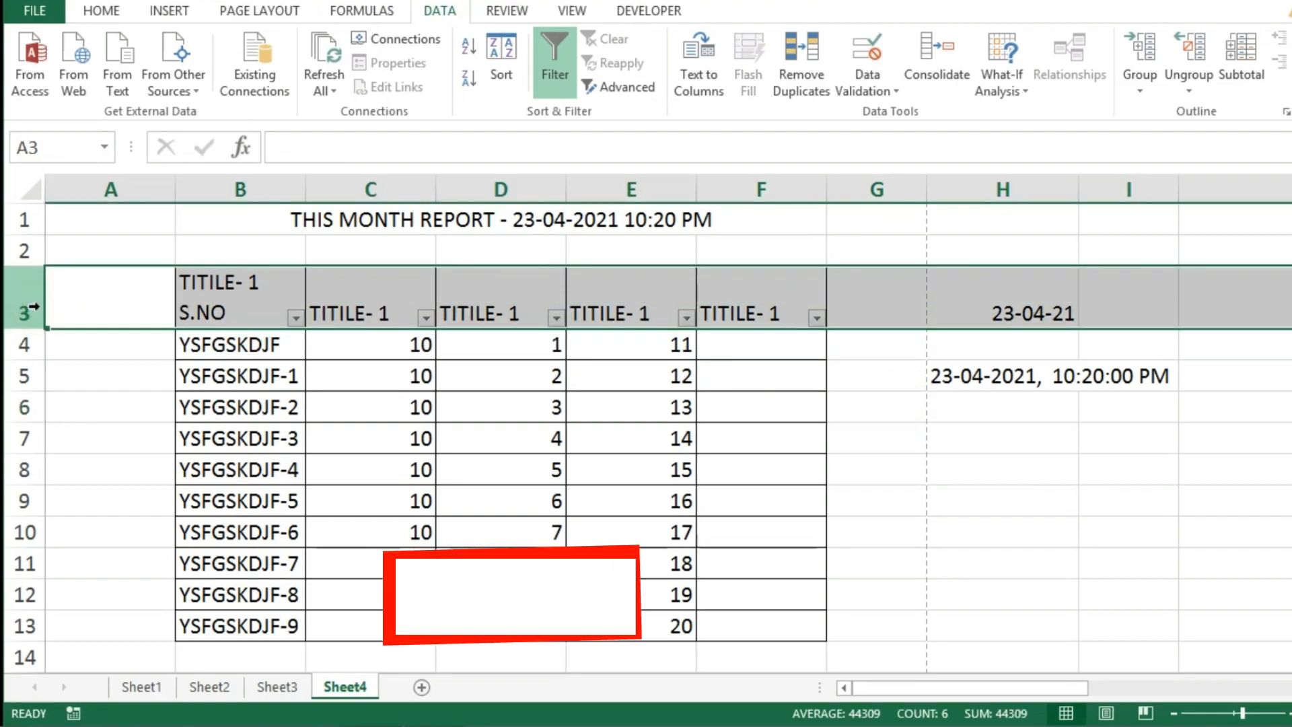
key(ctrl+shift+l)
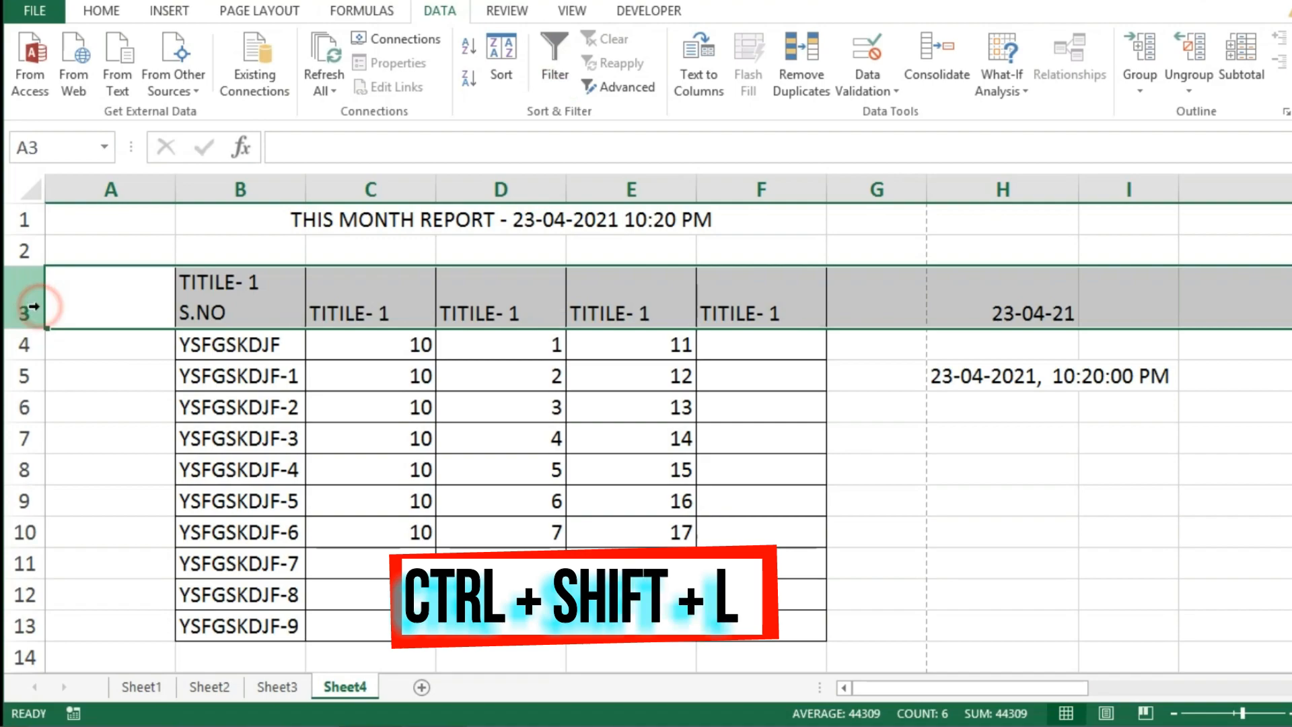
key(ctrl+shift+l)
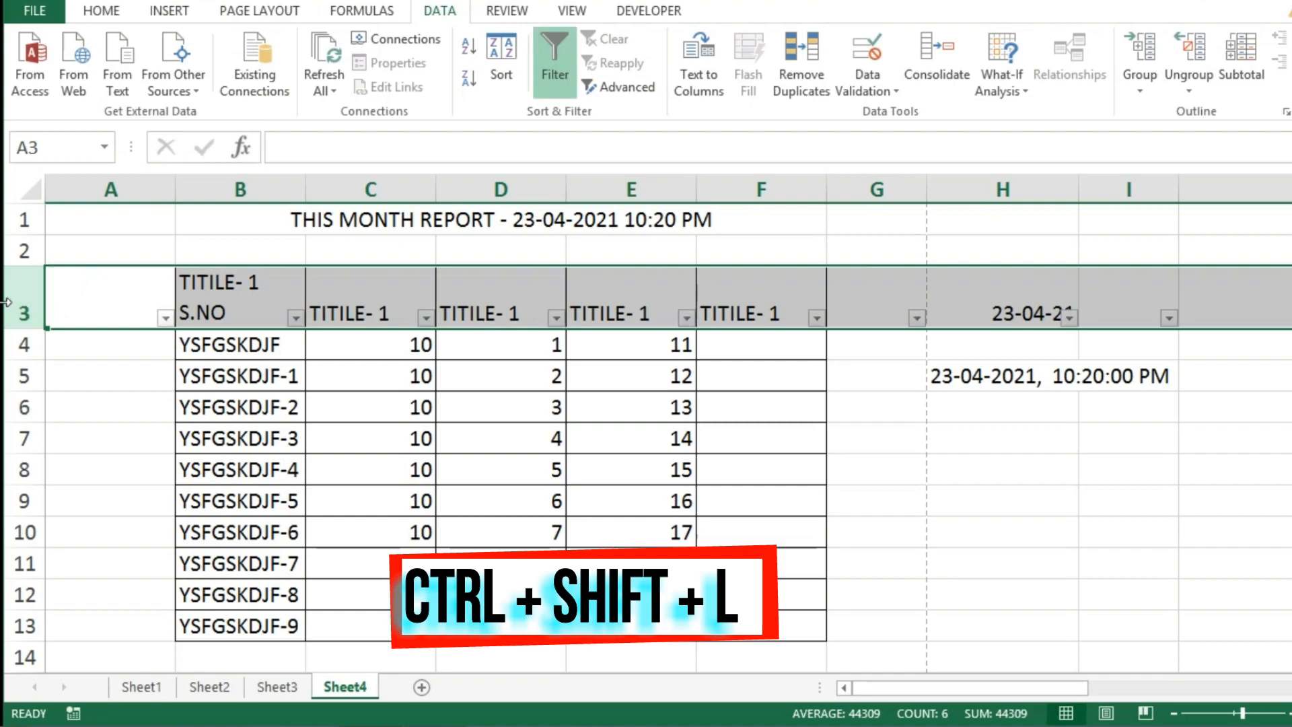
click(1206, 322)
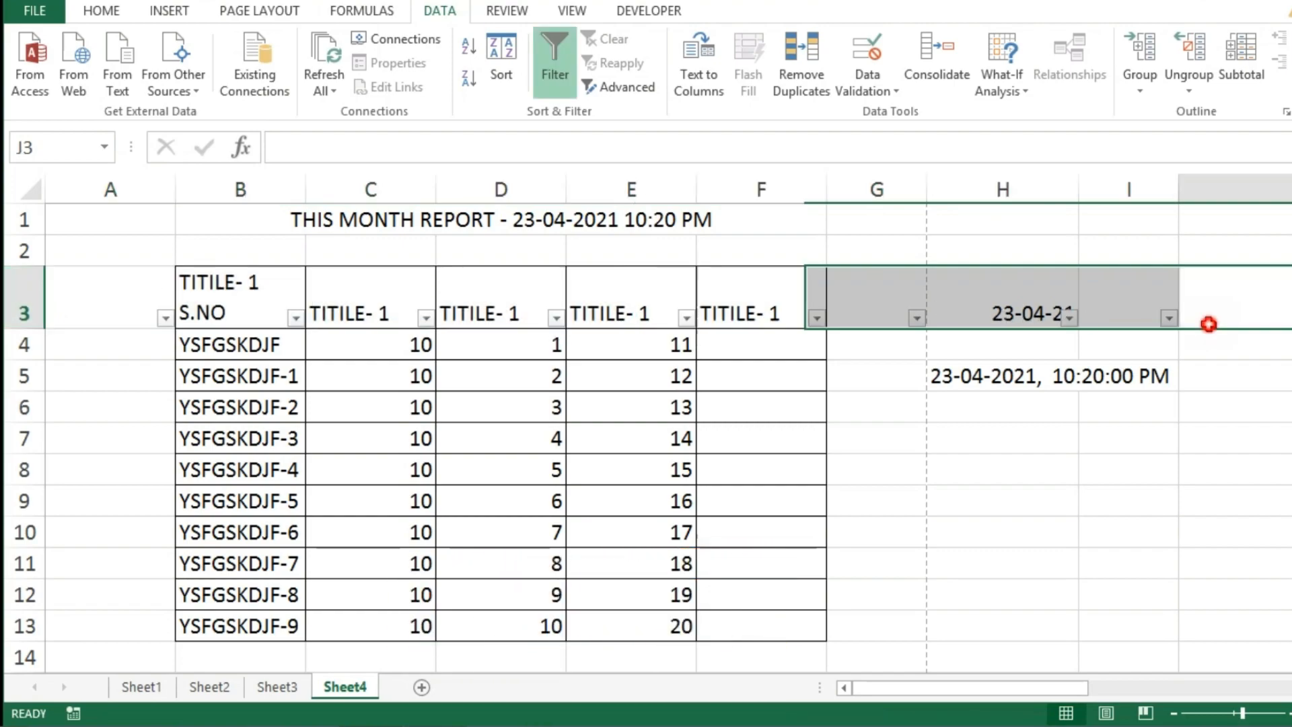
Filter the S.NO column in column B to show only YSFGSKDJF-2 and YSFGSKDJF-3.
click(296, 317)
click(120, 502)
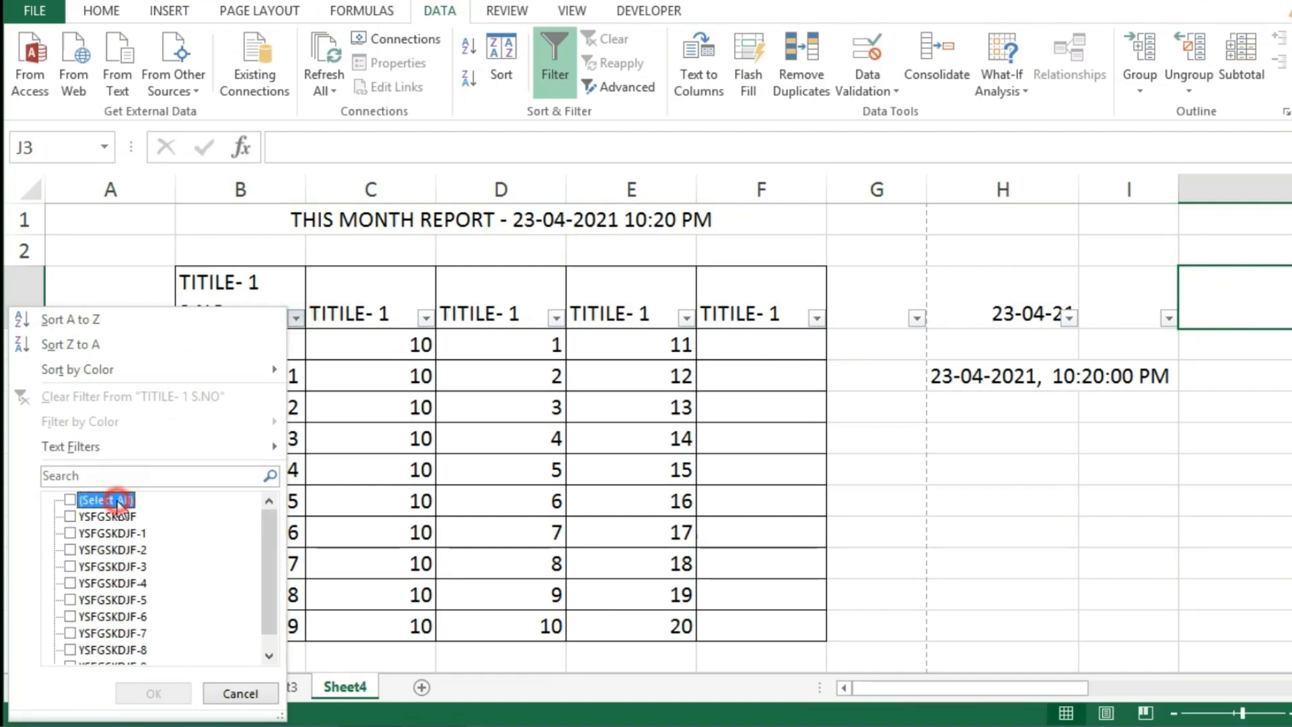
click(111, 549)
click(111, 566)
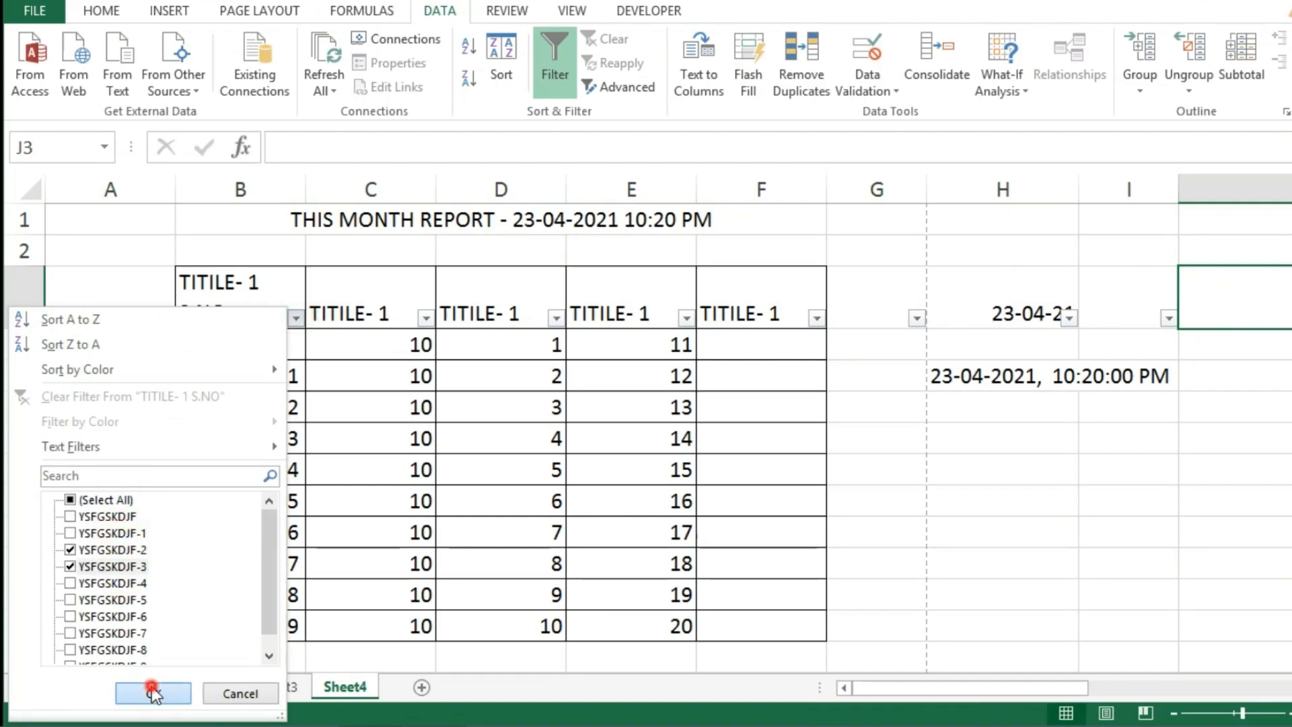
click(153, 693)
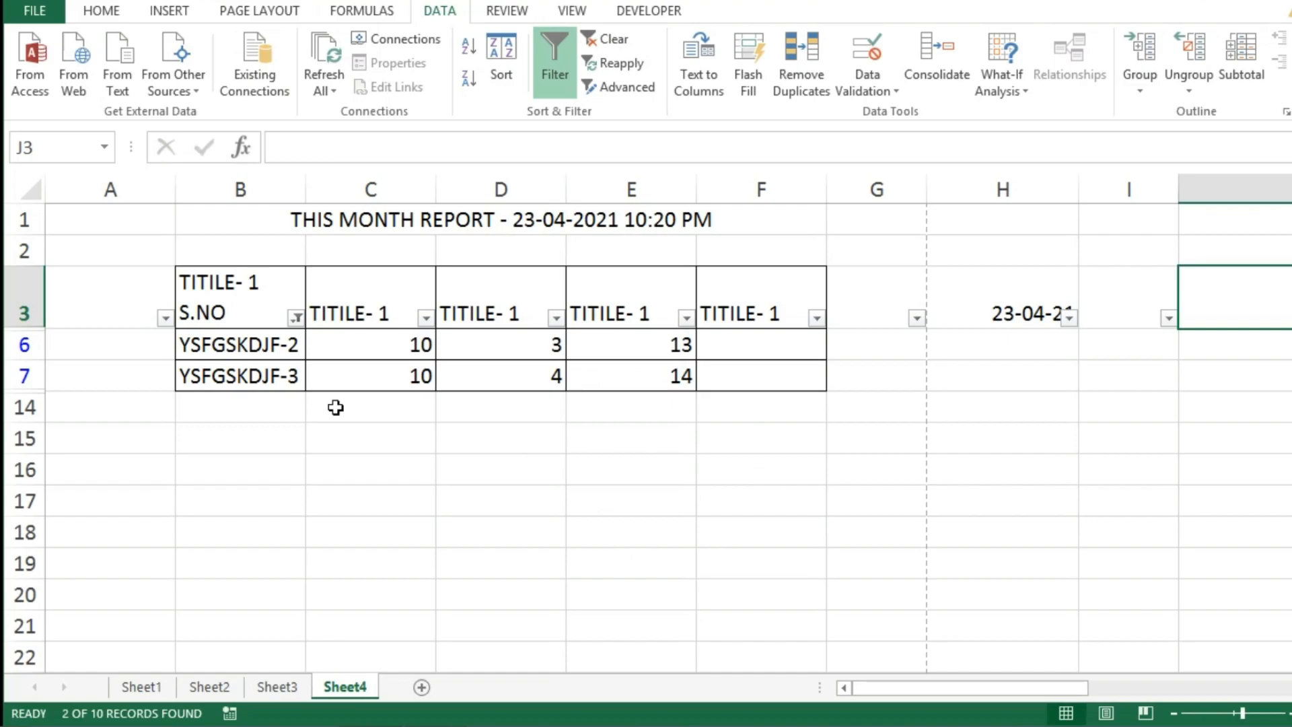
Select cell C7 and clear the S.NO column's filter while keeping the header filters on.
click(297, 325)
click(347, 365)
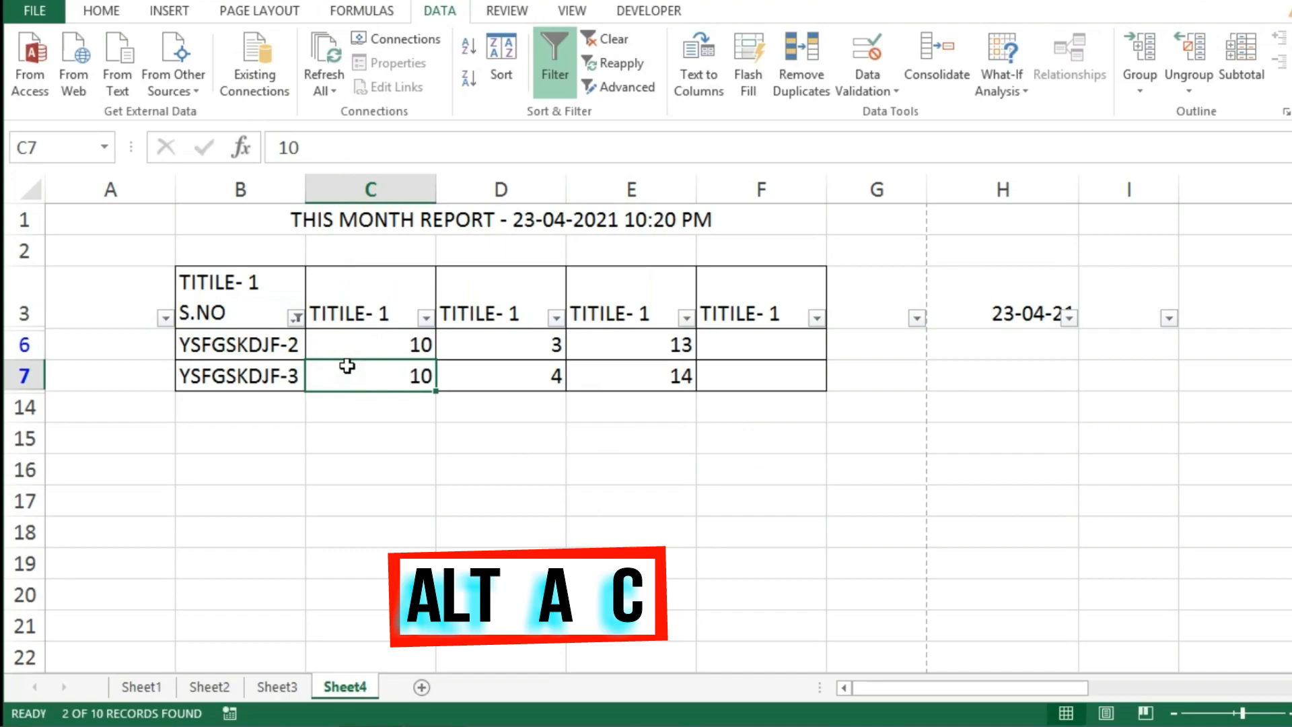
key(alt)
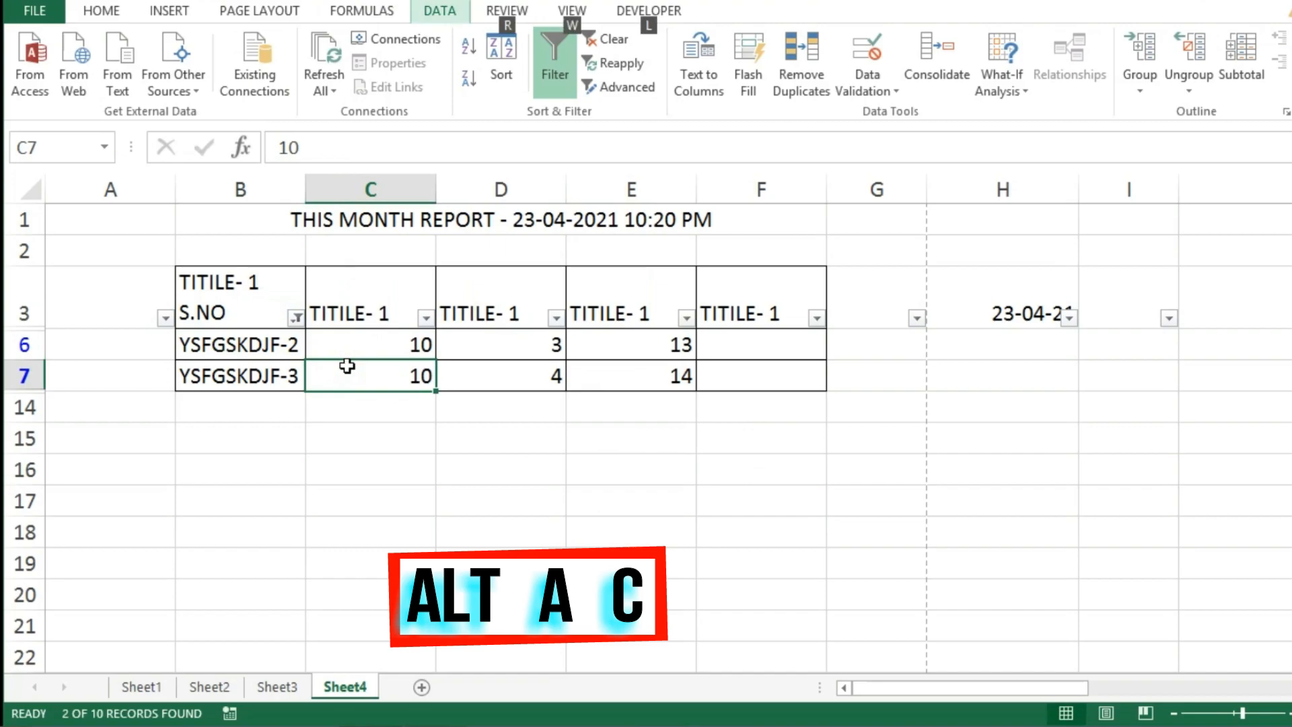
key(a)
key(c)
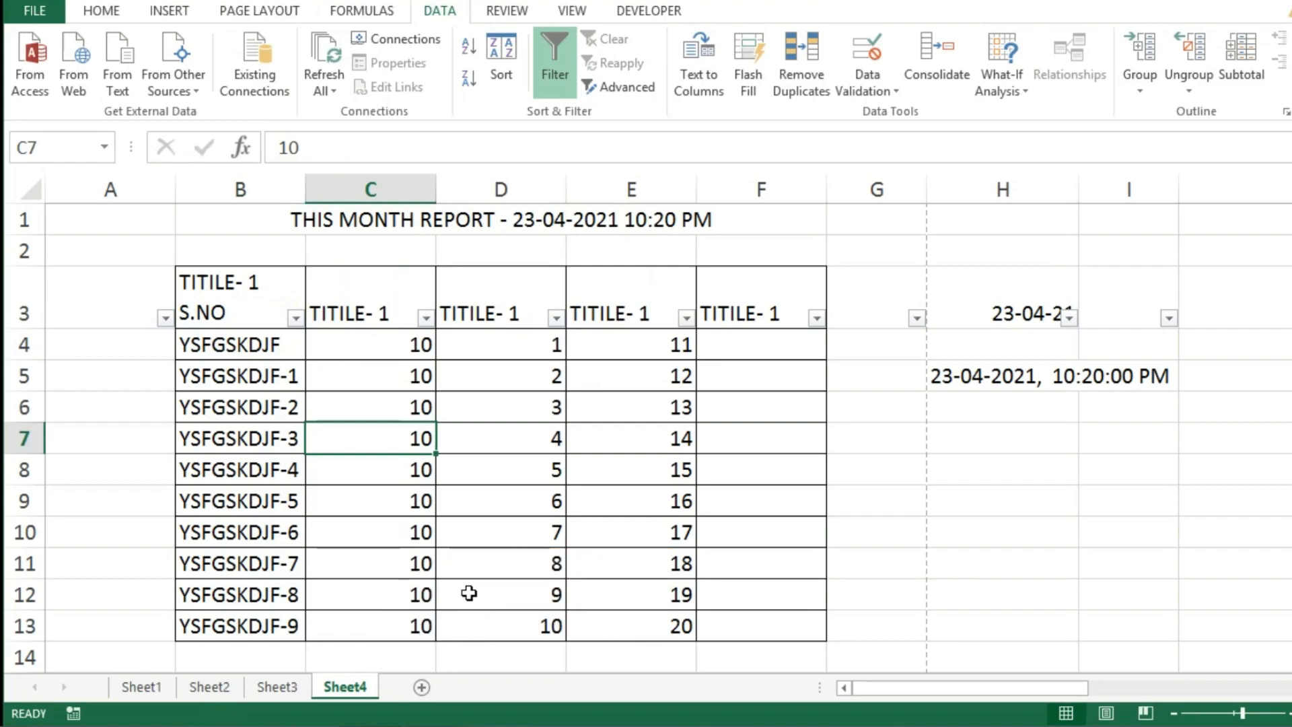
Undo the filter clearing, and clear the S.NO column's filter again.
key(ctrl+z)
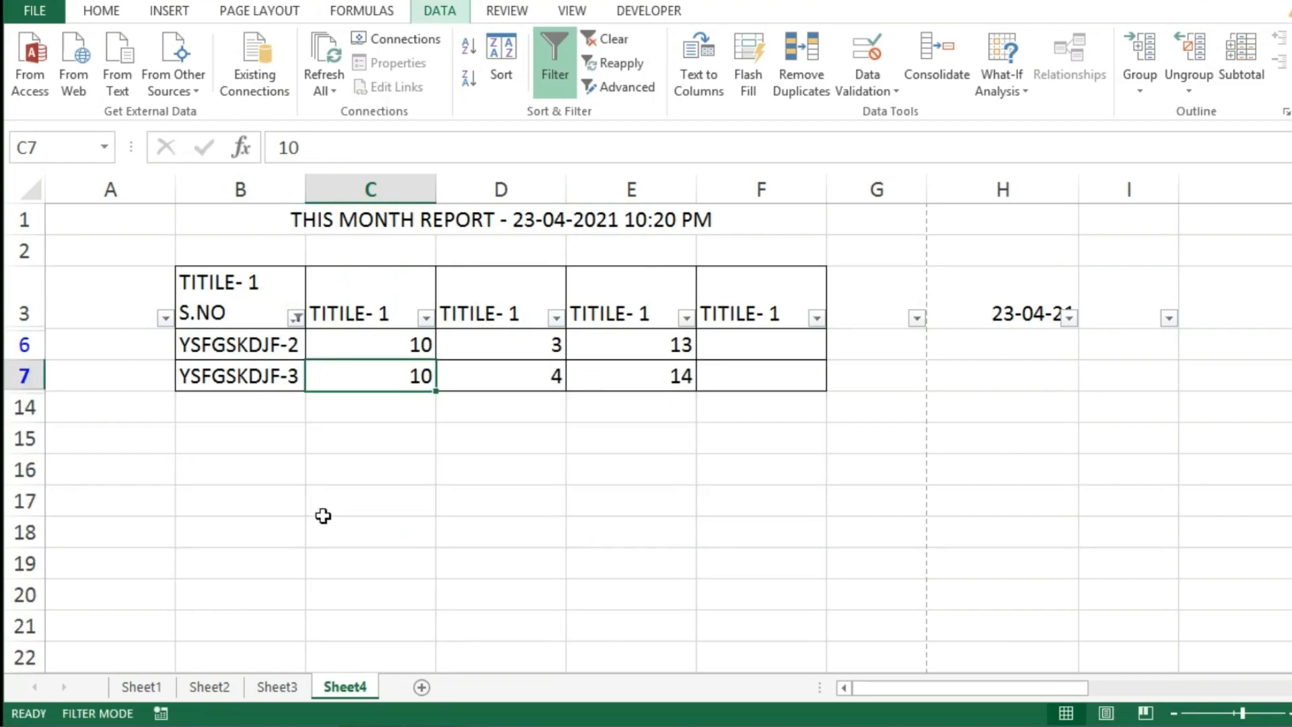
key(alt)
key(a)
key(c)
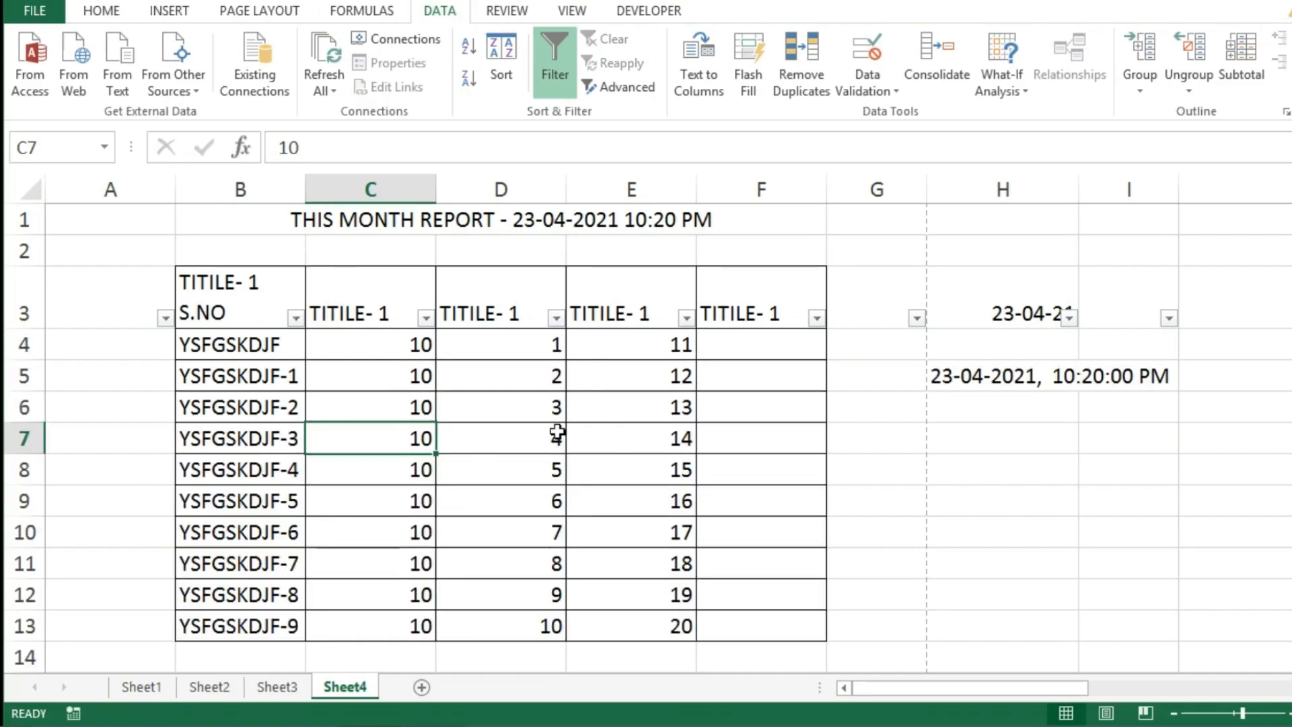
Filter column D to show only the values 4 and 5.
click(554, 317)
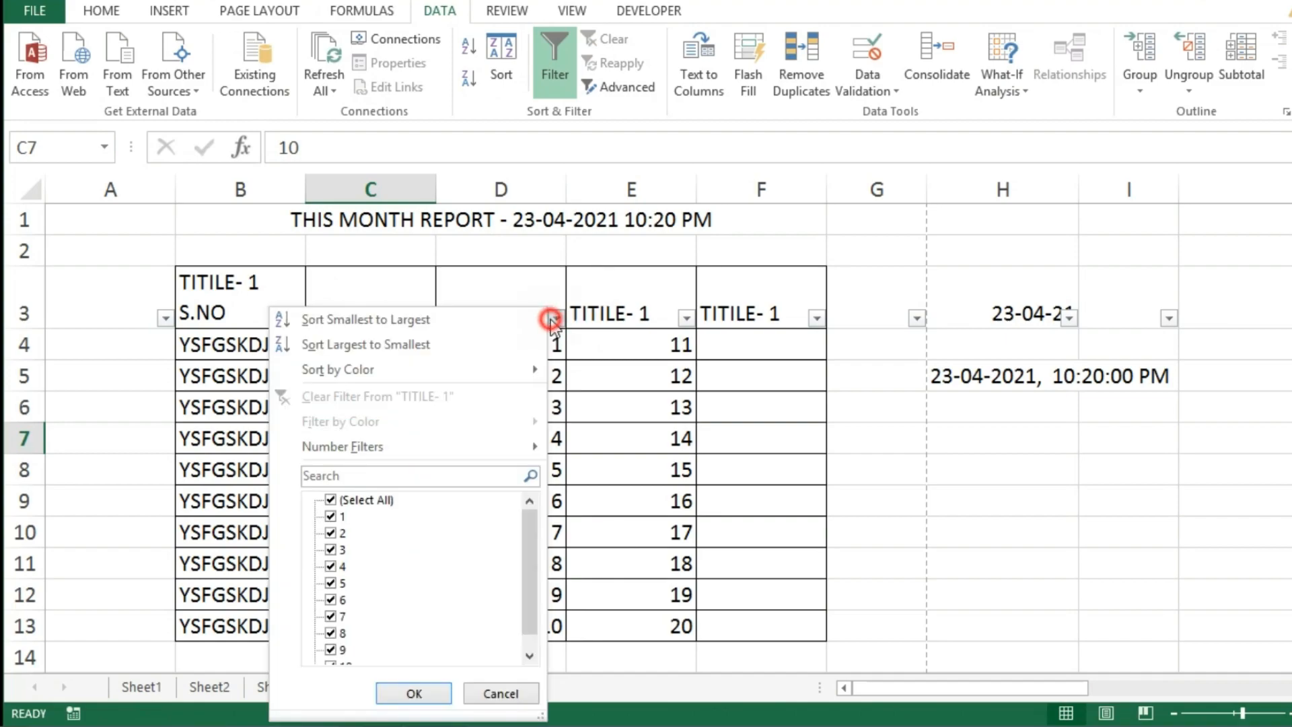
click(372, 504)
click(330, 567)
click(331, 583)
click(421, 693)
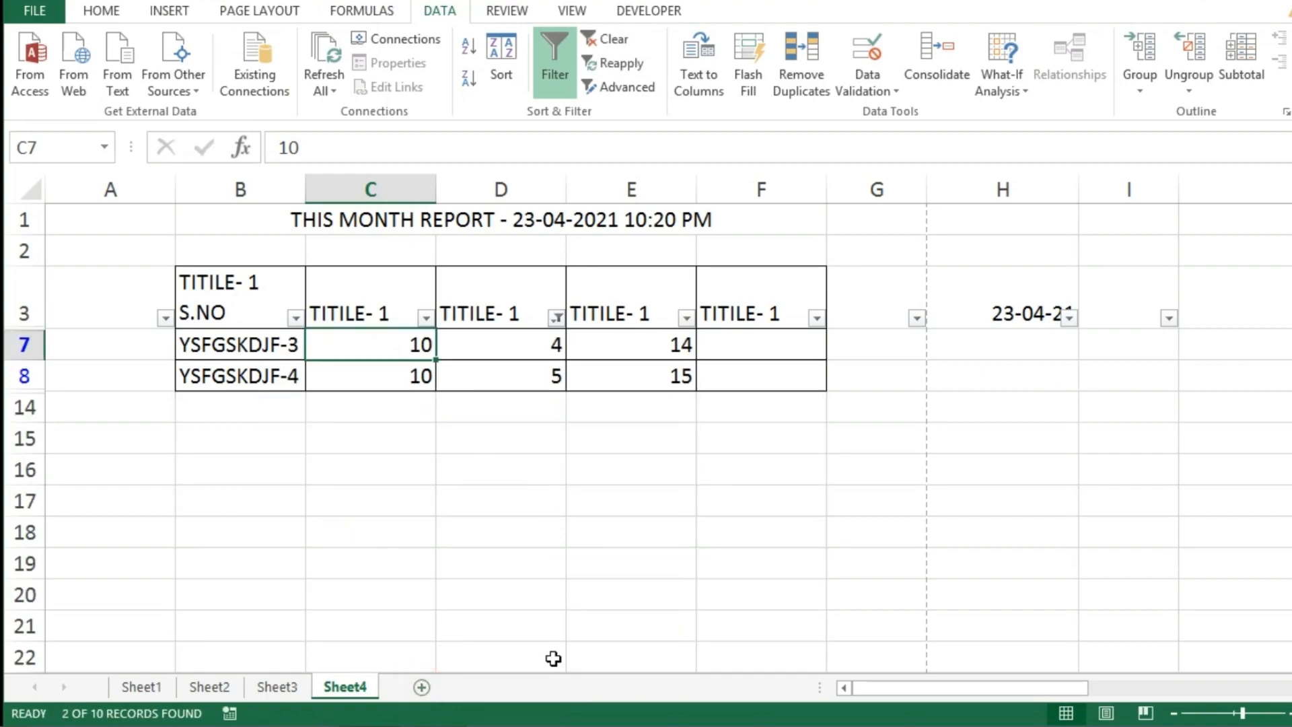
Clear the column D filter so that all table rows are shown.
key(alt)
key(a)
key(c)
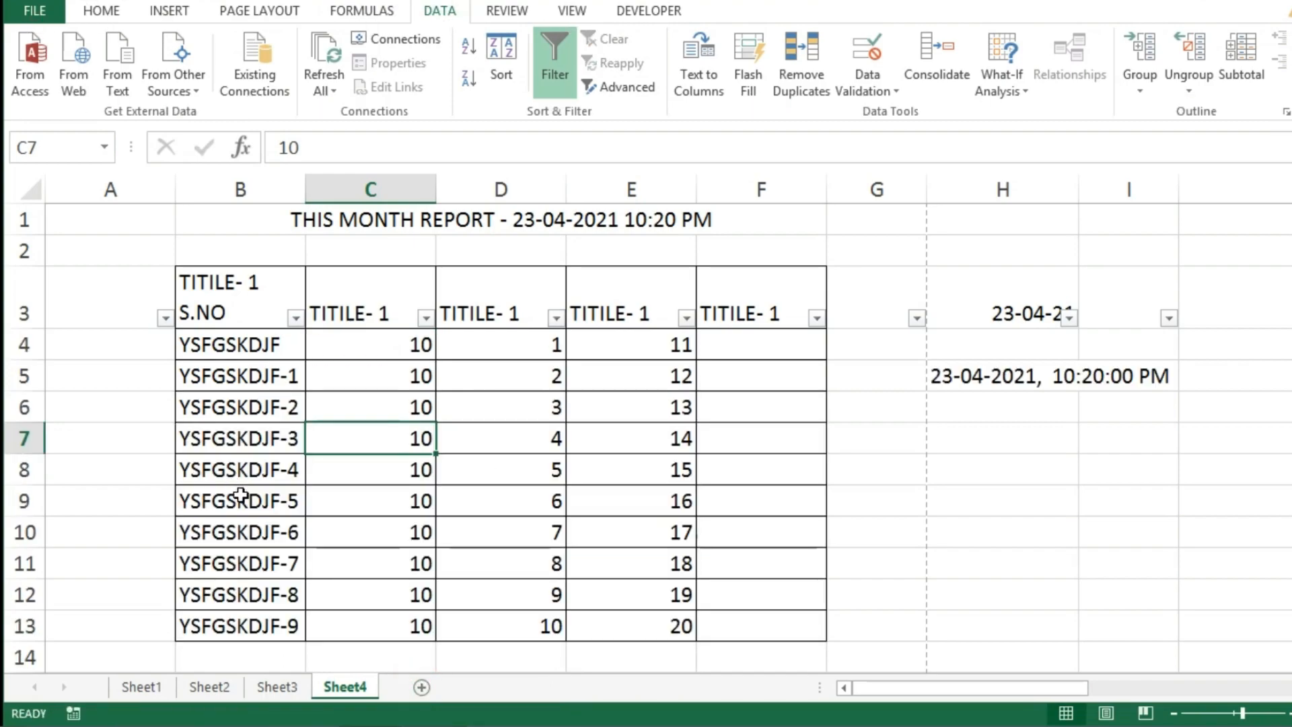
Fill the row 9 entries in B9:E9 down to row 89 to extend the table.
click(241, 498)
drag(410, 480, 623, 496)
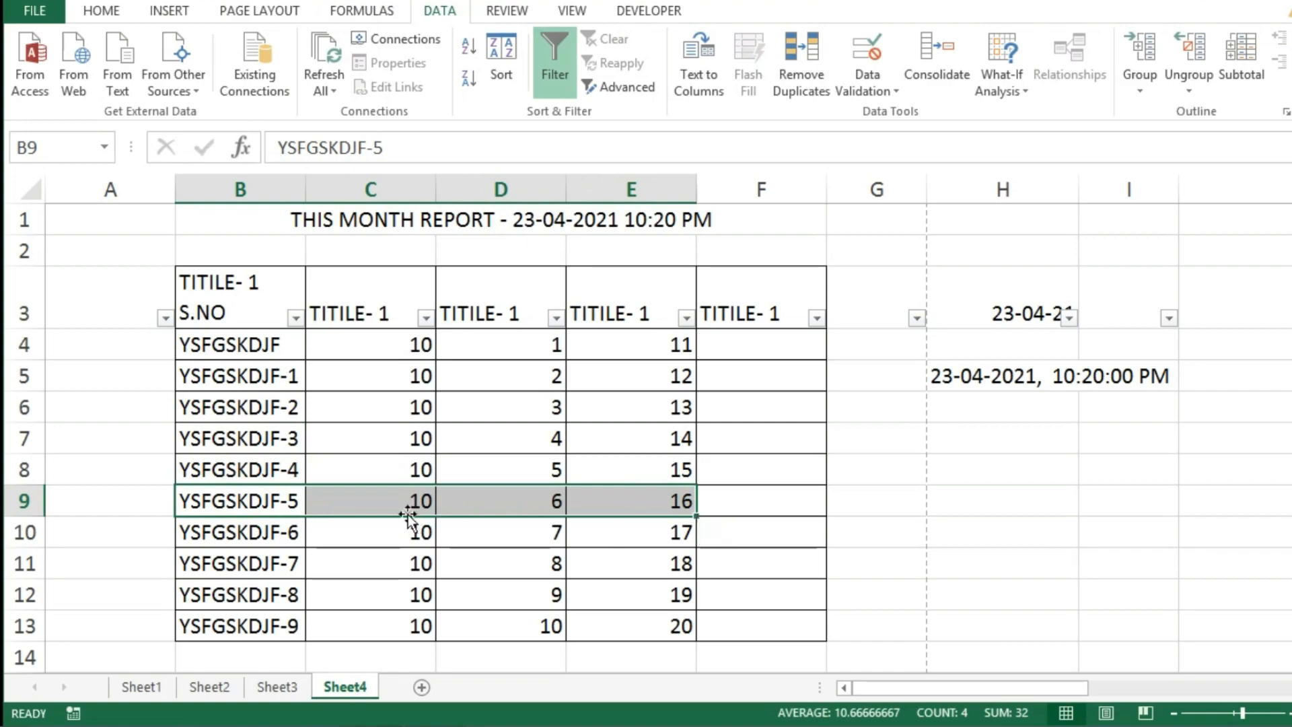
drag(695, 518, 697, 637)
click(556, 496)
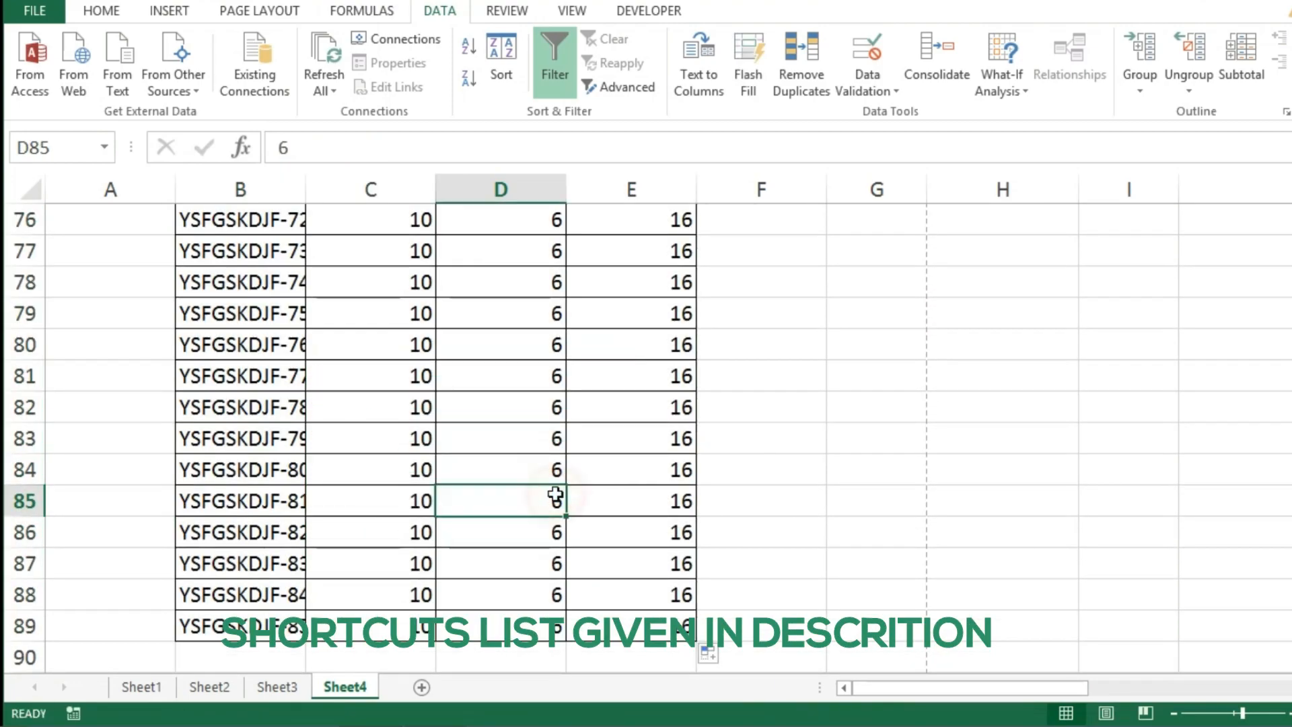
Return to the start of the table, select B4 and widen column B to fit its longest entries.
scroll(195, 353, up, 20)
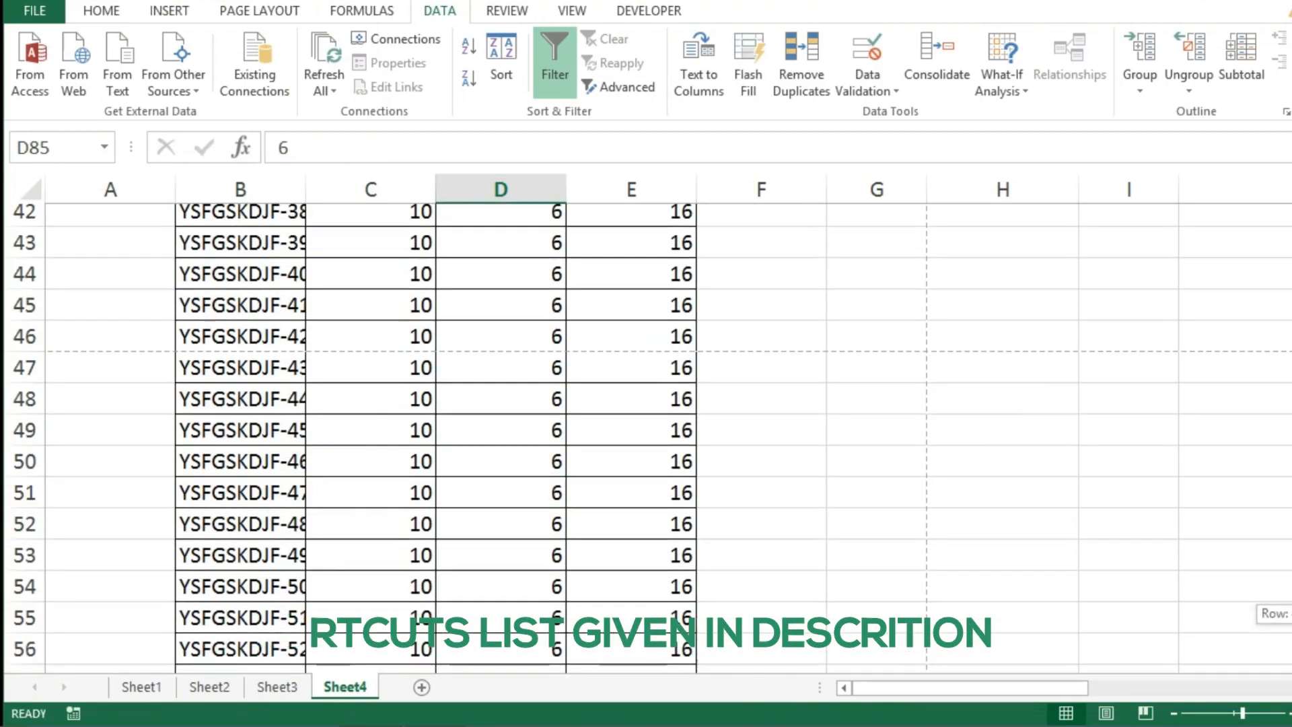
click(196, 350)
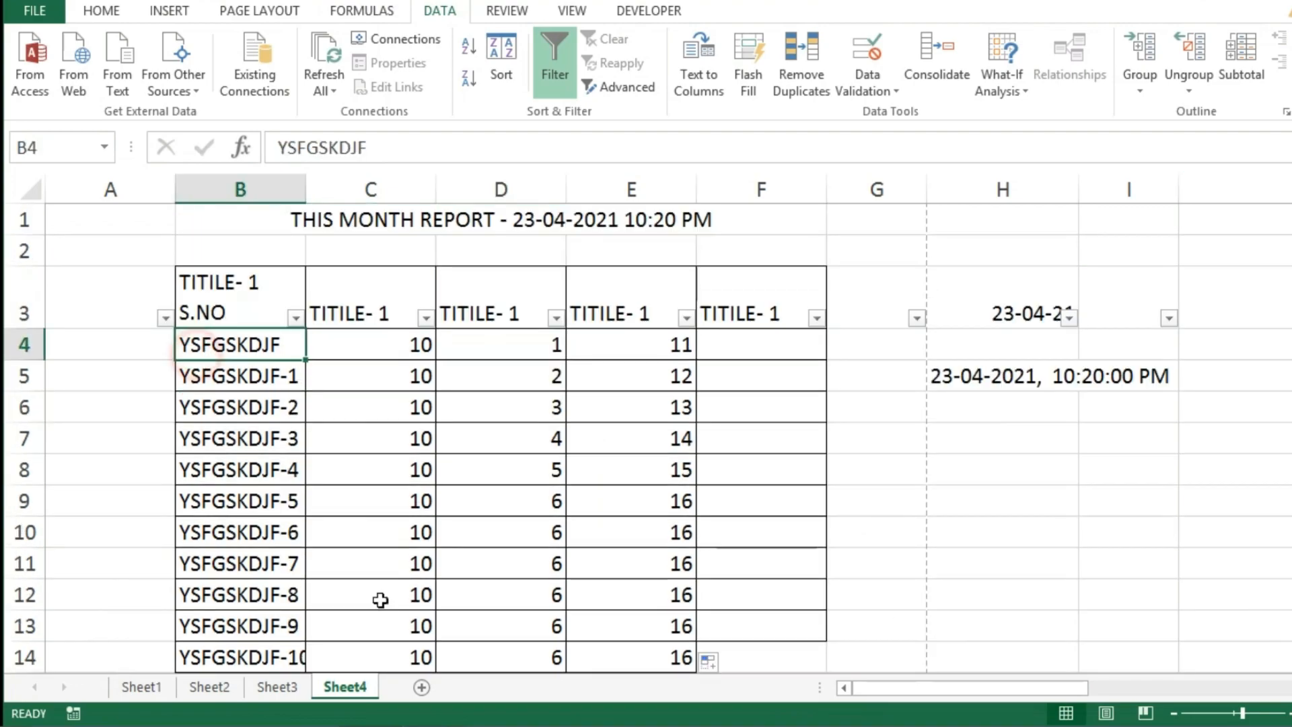
mouse_move(1291, 231)
mouse_down()
mouse_move(1291, 451)
mouse_move(1291, 231)
mouse_up()
drag(306, 191, 357, 193)
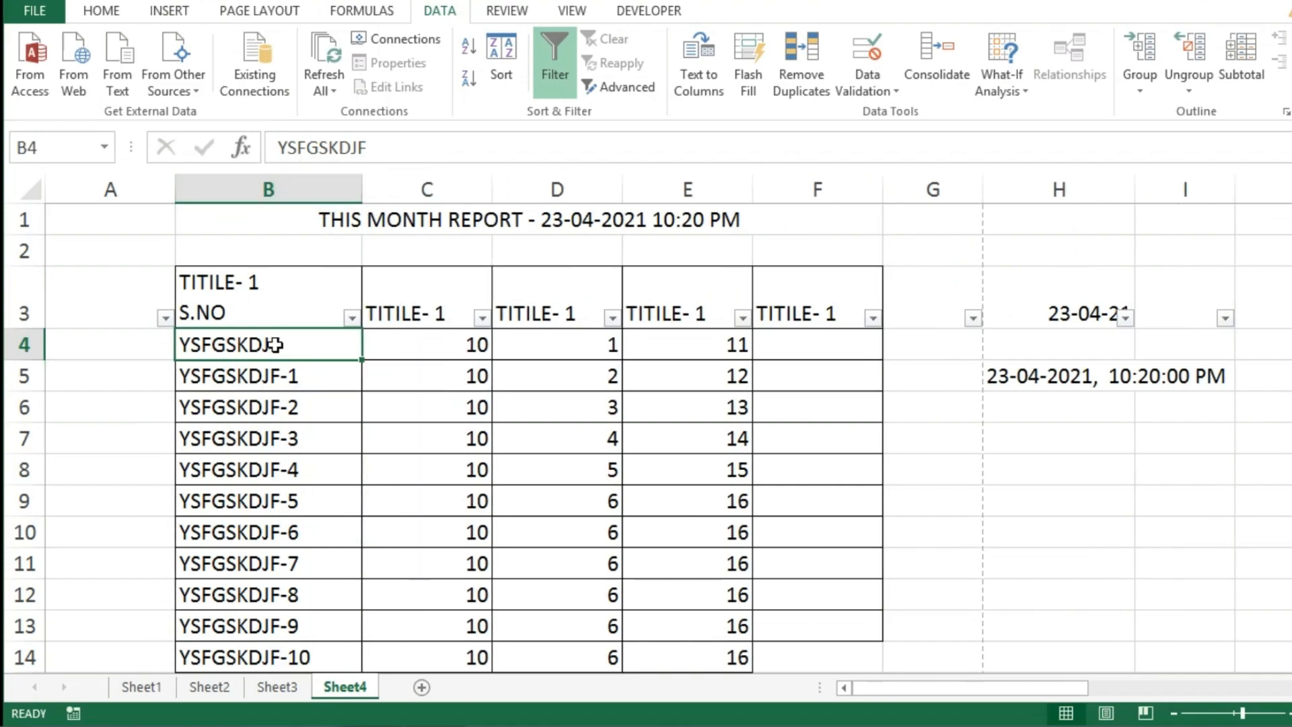
Move the active cell one cell at a time around header cell B3, ending on B4.
click(265, 296)
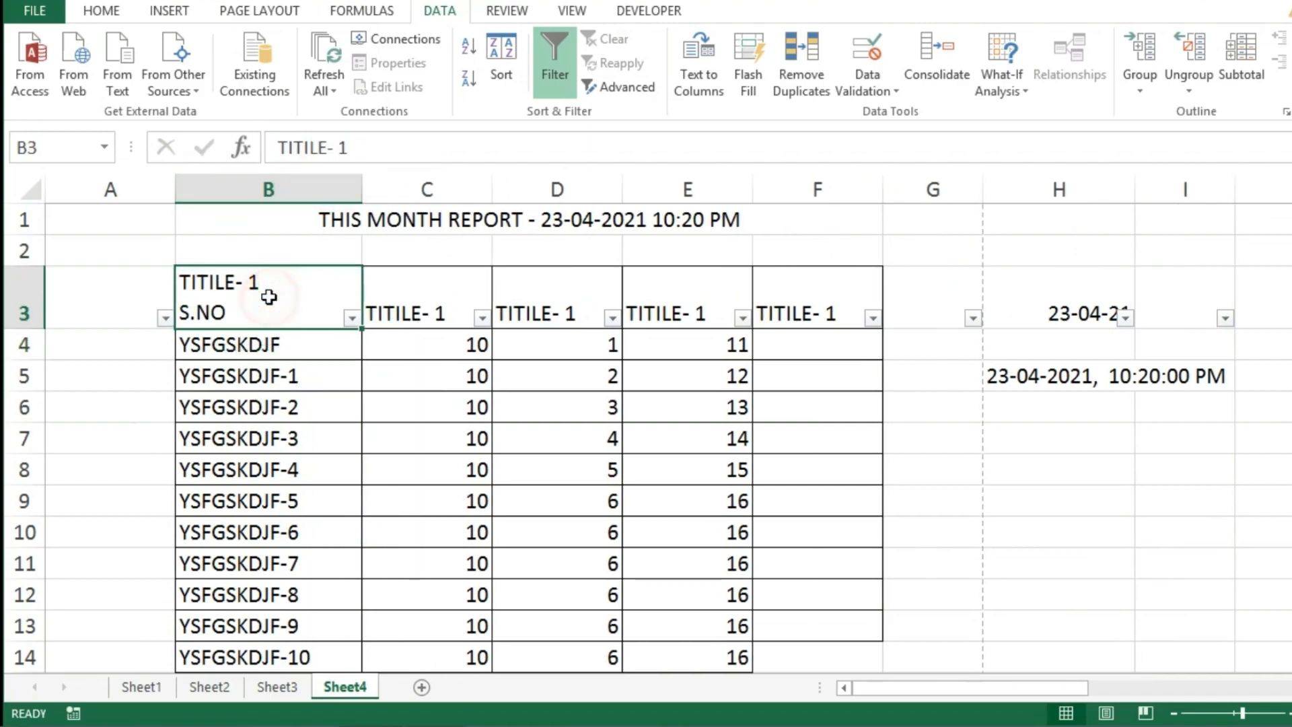
click(286, 344)
click(274, 303)
key(Right)
key(Left)
key(Left)
key(Right)
key(Right)
key(Left)
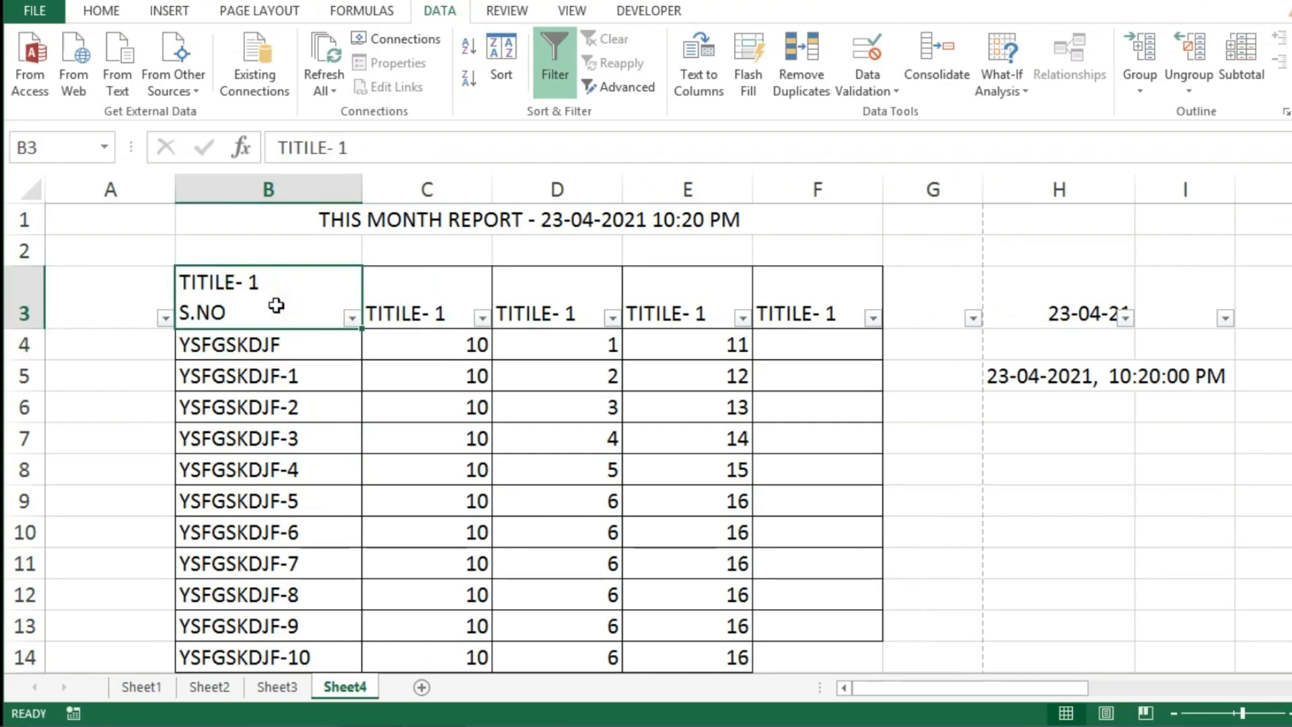
key(Down)
key(Up)
key(Down)
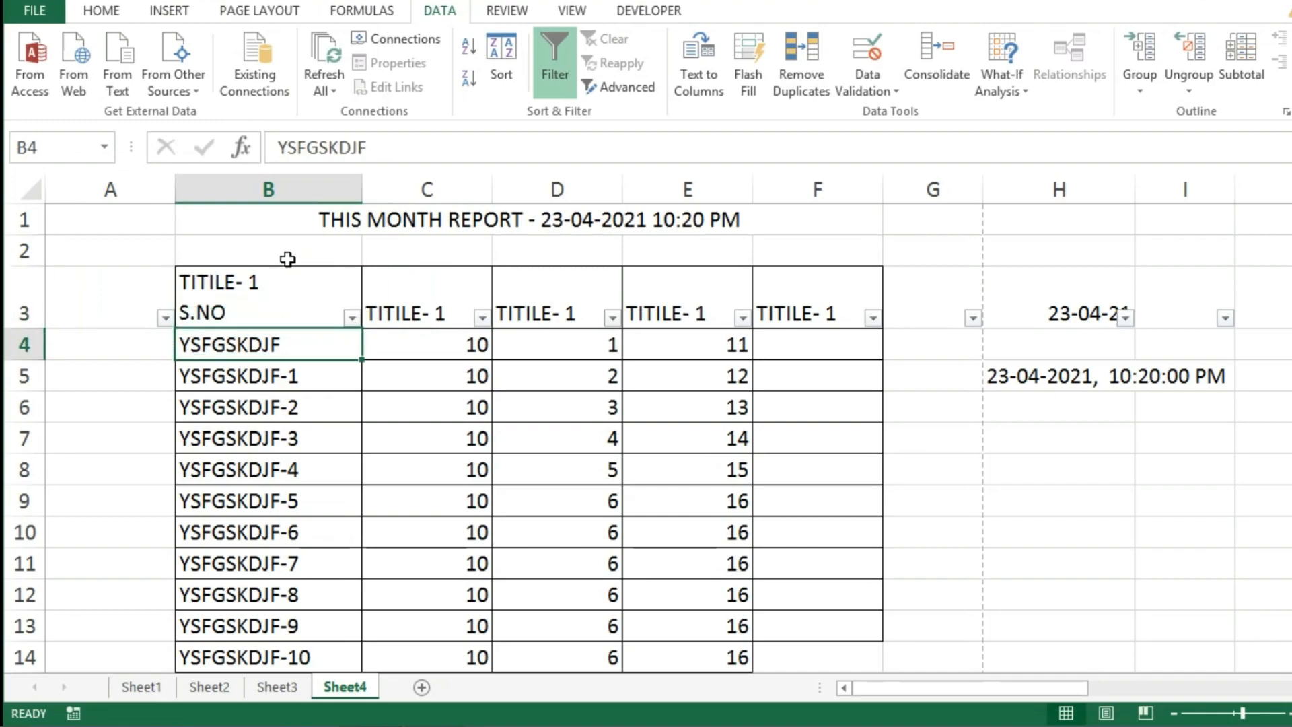
From B4, jump along the edges of the data through B89, E89 and E3 to B3.
click(295, 194)
click(271, 351)
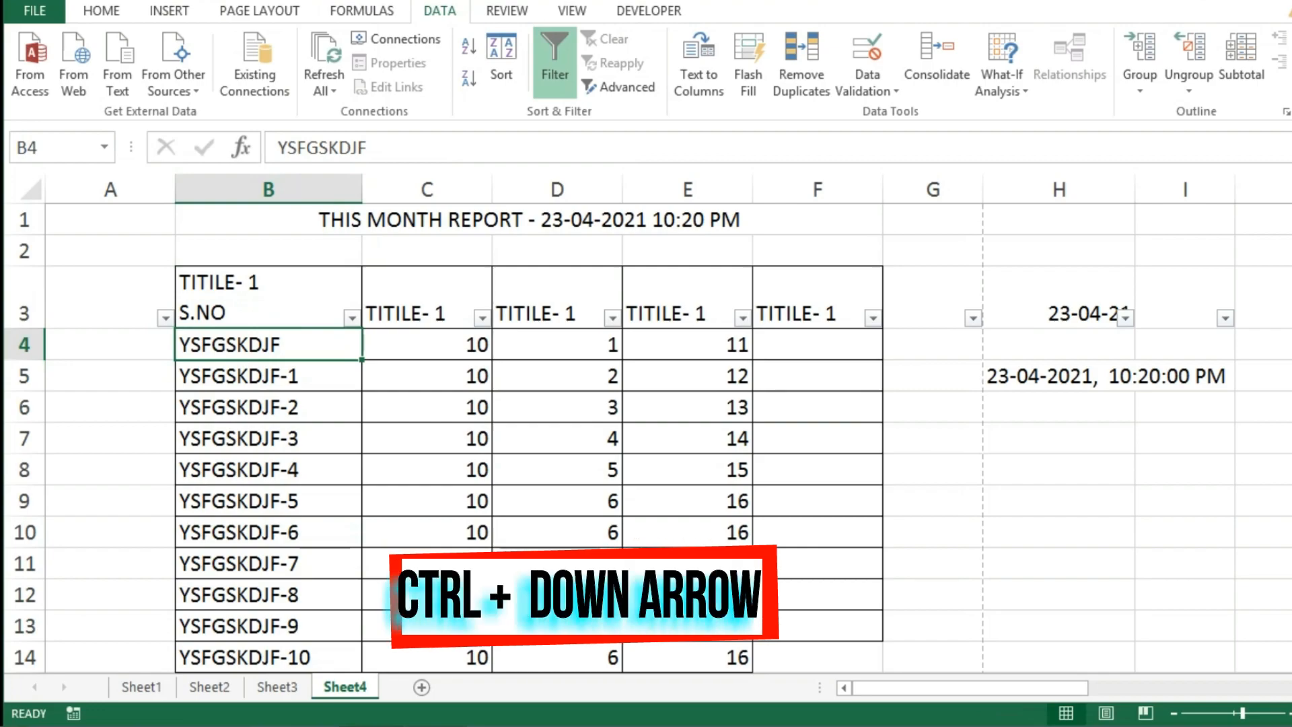
key(ctrl+Down)
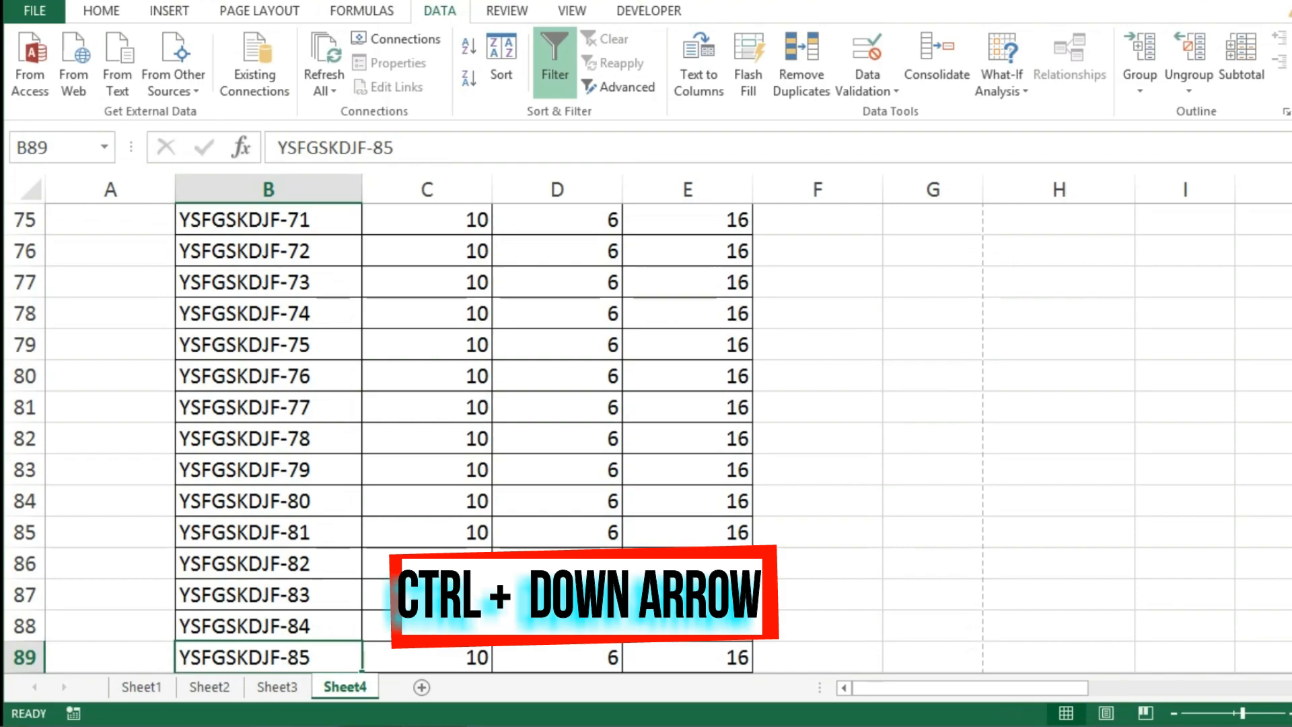
key(ctrl+Right)
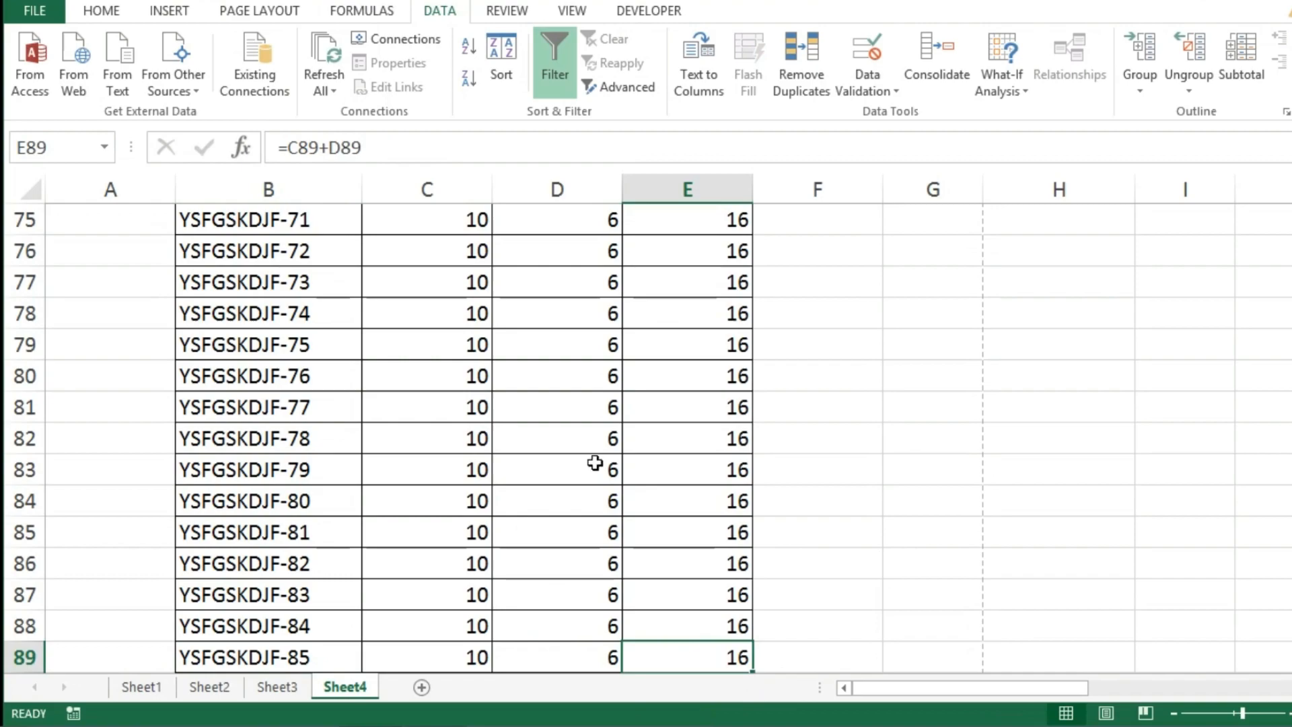
key(ctrl+Up)
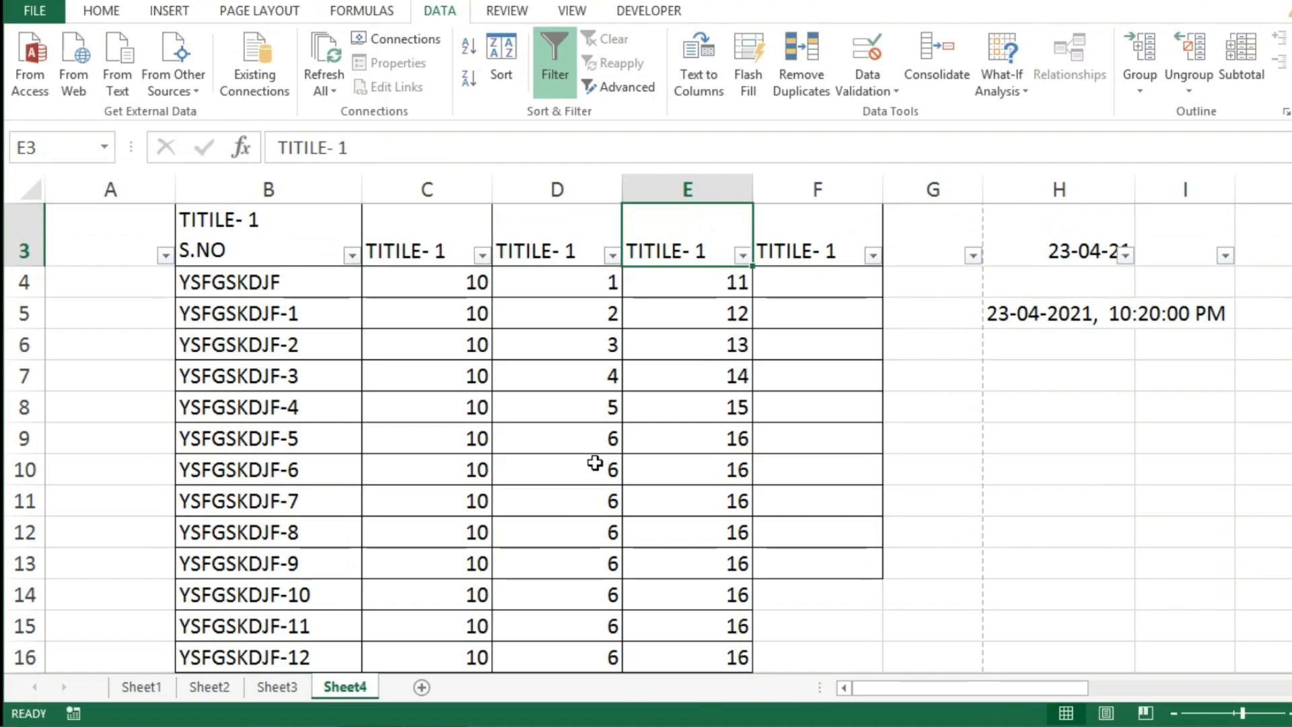
key(ctrl+Left)
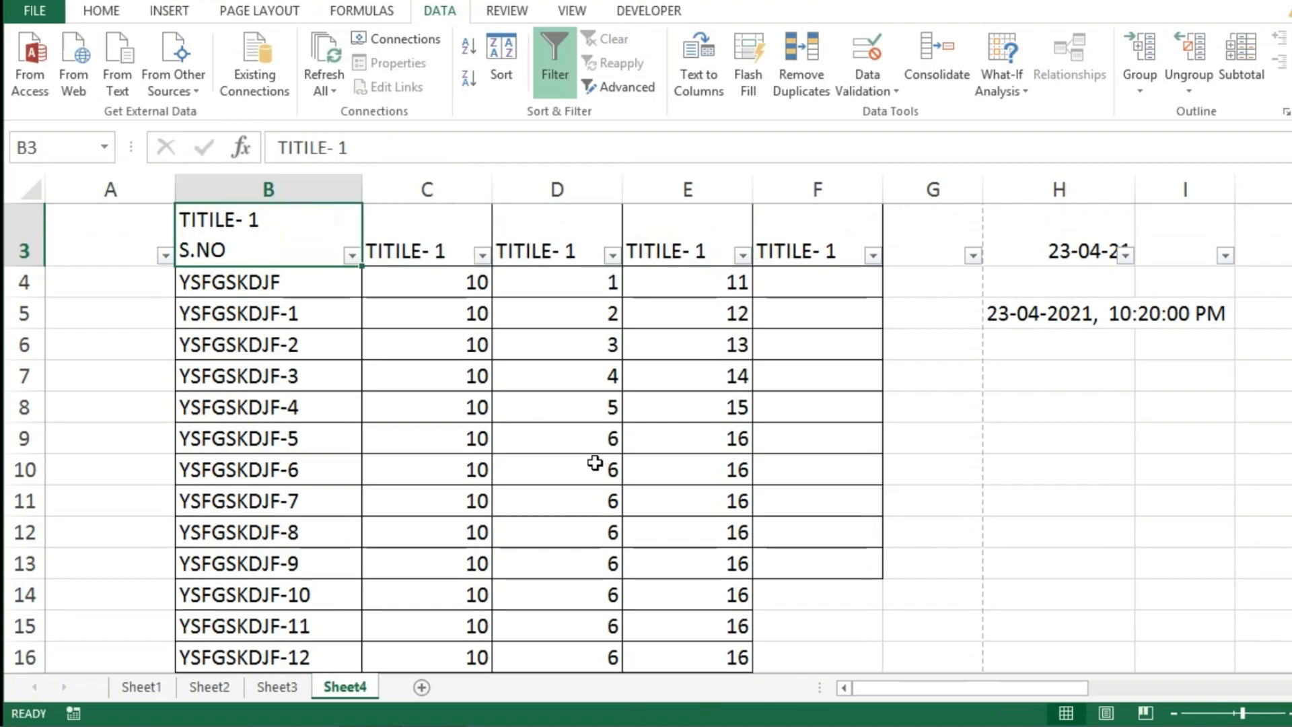
Jump from B3 along the data edges to E3, and move cell by cell to A3 and back to B3.
key(ctrl+Down)
key(ctrl+Right)
key(ctrl+Up)
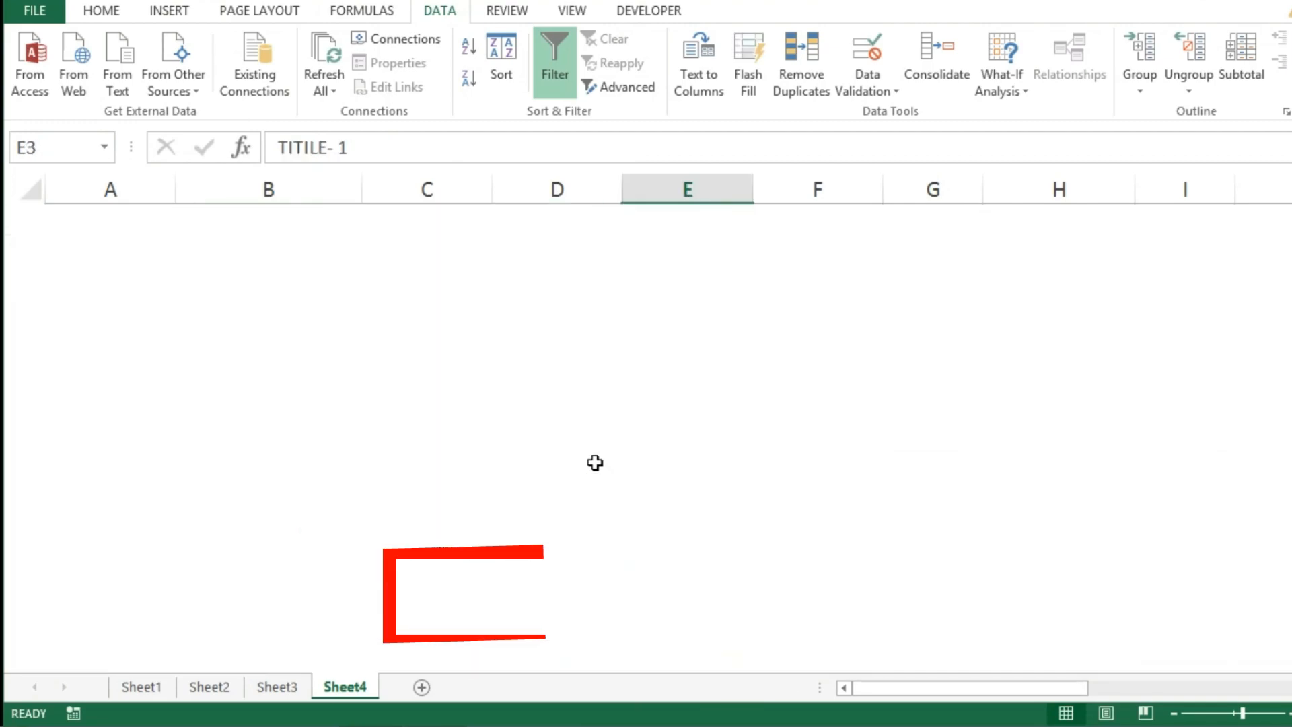
key(Left)
key(Left)
key(Left)
key(Left)
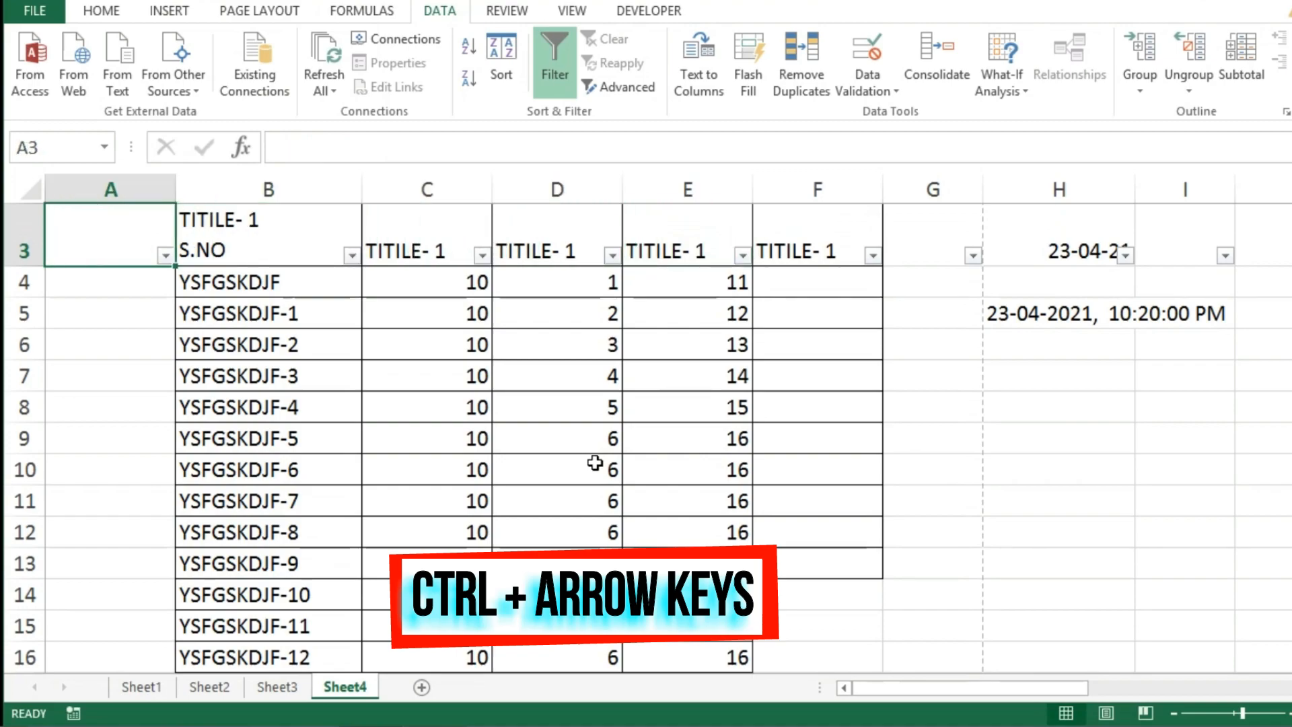
key(Right)
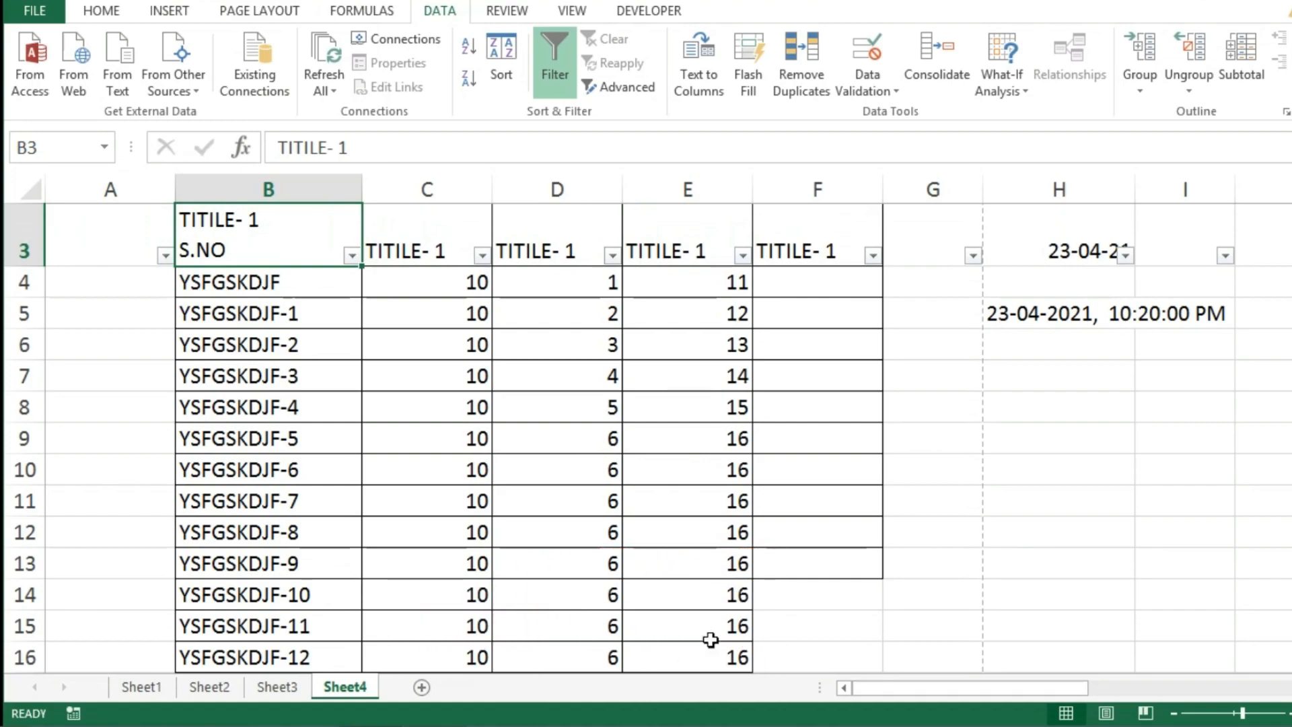
From B5, jump around the data edges through B89, E89 and E3 back to B3, and select B4.
click(570, 458)
click(293, 372)
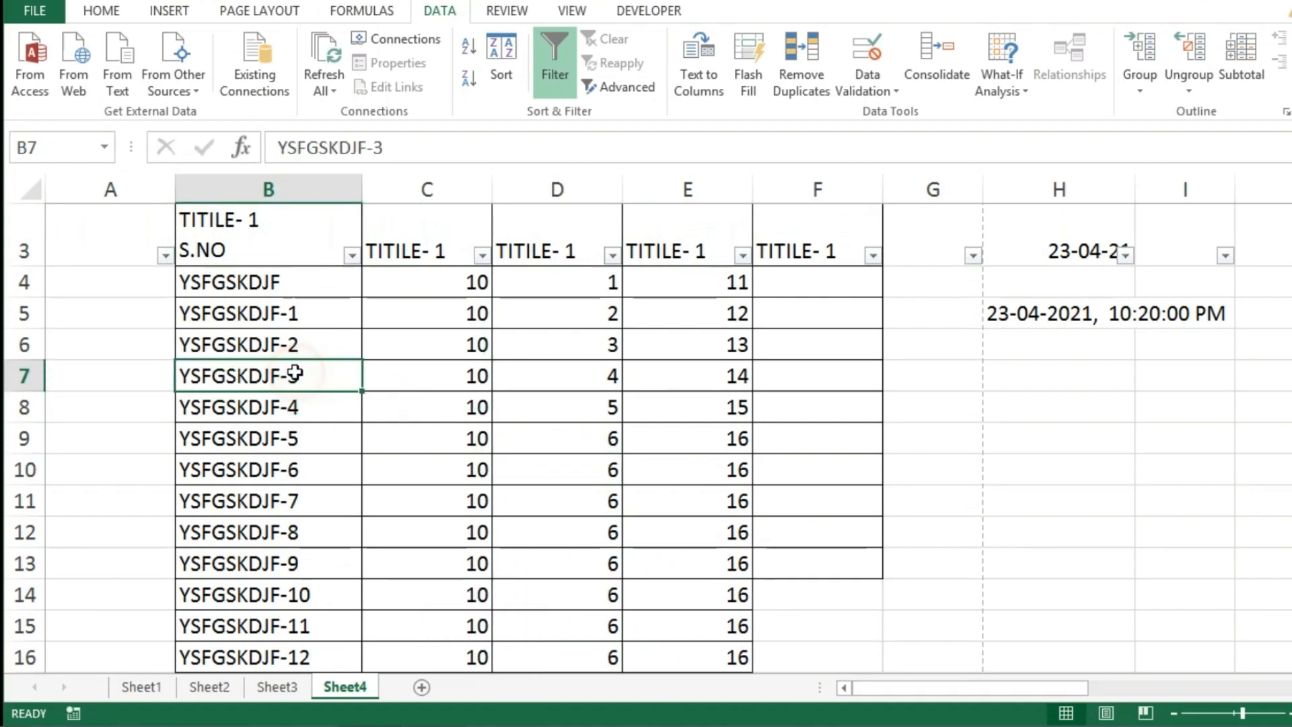
click(261, 304)
key(ctrl+Down)
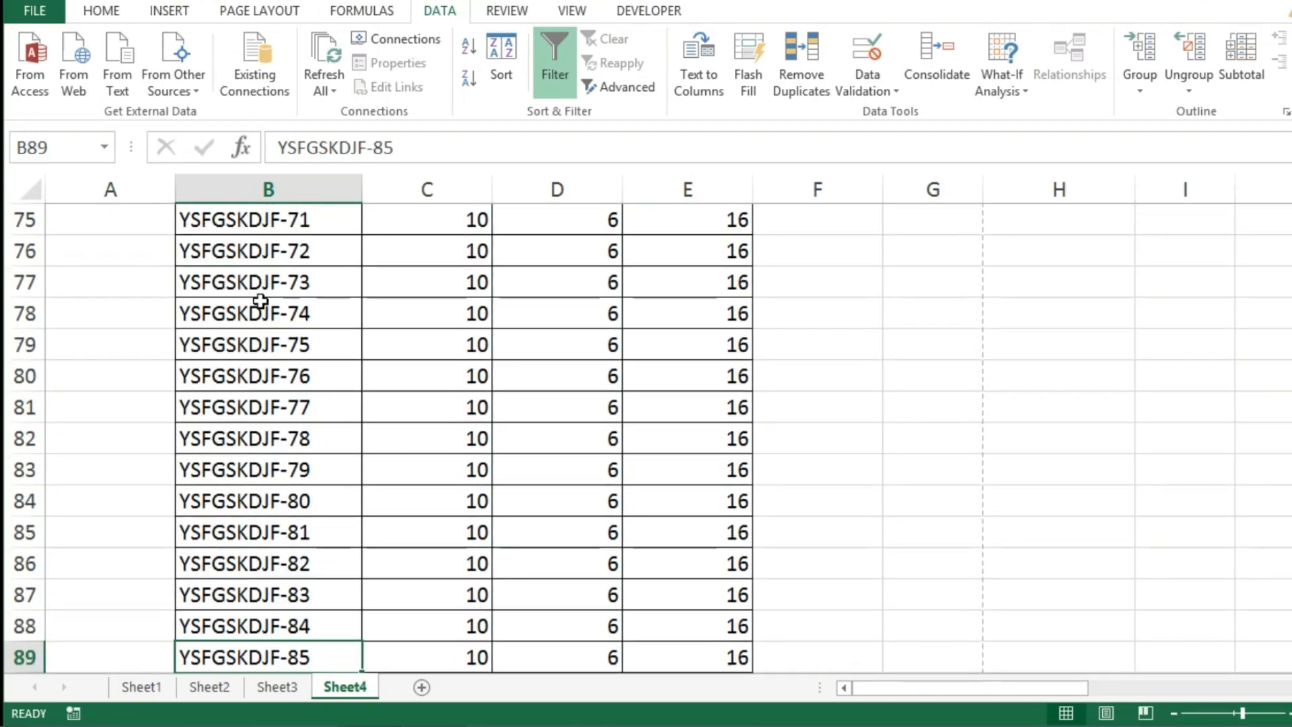
key(ctrl+Right)
key(ctrl+Up)
key(ctrl+Left)
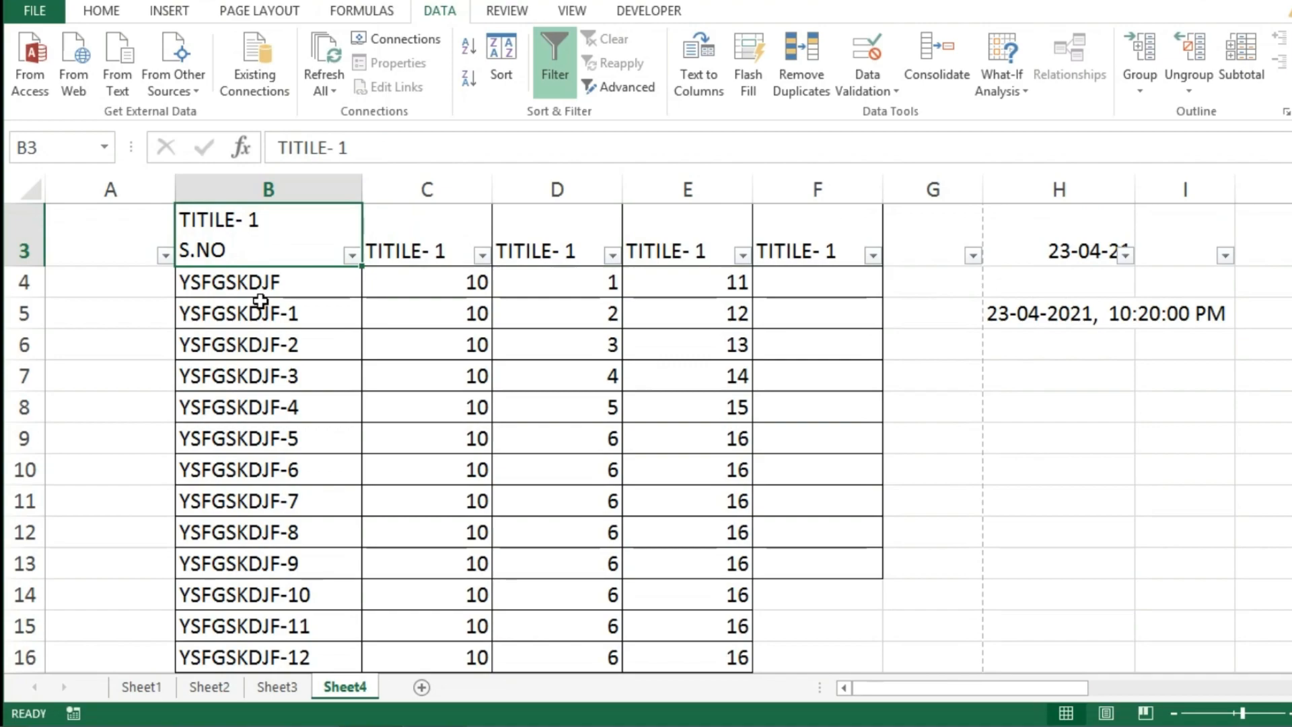
click(215, 279)
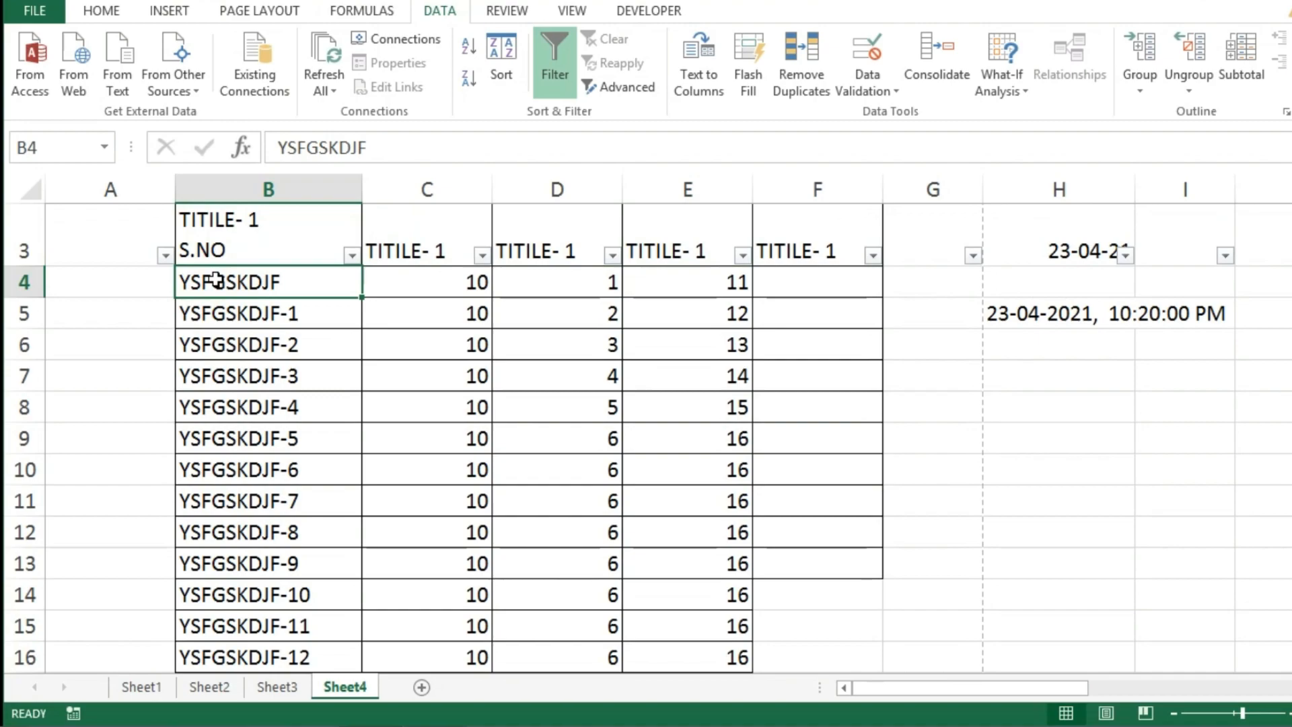
Copy the data block from B4 to E89 and paste the copy starting at H4.
key(ctrl+shift+Down)
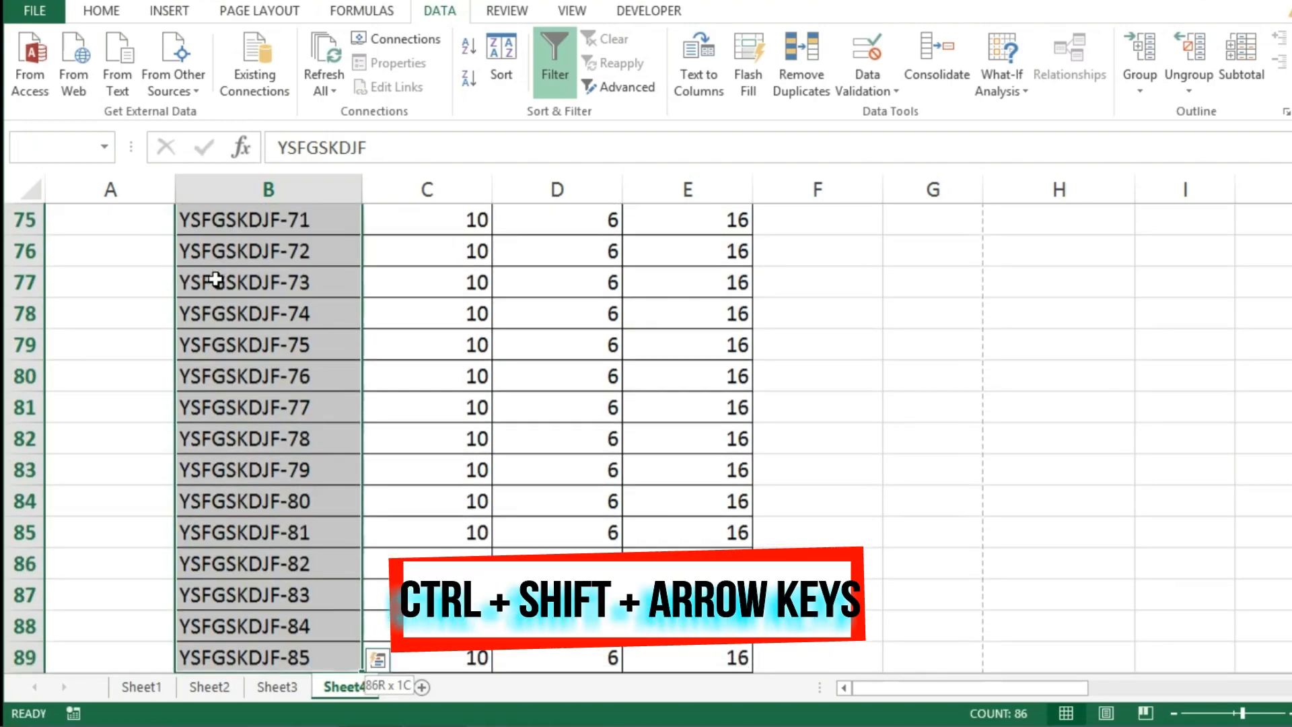
key(ctrl+shift+Right)
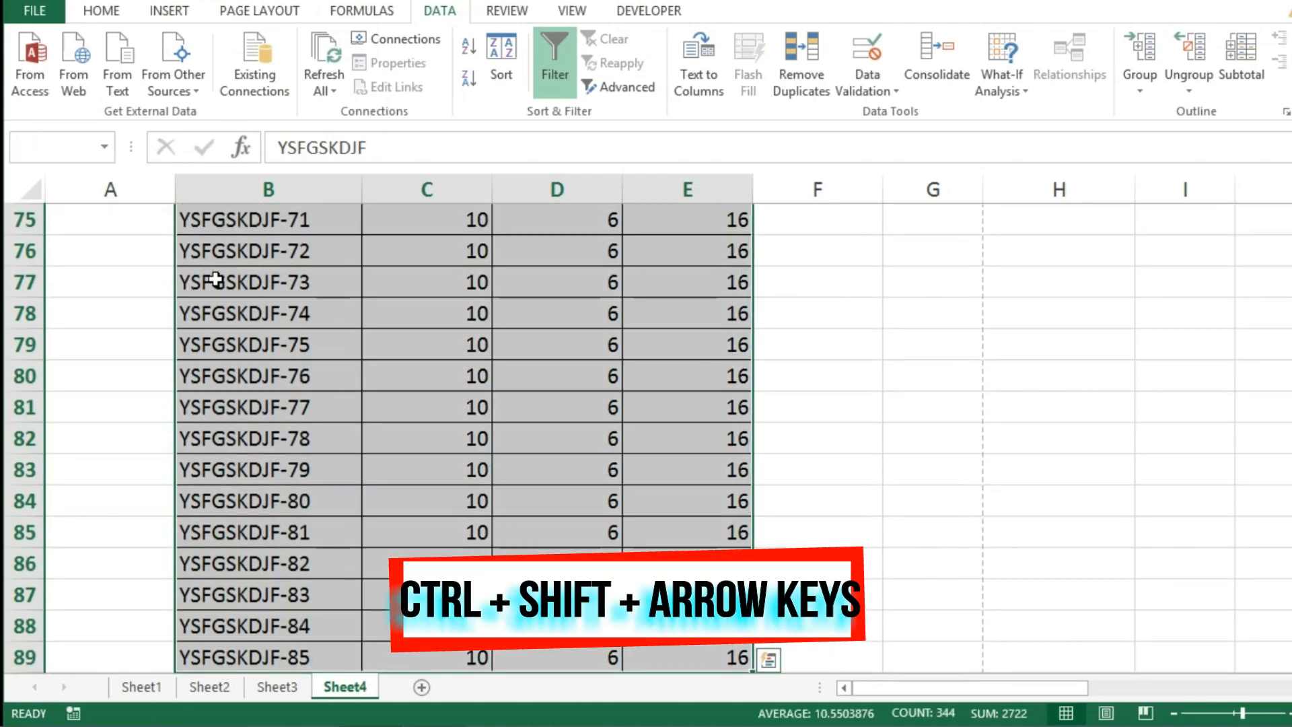
key(ctrl+c)
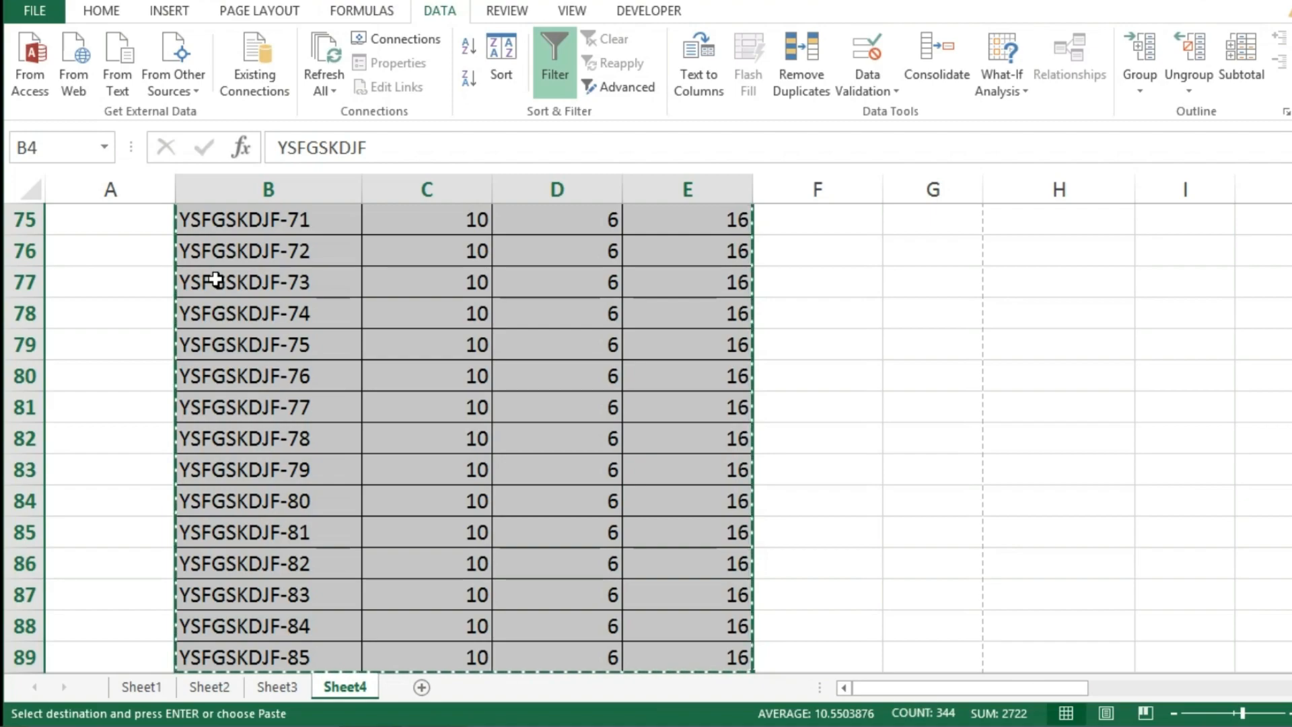
scroll(216, 279, up, 20)
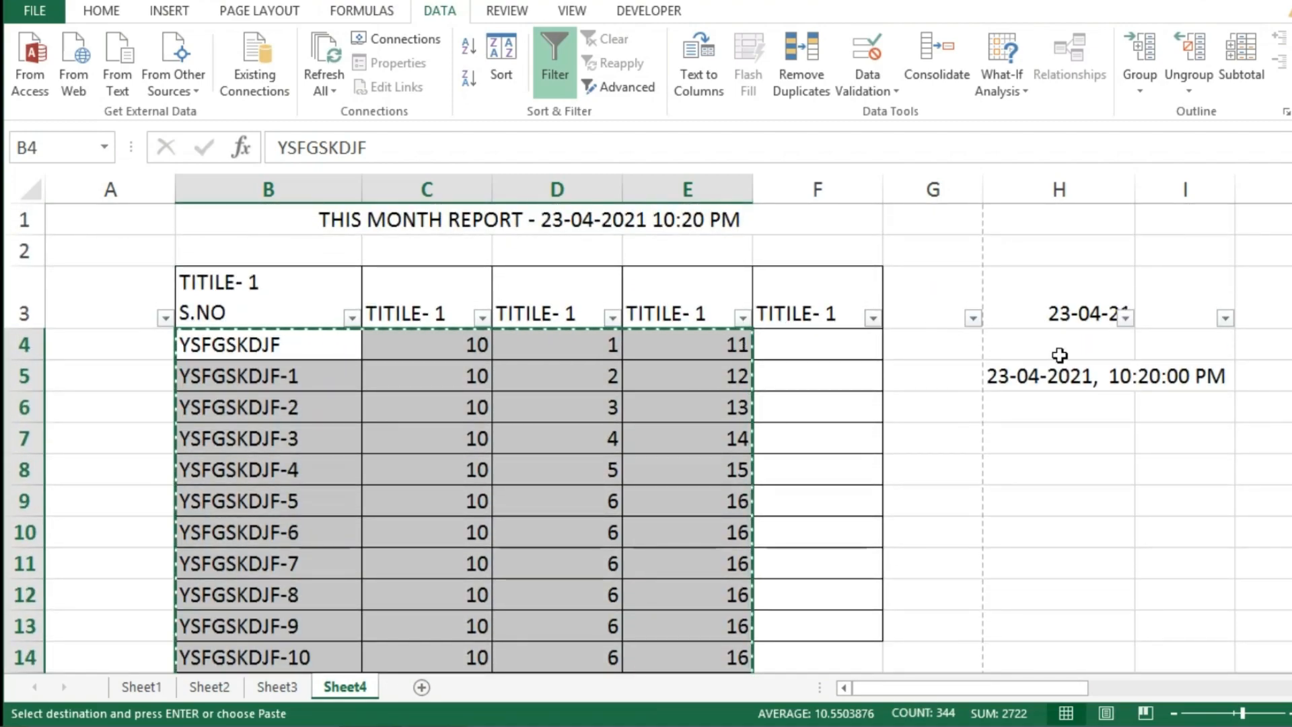
click(1026, 342)
key(ctrl+v)
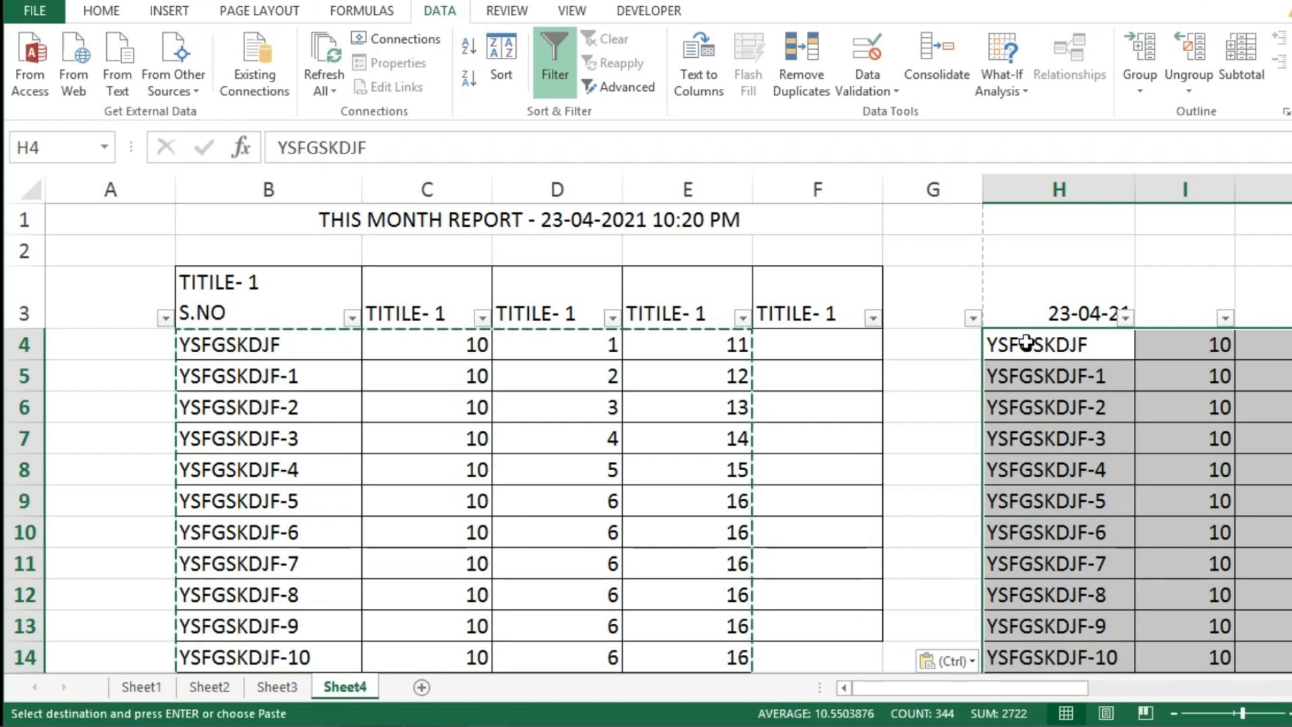
key(Right)
key(Right)
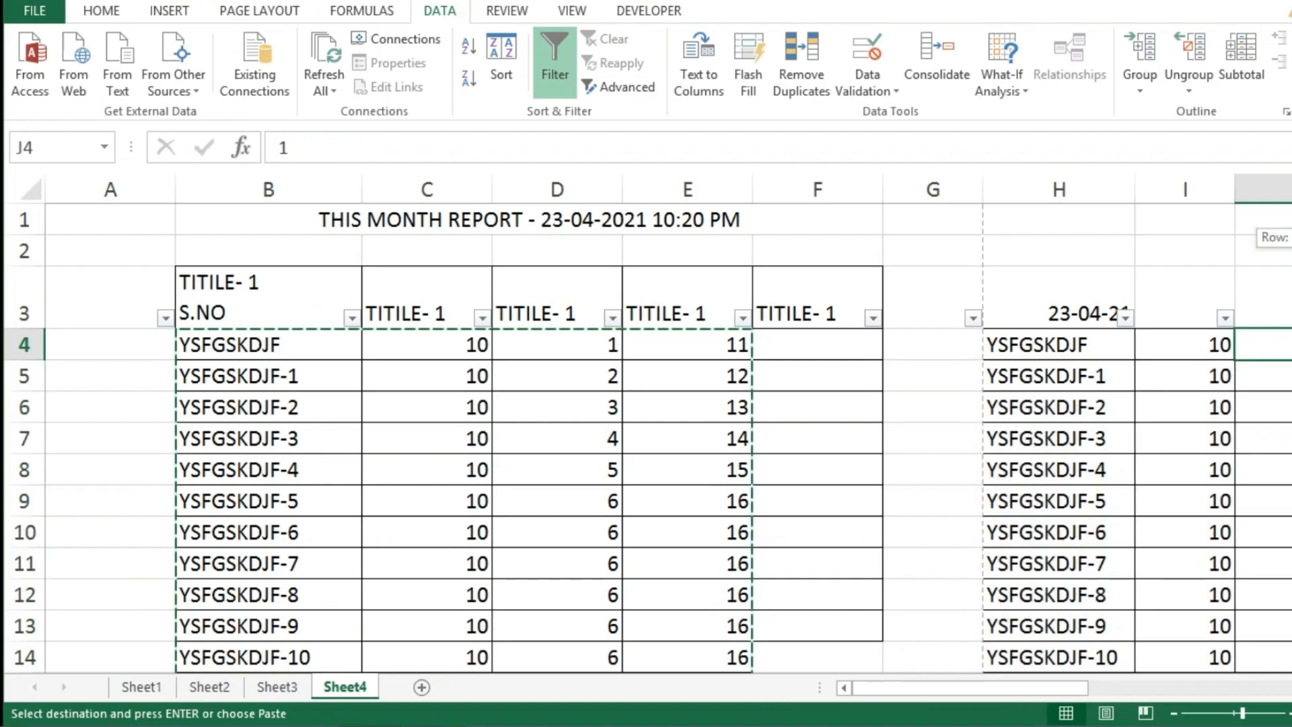
click(297, 346)
key(Escape)
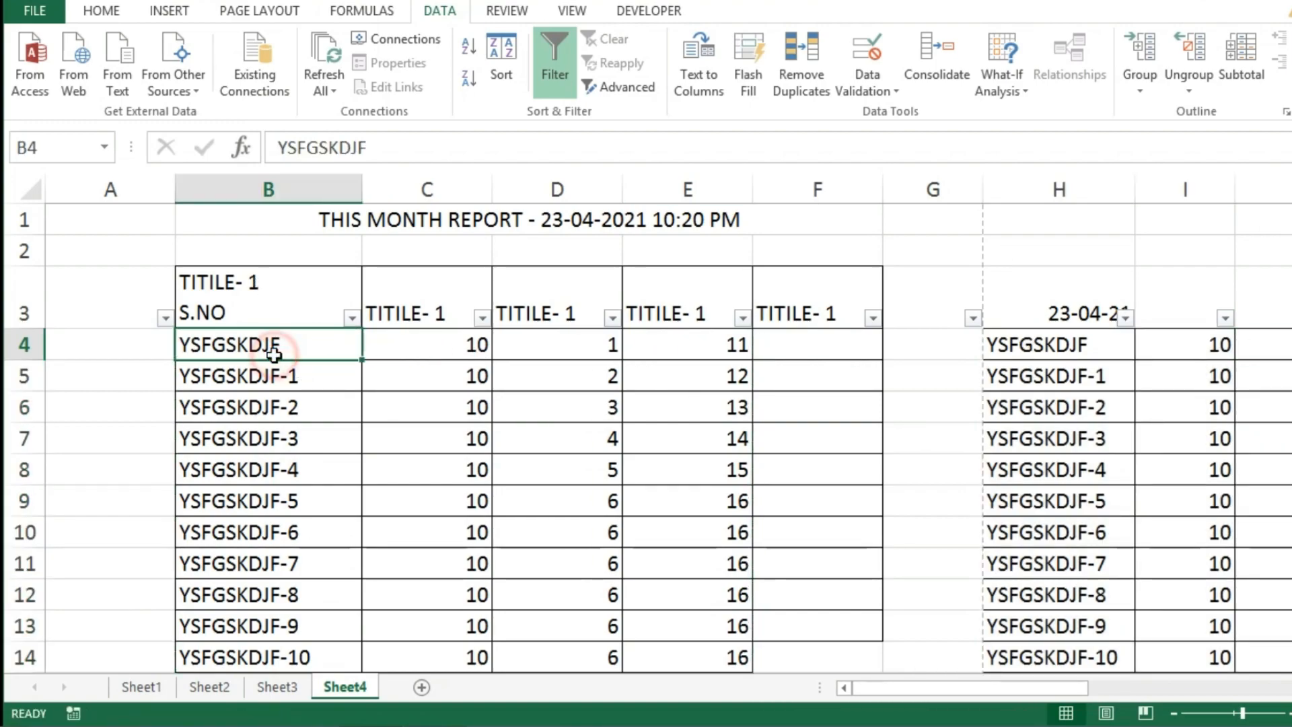
Fill the header cells B3 to F3 with yellow.
click(294, 348)
drag(283, 289, 805, 281)
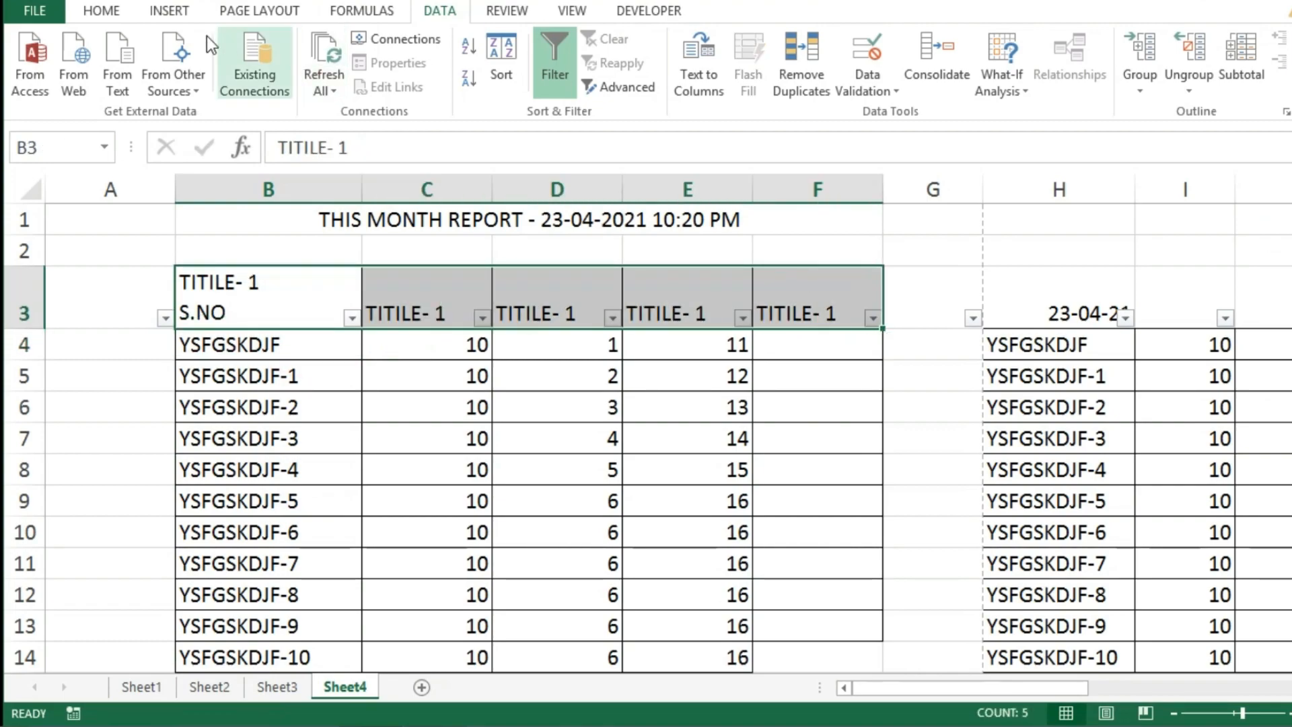
click(98, 12)
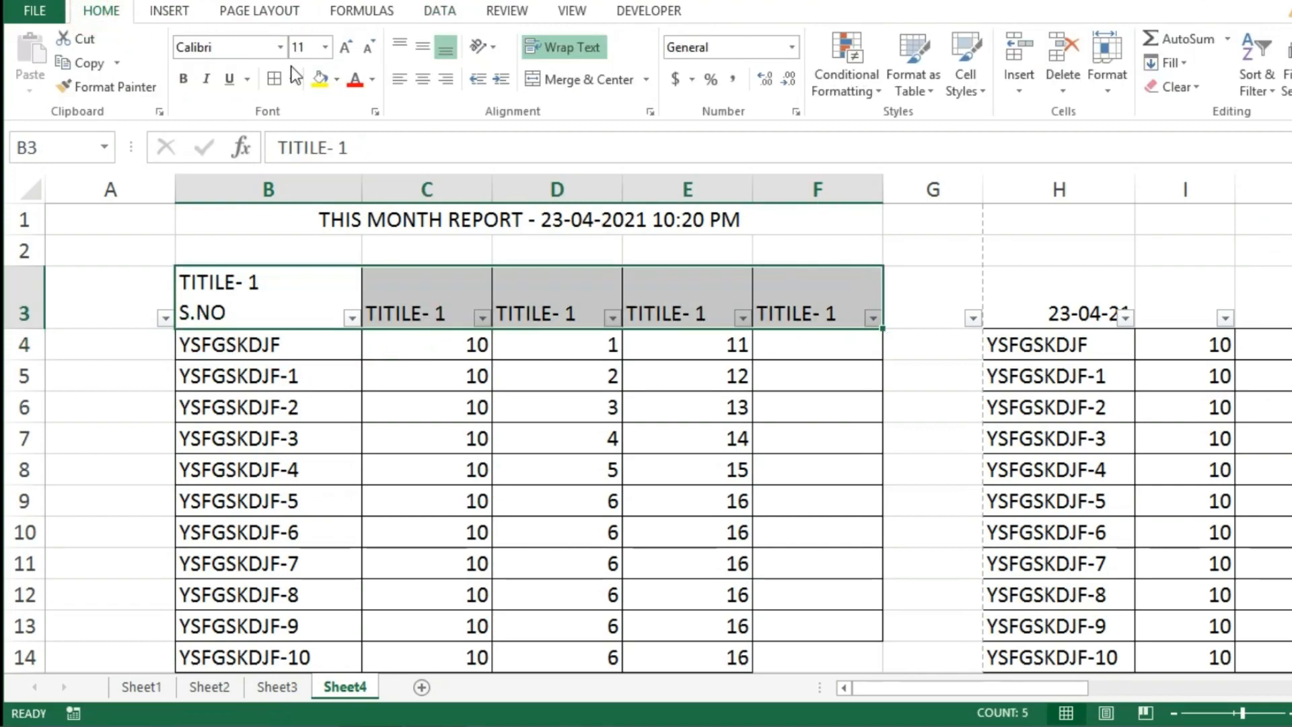
click(328, 79)
click(232, 344)
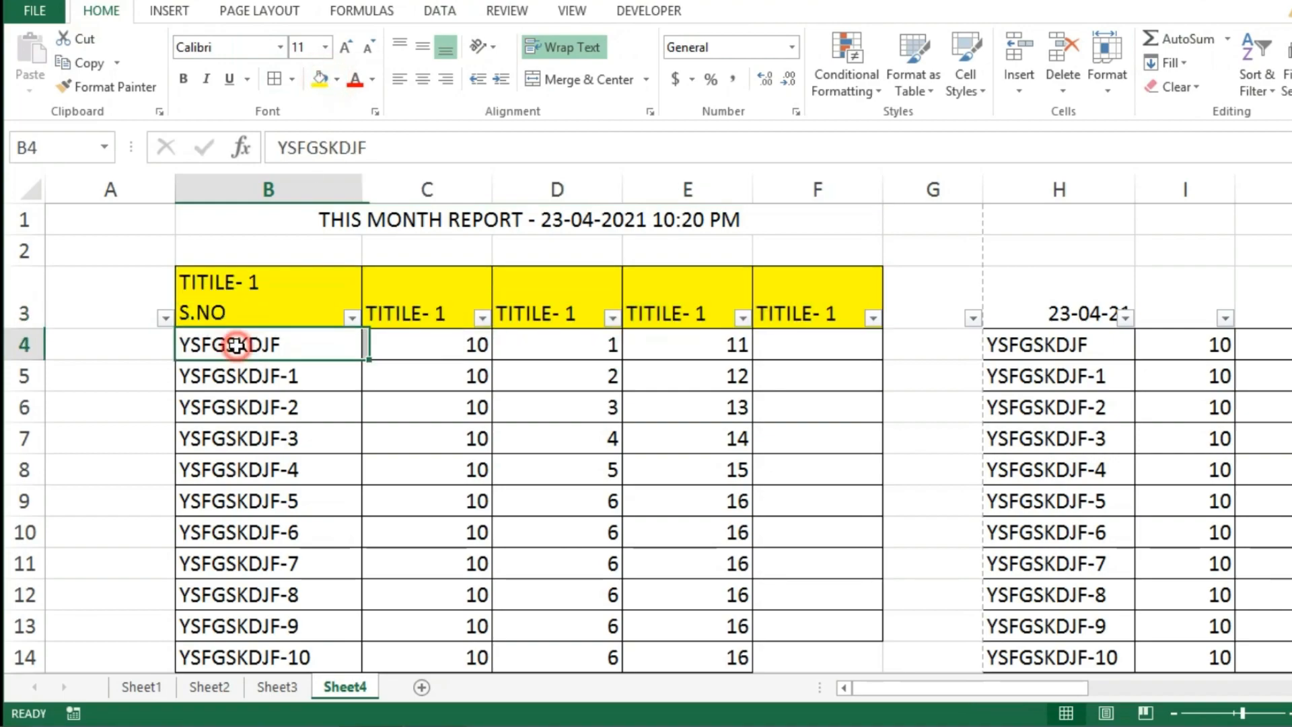
Freeze the panes at B4 so that rows 1 to 3 and column A stay in view.
click(232, 309)
click(233, 343)
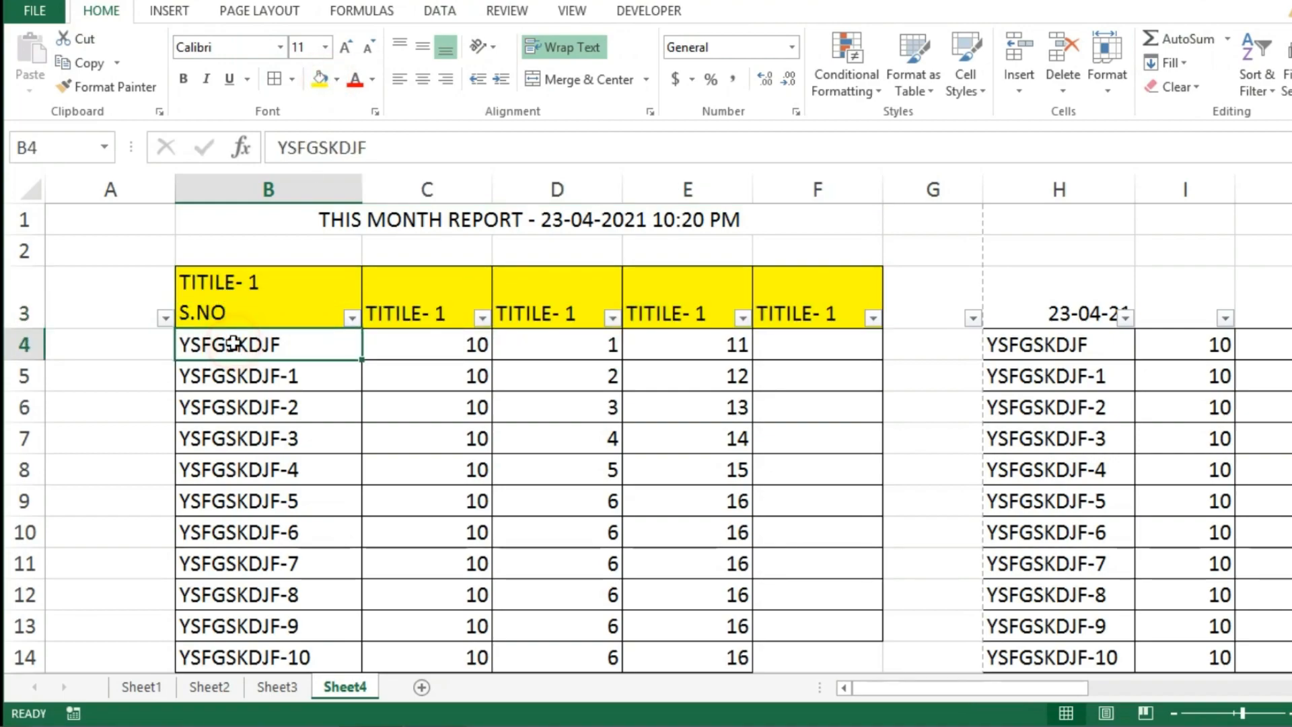
click(573, 12)
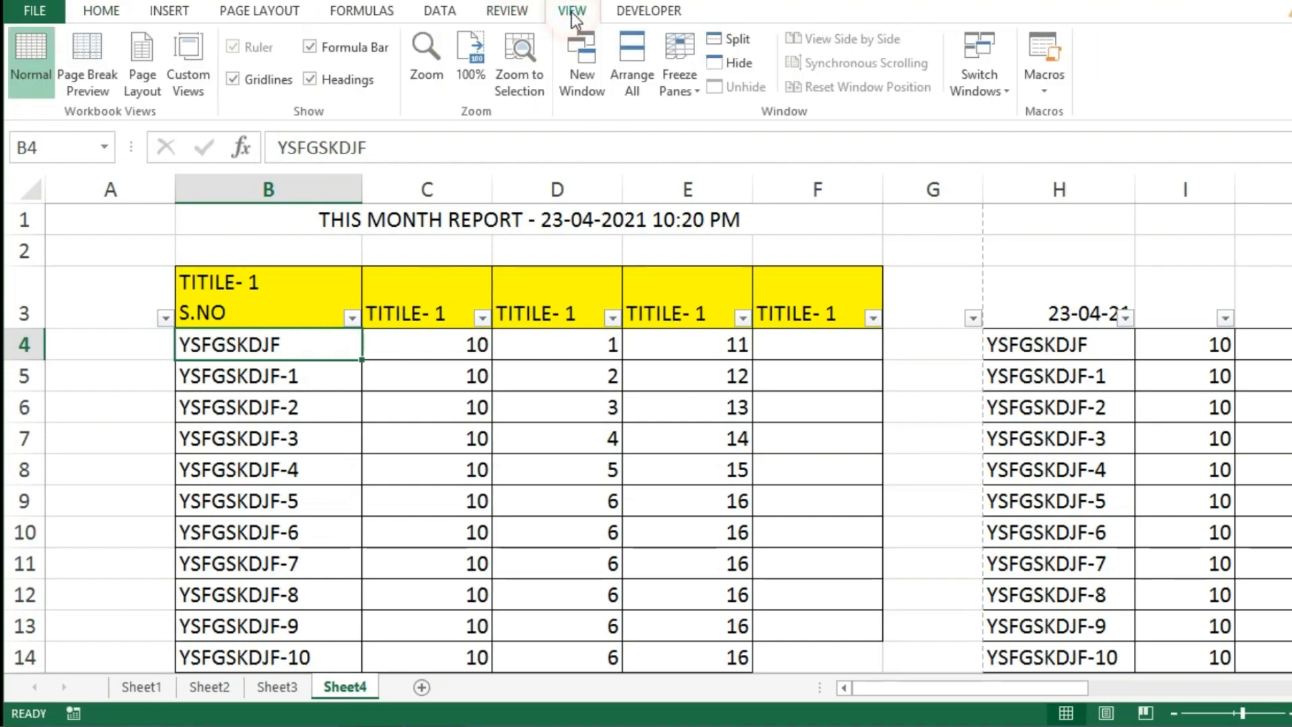
click(688, 70)
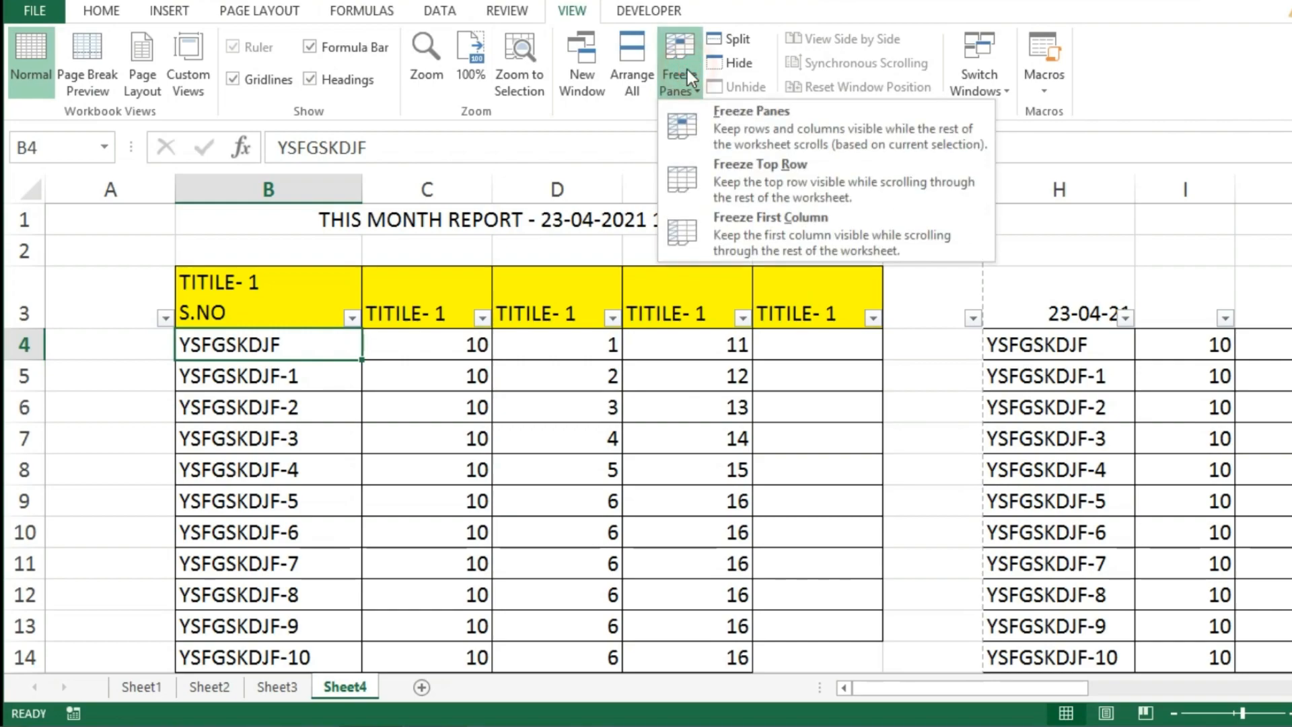
click(739, 135)
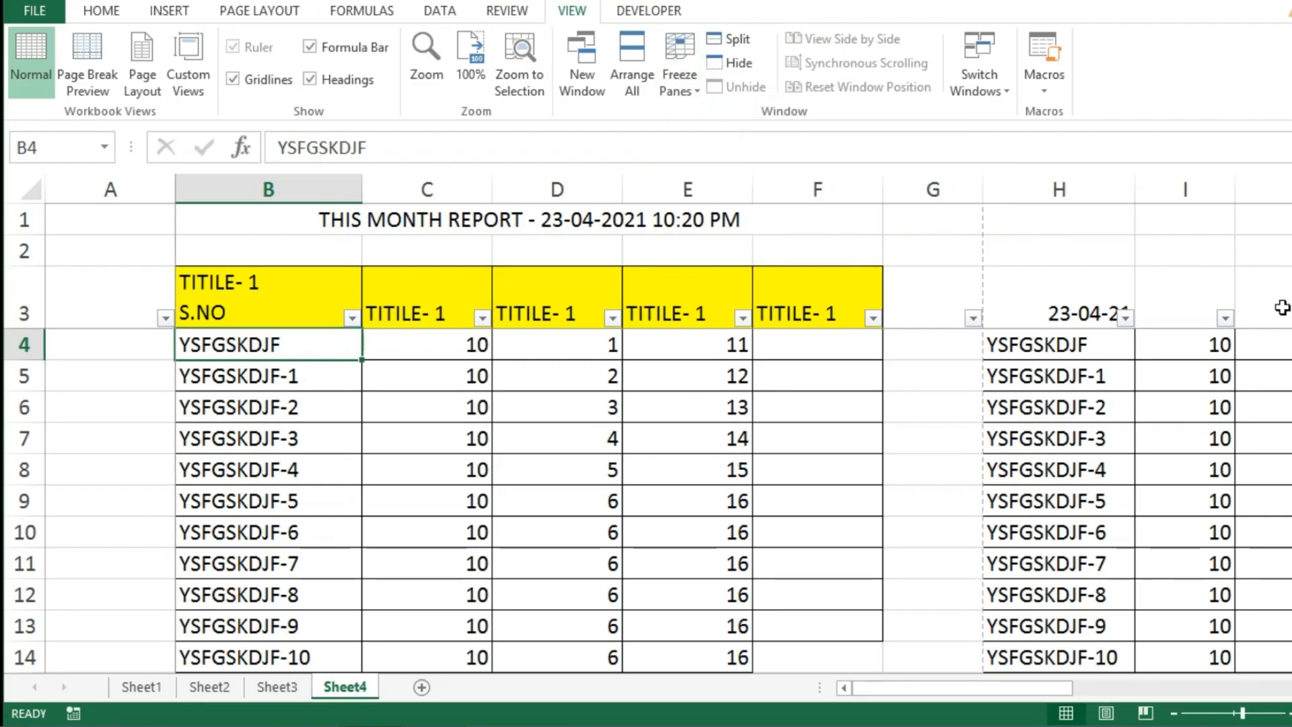
drag(1291, 219, 404, 283)
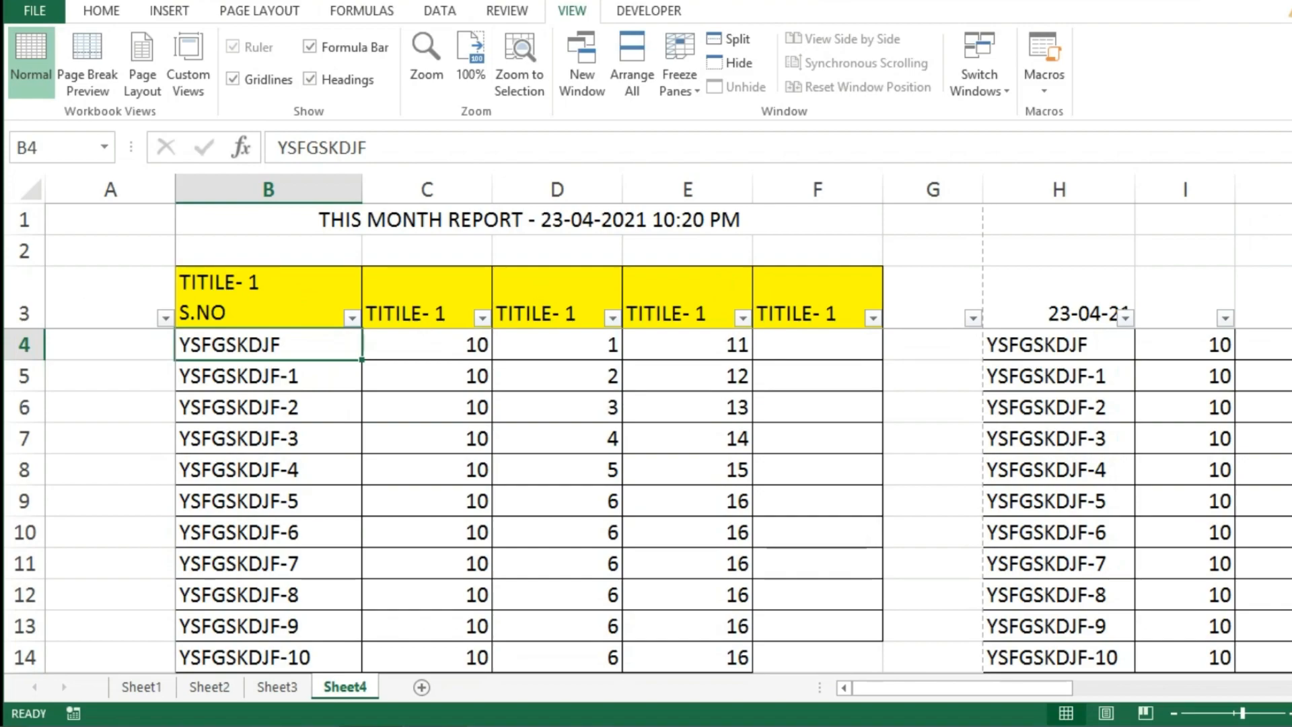
mouse_move(1291, 219)
mouse_down()
mouse_move(1291, 236)
mouse_move(1291, 219)
mouse_up()
drag(946, 695, 773, 696)
Enter 123456 in cell A4 and 243564 in cell A7.
click(128, 336)
text(123456)
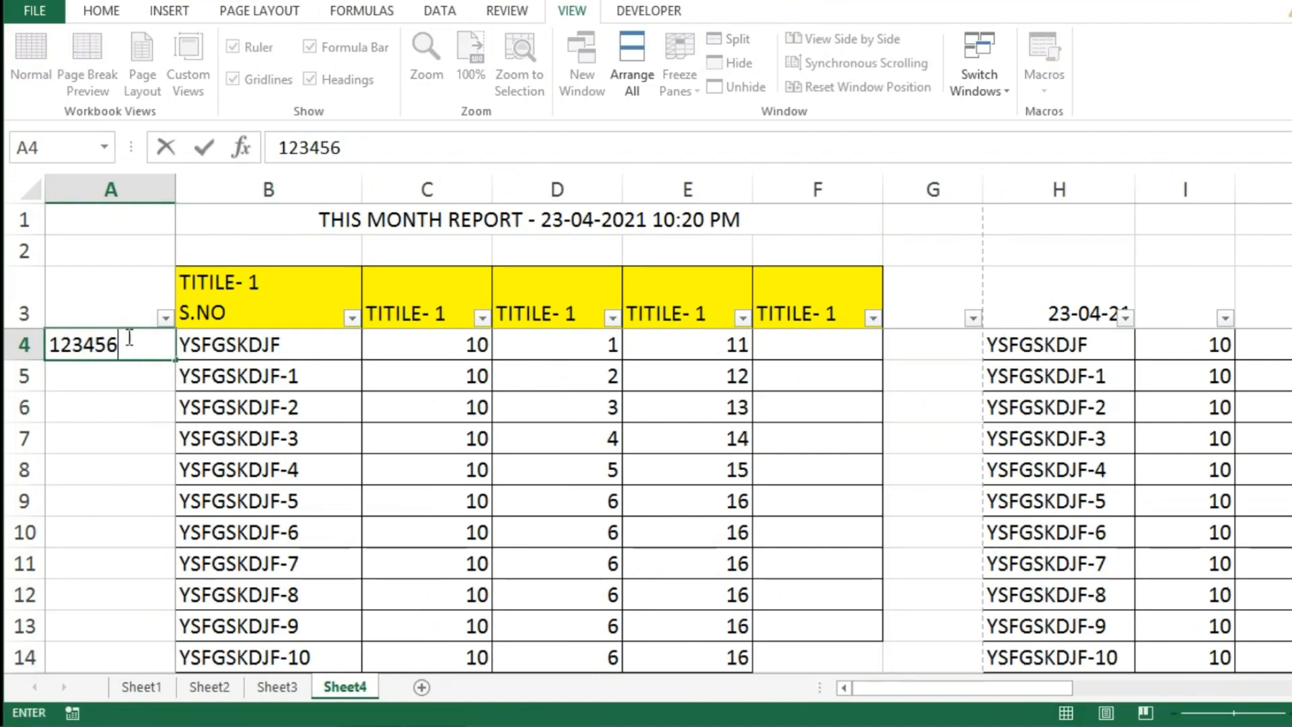
click(124, 436)
text(243564)
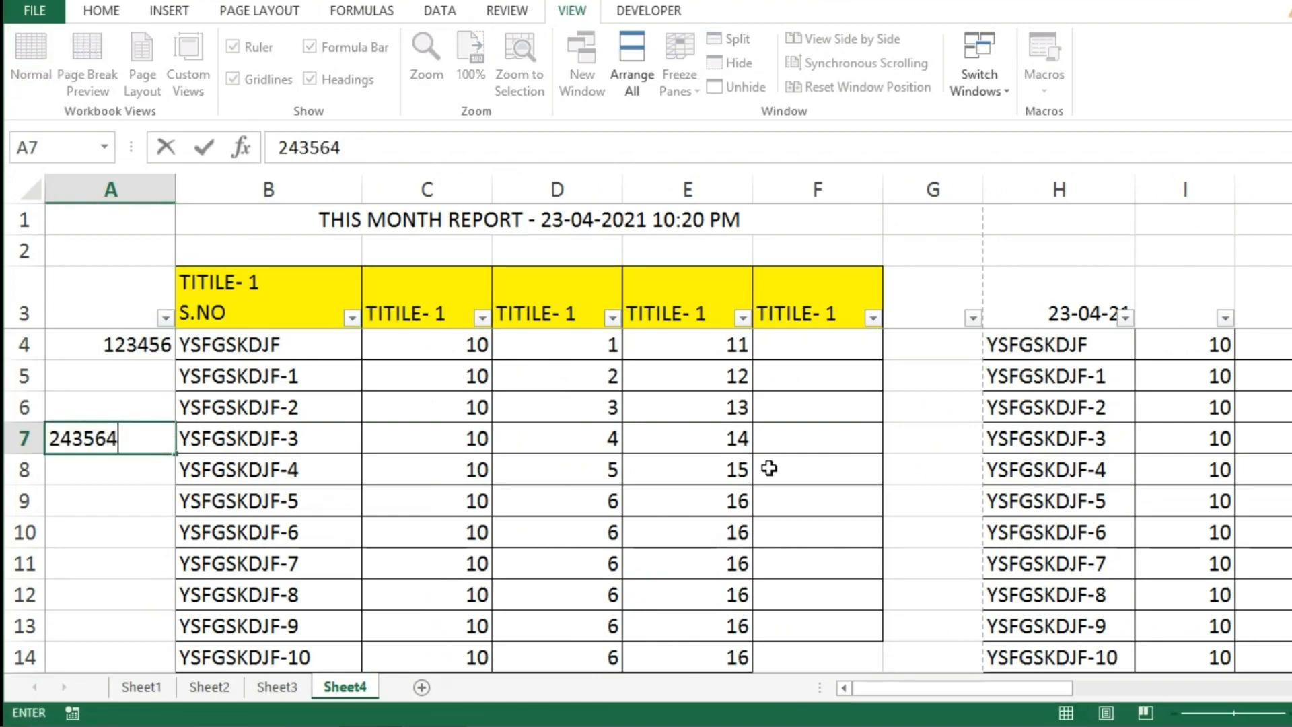
click(770, 469)
drag(921, 686, 861, 683)
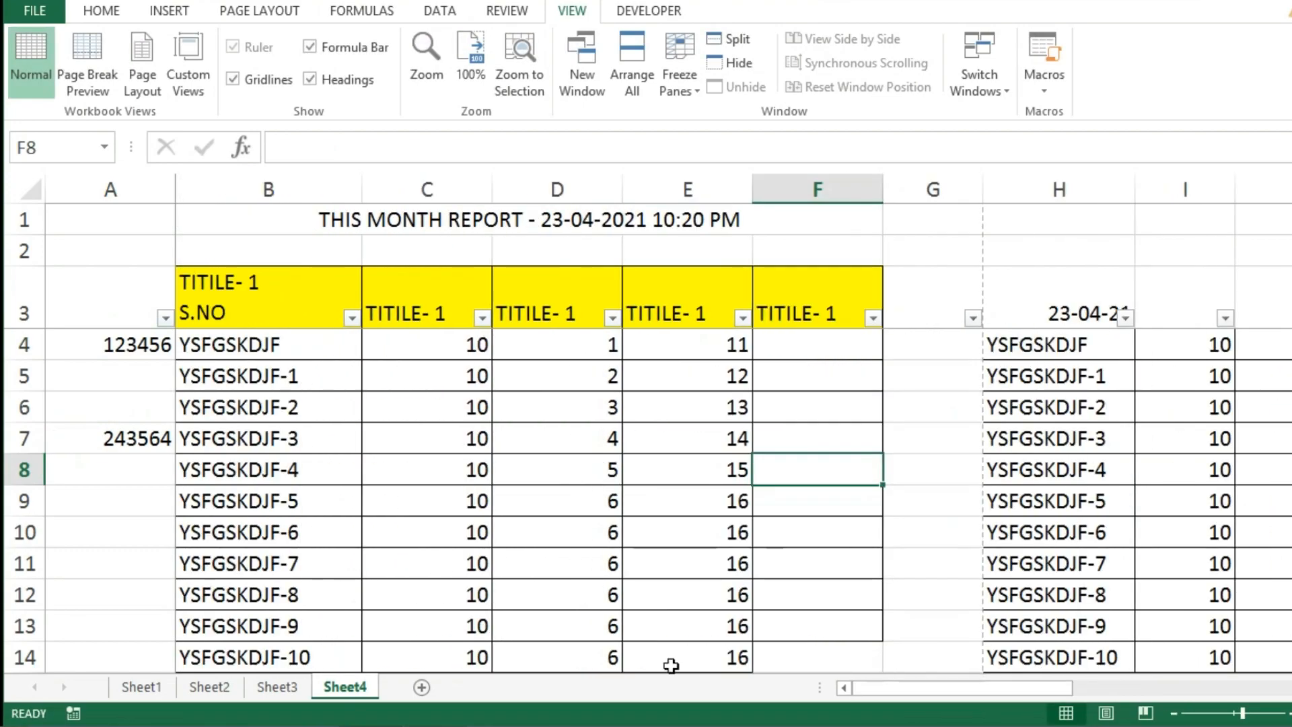
Unfreeze the panes and freeze them again at C4, locking rows 1 to 3 and columns A and B.
click(423, 336)
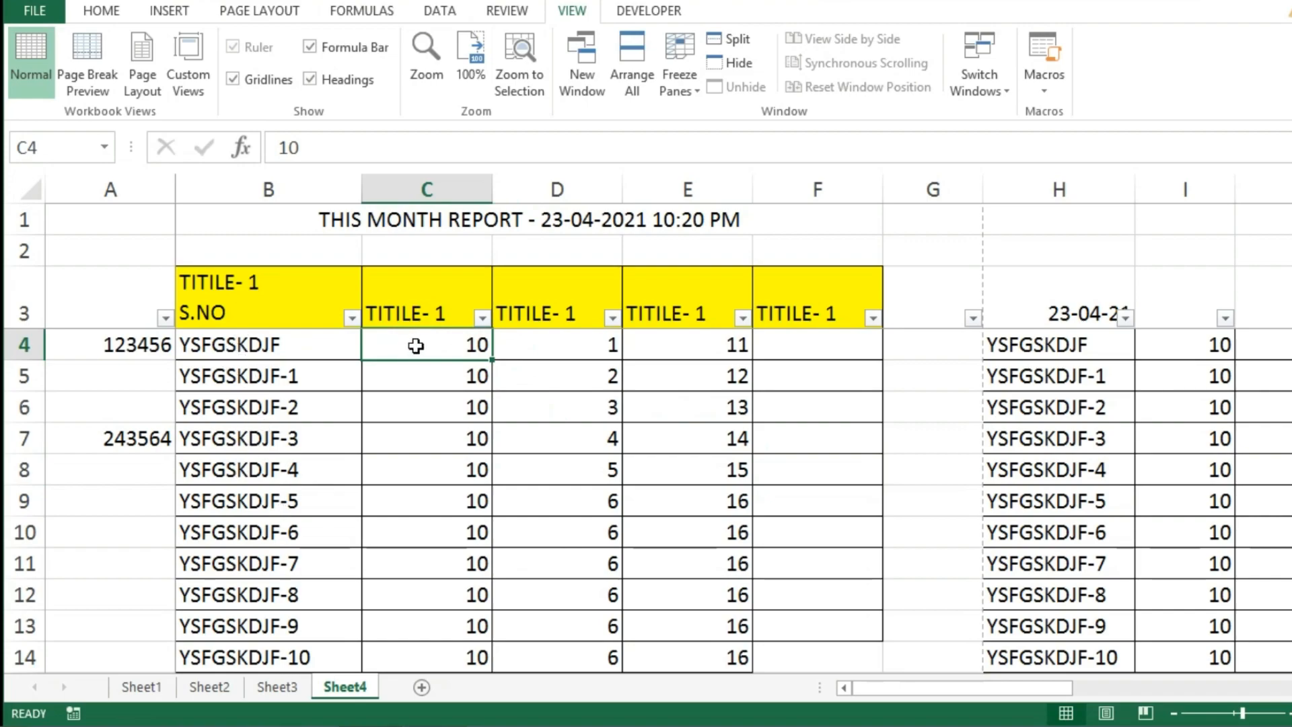
click(692, 55)
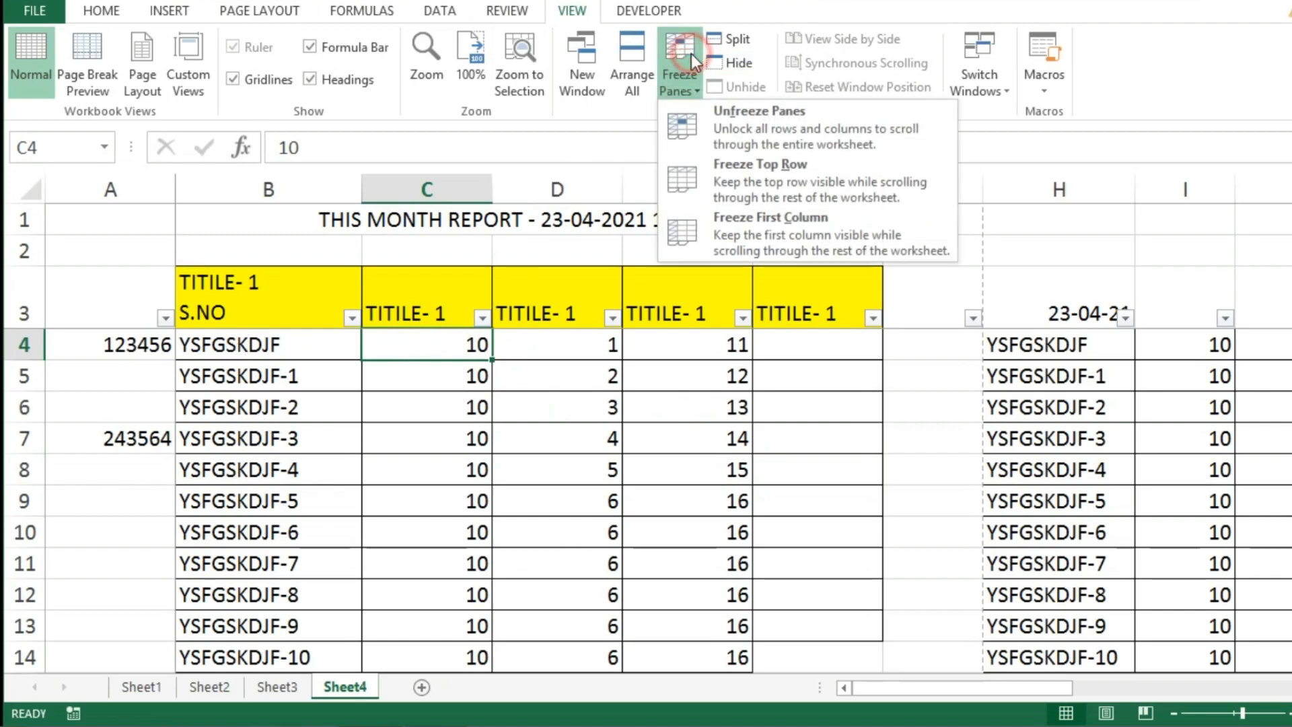
click(778, 132)
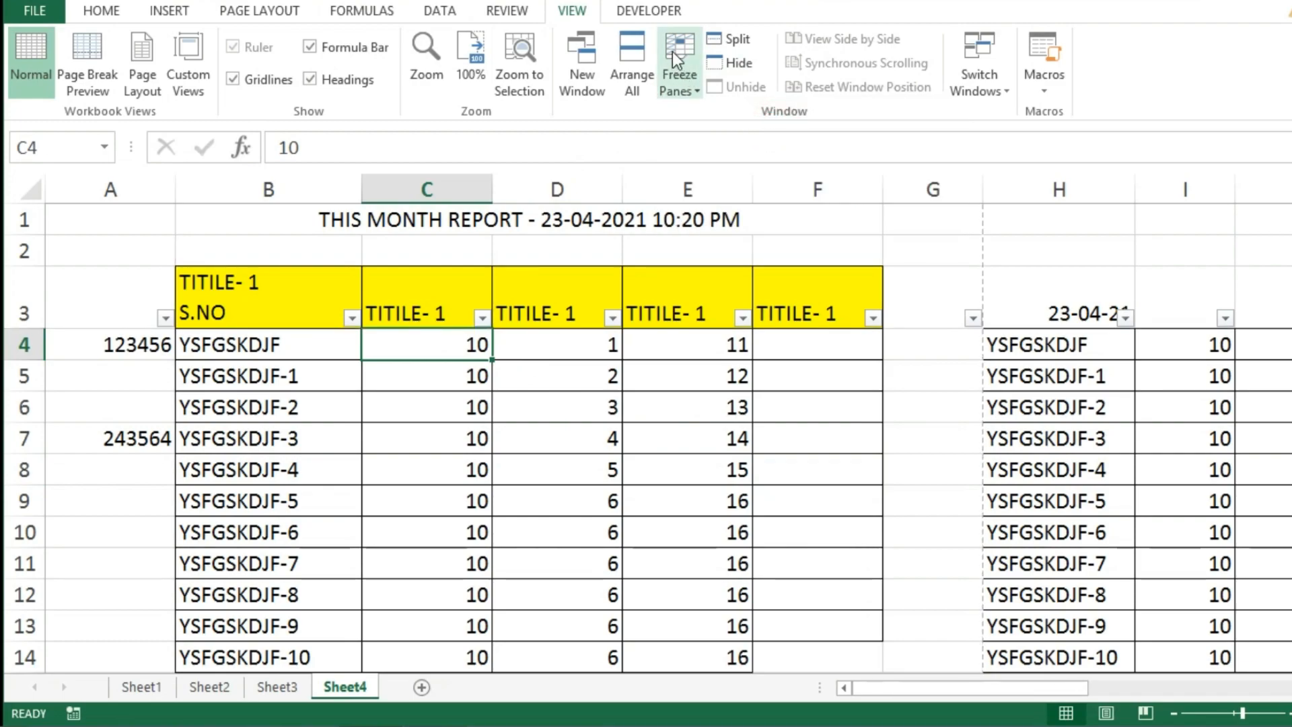
click(675, 54)
click(753, 134)
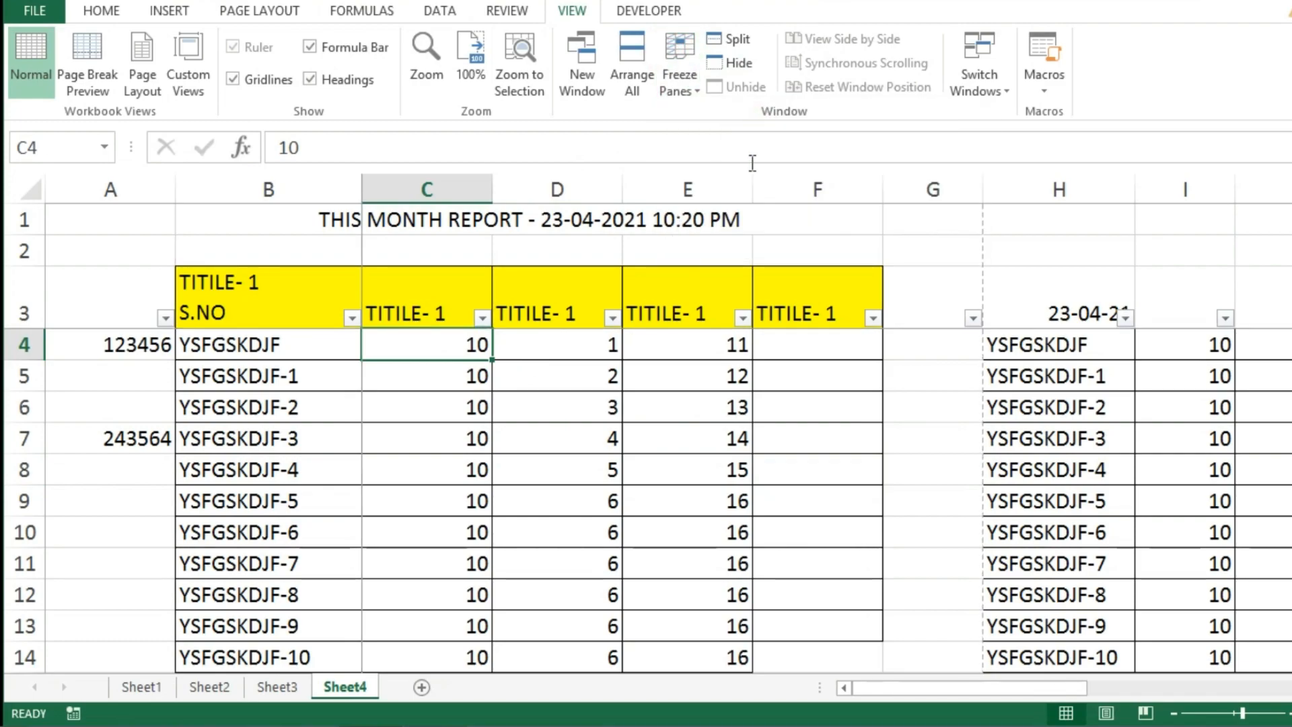
drag(930, 685, 807, 688)
mouse_move(1291, 219)
mouse_down()
mouse_move(1291, 290)
mouse_move(1291, 220)
mouse_up()
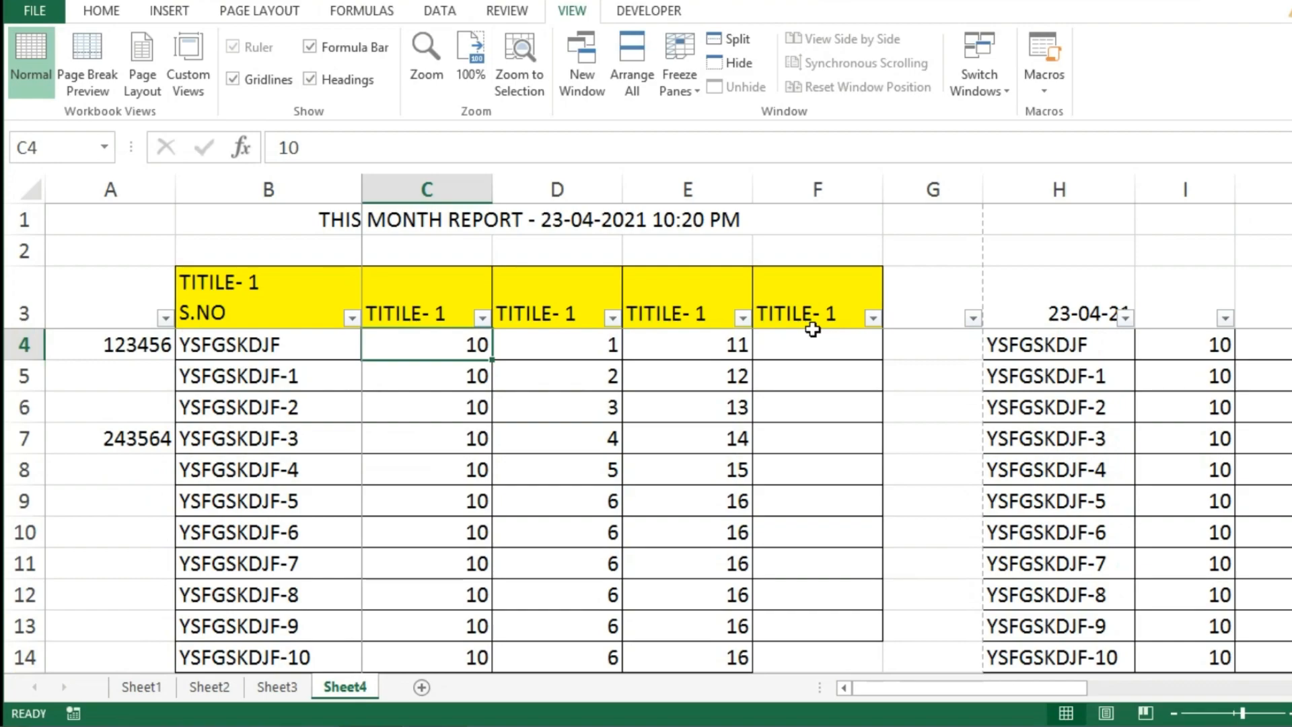
Check in the print preview which pages of the sheet carry the header row, and return to the worksheet.
key(ctrl+p)
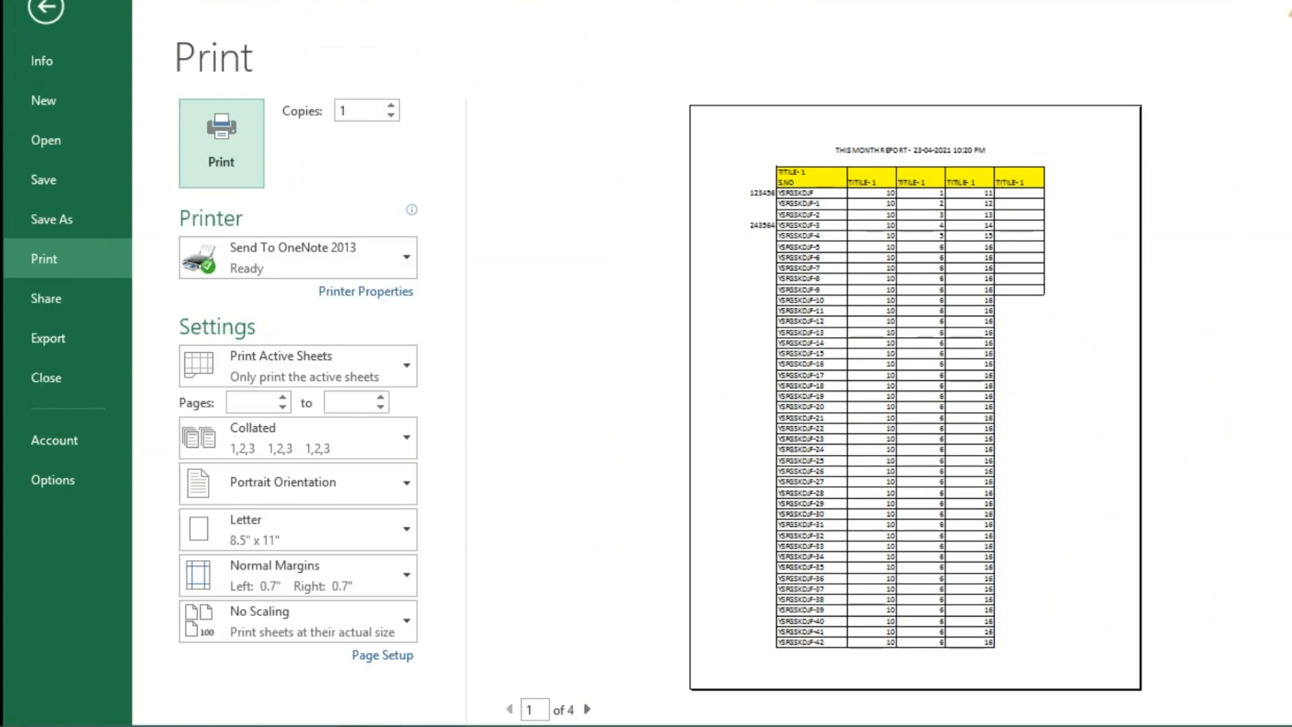
click(587, 709)
click(587, 709)
click(587, 709)
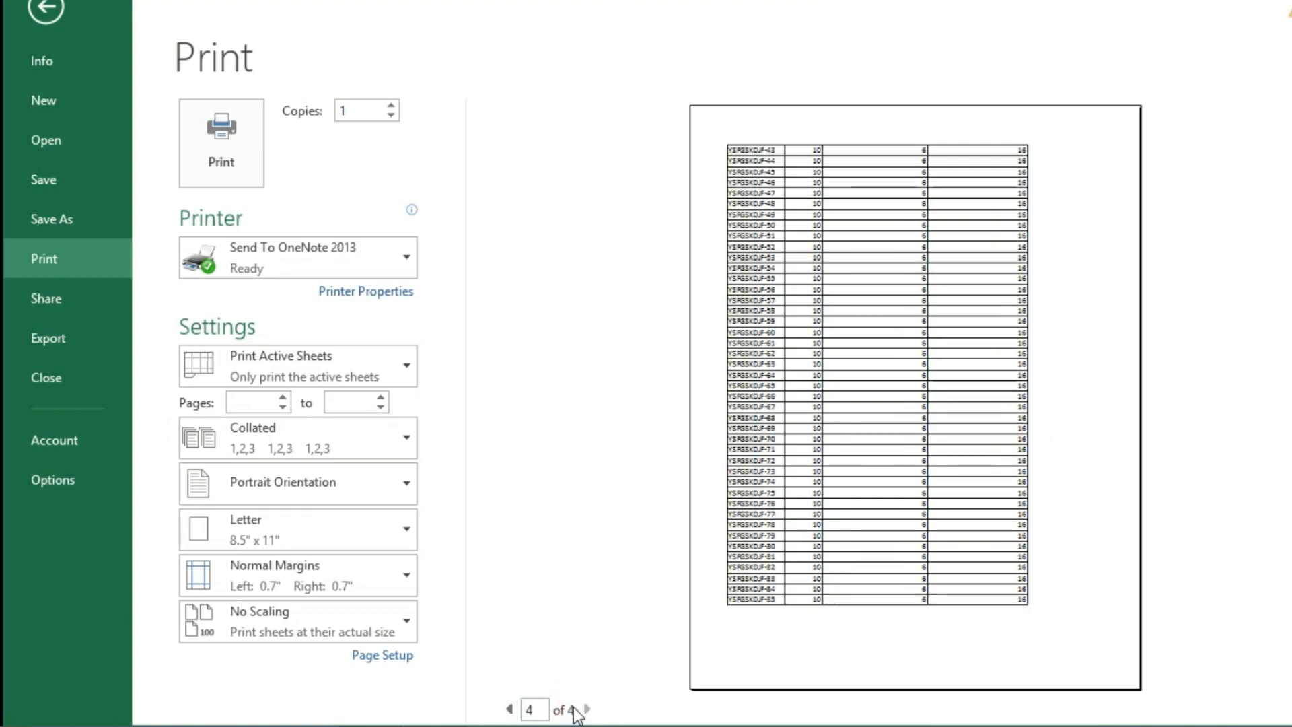
click(511, 709)
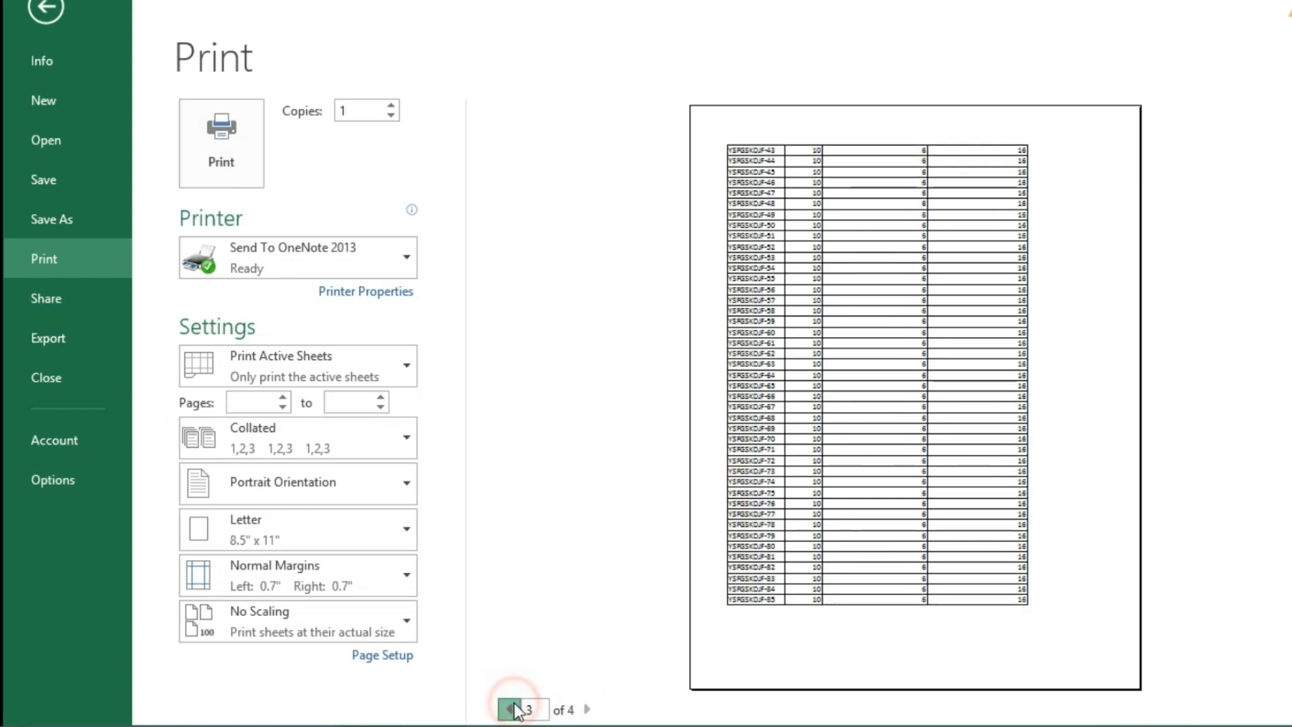
click(512, 710)
click(512, 709)
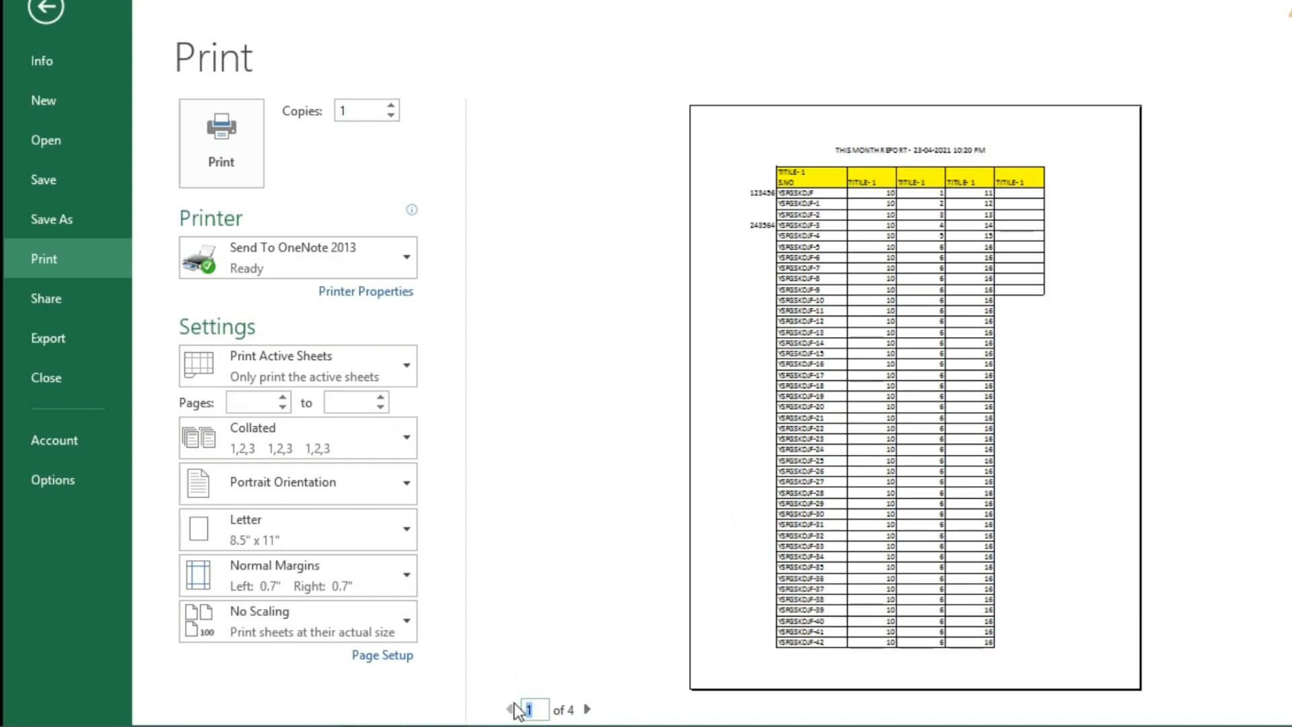
click(44, 12)
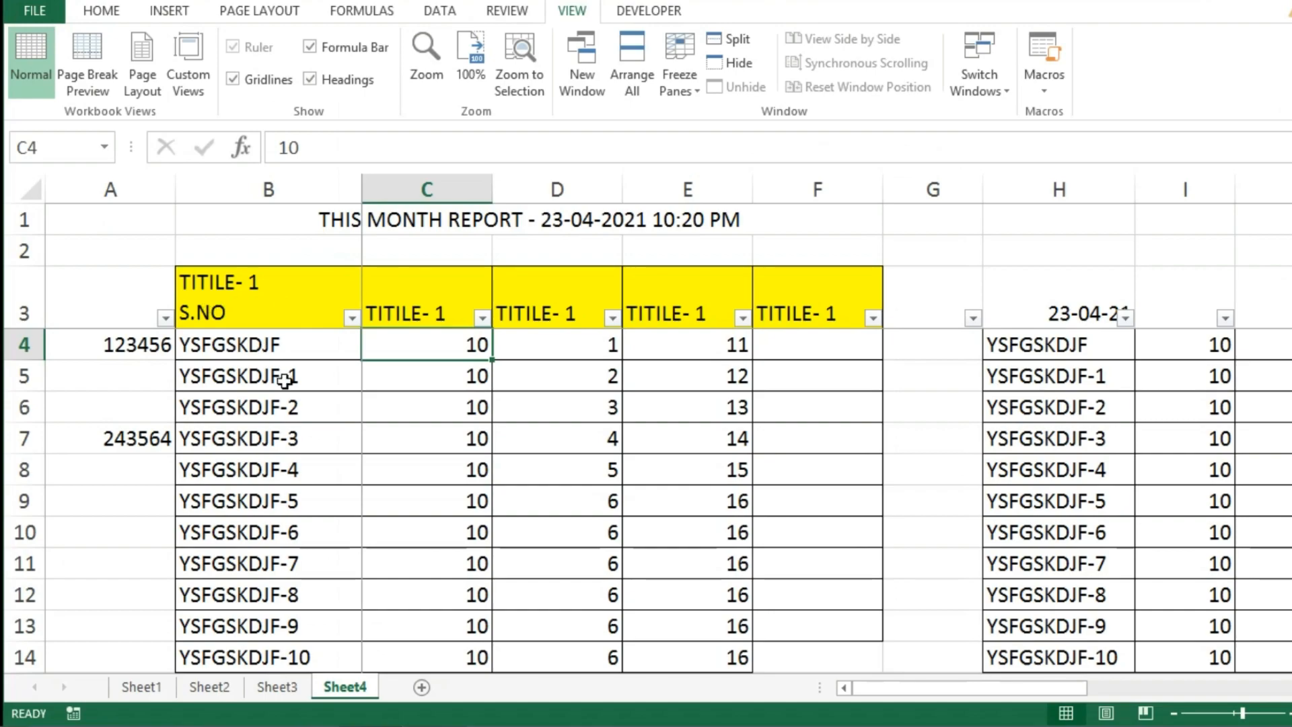
Set row 3 ($3:$3) as the print title row to repeat at the top of every printed page.
click(260, 346)
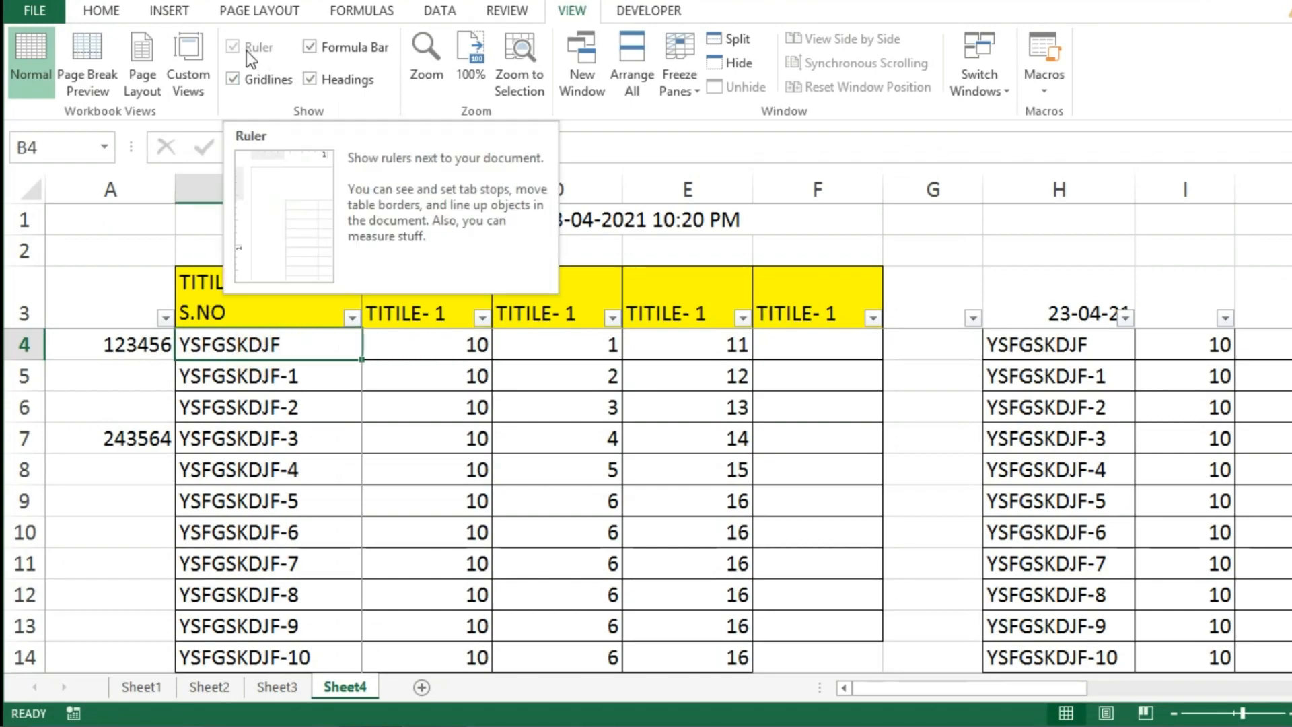
click(241, 16)
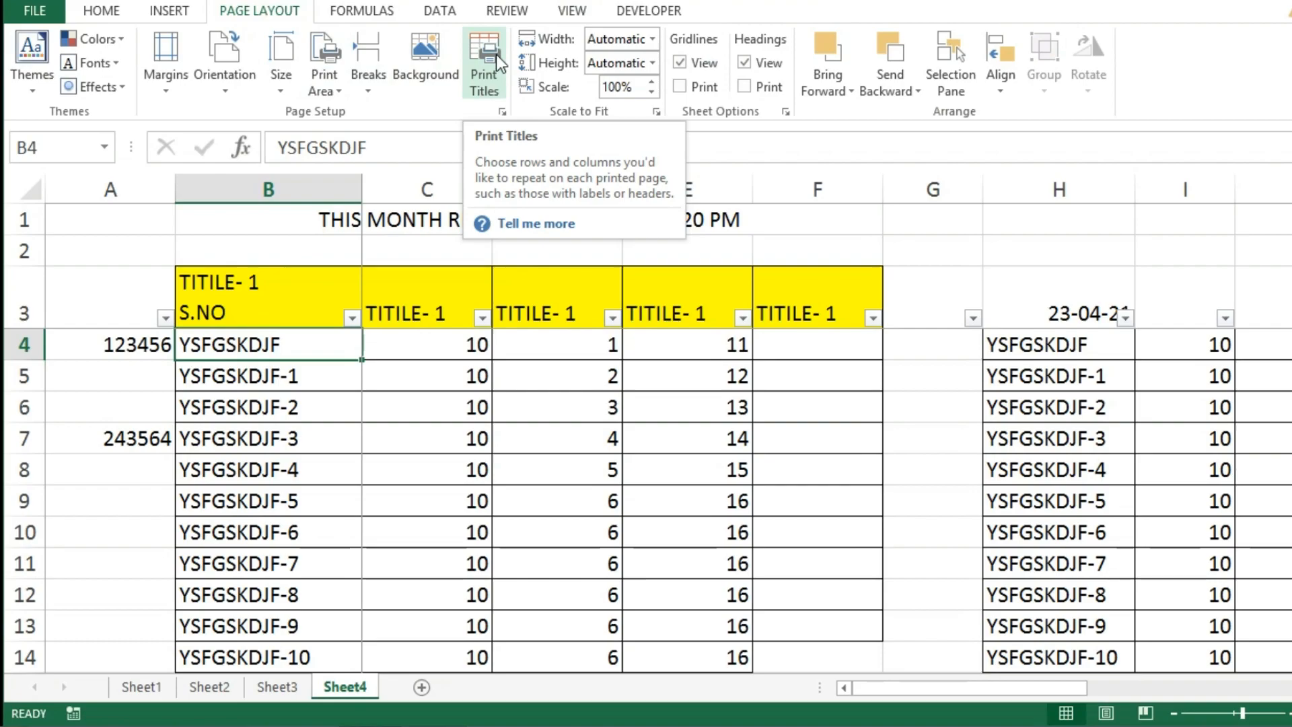
click(495, 55)
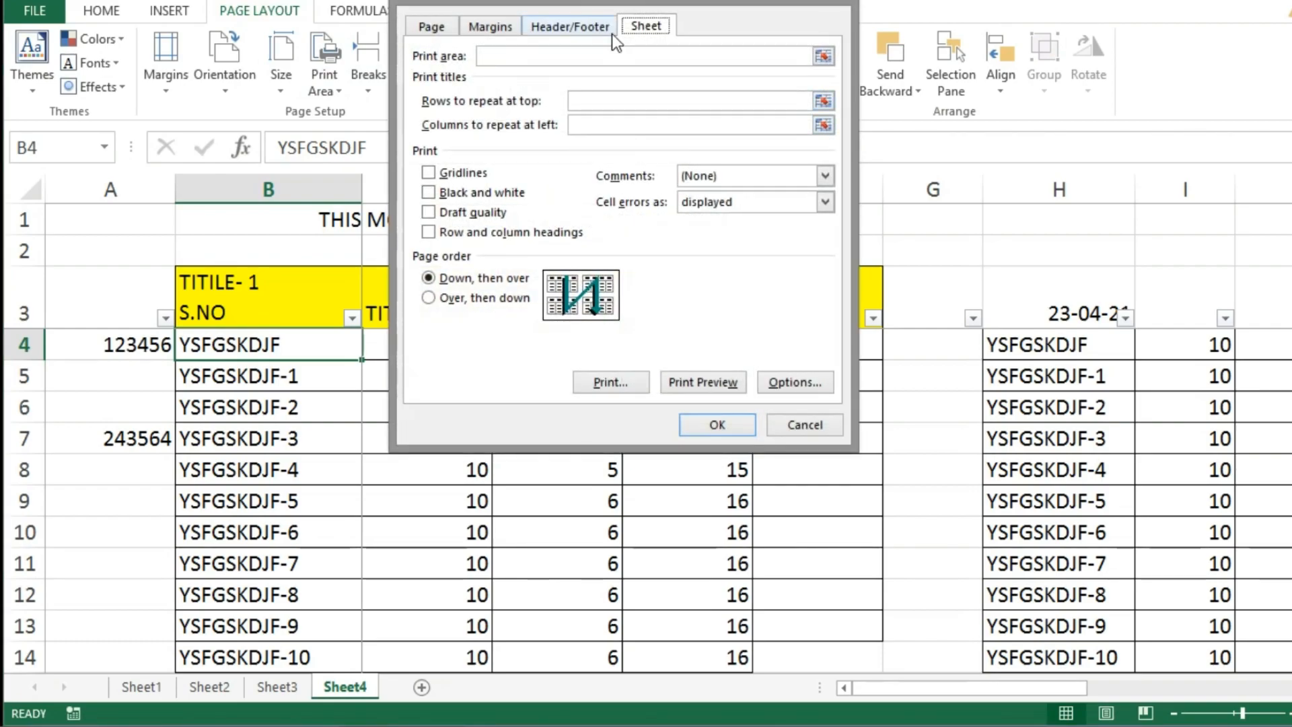
drag(593, 3, 972, 205)
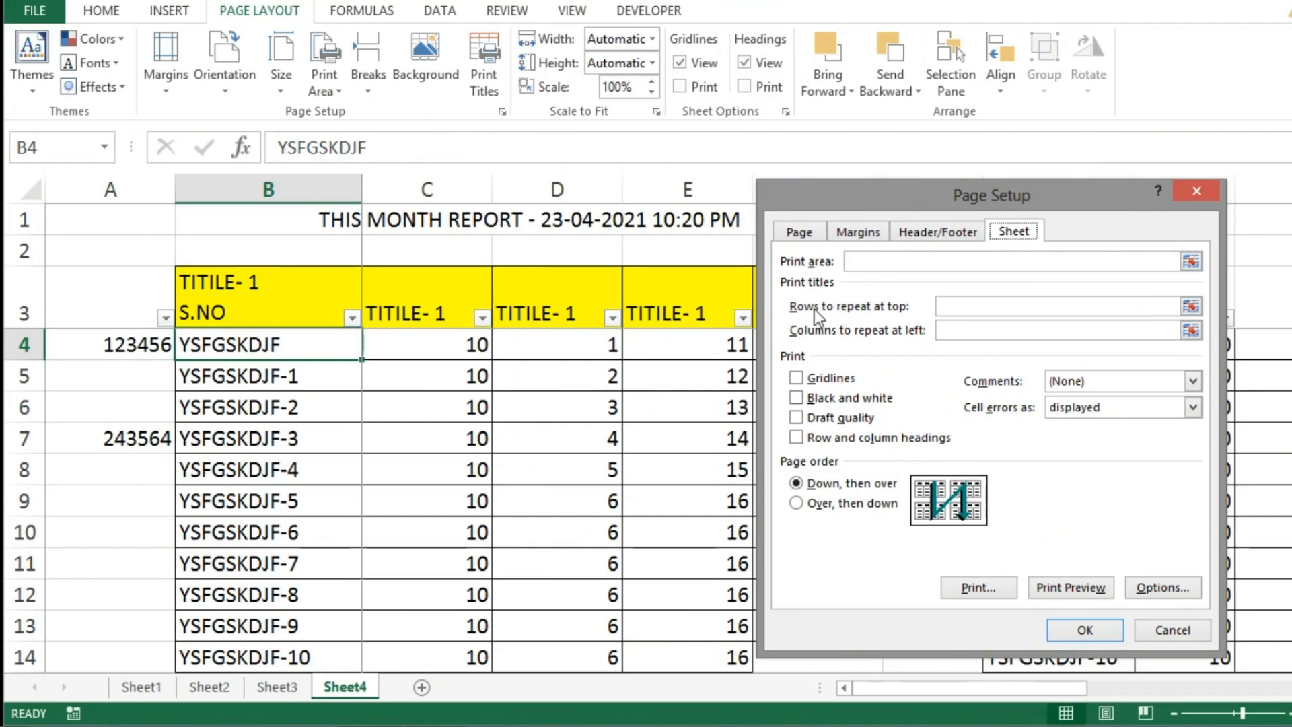
click(963, 310)
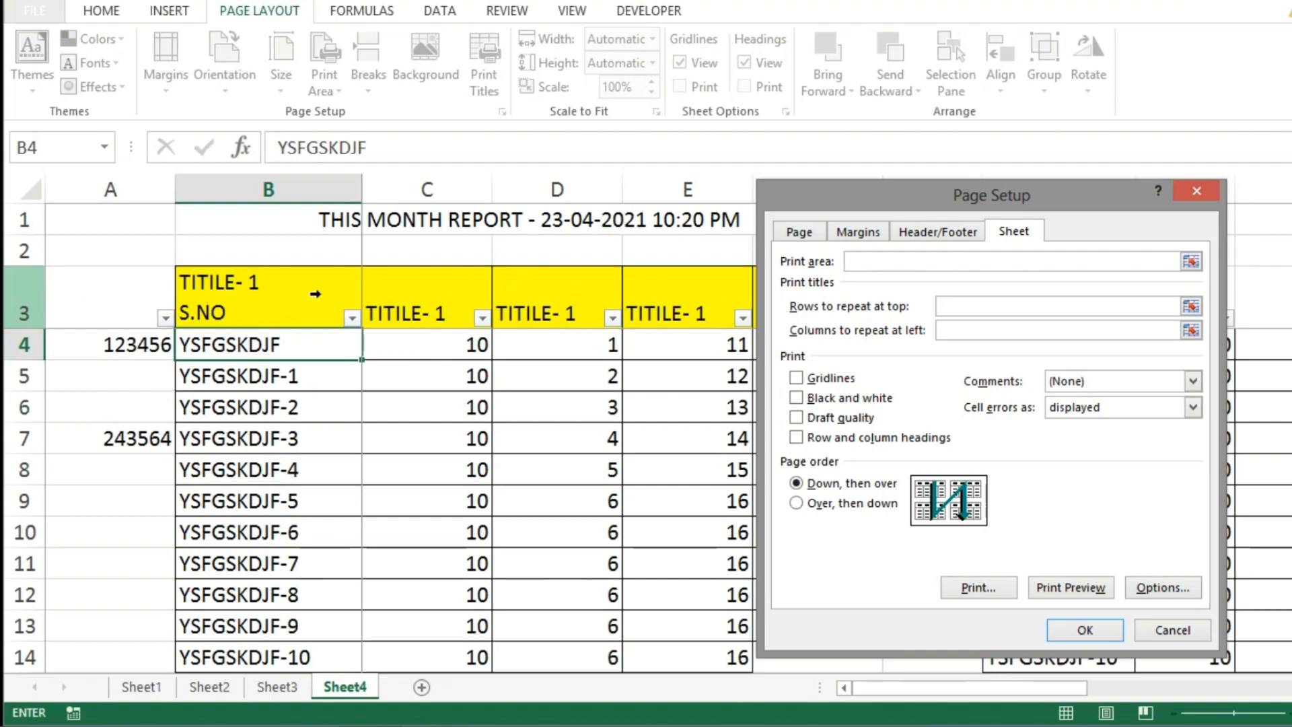
click(8, 307)
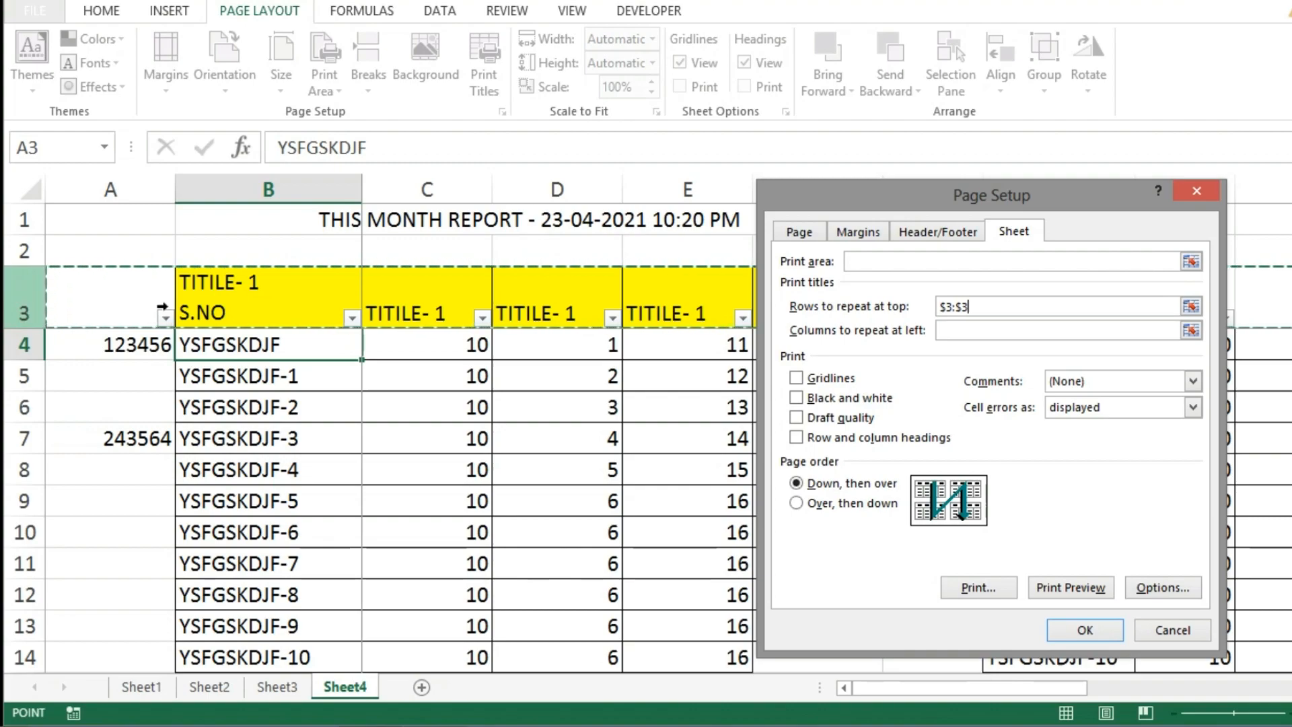
click(1073, 631)
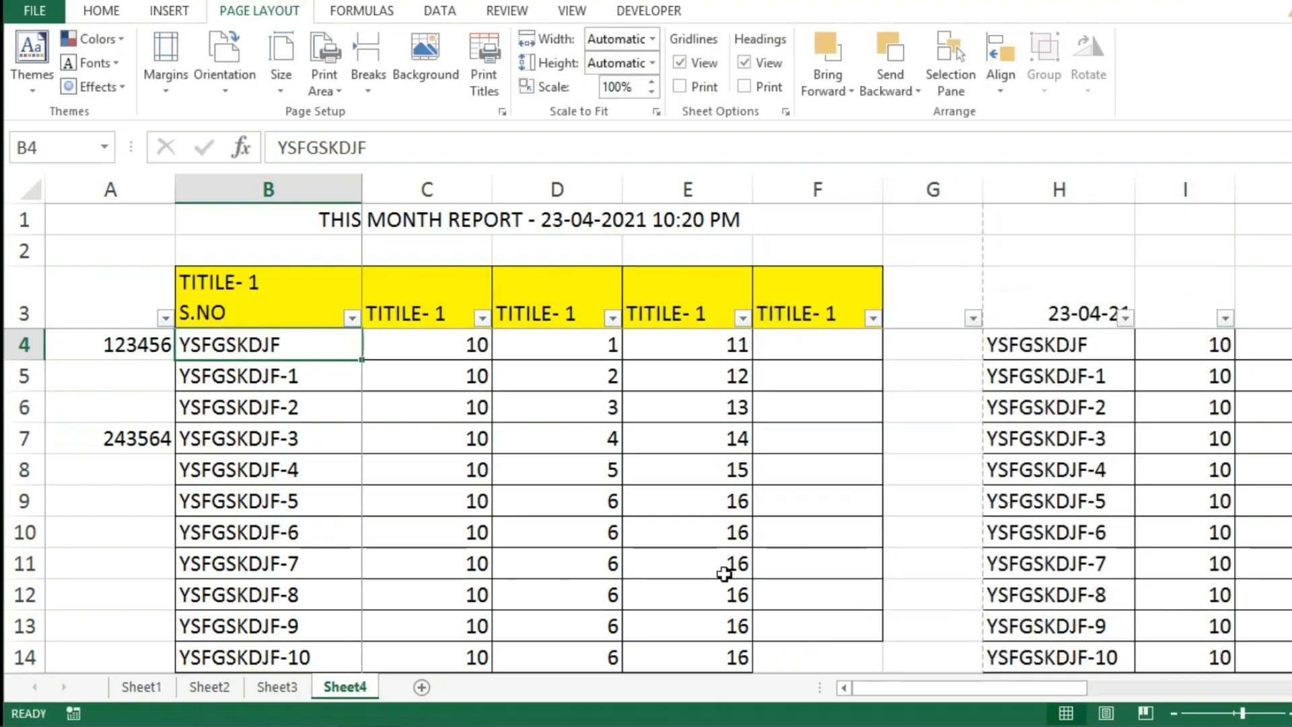
Check in the print preview whether pages 1 to 3 carry the repeated header row, and return to the worksheet.
key(ctrl+p)
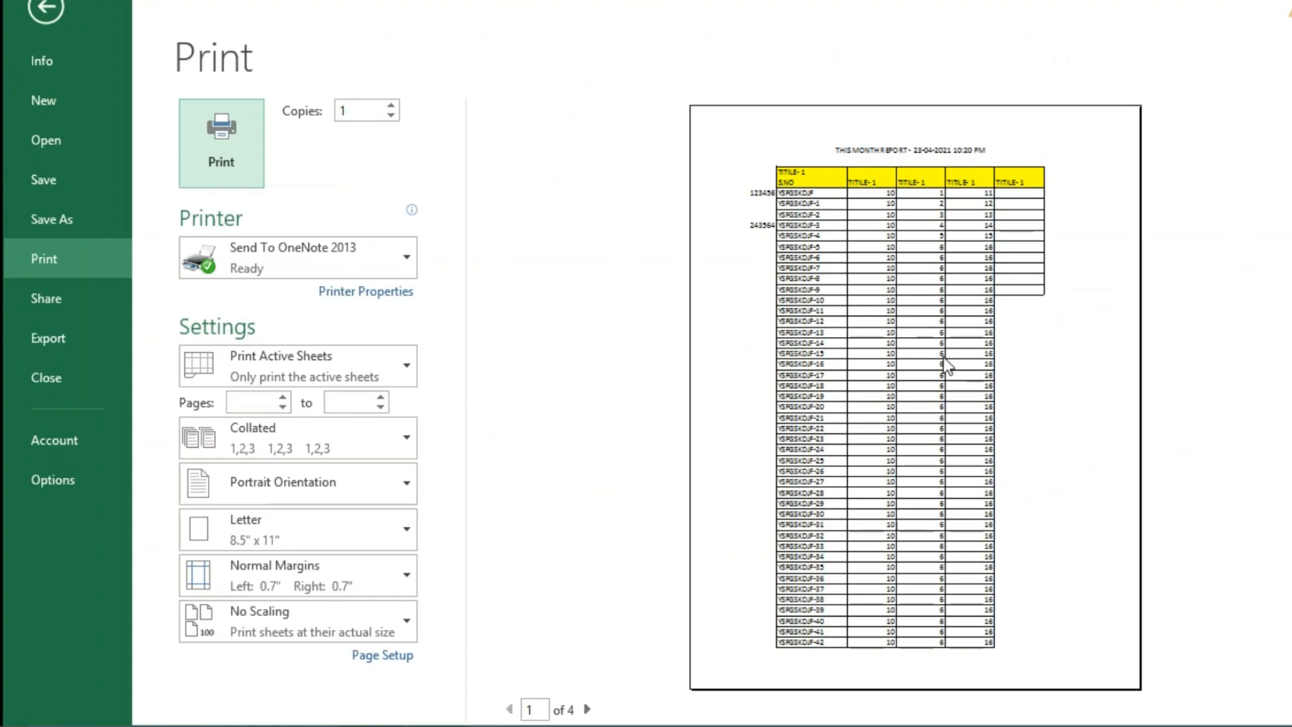
click(587, 710)
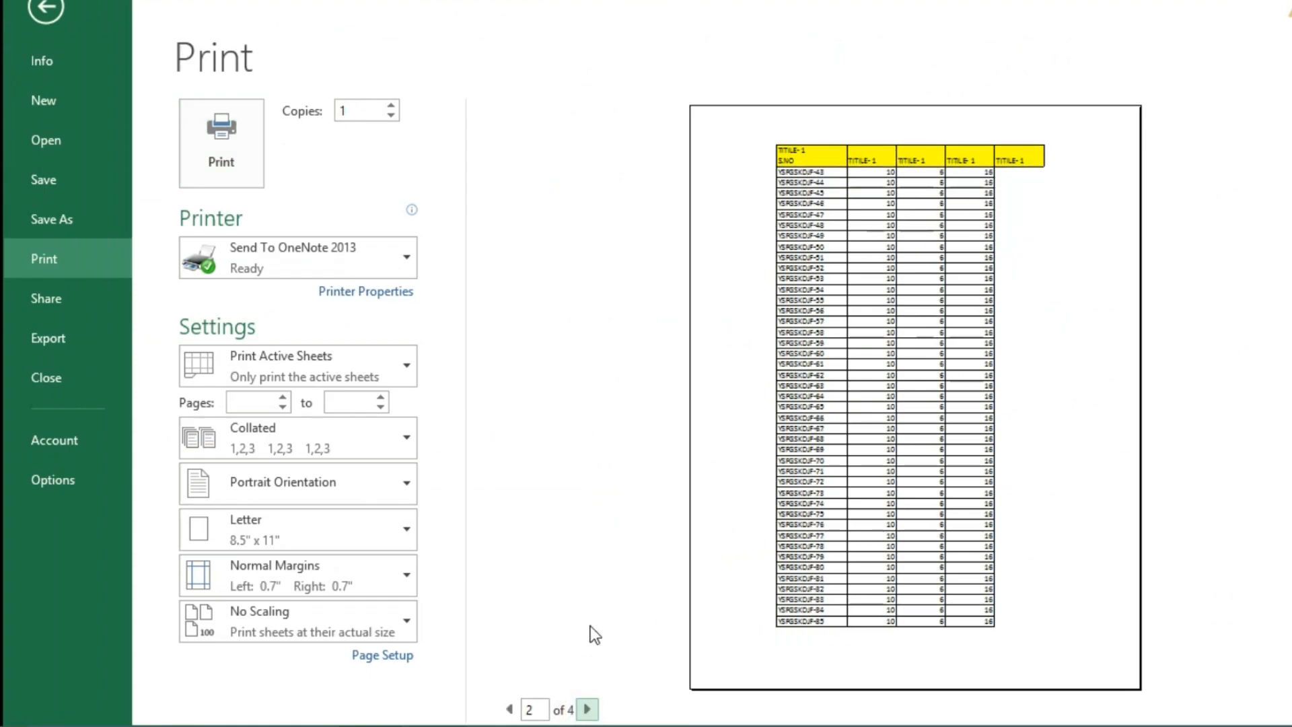
click(588, 710)
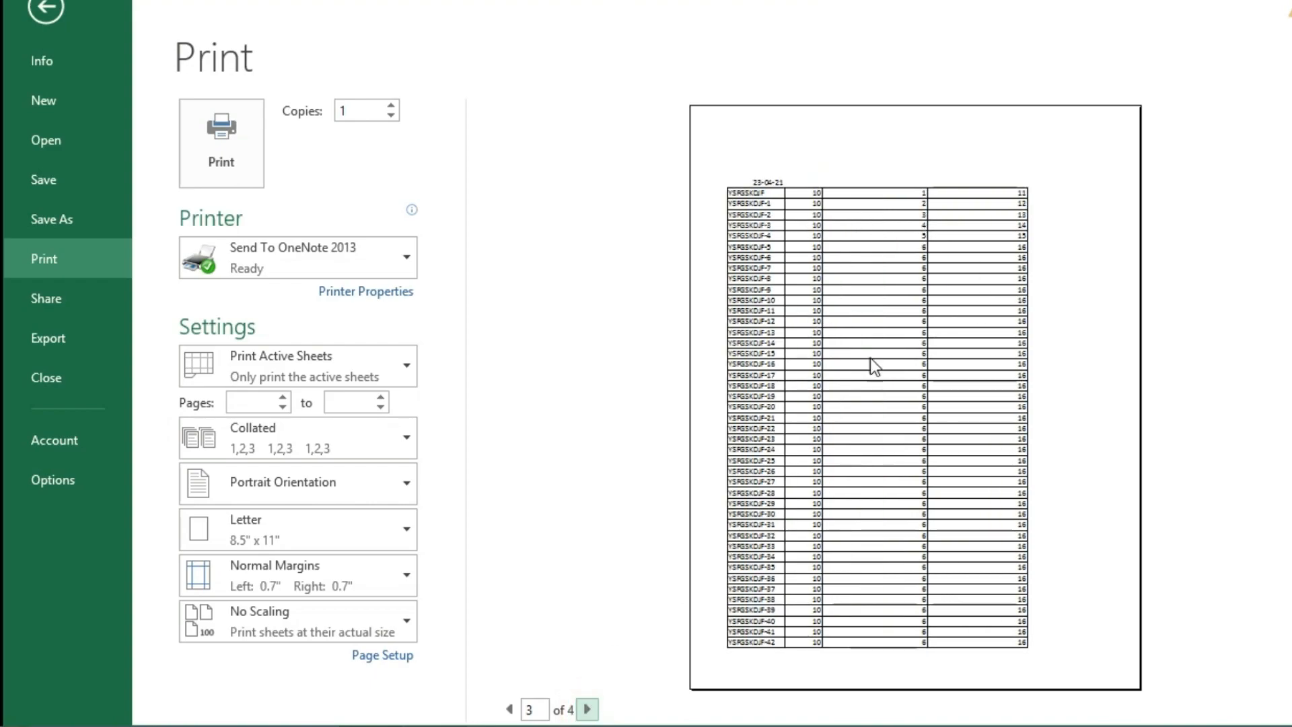
click(513, 710)
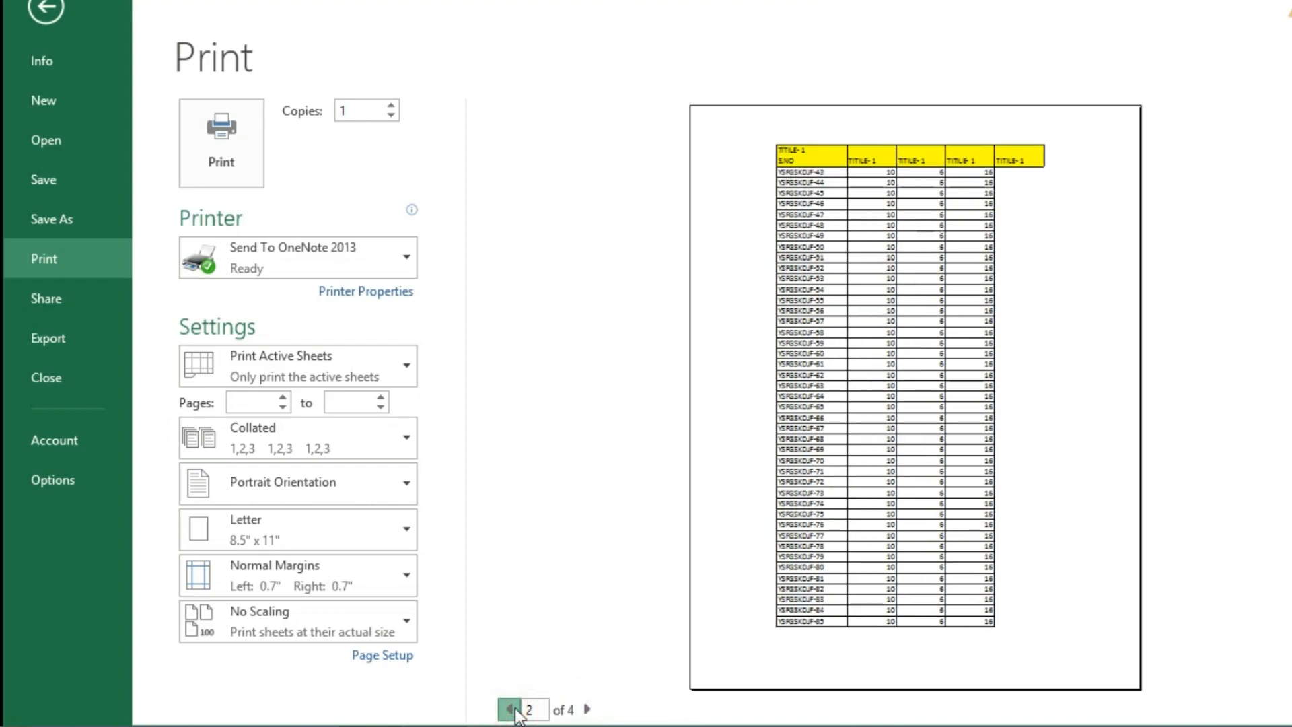
click(588, 710)
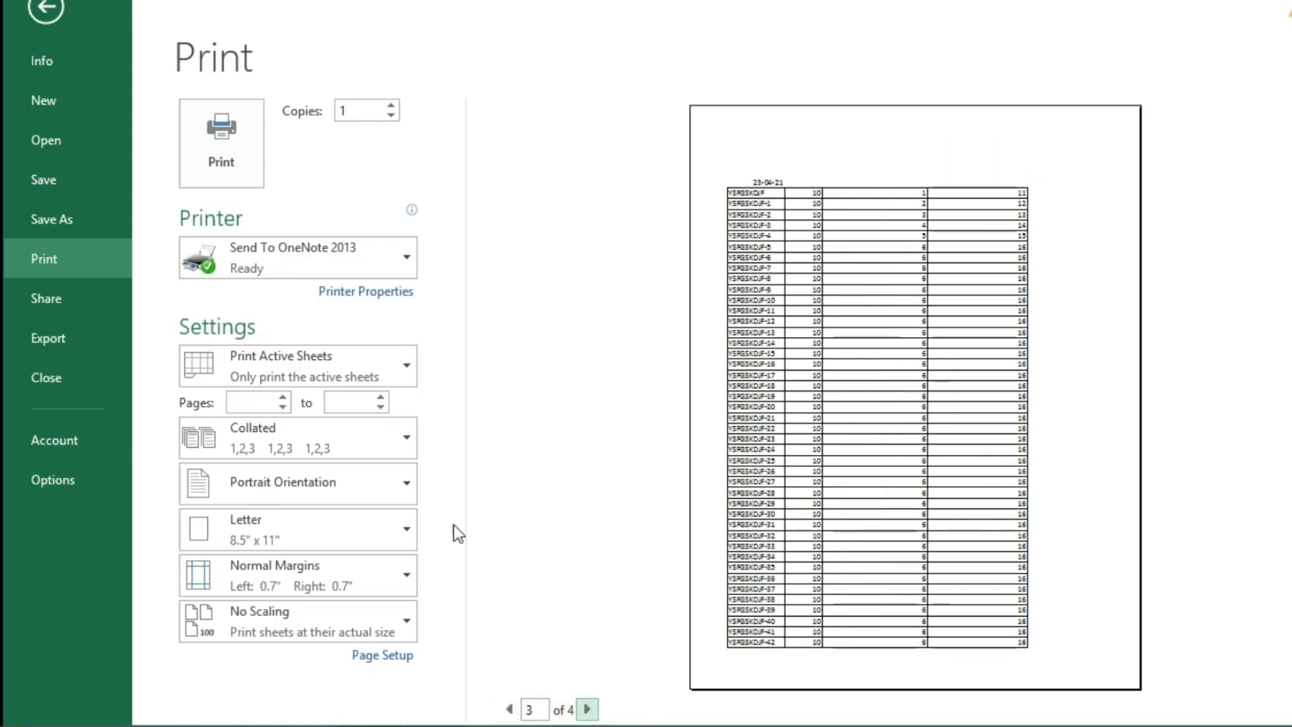
click(43, 19)
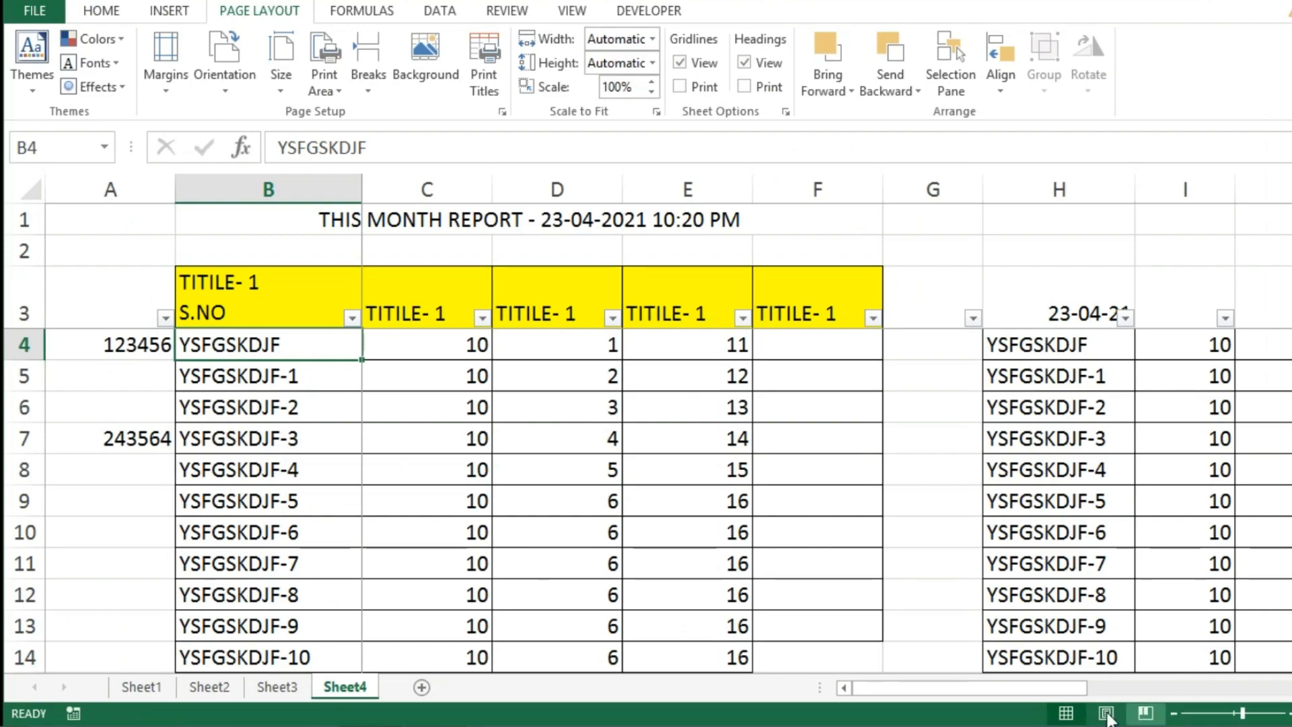
Limit the printed area to columns A to G in page break preview, leaving out columns H to K.
click(1147, 715)
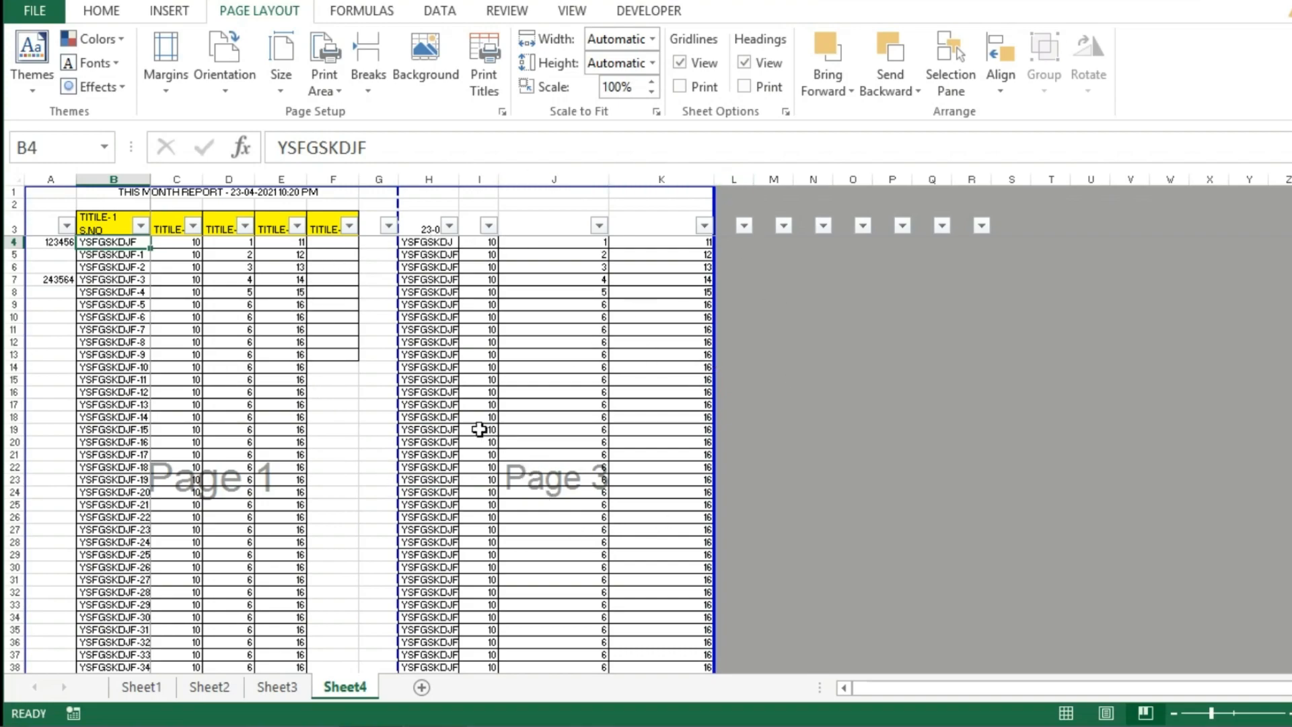
mouse_move(1291, 302)
mouse_down()
mouse_move(1291, 392)
mouse_move(1291, 300)
mouse_up()
drag(710, 254, 399, 266)
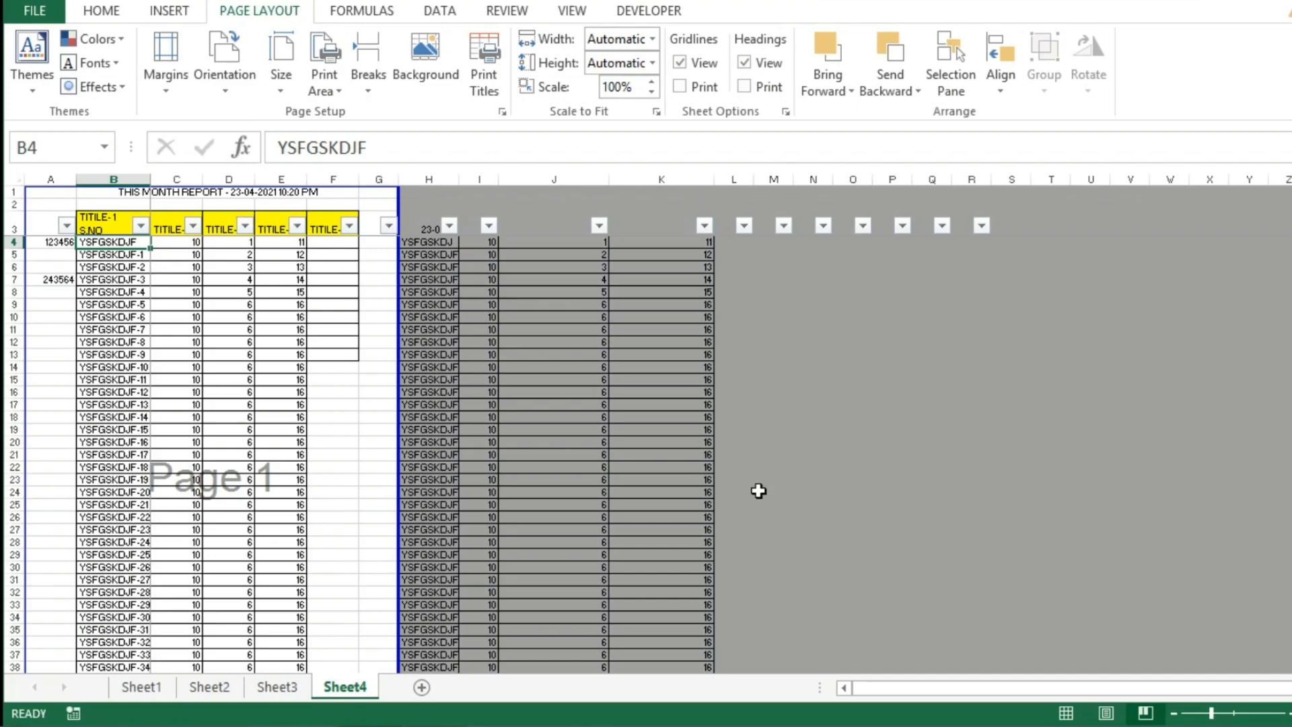
Check both remaining pages in the print preview for the repeated header row, and return to the worksheet.
key(ctrl+p)
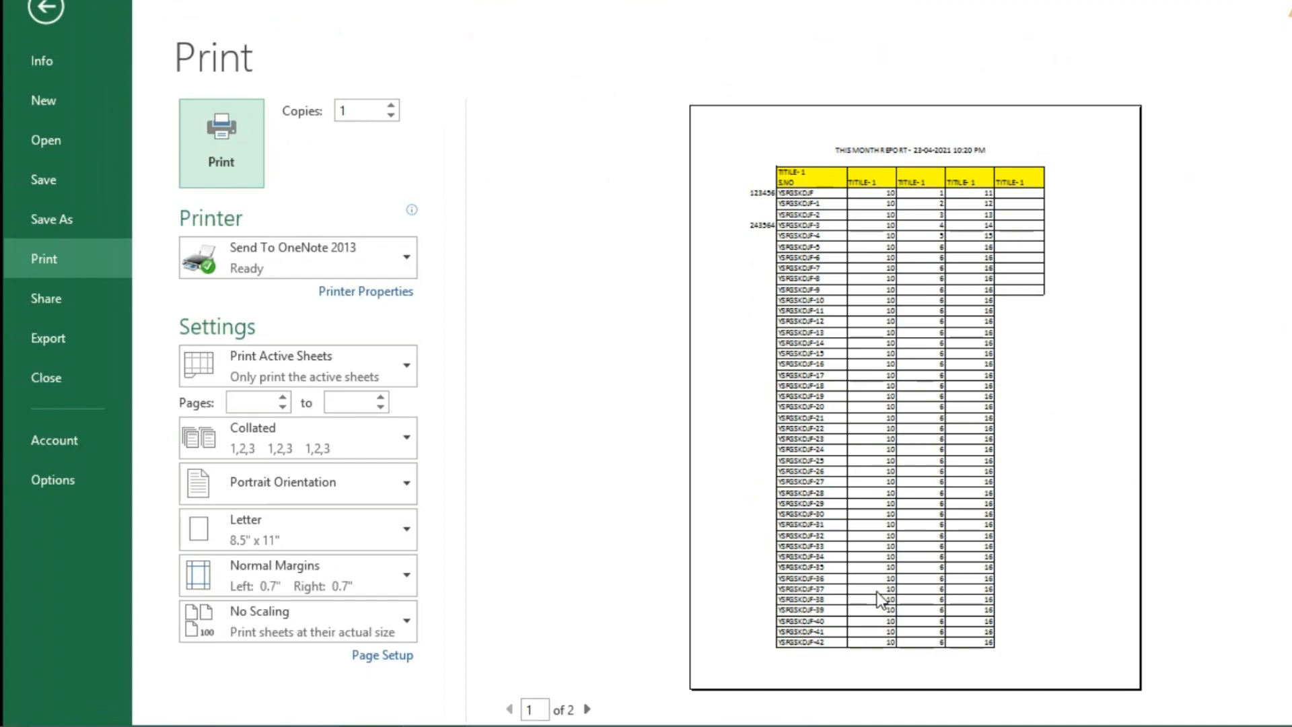
click(587, 709)
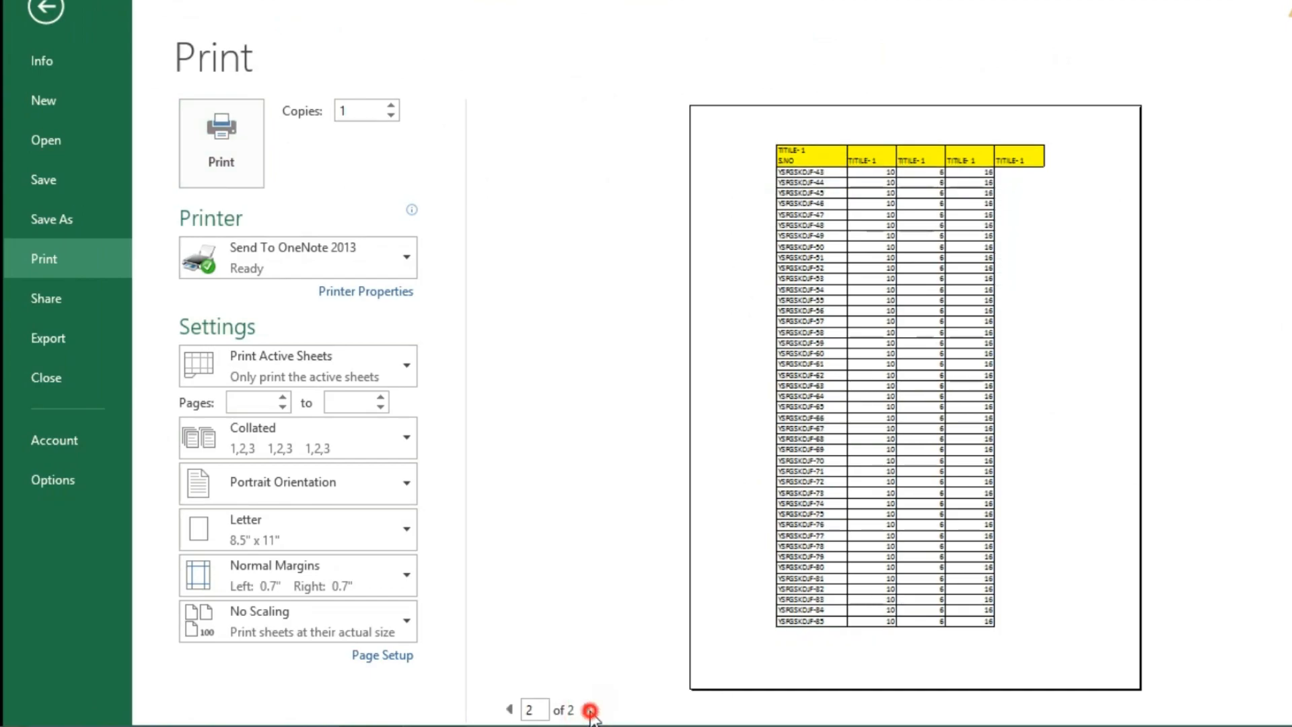
click(510, 709)
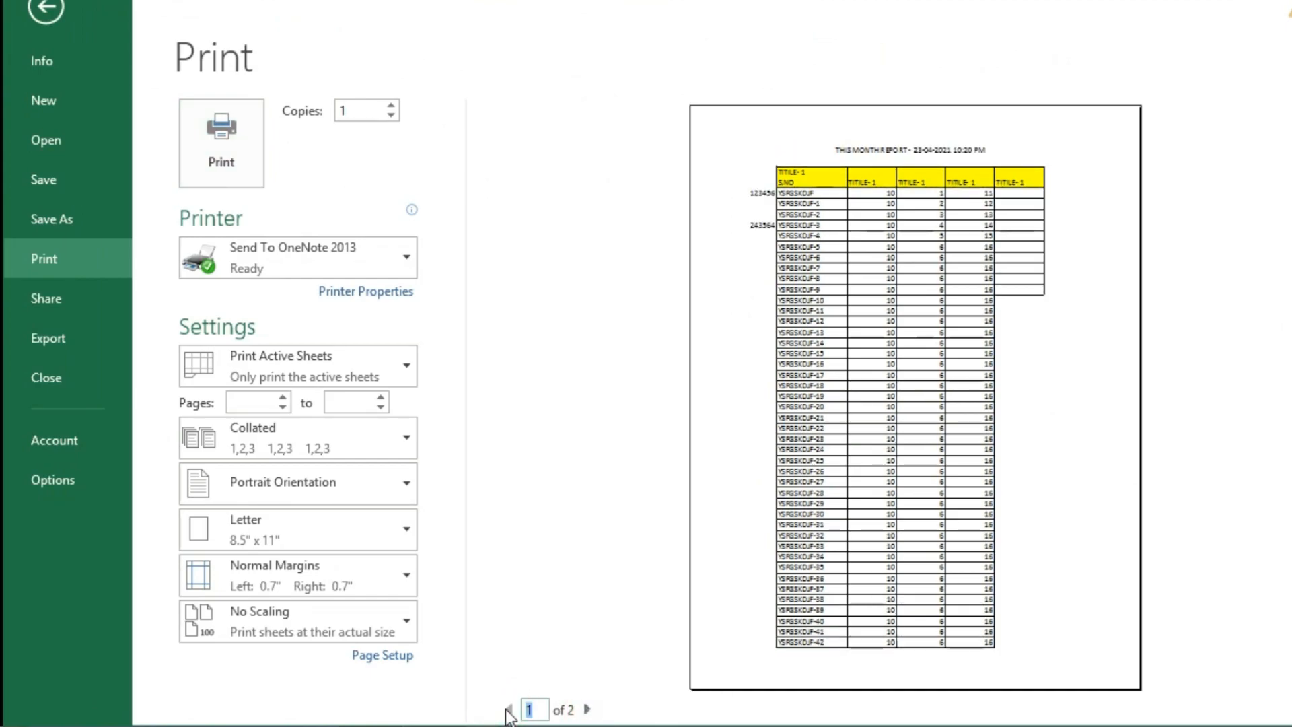
key(Escape)
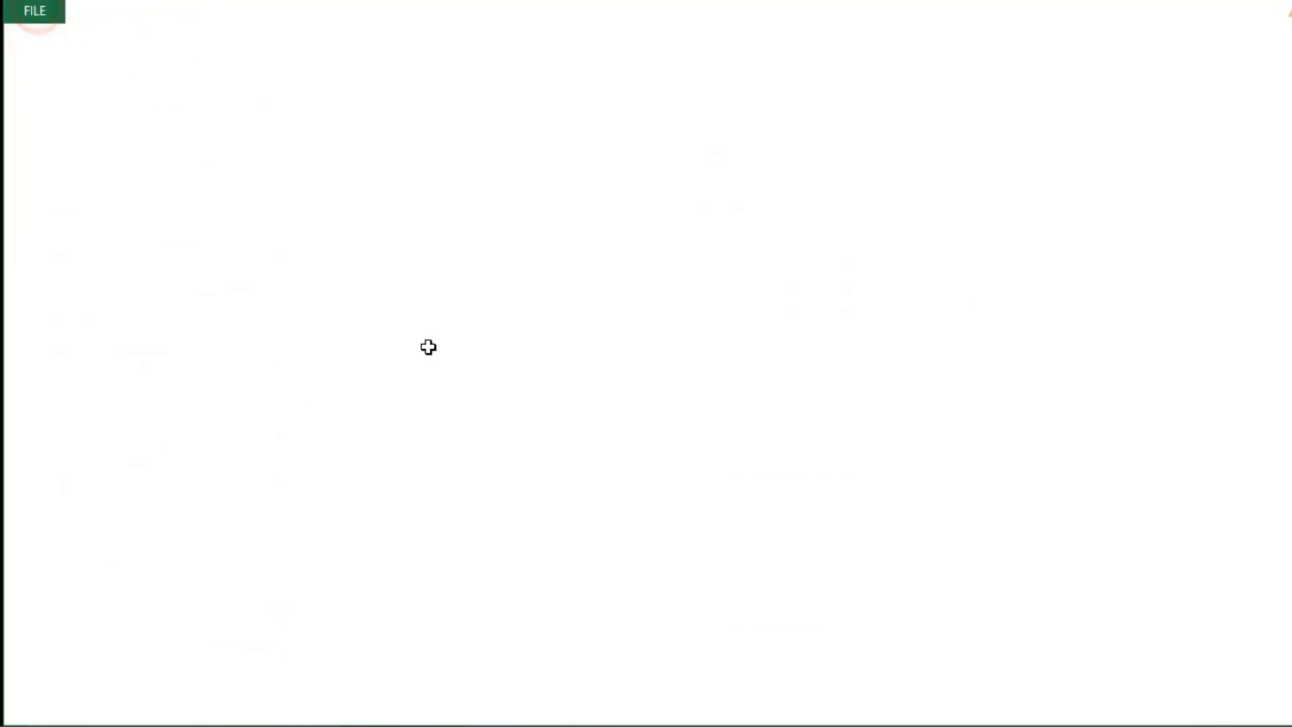